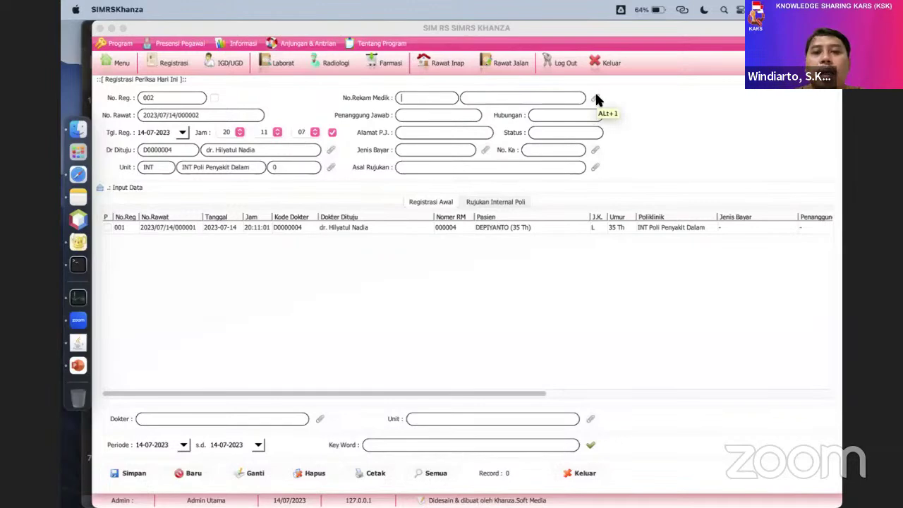
# Pick a patient from the full patient list and save the registration, dismissing the inpatient warning.
pyautogui.click(595, 98)
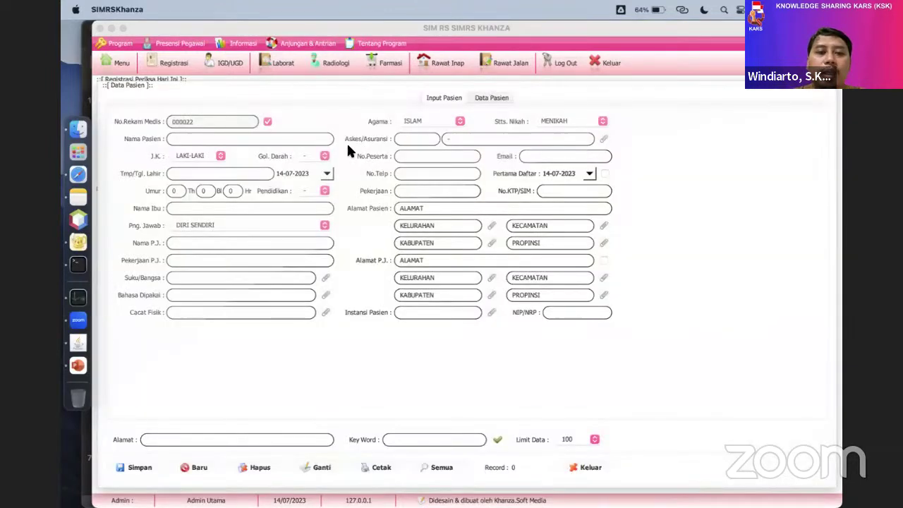
pyautogui.click(487, 95)
pyautogui.click(497, 439)
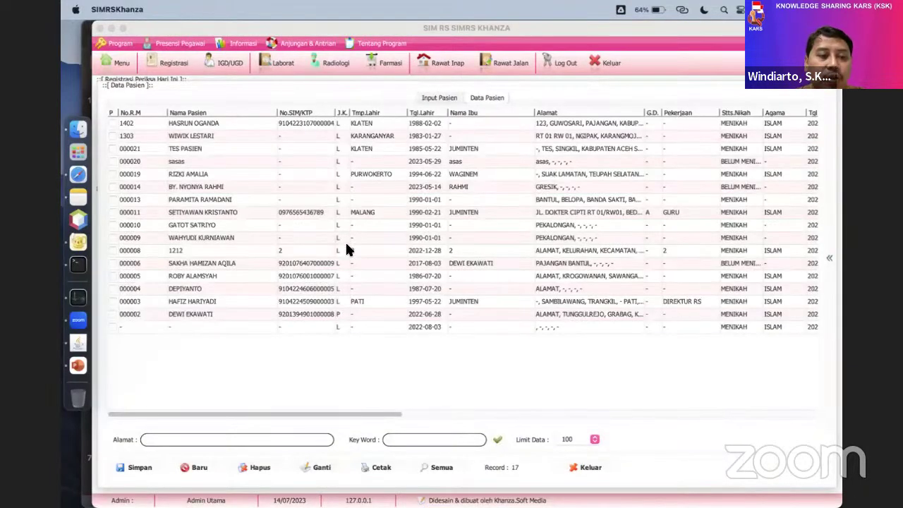
pyautogui.doubleClick(206, 277)
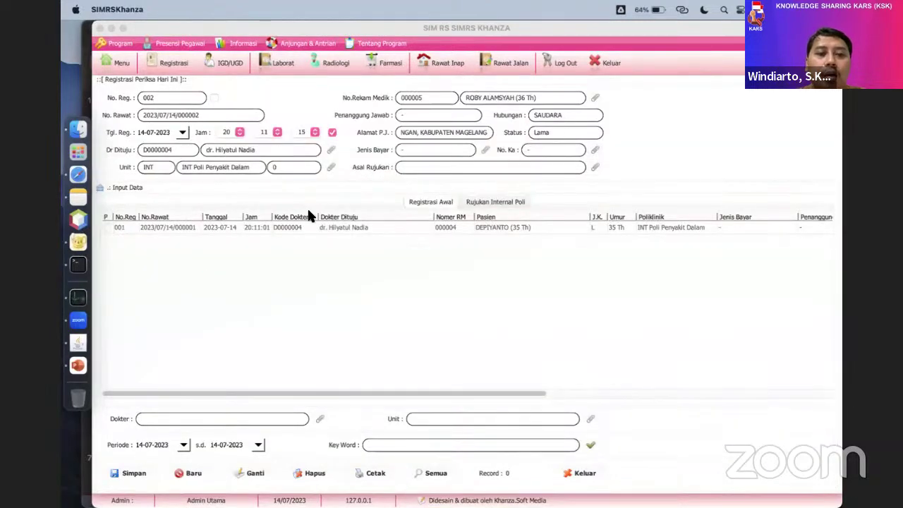
pyautogui.click(134, 472)
pyautogui.press('Return')
# Pick a different patient from the lookup and save their registration as visit 002.
pyautogui.click(593, 96)
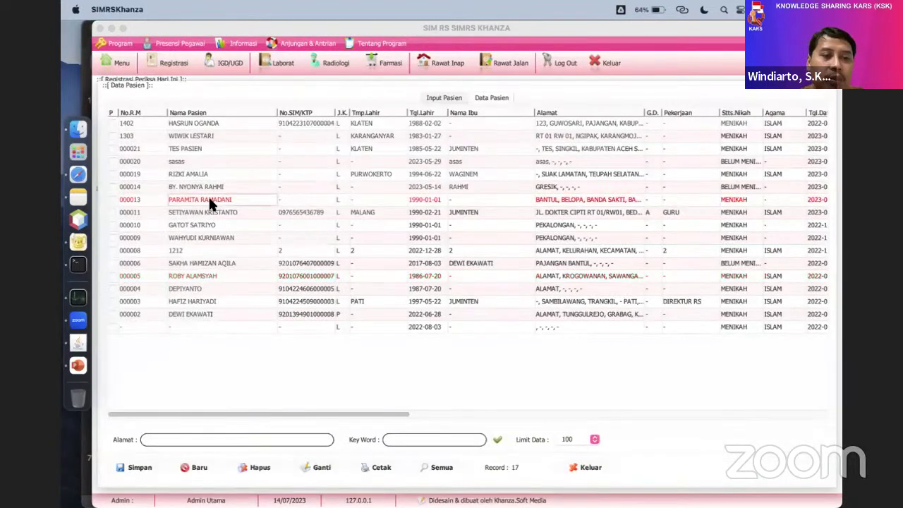
pyautogui.doubleClick(209, 200)
pyautogui.click(137, 473)
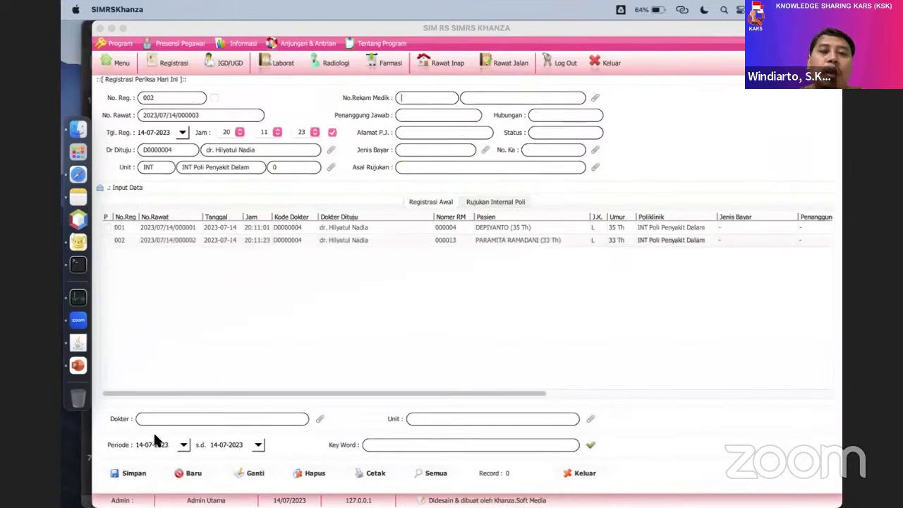
# Reopen the 17-record patient data list and select the next patient to register.
pyautogui.click(595, 97)
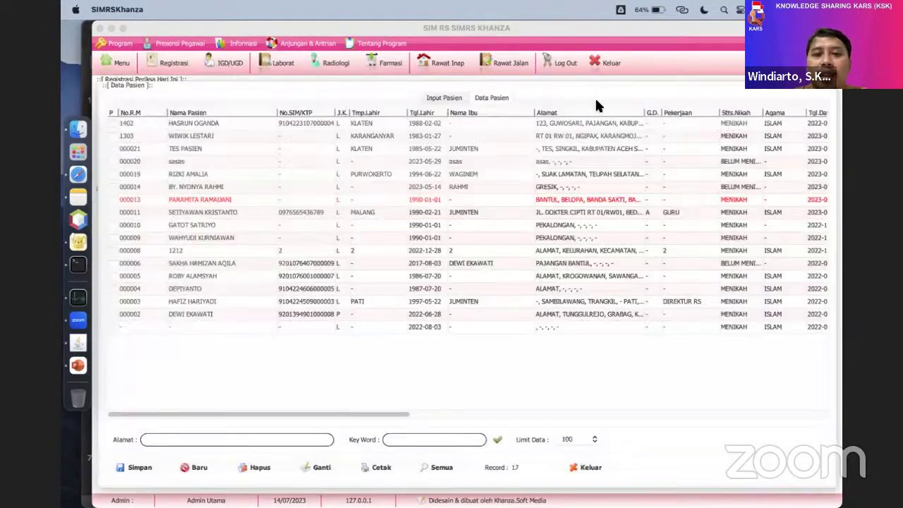
pyautogui.click(194, 467)
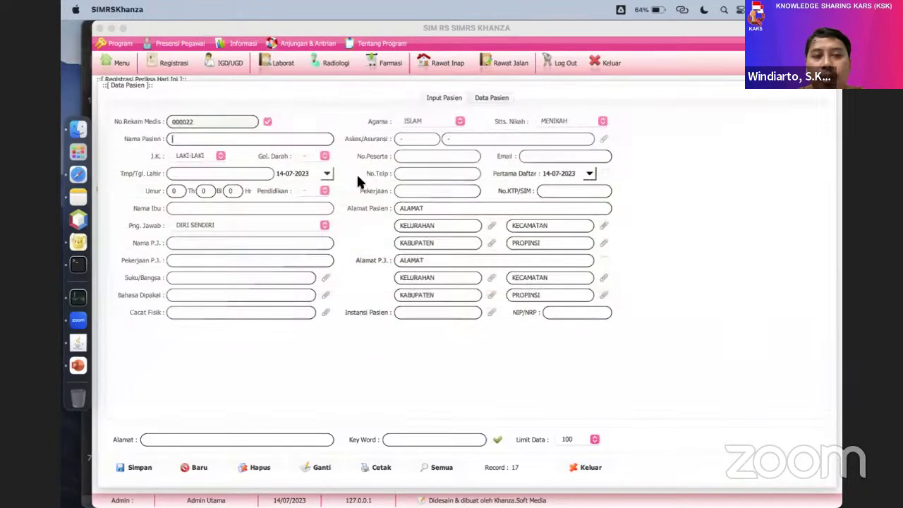
pyautogui.click(493, 98)
pyautogui.click(356, 214)
pyautogui.click(391, 174)
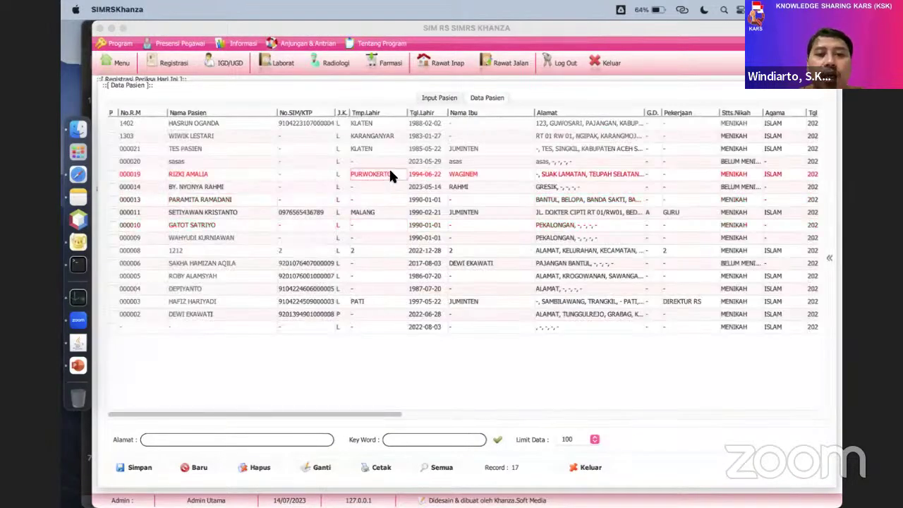
# Preview the Kartu Pasien 3 card for the selected patient, then load them as visit 003.
pyautogui.rightClick(390, 175)
pyautogui.moveTo(494, 182)
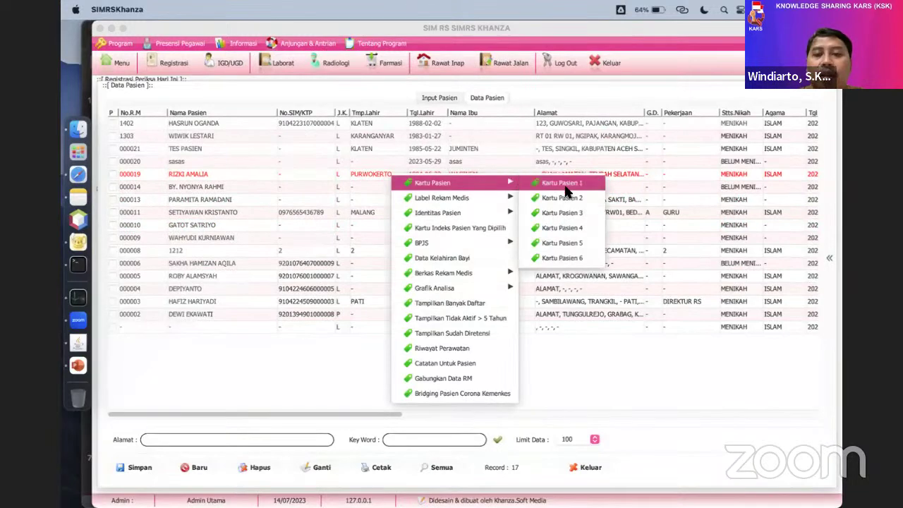
pyautogui.click(570, 213)
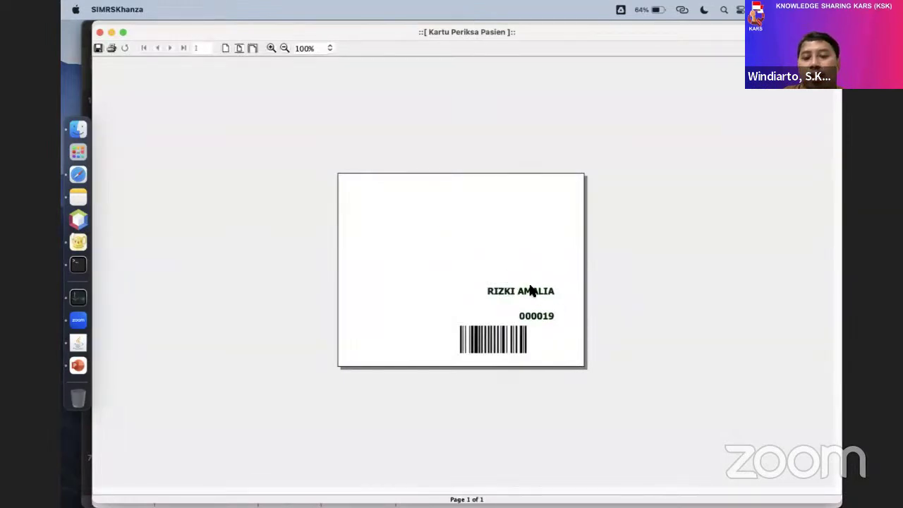
pyautogui.click(100, 33)
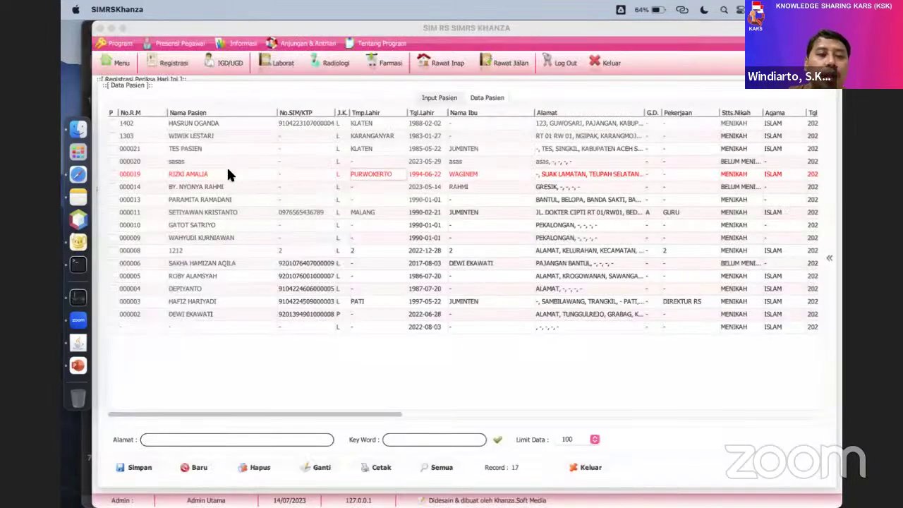
pyautogui.doubleClick(224, 173)
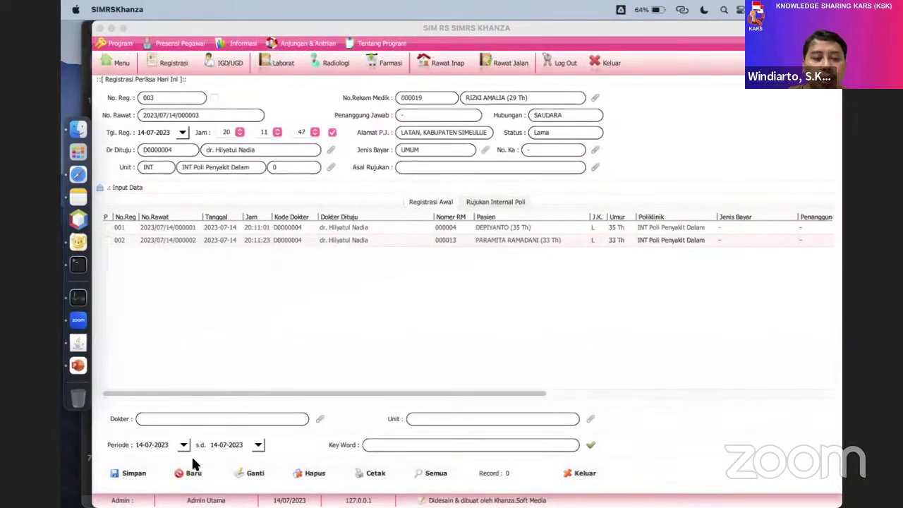
# Save visit 003, then view a listed patient's empty Catatan Untuk Pasien notes.
pyautogui.click(134, 473)
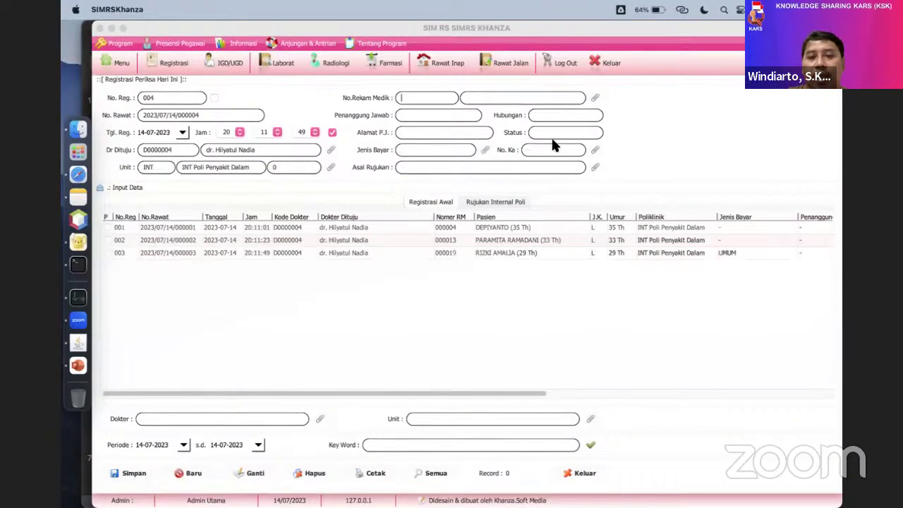
pyautogui.click(594, 97)
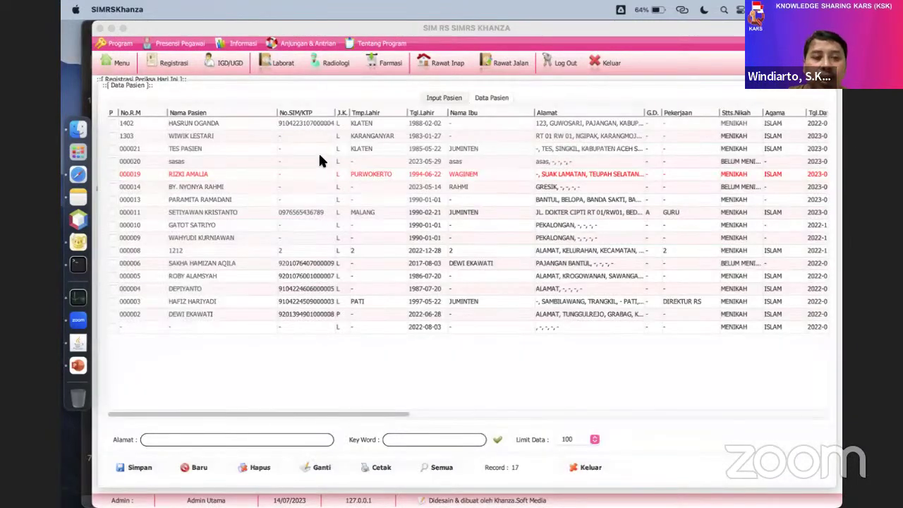
pyautogui.rightClick(319, 156)
pyautogui.moveTo(431, 200)
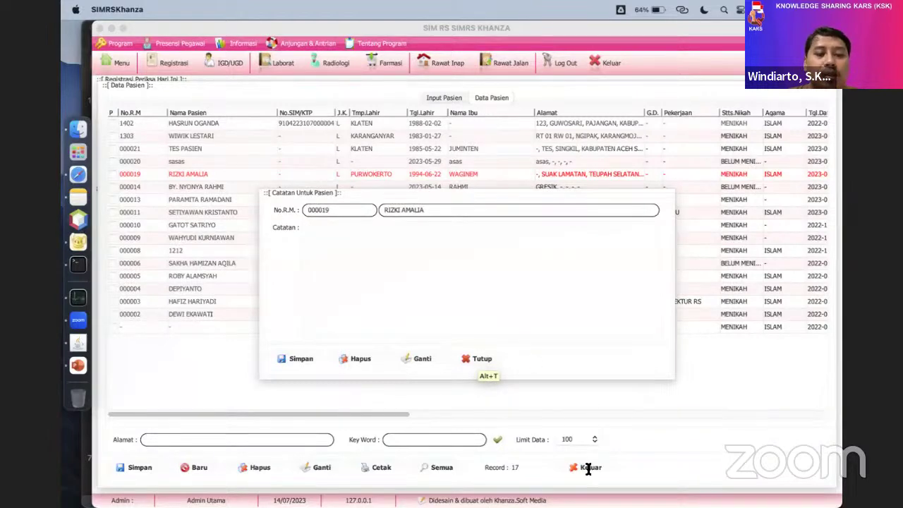
pyautogui.click(494, 361)
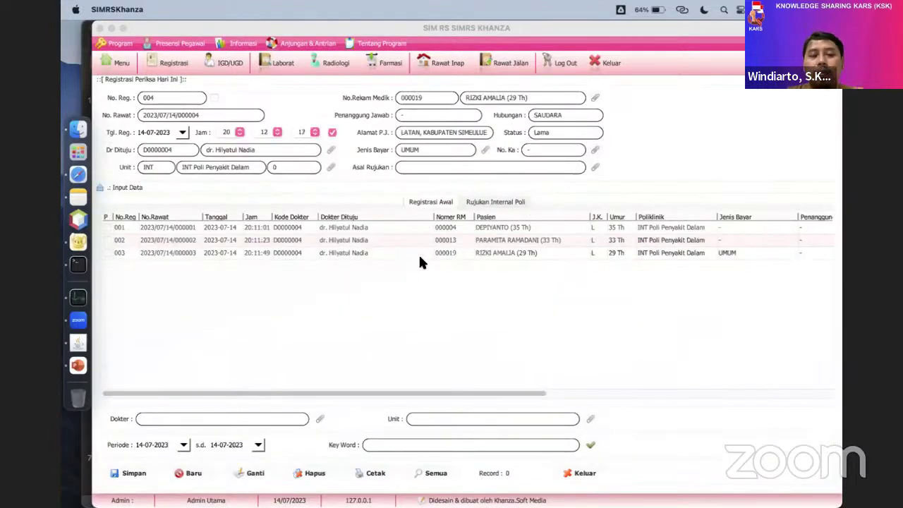
# Preview the Bukti Register 1 slip for visit 003 and close the report.
pyautogui.click(517, 248)
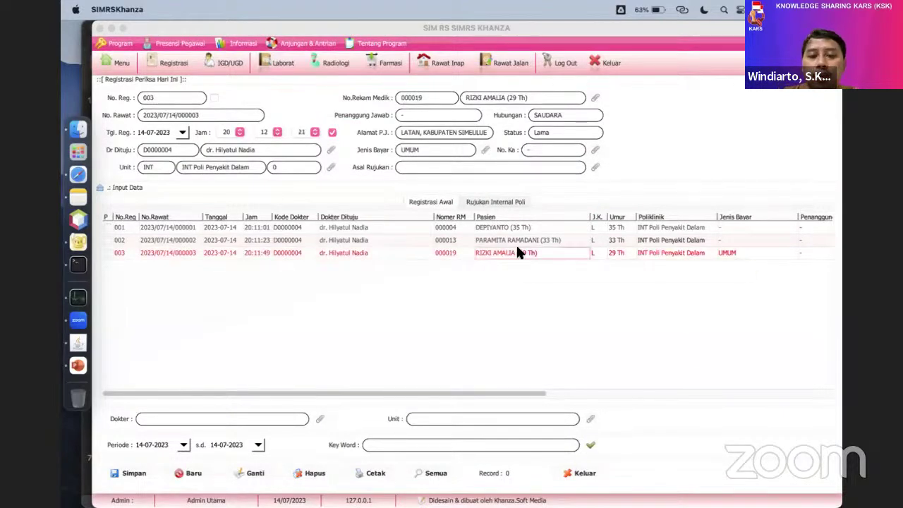
pyautogui.rightClick(517, 248)
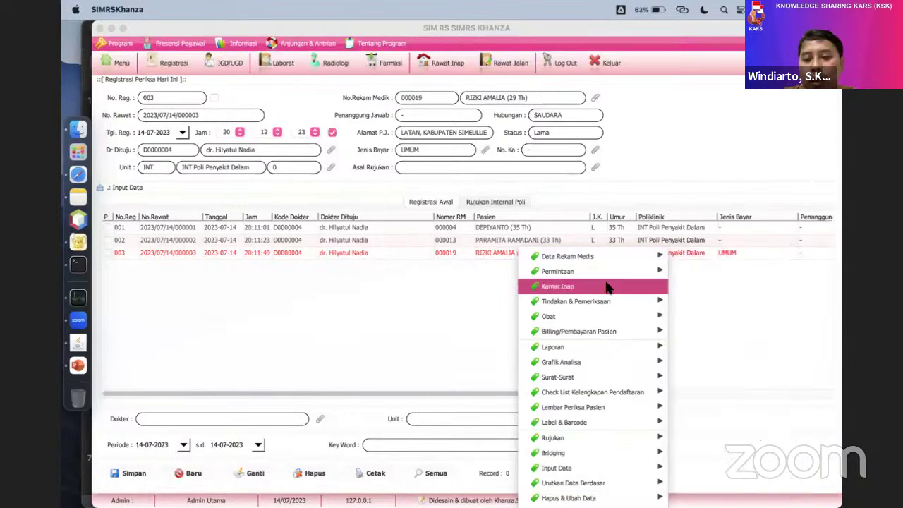
pyautogui.moveTo(654, 379)
pyautogui.moveTo(706, 376)
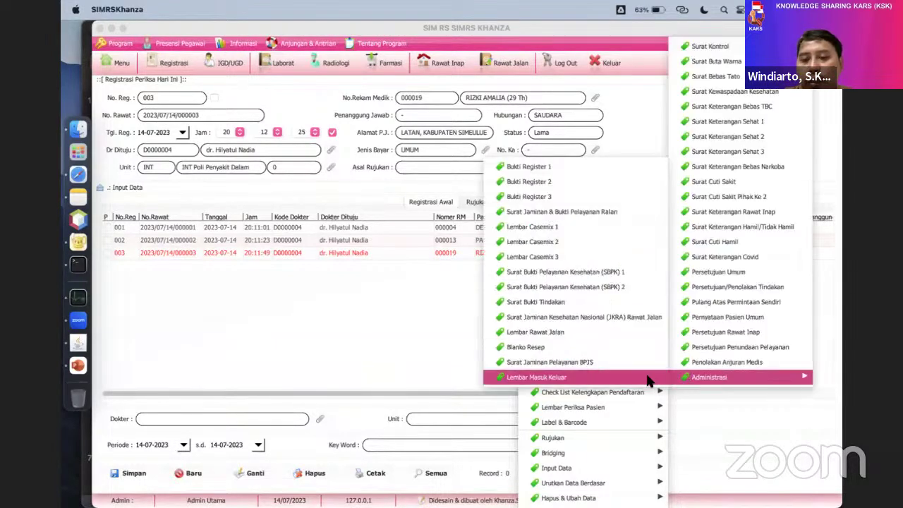
pyautogui.click(577, 165)
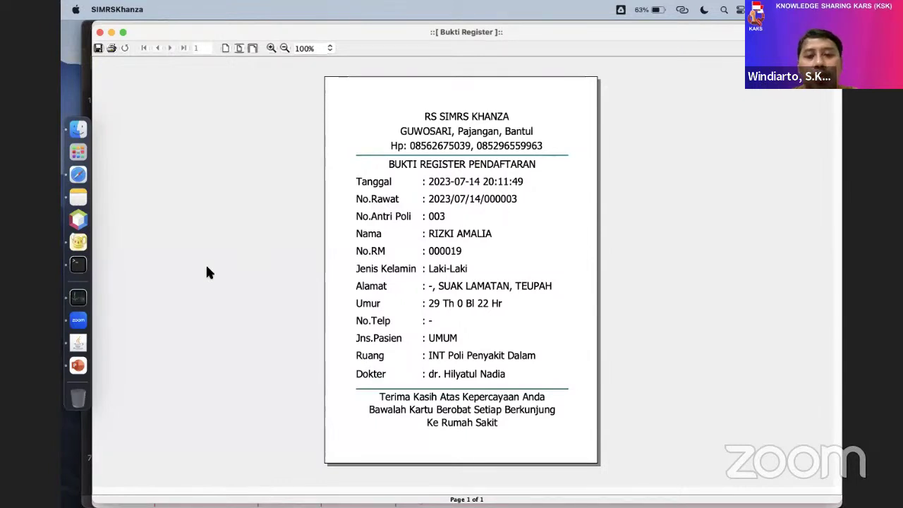
pyautogui.click(100, 31)
pyautogui.rightClick(375, 250)
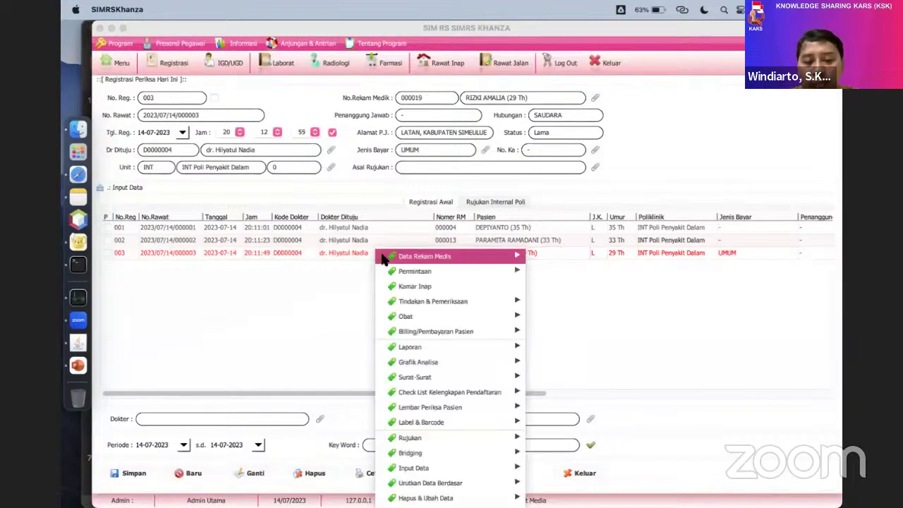
pyautogui.moveTo(517, 377)
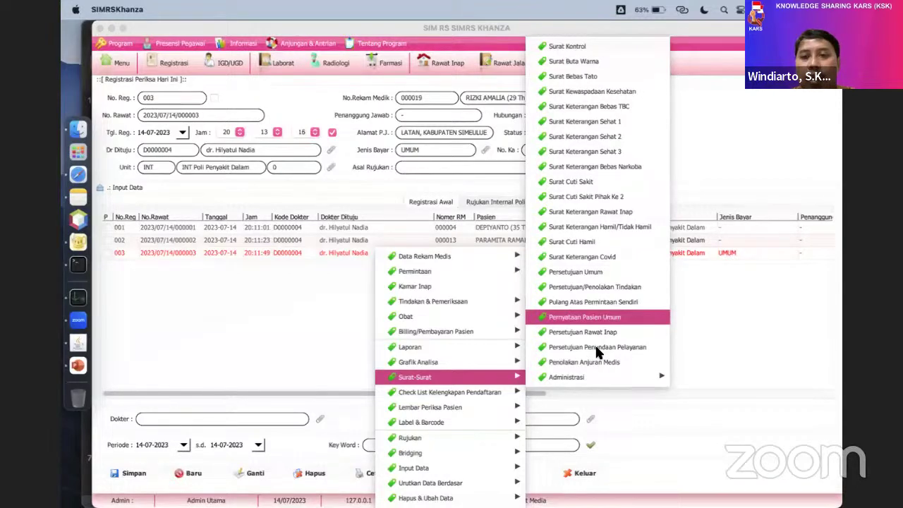
pyautogui.moveTo(560, 377)
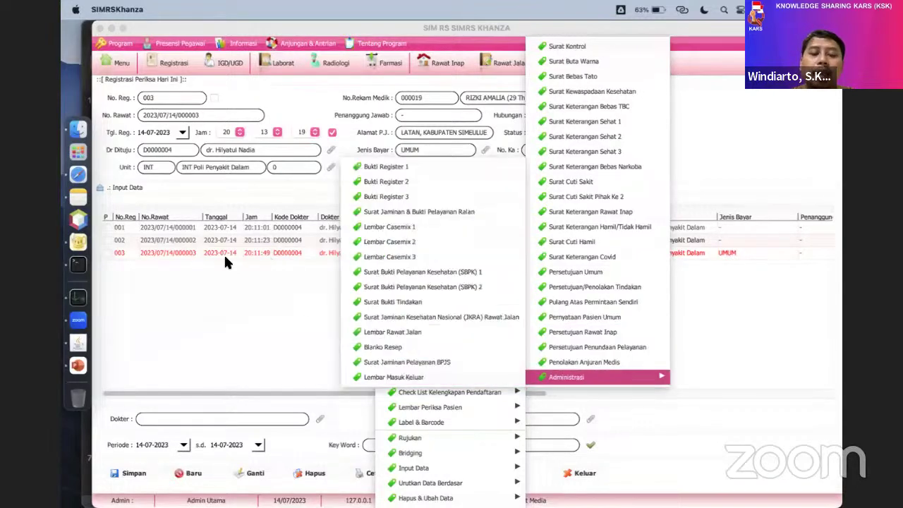
pyautogui.press('Escape')
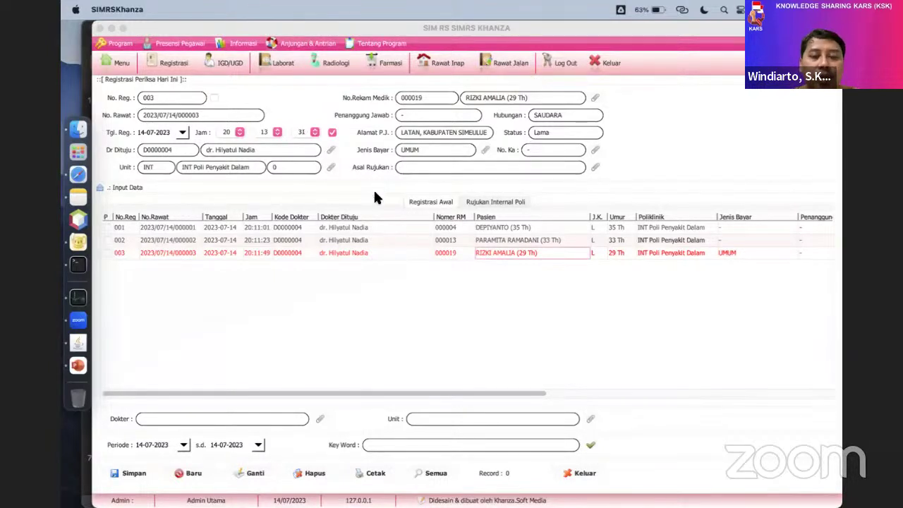
pyautogui.click(512, 65)
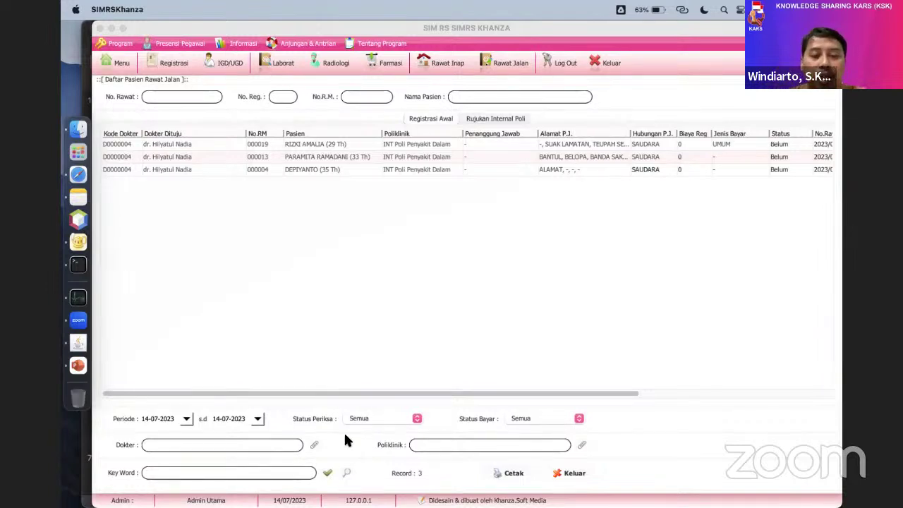
pyautogui.click(404, 155)
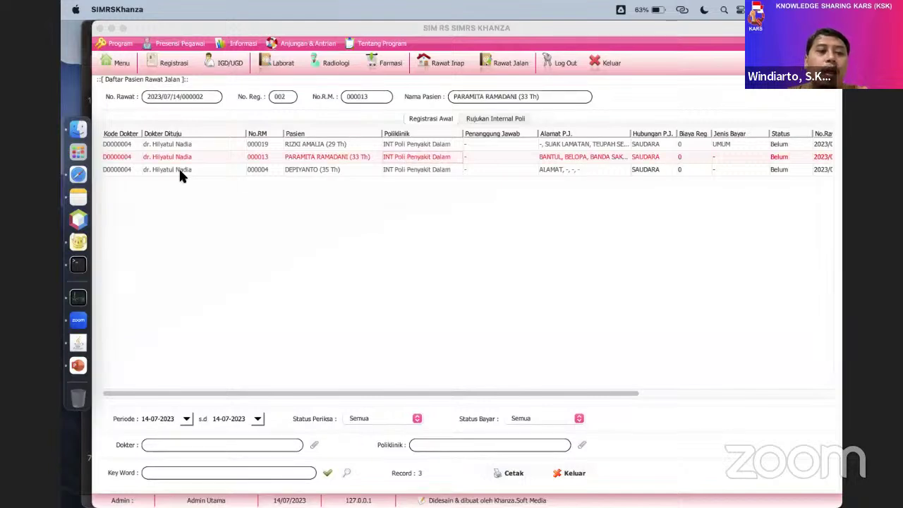
pyautogui.click(125, 171)
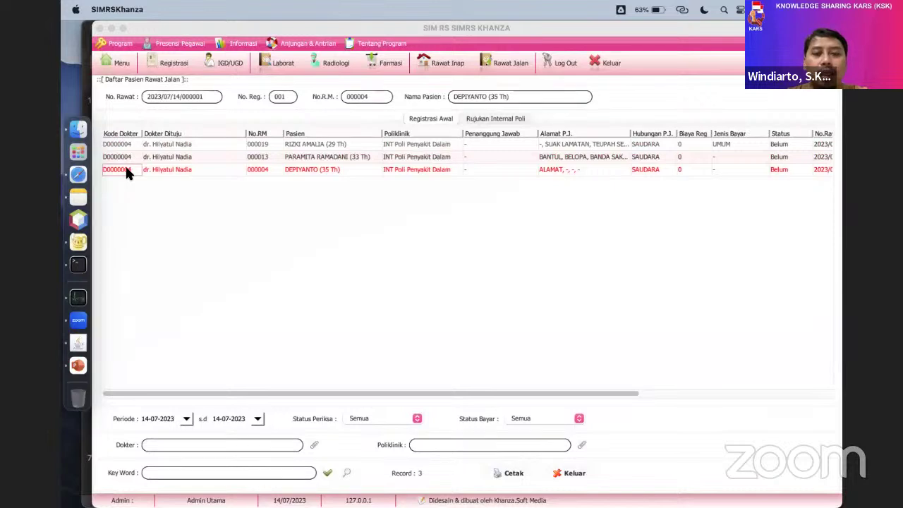
pyautogui.hscroll(8, 125, 171)
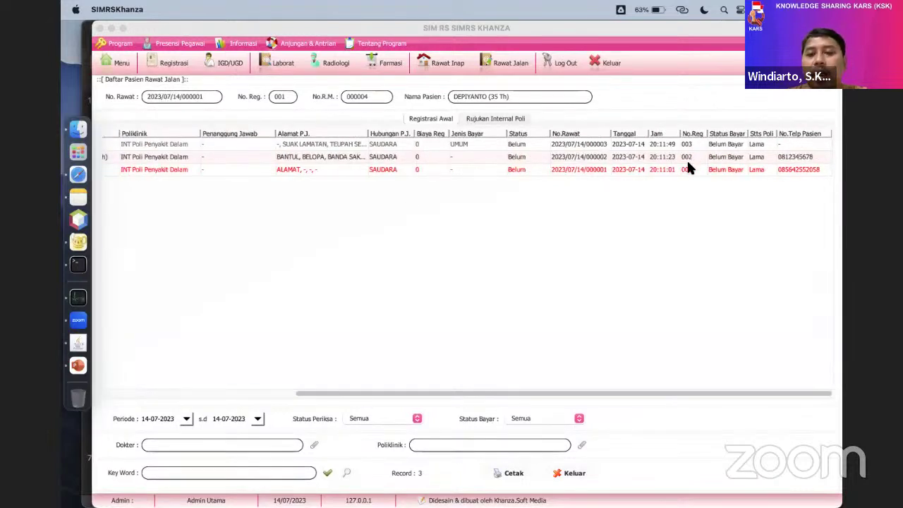
pyautogui.hscroll(-8, 124, 171)
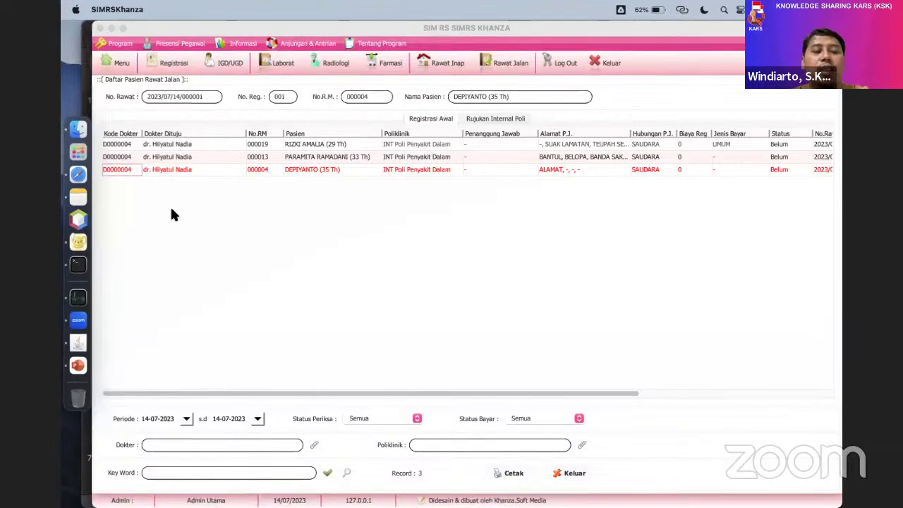
pyautogui.rightClick(240, 170)
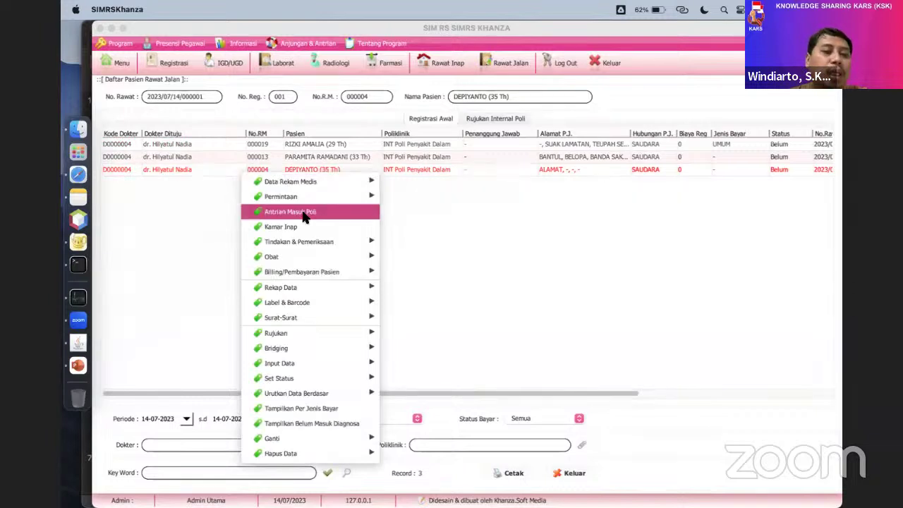
pyautogui.click(183, 170)
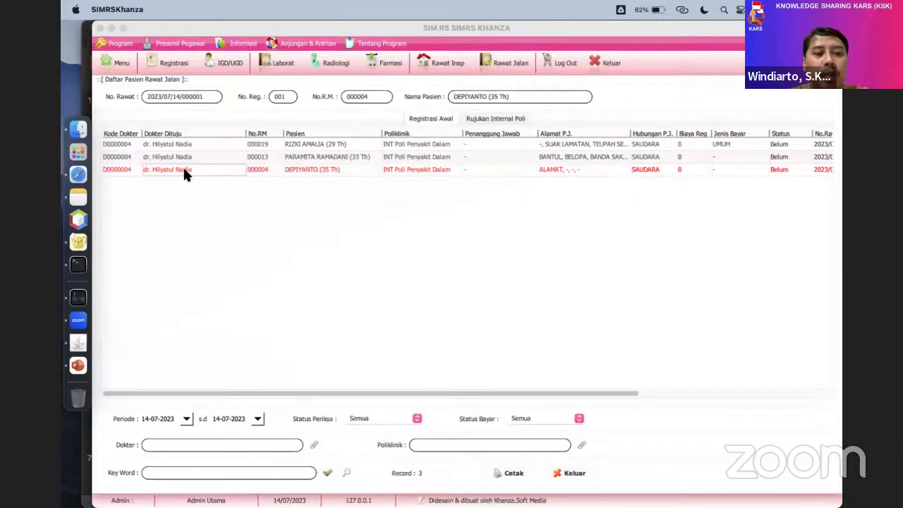
# Open Perawatan/Tindakan Rawat Jalan for the first visit from its Kode Dokter cell, browsing the side menu.
pyautogui.doubleClick(120, 170)
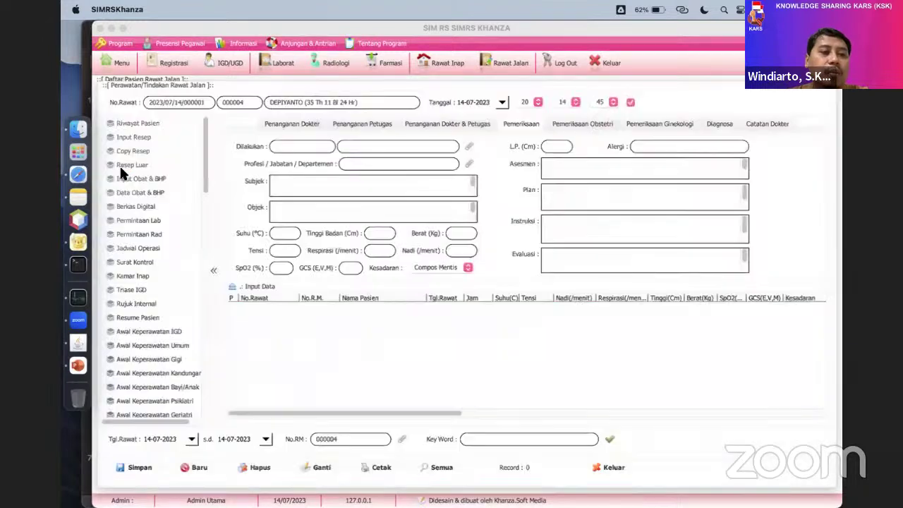
pyautogui.scroll(-3, 121, 173)
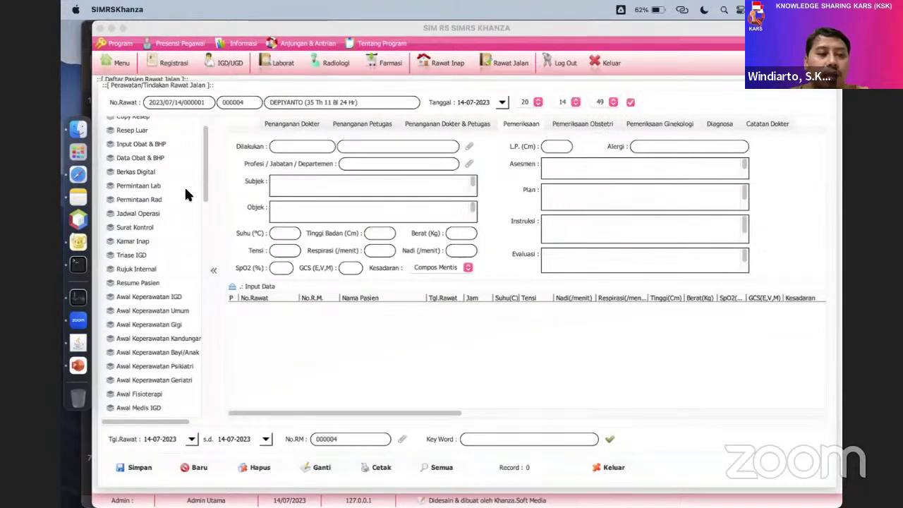
pyautogui.scroll(-3, 185, 189)
pyautogui.scroll(-9, 186, 191)
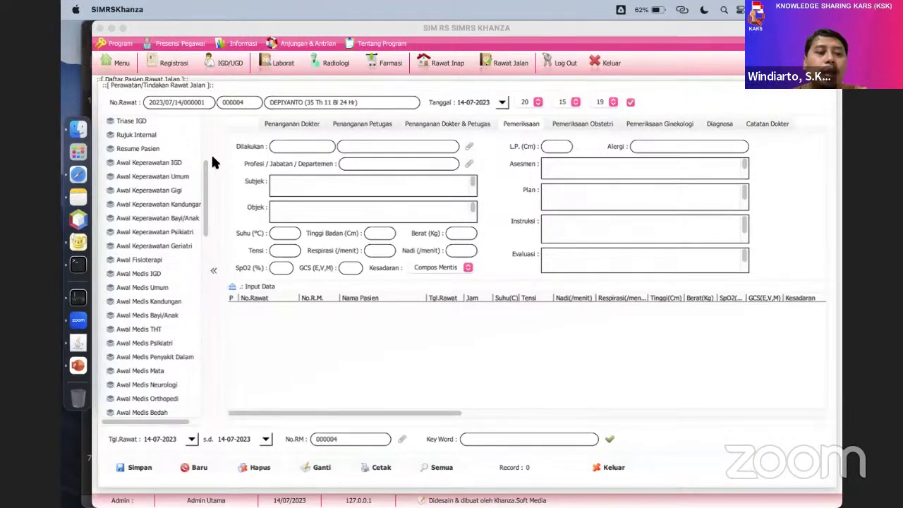
pyautogui.scroll(1, 159, 229)
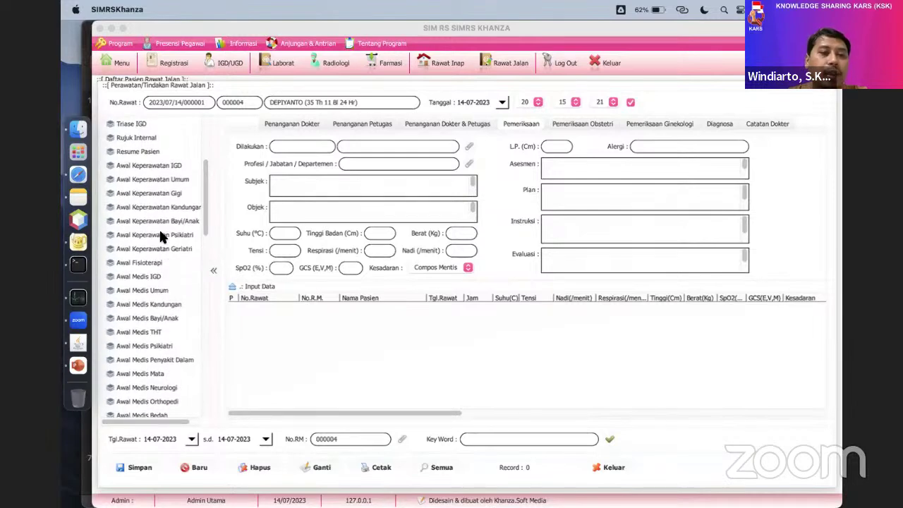
# Start the Awal Keperawatan Umum assessment and choose the assessing nurse.
pyautogui.click(180, 180)
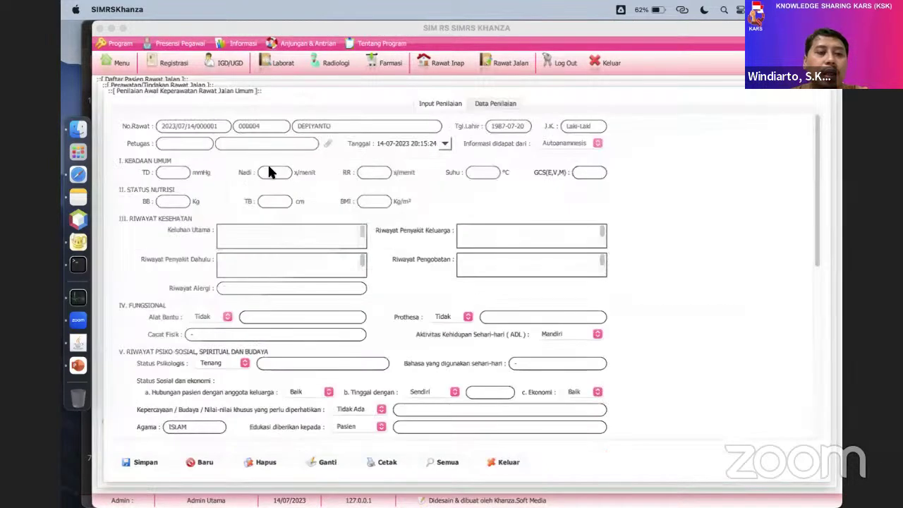
pyautogui.click(328, 144)
pyautogui.click(215, 132)
pyautogui.click(216, 134)
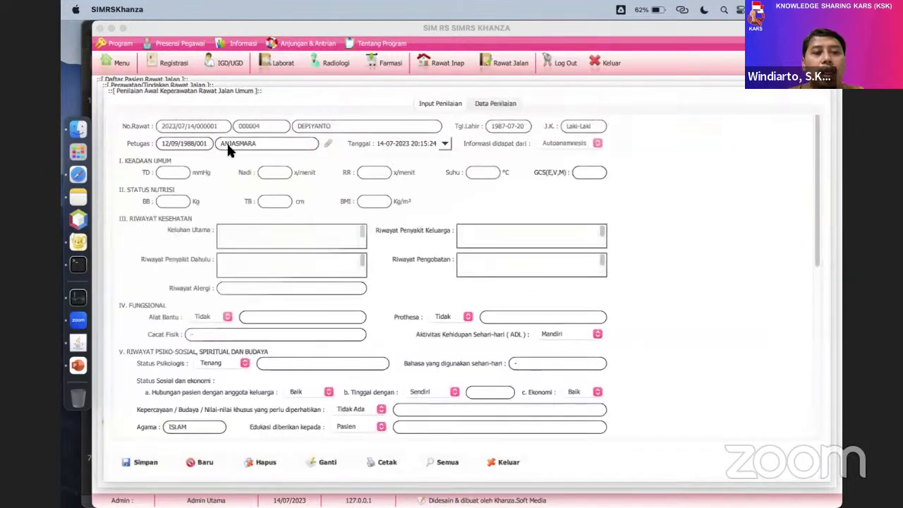
# Enter 2 for blood pressure, pulse, respiration, temperature, weight and height.
pyautogui.click(169, 175)
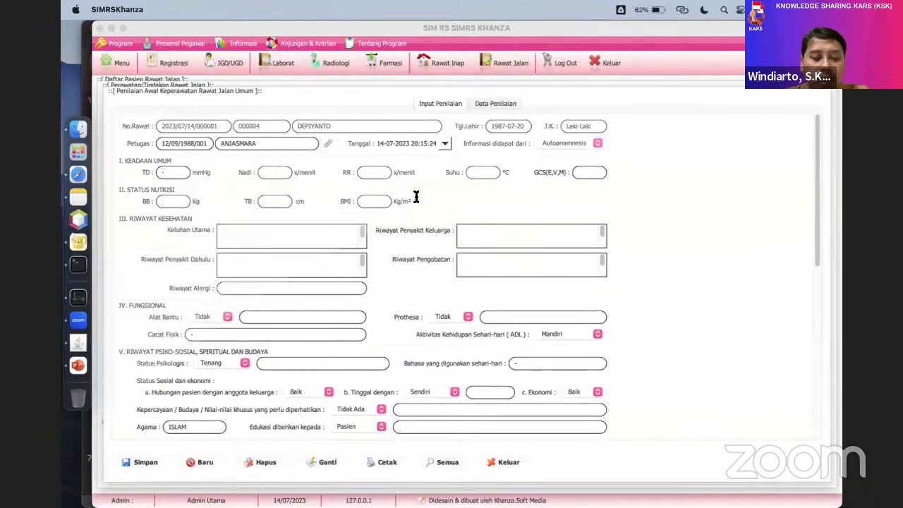
pyautogui.write('2')
pyautogui.click(278, 173)
pyautogui.write('2')
pyautogui.click(381, 172)
pyautogui.write('2')
pyautogui.click(474, 171)
pyautogui.write('2')
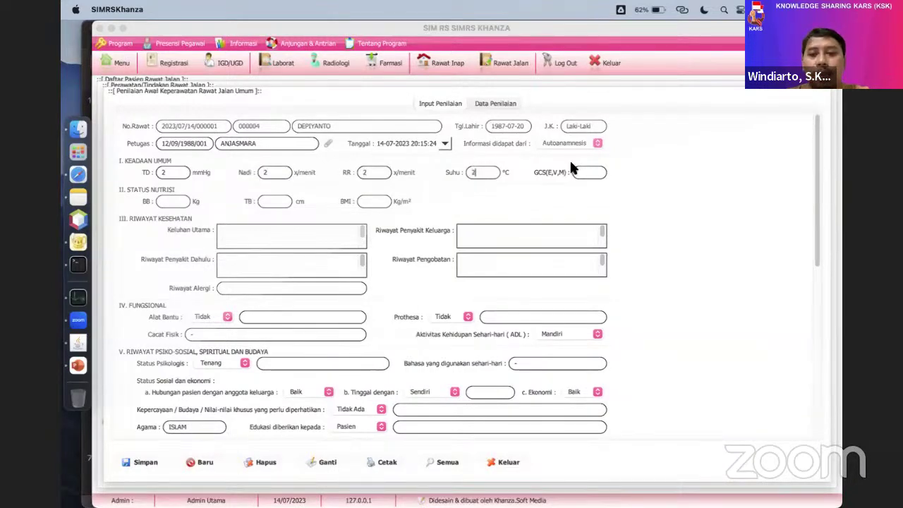
pyautogui.click(164, 201)
pyautogui.write('2')
pyautogui.click(267, 201)
pyautogui.write('2')
# Fill main complaint and past, family, medication and allergy history with 2.
pyautogui.click(264, 234)
pyautogui.write('2')
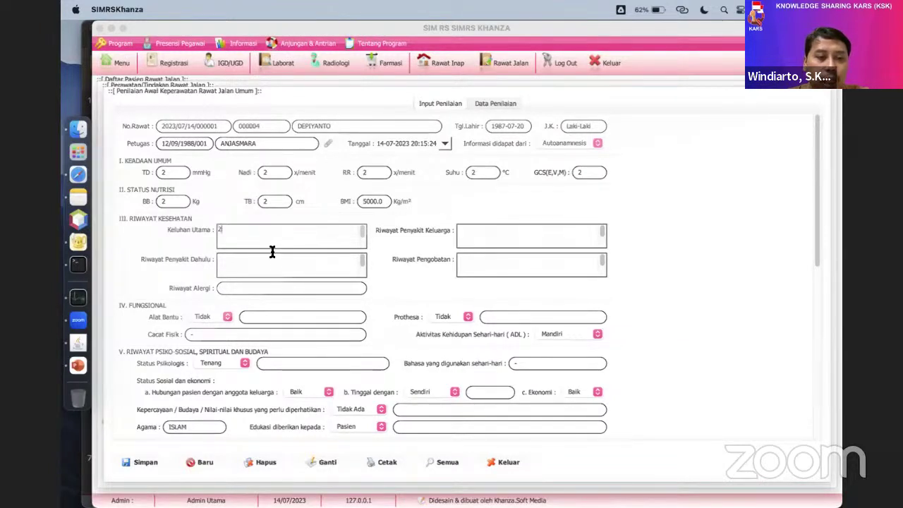
pyautogui.click(326, 261)
pyautogui.write('2')
pyautogui.click(473, 233)
pyautogui.write('2')
pyautogui.click(477, 260)
pyautogui.write('2')
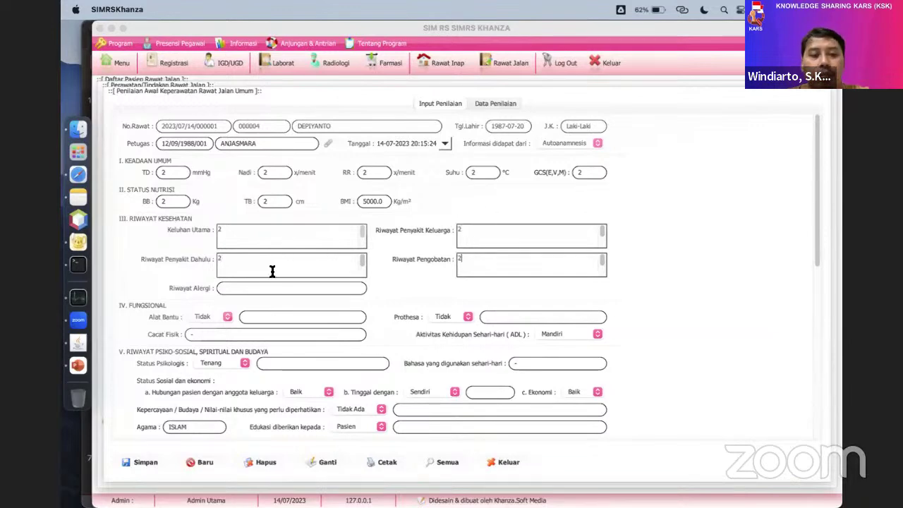
pyautogui.click(263, 285)
pyautogui.write('2')
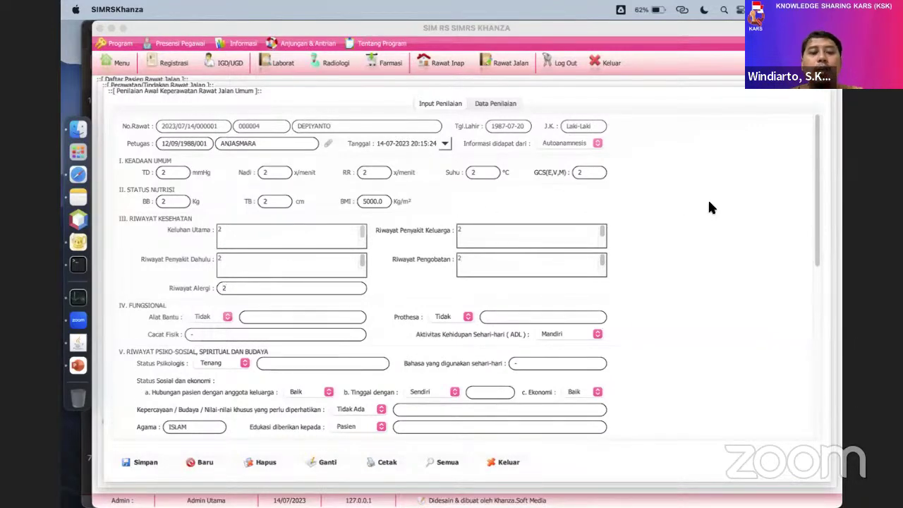
# Mark Nyeri and Integritas Kulit as the nursing problems.
pyautogui.scroll(-3, 709, 203)
pyautogui.scroll(-3, 709, 207)
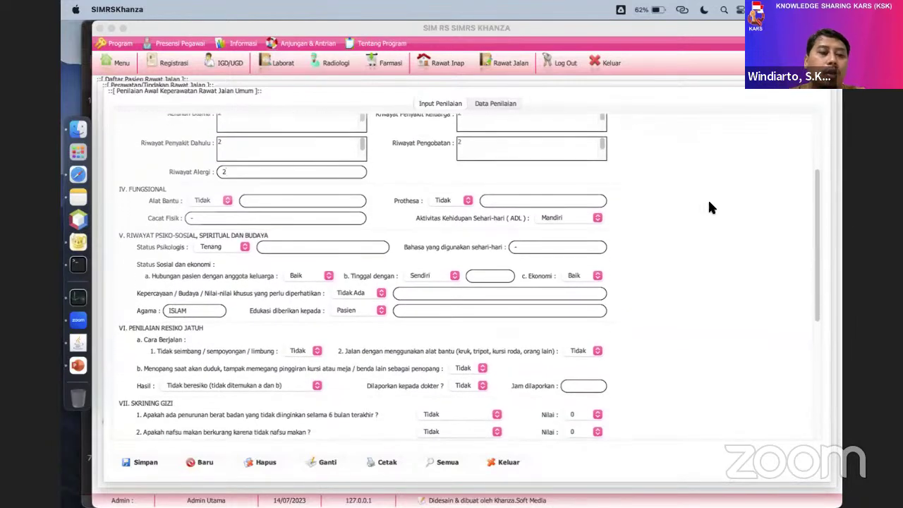
pyautogui.scroll(-1, 711, 207)
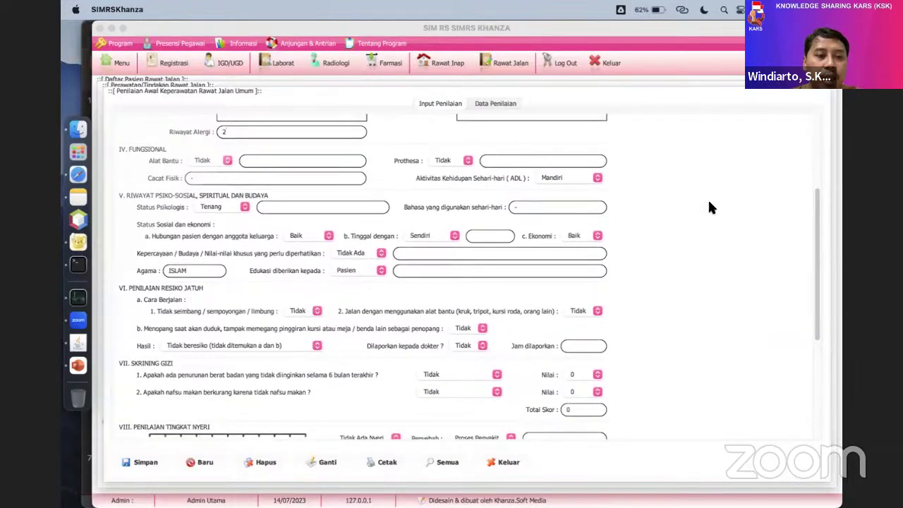
pyautogui.scroll(-5, 710, 207)
pyautogui.scroll(-5, 709, 206)
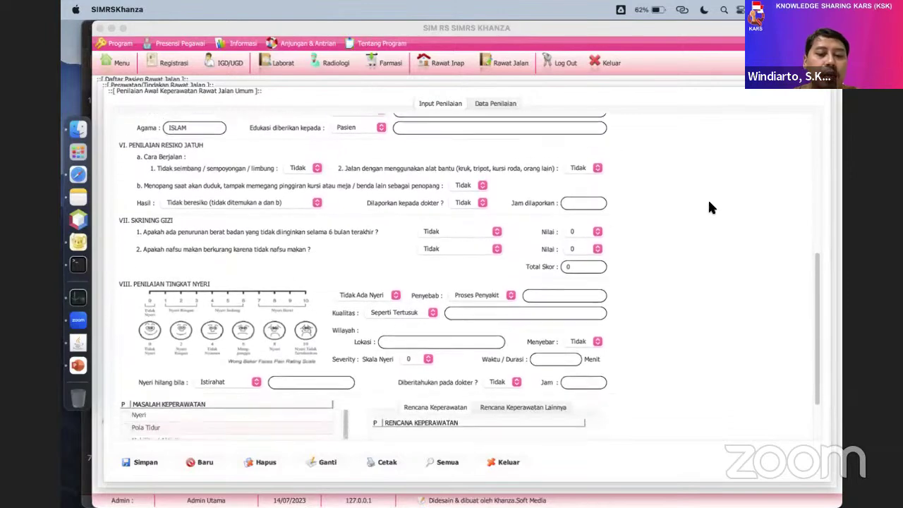
pyautogui.click(123, 348)
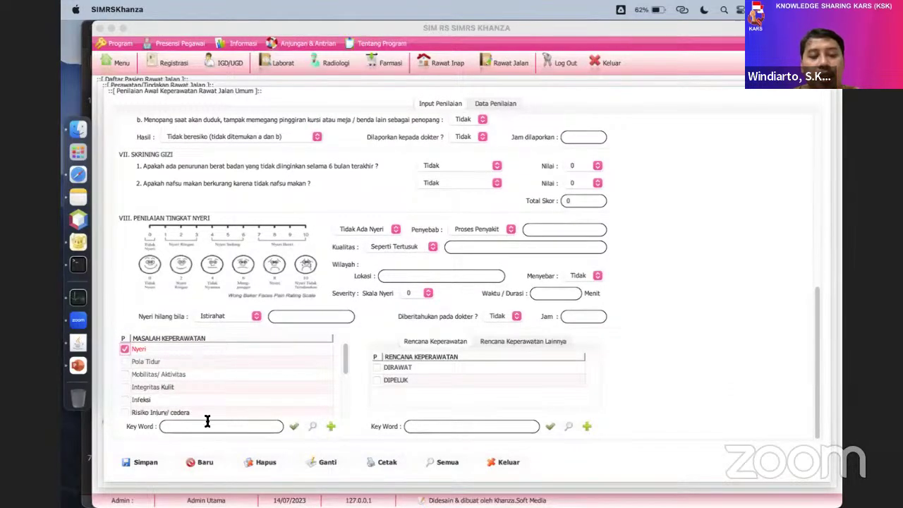
pyautogui.click(329, 427)
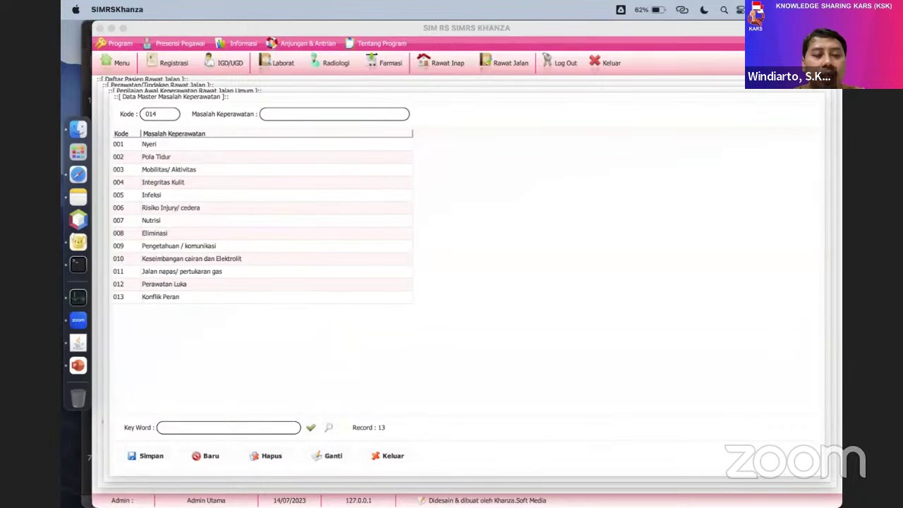
pyautogui.click(391, 456)
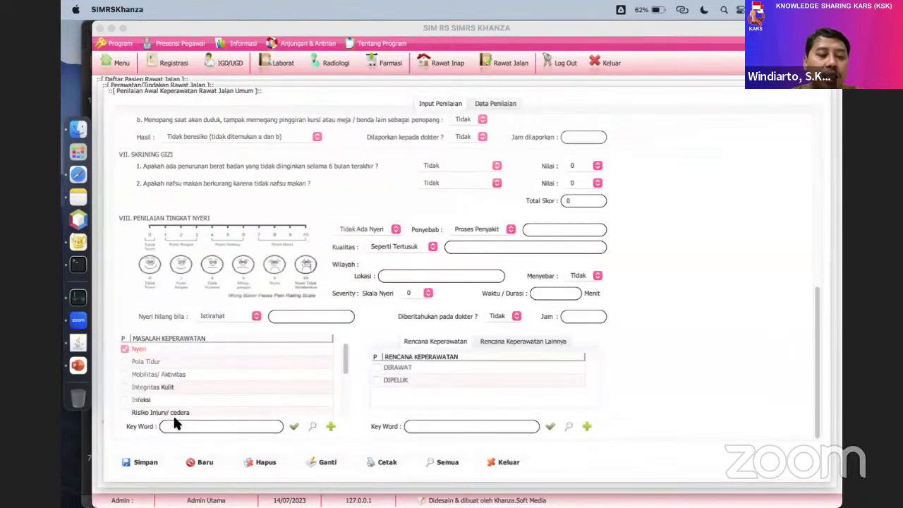
pyautogui.click(124, 386)
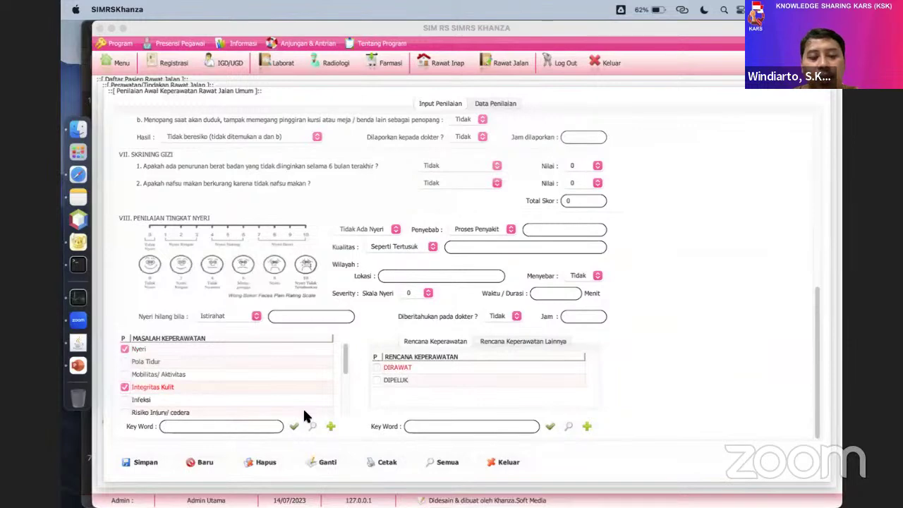
# Save the nursing assessment and view it in Data Penilaian.
pyautogui.click(147, 463)
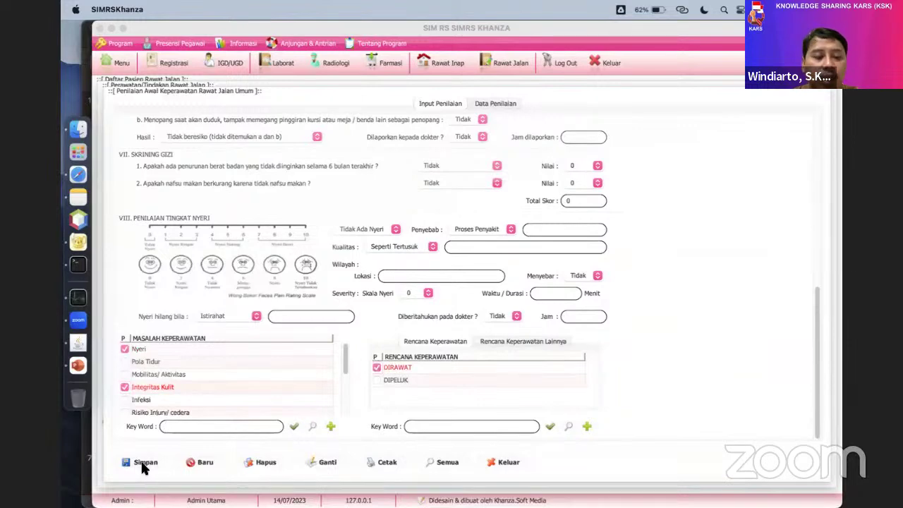
pyautogui.click(503, 104)
pyautogui.click(482, 129)
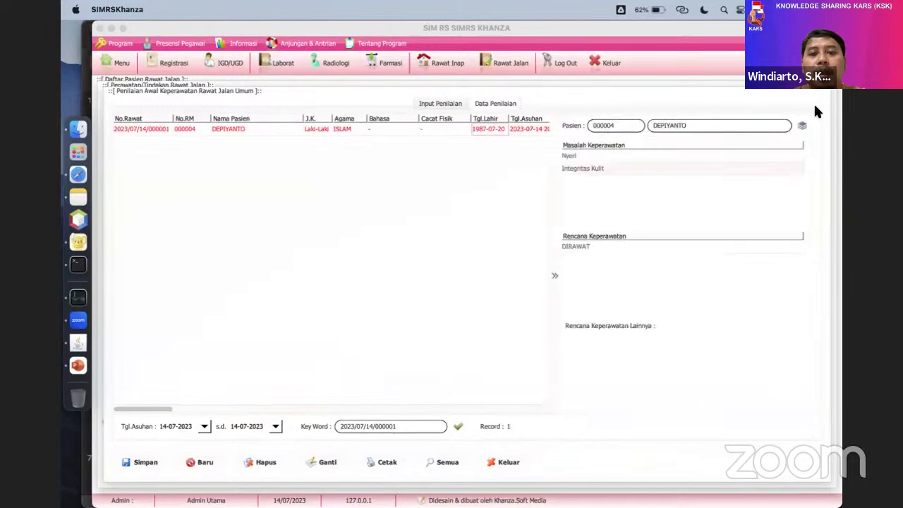
pyautogui.click(802, 127)
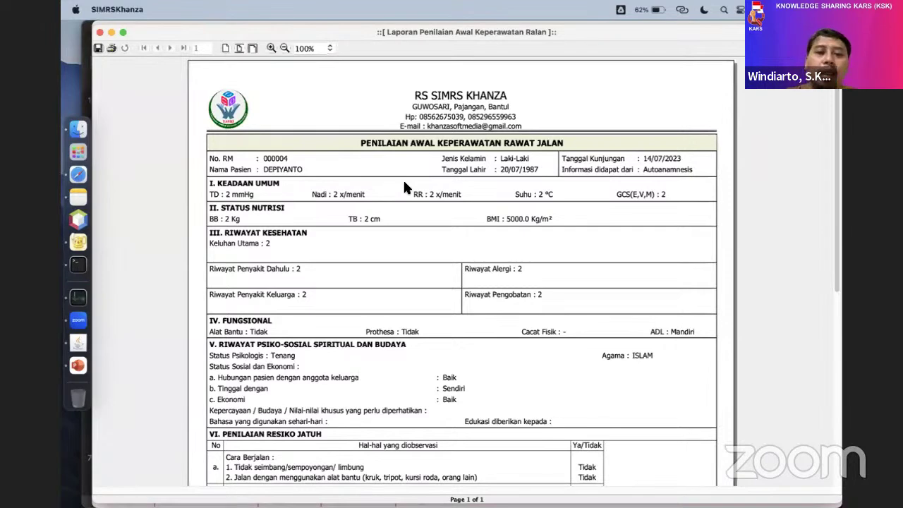
pyautogui.scroll(-10, 404, 183)
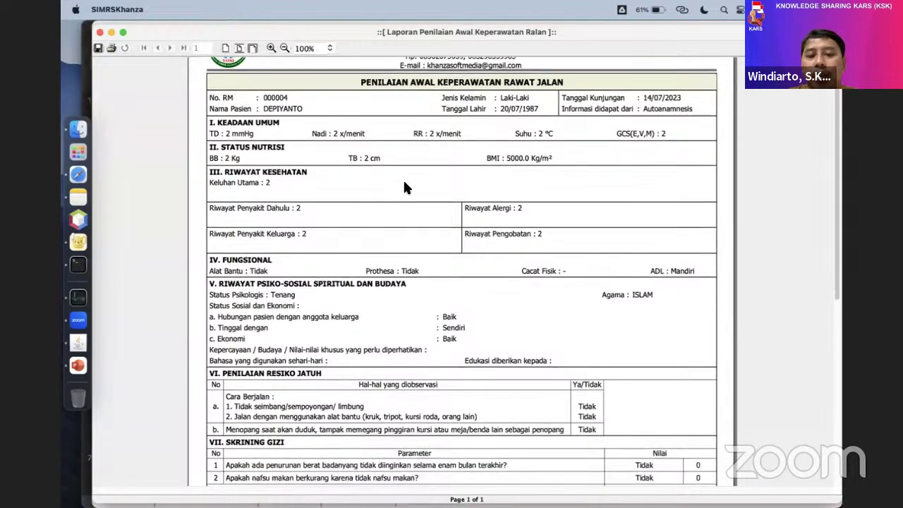
pyautogui.scroll(-2, 404, 187)
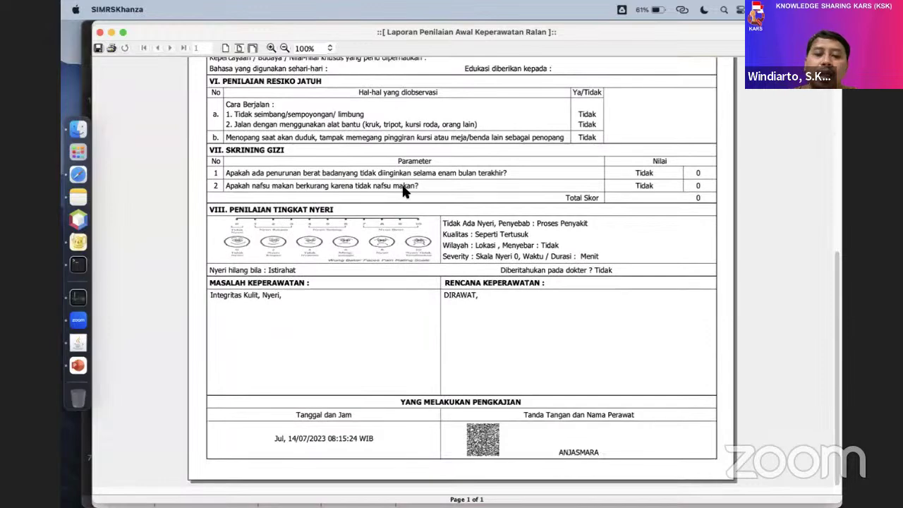
pyautogui.click(100, 33)
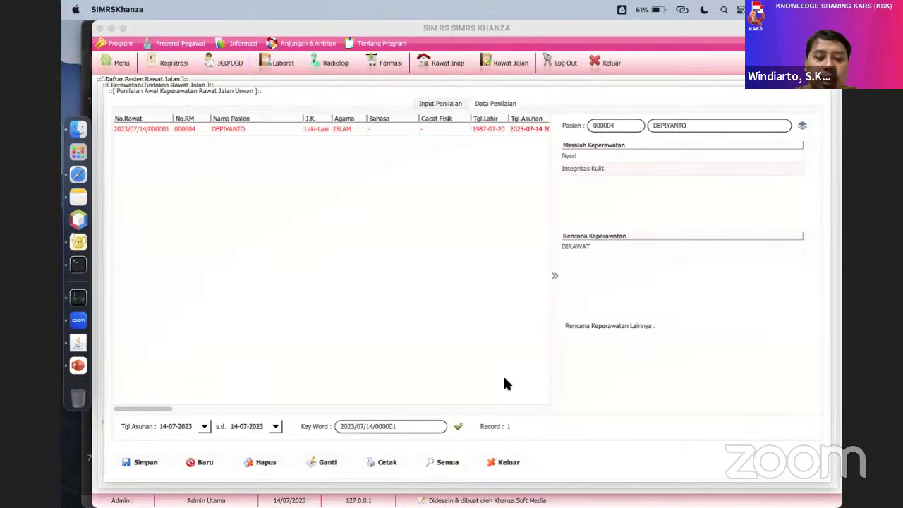
# Close the assessment and review the patient's past Riwayat S.O.A.P.I.E notes.
pyautogui.click(502, 463)
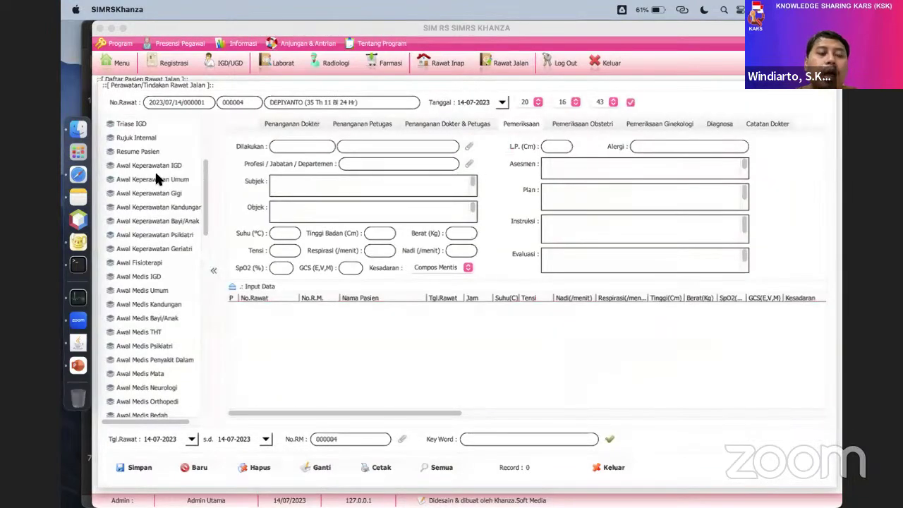
pyautogui.scroll(5, 157, 173)
pyautogui.scroll(3, 159, 180)
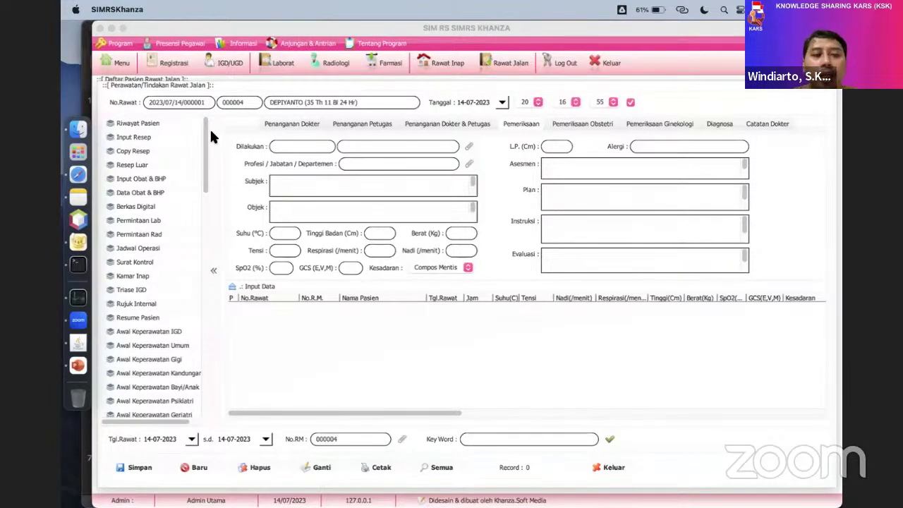
pyautogui.click(142, 124)
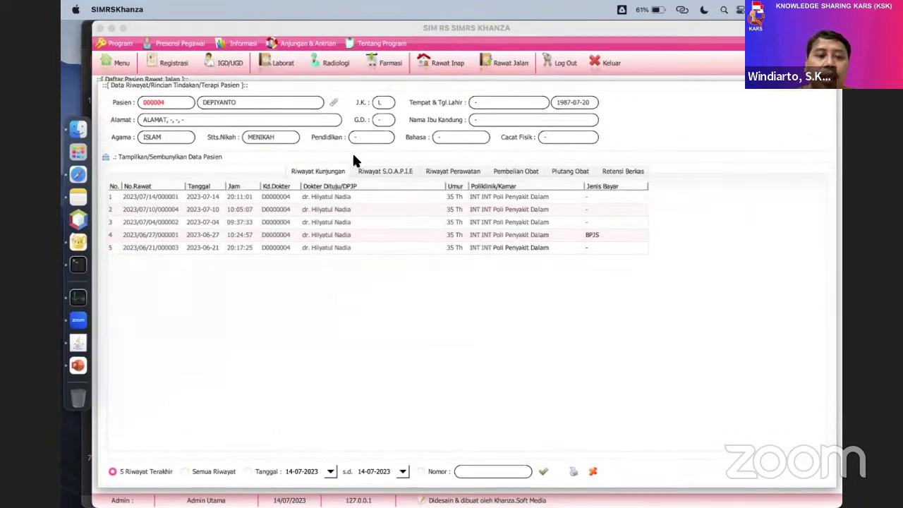
pyautogui.click(395, 172)
pyautogui.scroll(-2, 395, 229)
pyautogui.scroll(2, 395, 229)
pyautogui.scroll(-2, 395, 229)
pyautogui.scroll(2, 395, 229)
# Scroll through the full Riwayat Perawatan history, close it, and go to Penanganan Petugas.
pyautogui.click(468, 169)
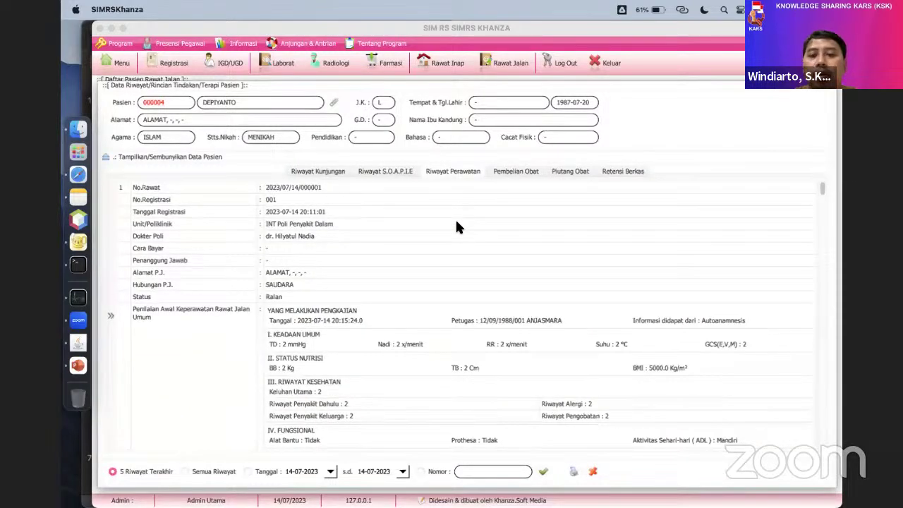
pyautogui.scroll(-10, 455, 226)
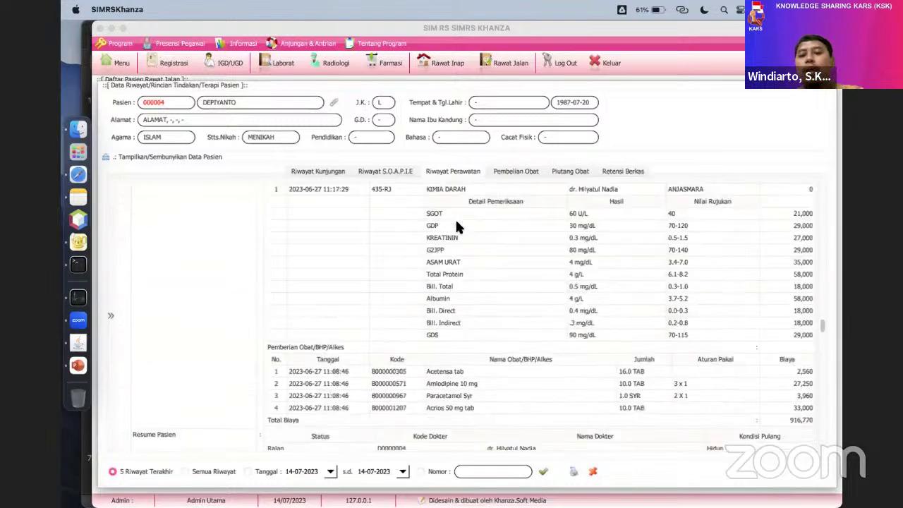
pyautogui.scroll(-3, 457, 221)
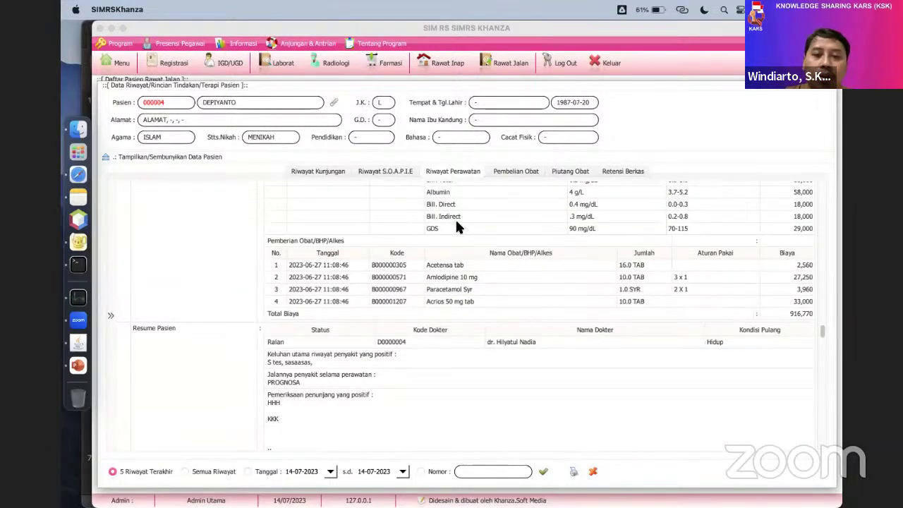
pyautogui.scroll(12, 457, 224)
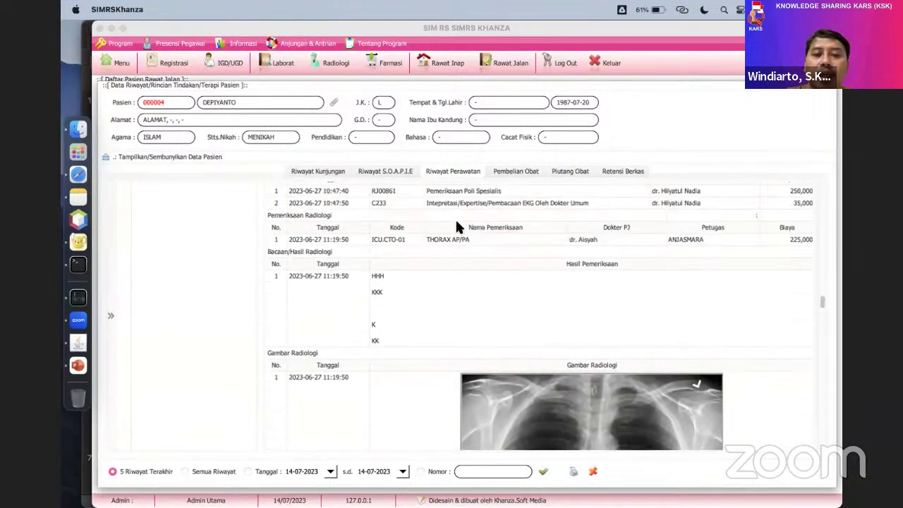
pyautogui.scroll(4, 457, 226)
pyautogui.scroll(-10, 433, 157)
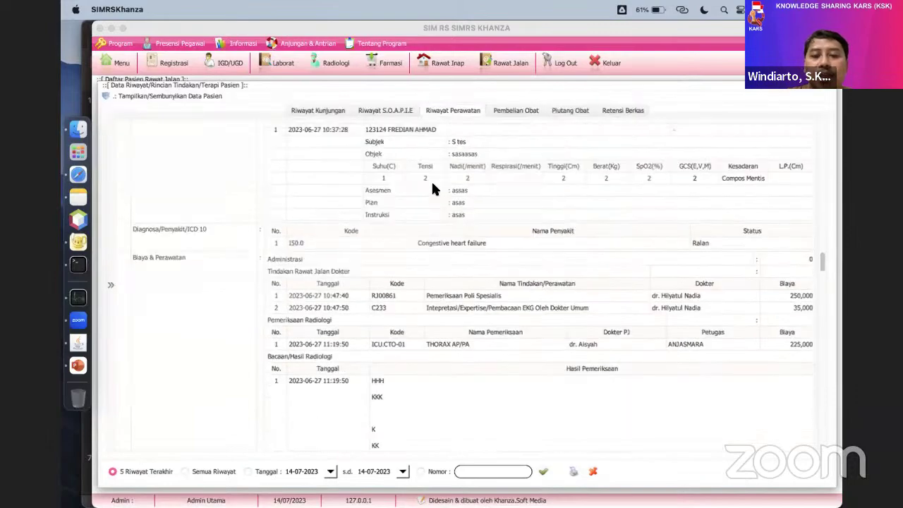
pyautogui.scroll(10, 434, 189)
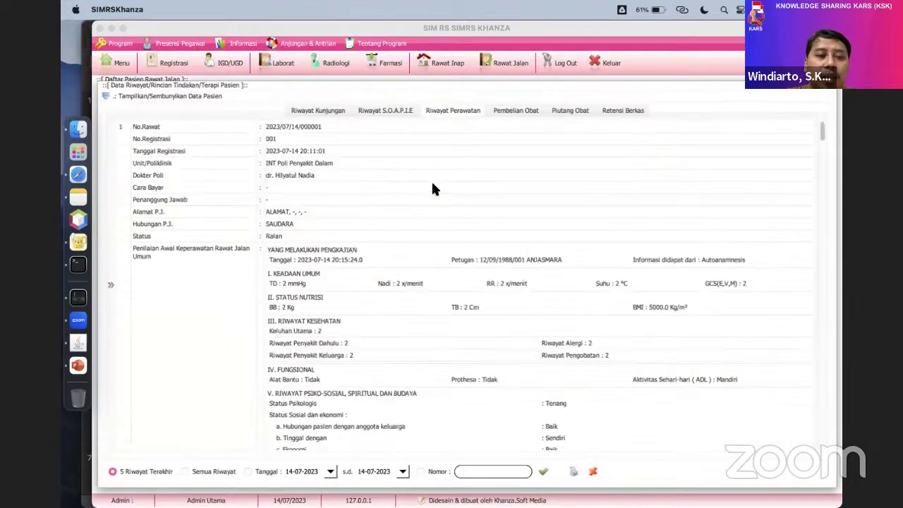
pyautogui.scroll(-8, 433, 189)
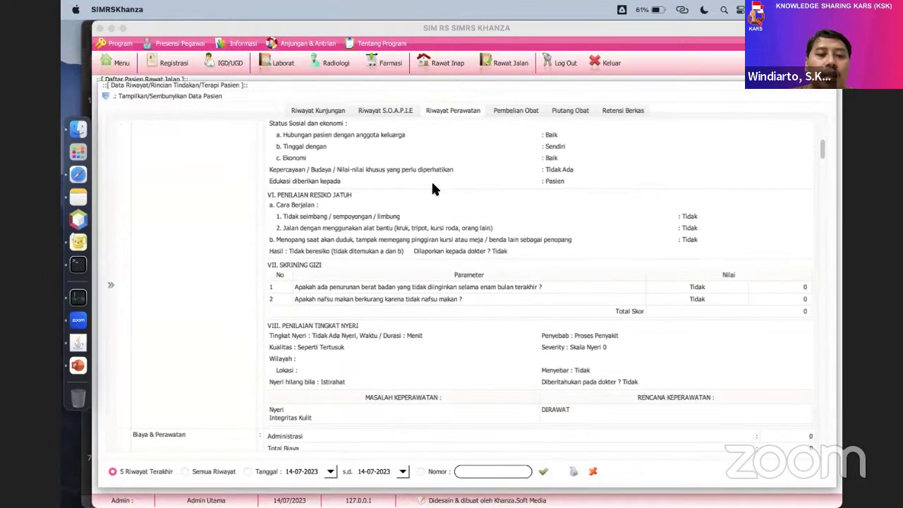
pyautogui.scroll(-2, 434, 190)
pyautogui.scroll(8, 432, 187)
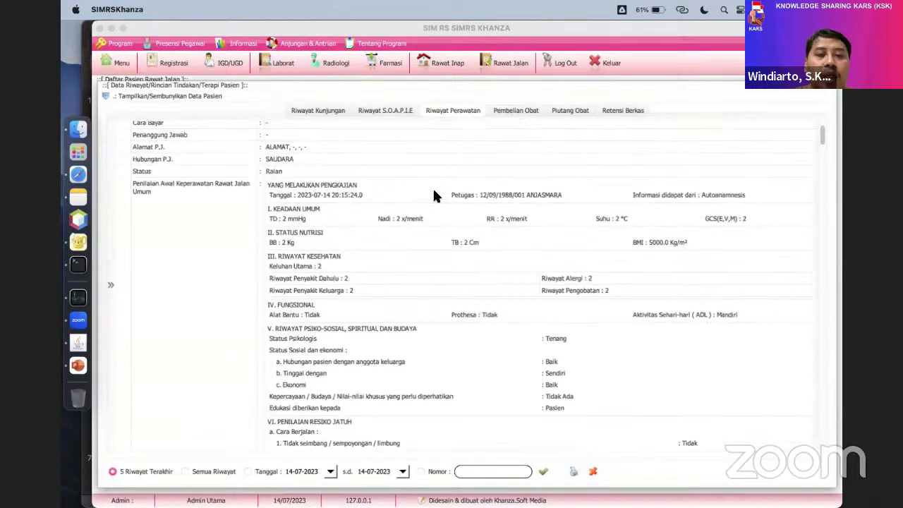
pyautogui.click(594, 472)
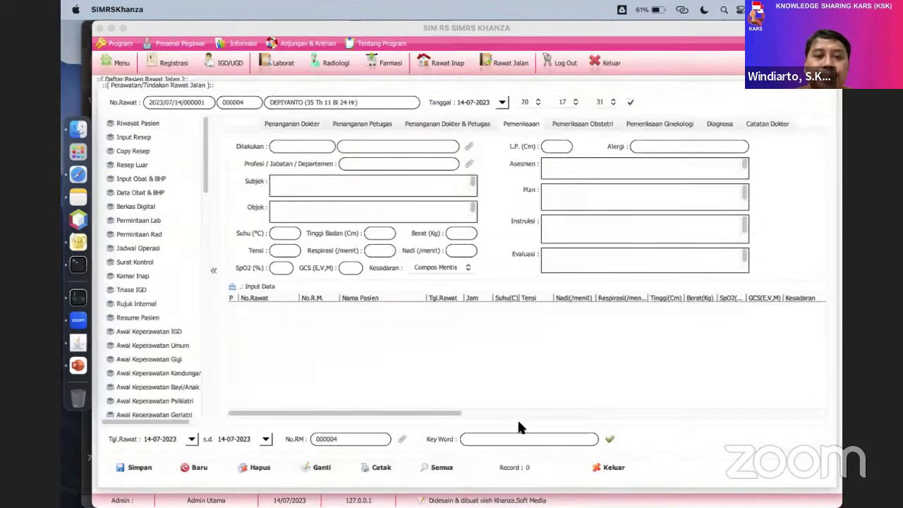
pyautogui.click(363, 123)
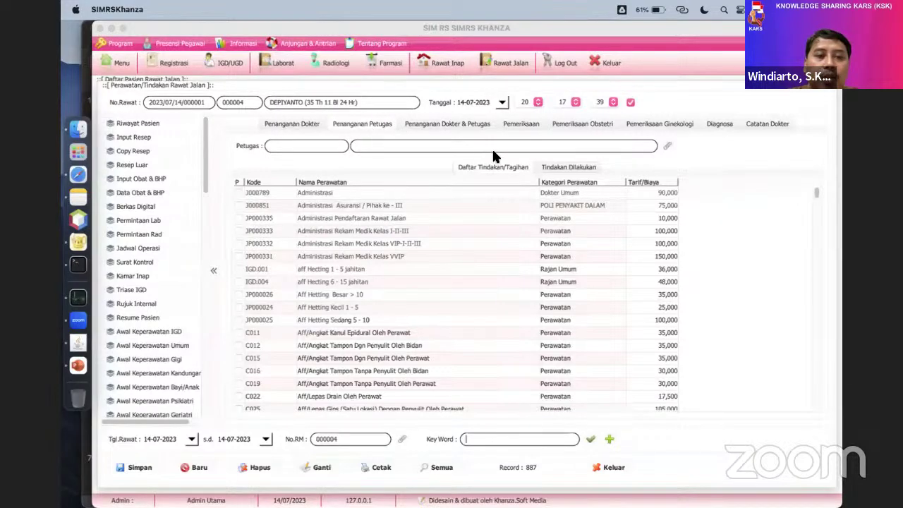
# Choose the treating staff member and tick C416 Pemeriksaan EKG Kelas I Oleh Perawat.
pyautogui.click(667, 144)
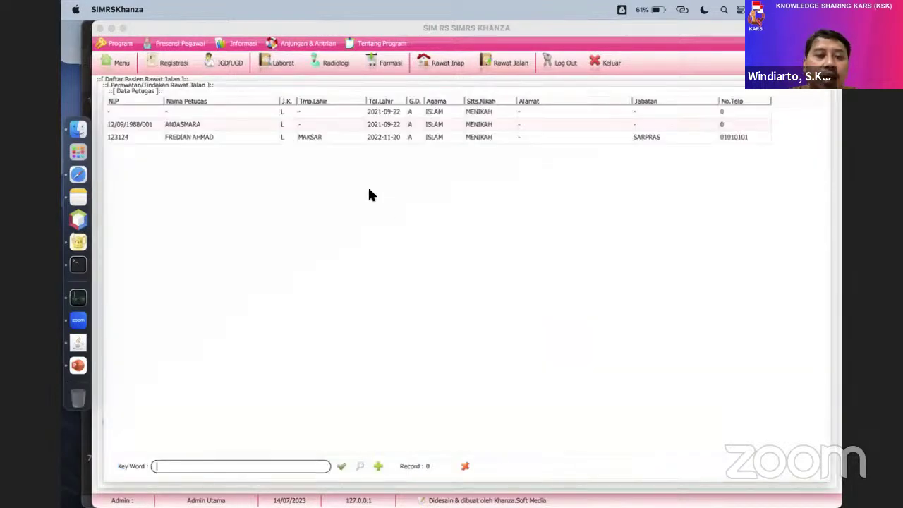
pyautogui.doubleClick(238, 136)
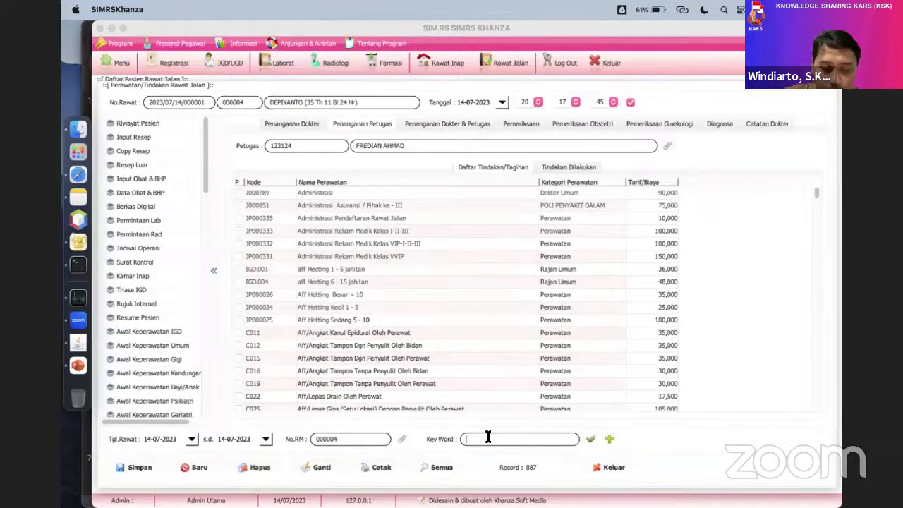
pyautogui.write('ekg')
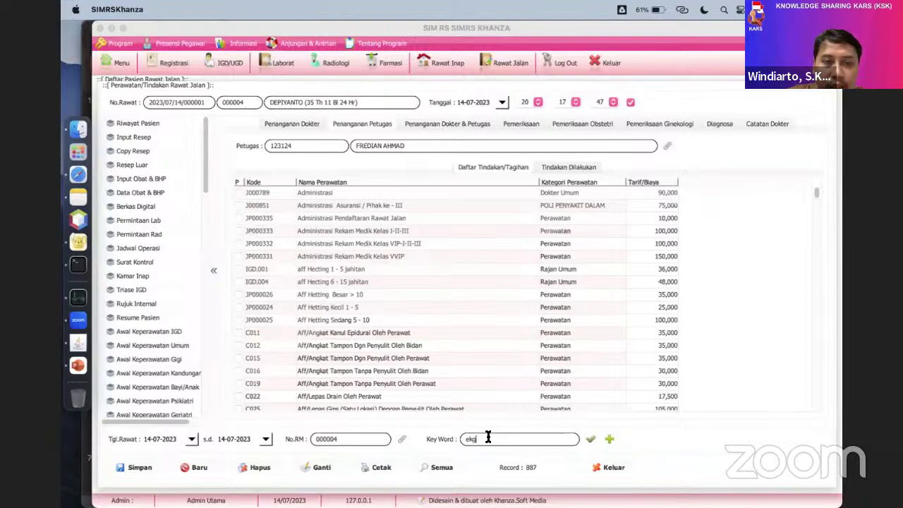
pyautogui.press('Return')
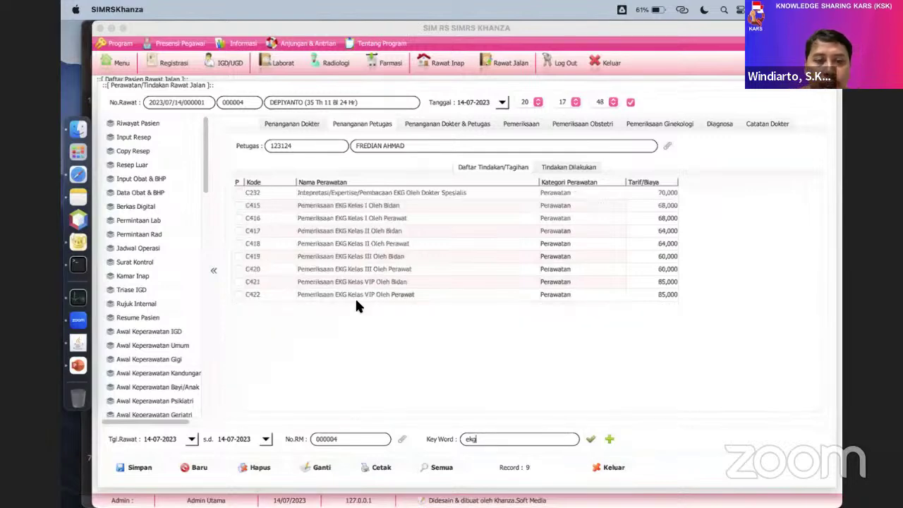
pyautogui.click(239, 218)
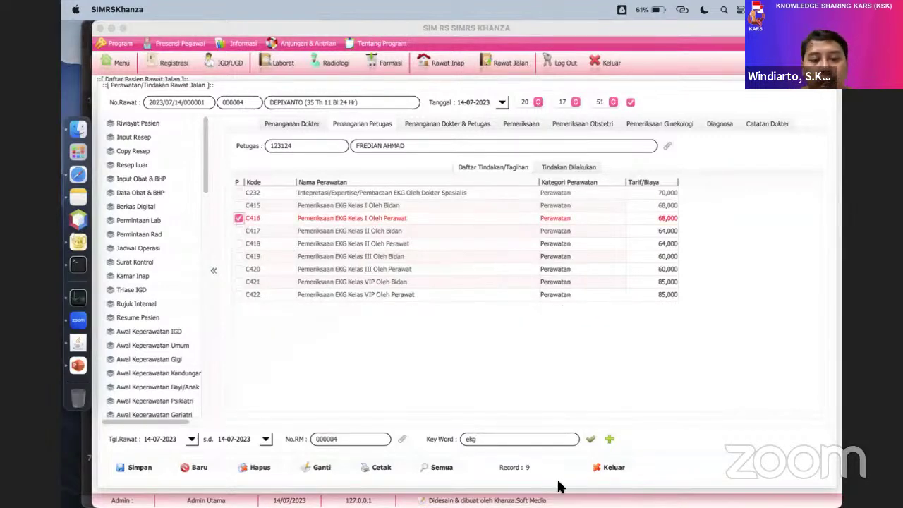
pyautogui.press('BackSpace')
pyautogui.press('BackSpace')
pyautogui.press('BackSpace')
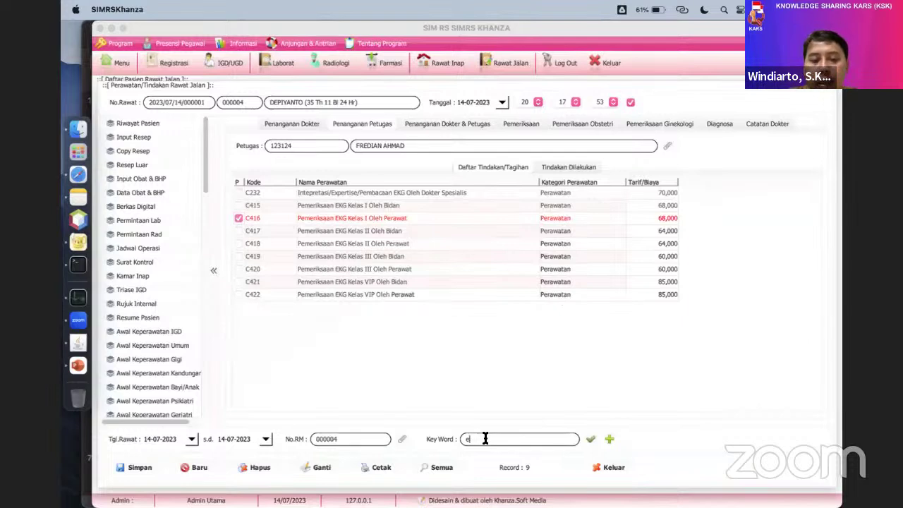
pyautogui.press('Return')
# Find IGD.001 aff Hecting 1 - 5 Jahitan via 'hect' and save both treatments.
pyautogui.write('hect')
pyautogui.press('Return')
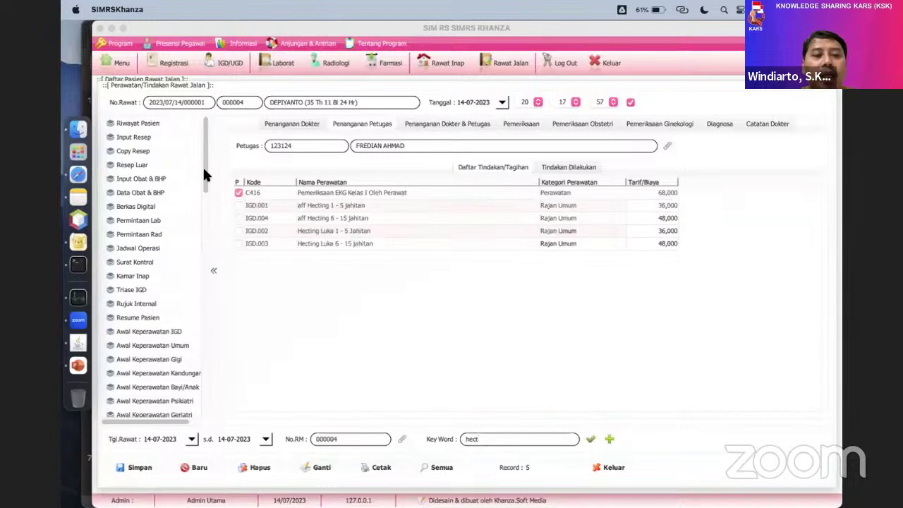
pyautogui.click(139, 469)
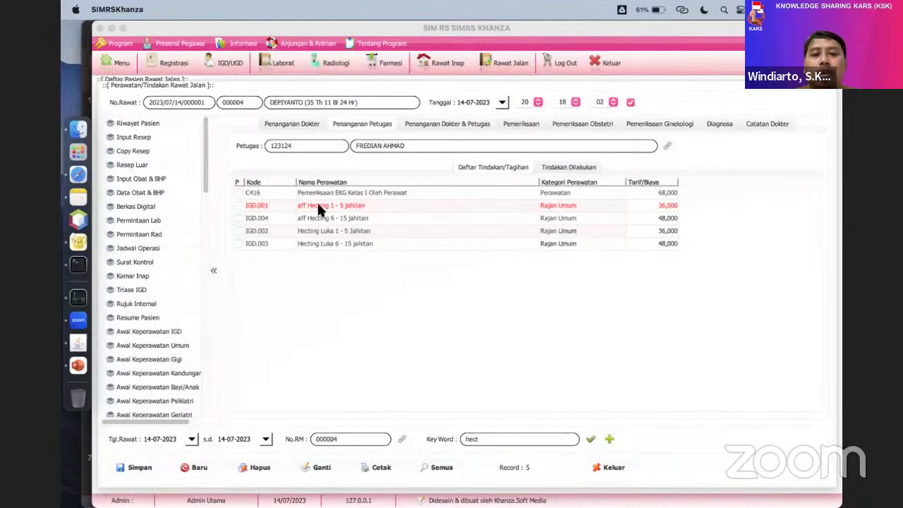
pyautogui.click(515, 120)
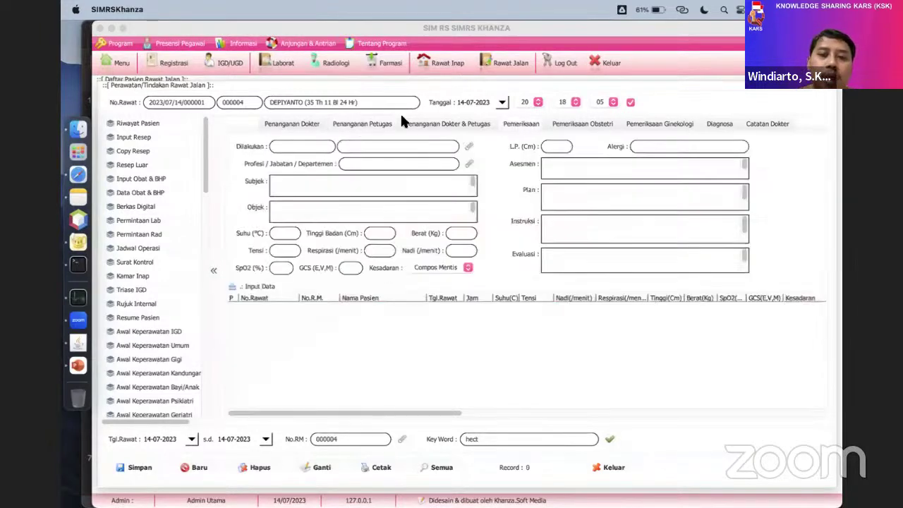
# Choose the examiner from the employee list, checking the recent SOAPIE history.
pyautogui.click(469, 146)
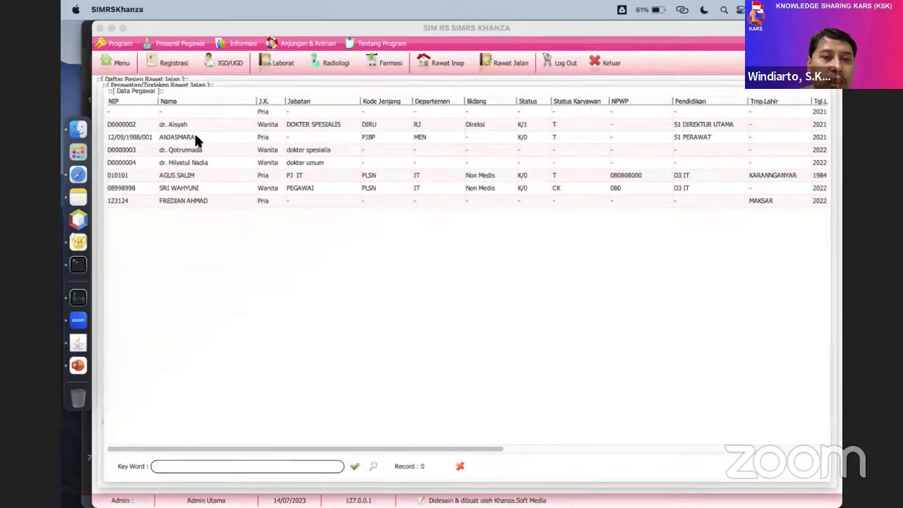
pyautogui.press('Escape')
pyautogui.click(470, 163)
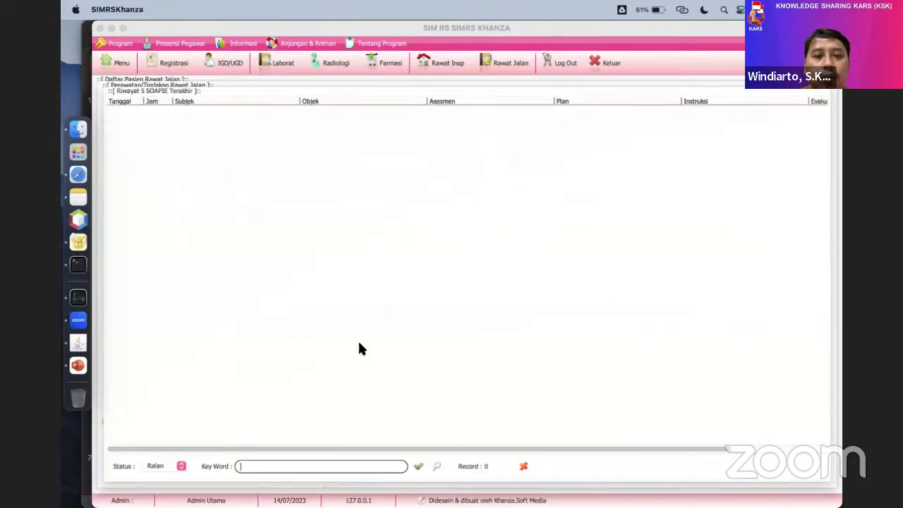
pyautogui.click(523, 465)
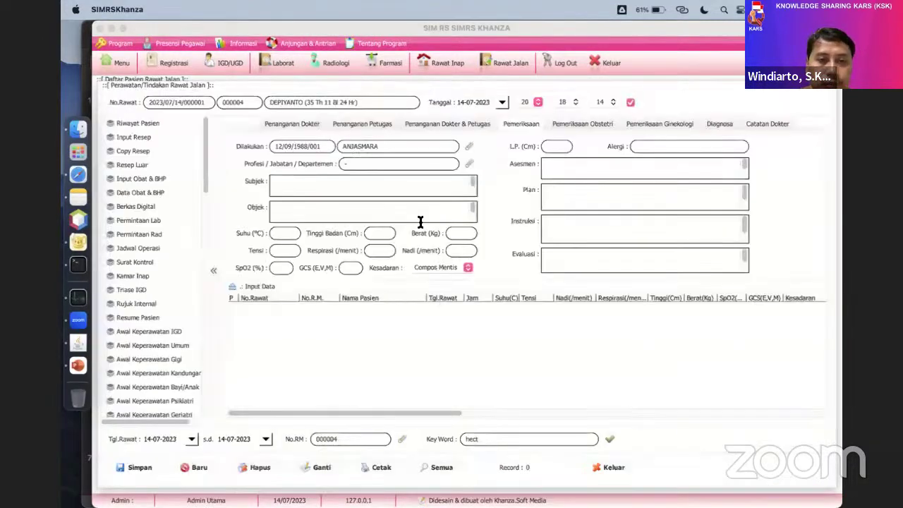
pyautogui.click(472, 164)
pyautogui.click(522, 467)
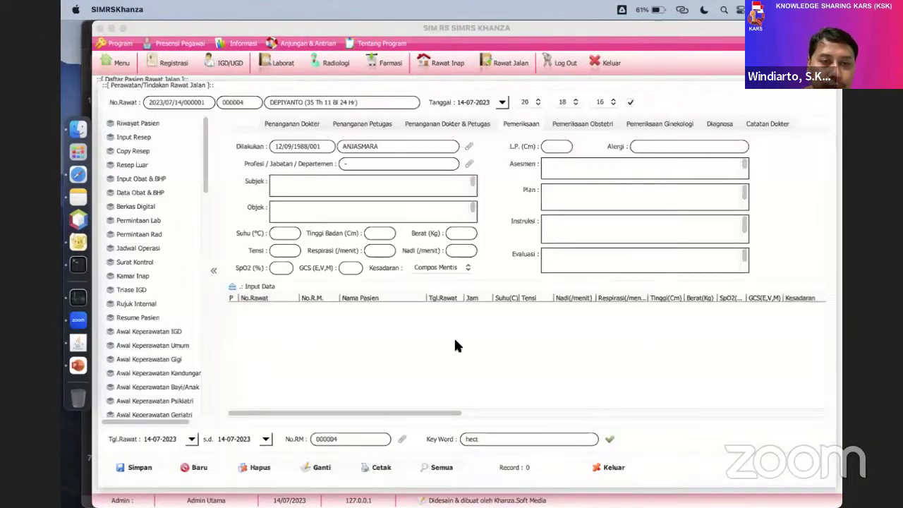
pyautogui.click(470, 147)
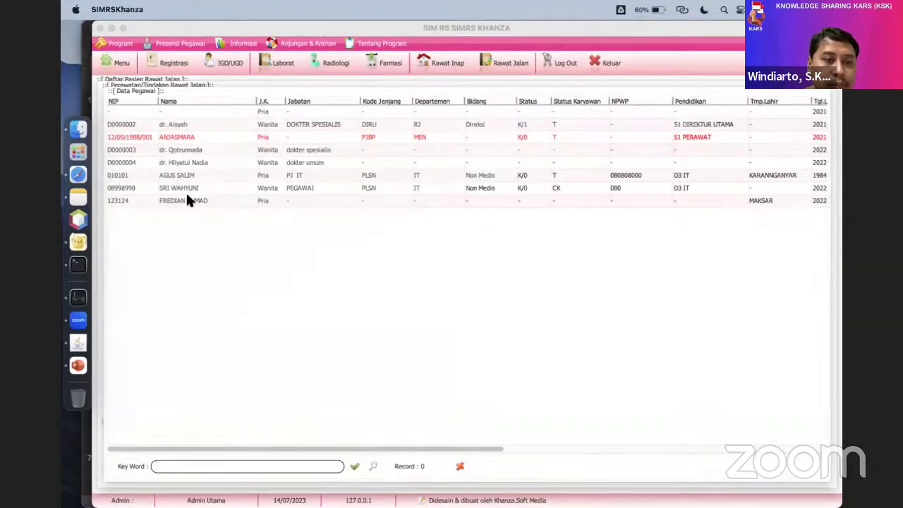
pyautogui.doubleClick(185, 200)
pyautogui.click(468, 164)
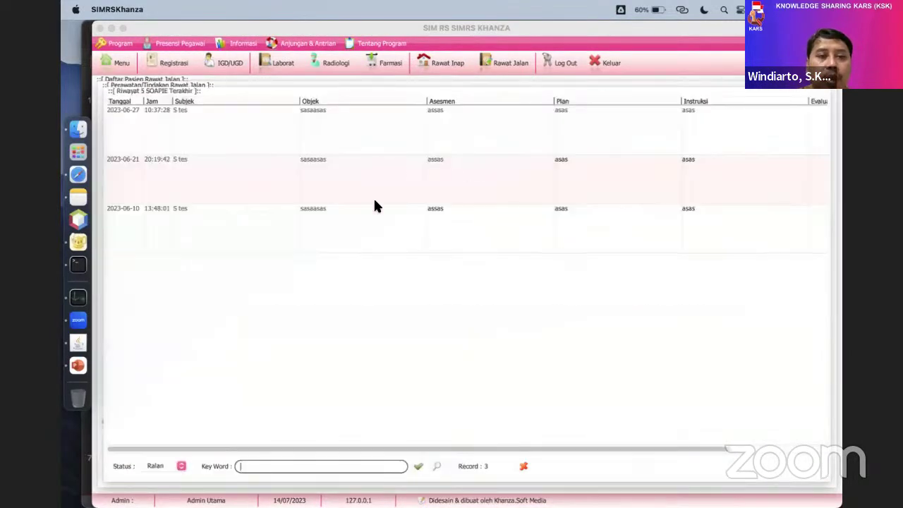
pyautogui.click(522, 467)
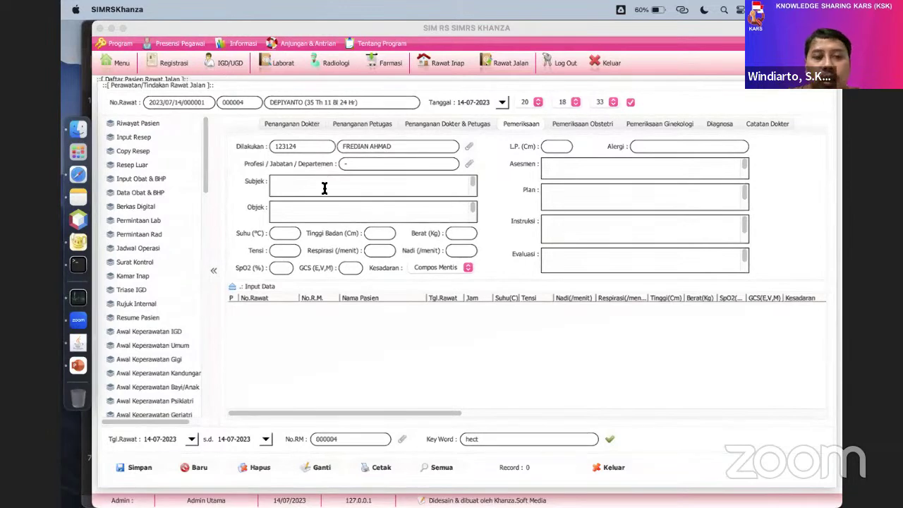
# Copy the latest SOAPIE note, edit Subjek and Evaluasi, save, and review the 20:19:04 record.
pyautogui.click(465, 163)
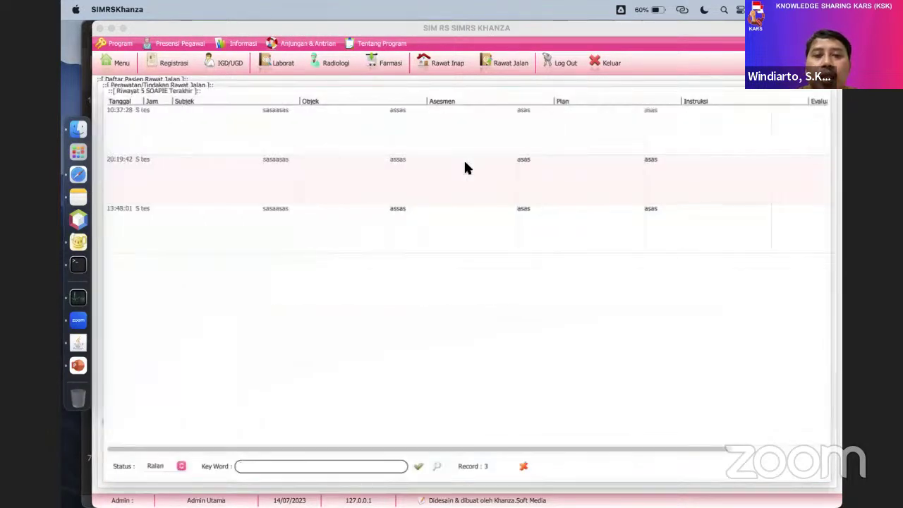
pyautogui.hscroll(-3, 465, 167)
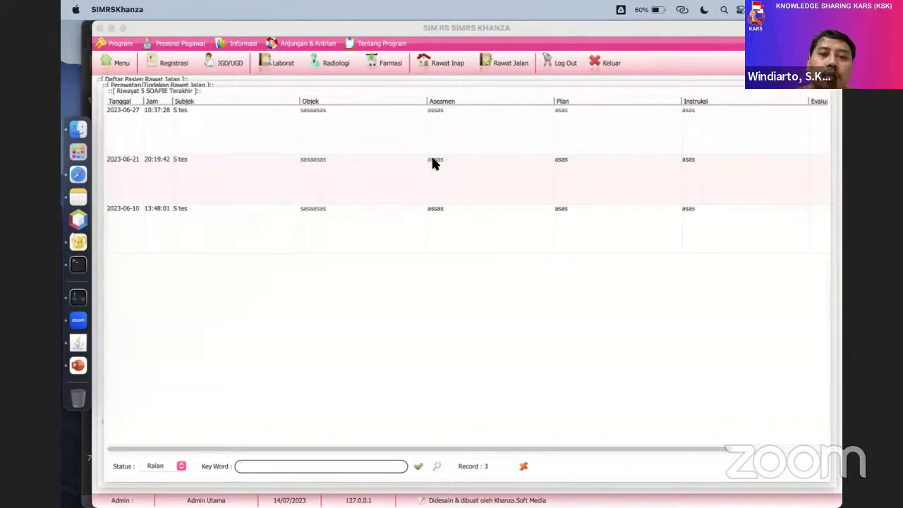
pyautogui.doubleClick(519, 132)
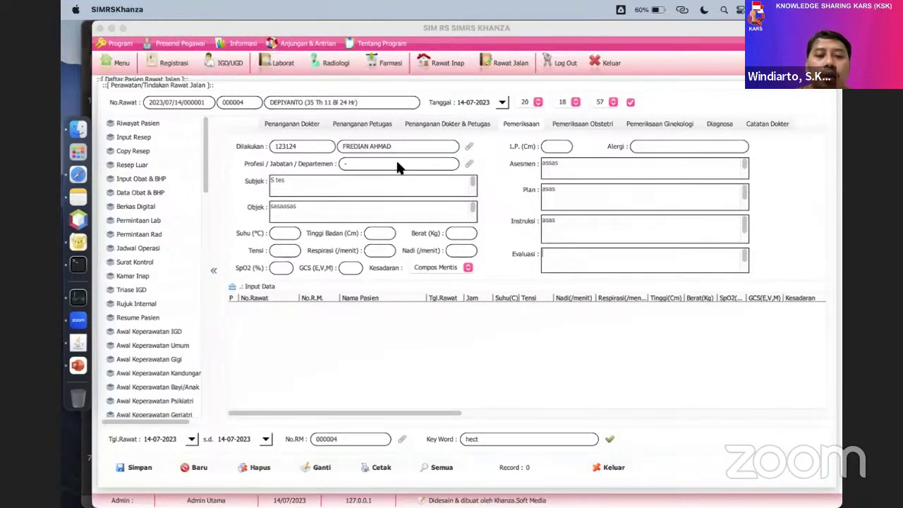
pyautogui.click(302, 187)
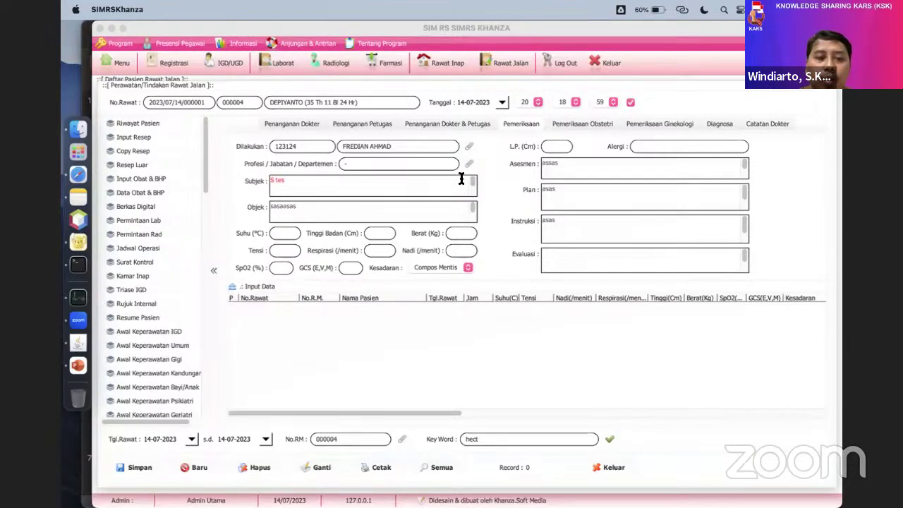
pyautogui.click(546, 260)
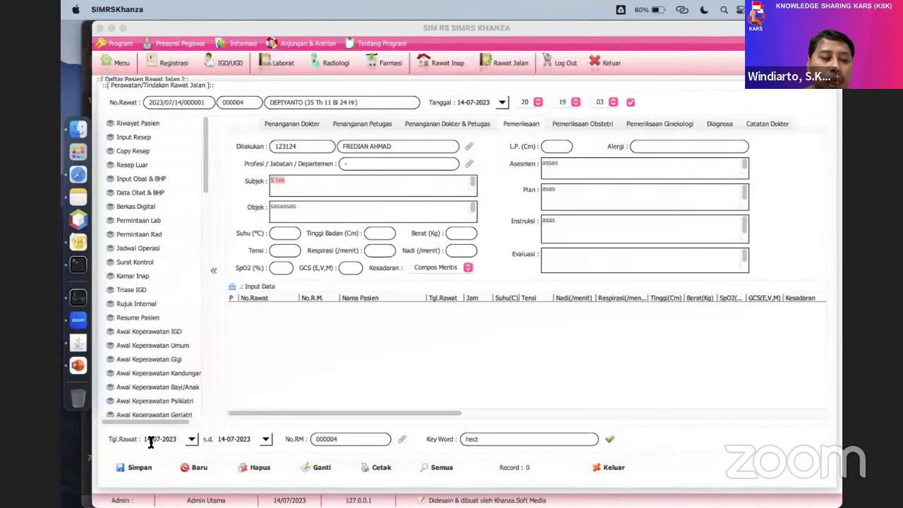
pyautogui.click(148, 466)
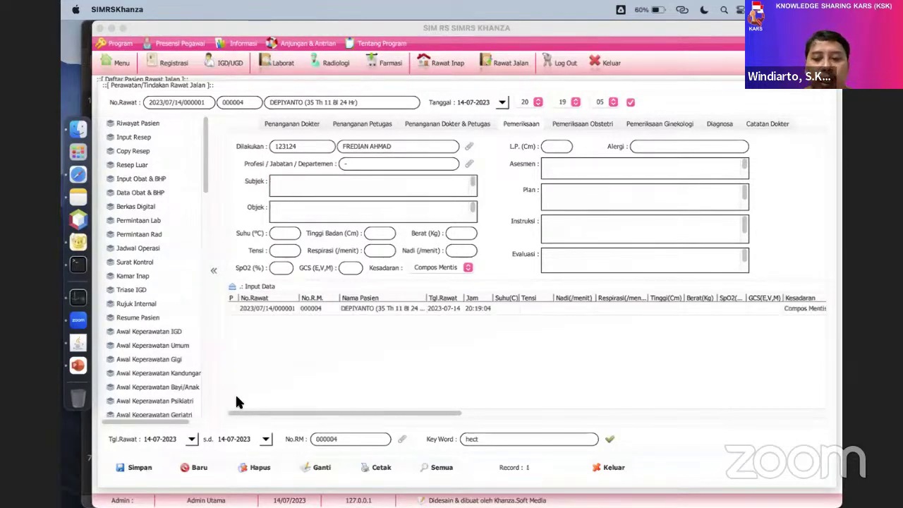
pyautogui.click(811, 309)
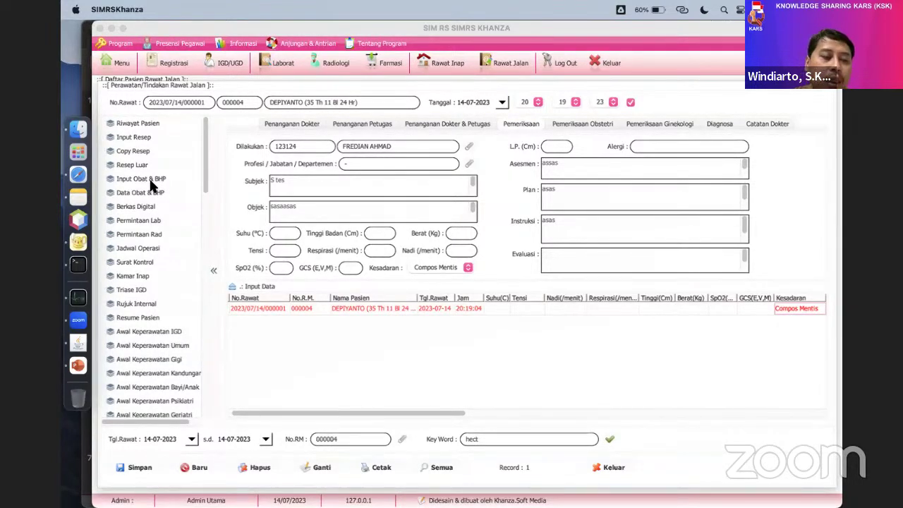
pyautogui.scroll(-1, 151, 185)
pyautogui.scroll(-5, 150, 185)
pyautogui.scroll(-15, 151, 185)
pyautogui.scroll(-9, 150, 185)
pyautogui.scroll(-8, 150, 184)
pyautogui.scroll(-11, 150, 185)
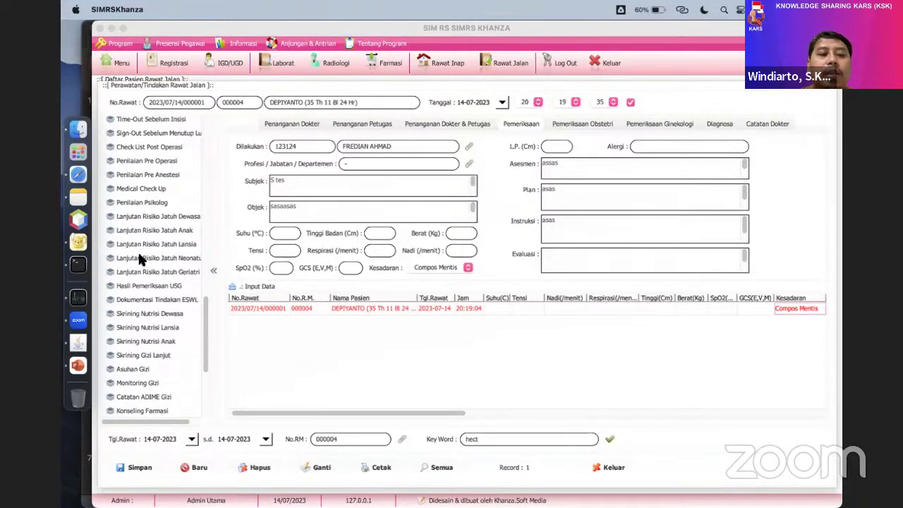
pyautogui.scroll(-1, 148, 244)
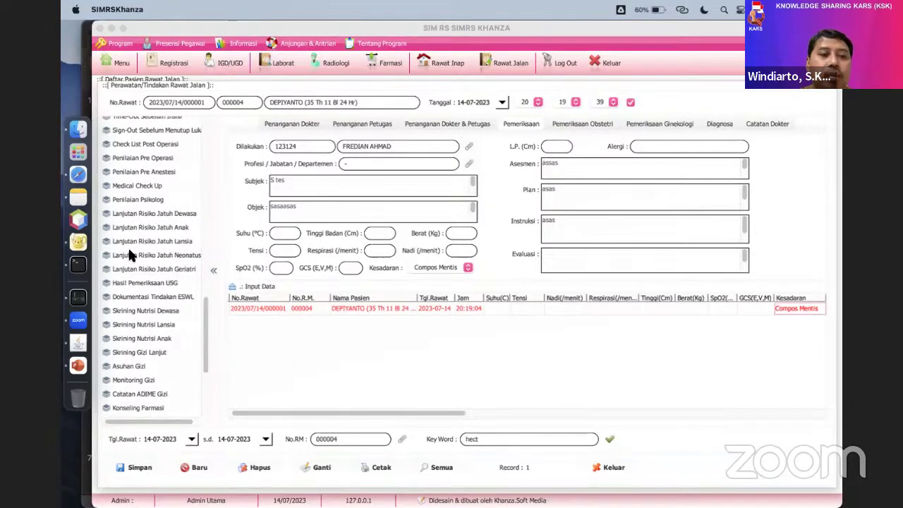
pyautogui.moveTo(203, 356); pyautogui.dragTo(187, 278)
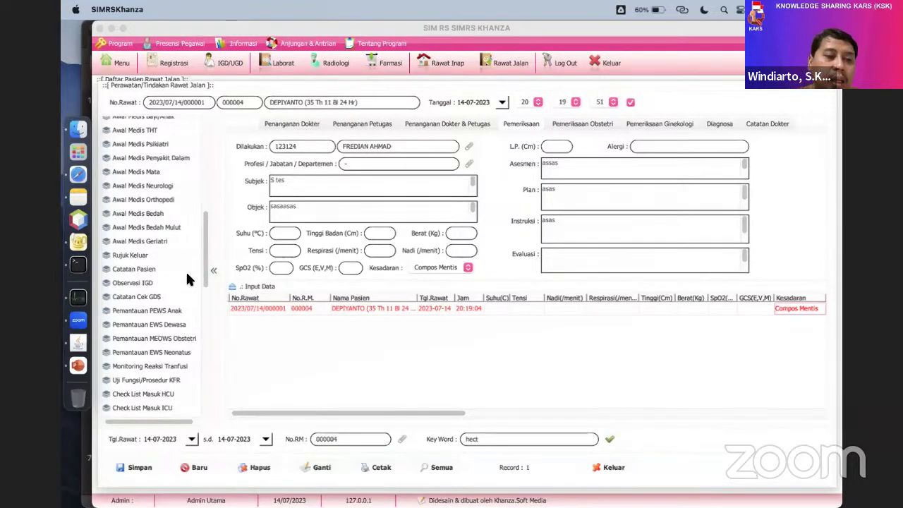
pyautogui.scroll(-5, 187, 279)
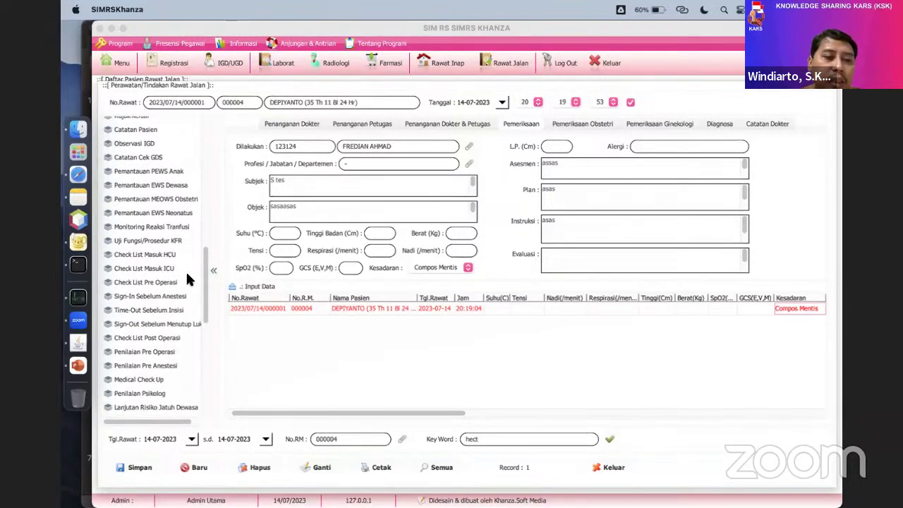
pyautogui.scroll(-1, 187, 277)
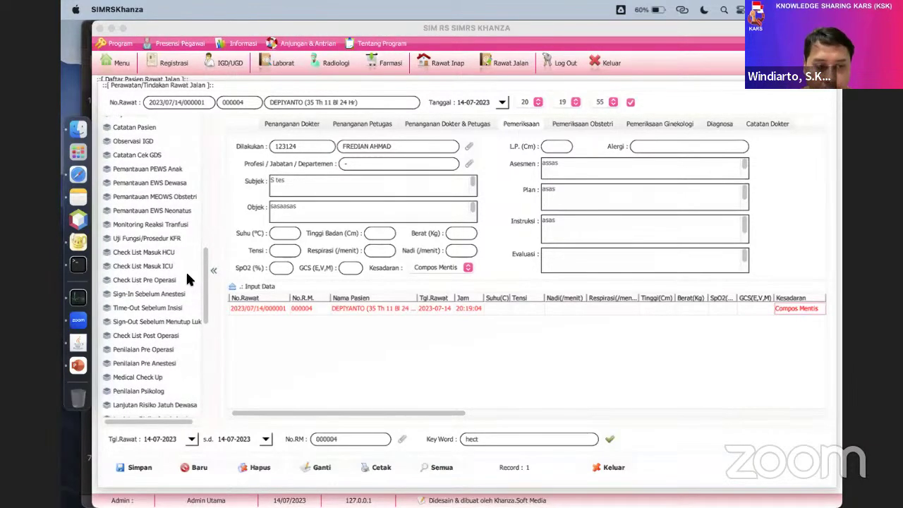
pyautogui.scroll(-3, 187, 277)
pyautogui.scroll(-5, 148, 261)
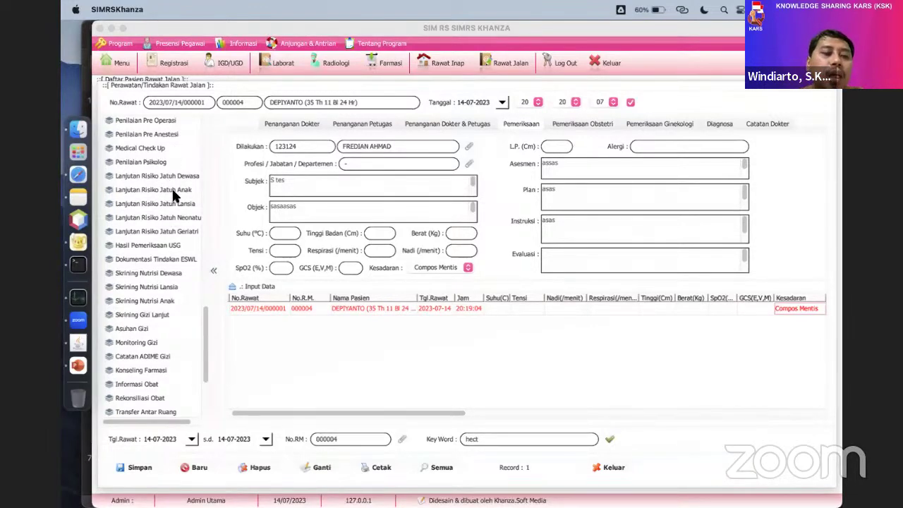
pyautogui.scroll(-4, 180, 190)
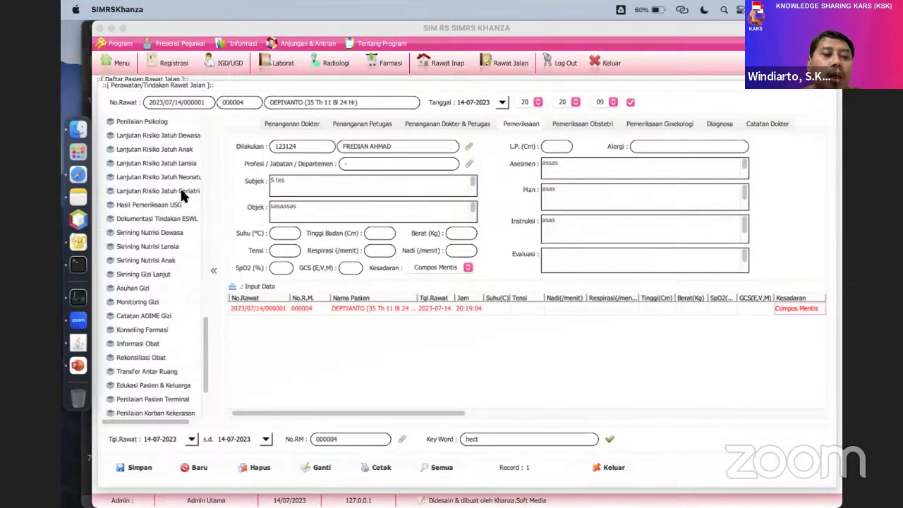
pyautogui.scroll(-2, 182, 195)
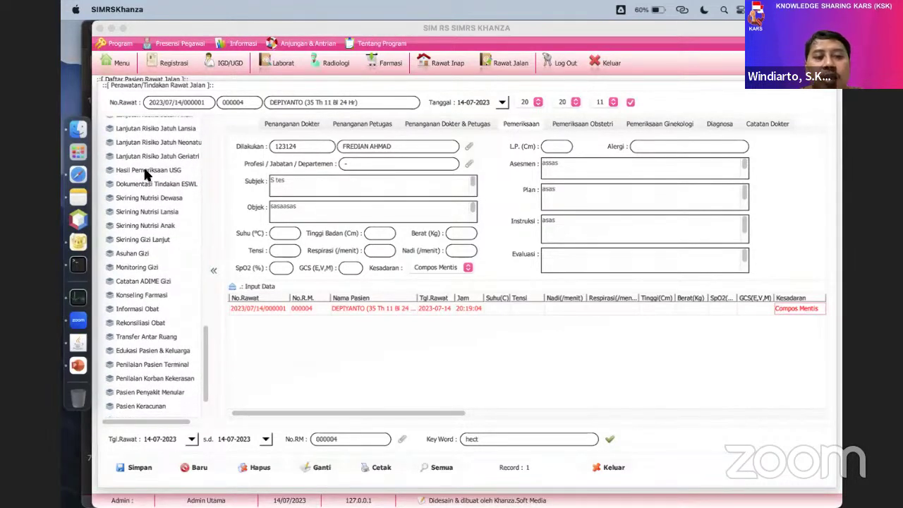
pyautogui.scroll(-3, 118, 165)
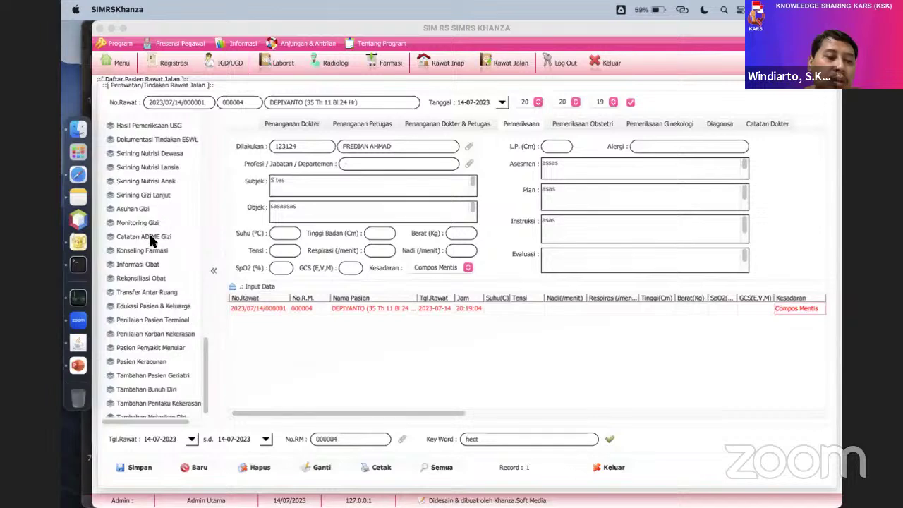
pyautogui.scroll(-1, 150, 237)
pyautogui.hscroll(1, 150, 237)
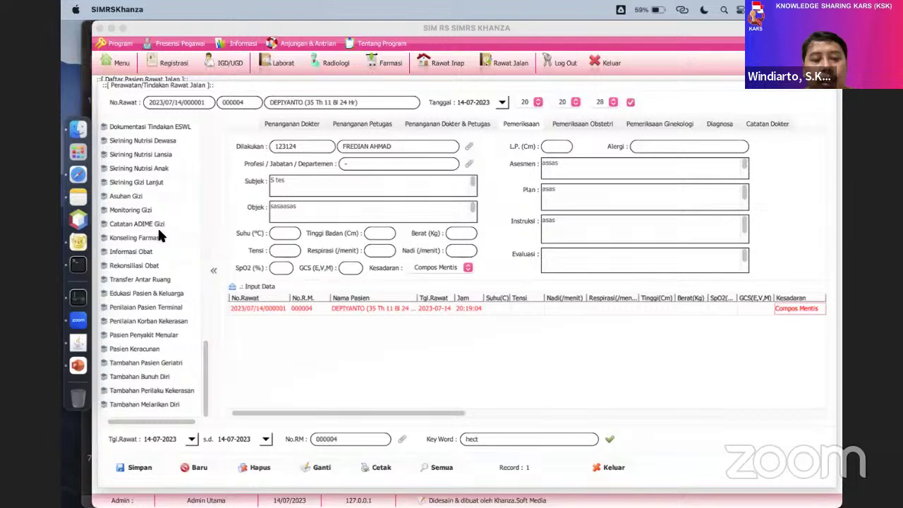
pyautogui.hscroll(1, 131, 275)
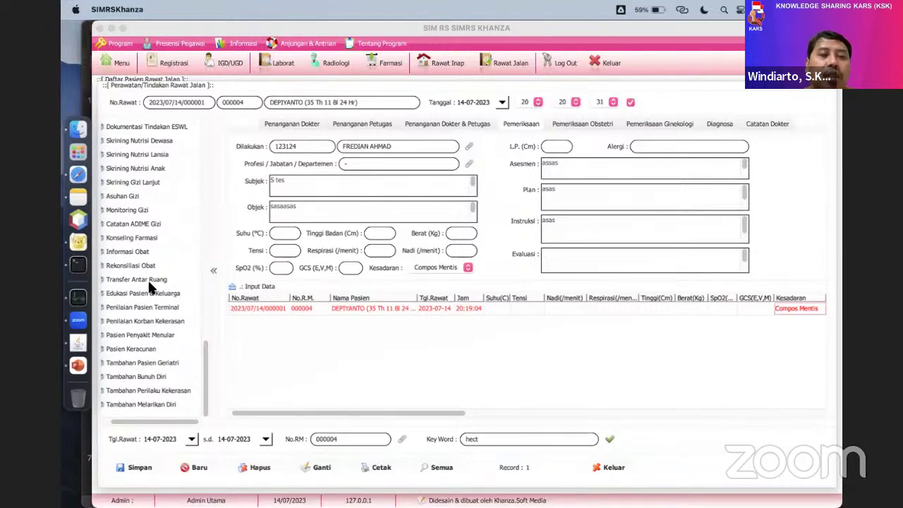
pyautogui.scroll(5, 150, 286)
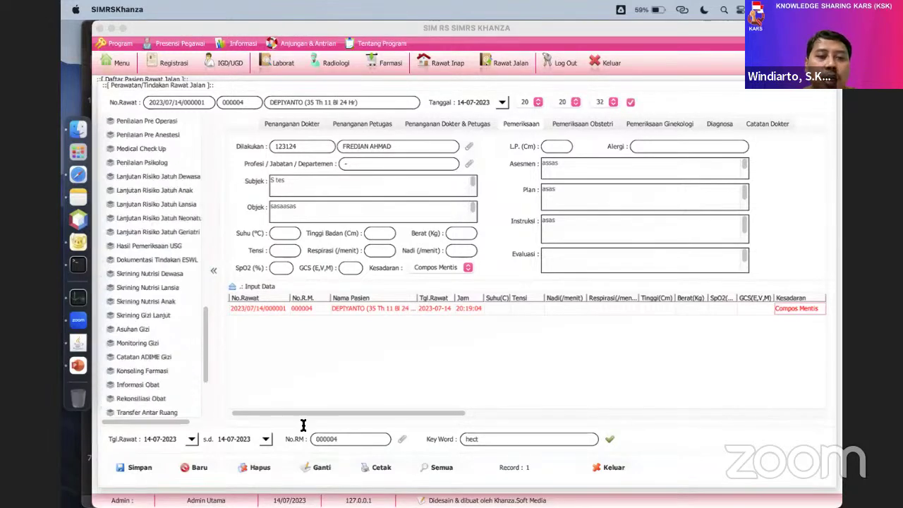
# Exit the treatment form confirming the examined-status update, then reload Daftar Pasien Rawat Jalan.
pyautogui.click(606, 469)
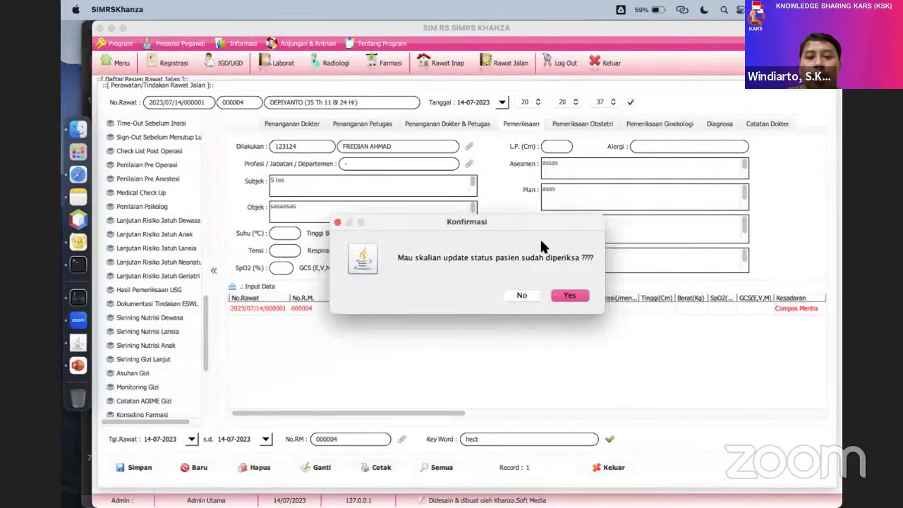
pyautogui.moveTo(515, 218); pyautogui.dragTo(453, 144)
pyautogui.click(455, 213)
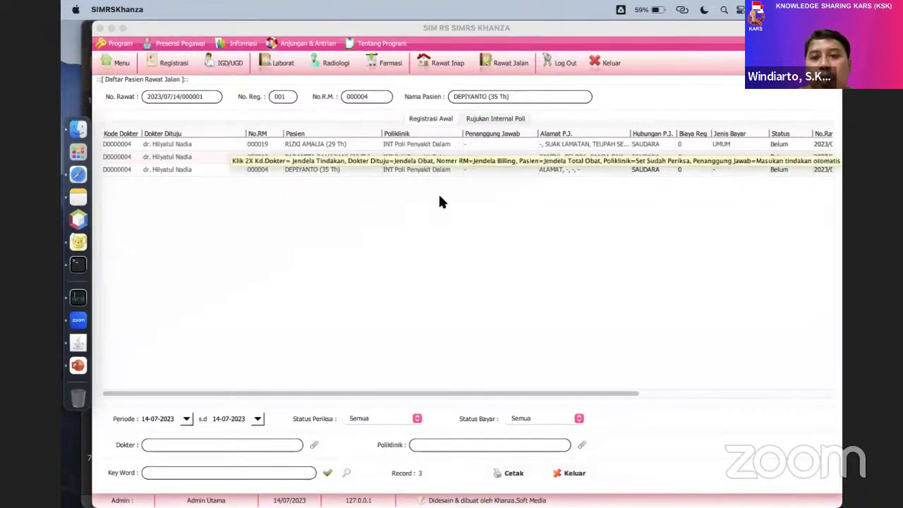
pyautogui.click(524, 68)
pyautogui.click(525, 68)
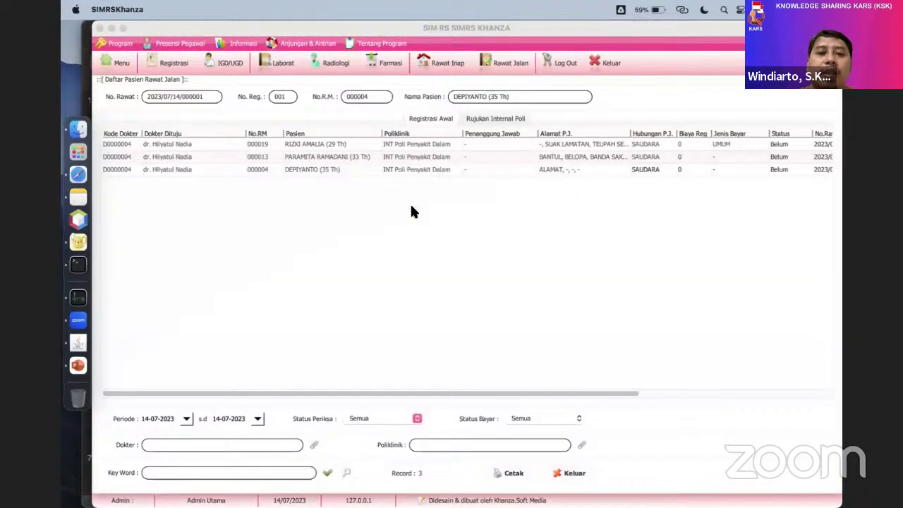
# Open the Antrian Unit/Poliklinik 2 queue page, copy its address and close Safari.
pyautogui.click(331, 44)
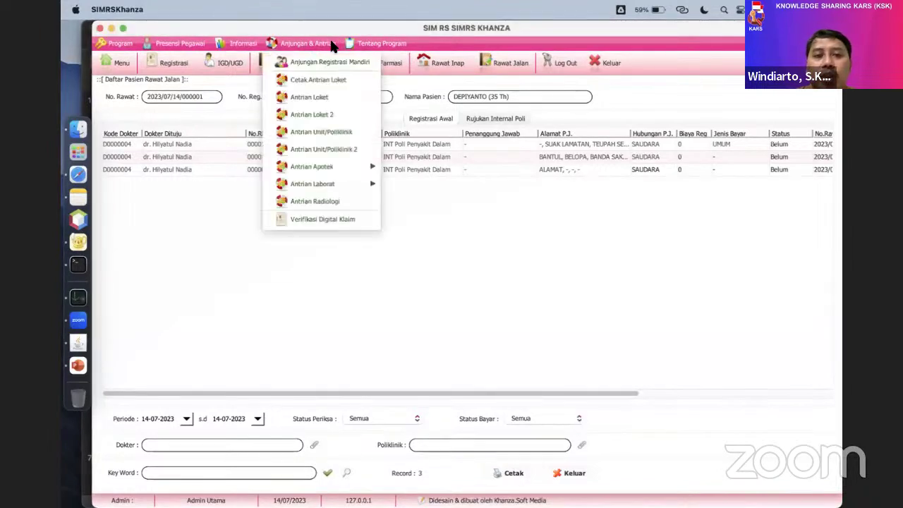
pyautogui.click(356, 150)
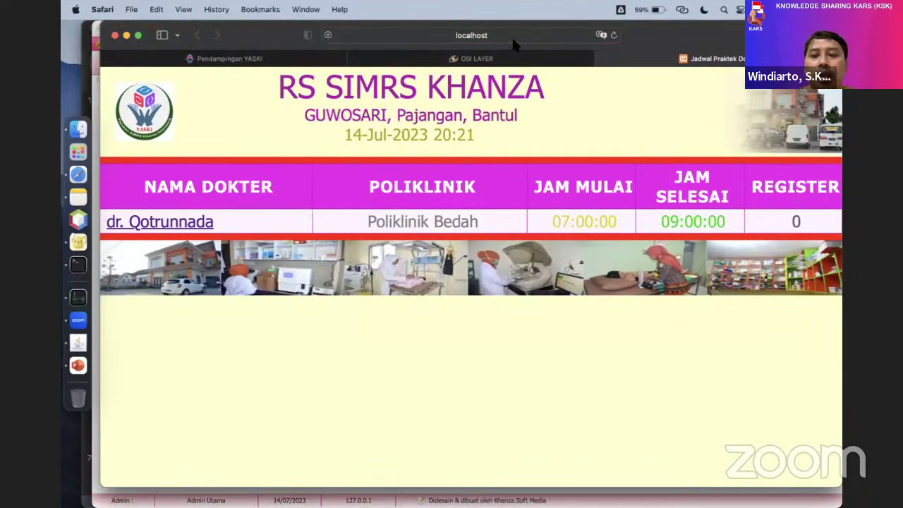
pyautogui.click(513, 37)
pyautogui.press('super+c')
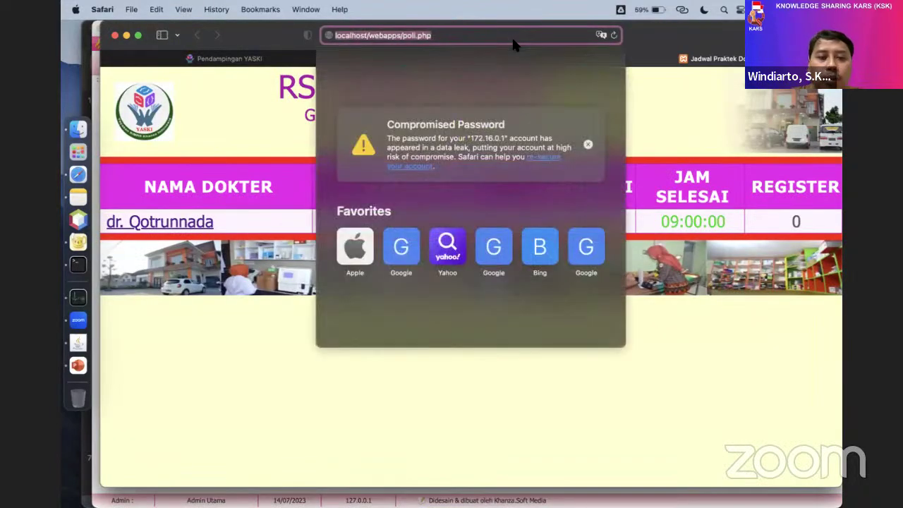
pyautogui.click(115, 36)
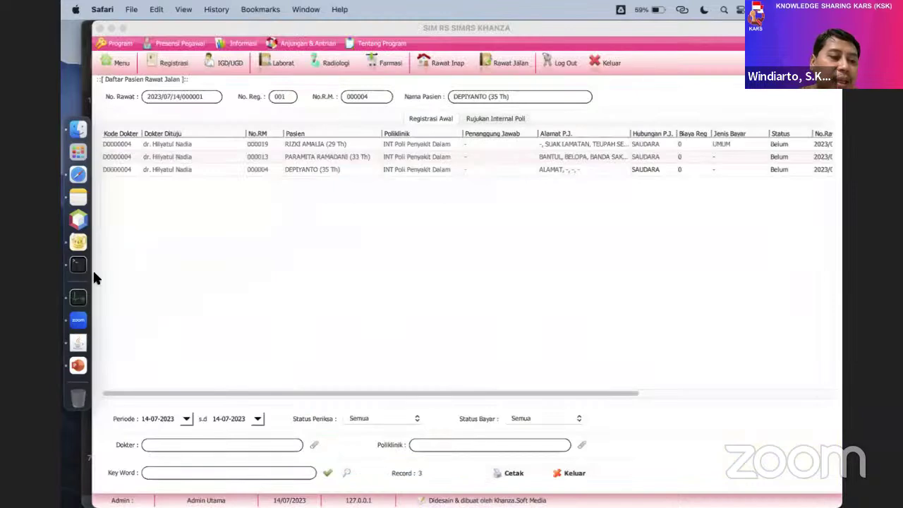
# Load the copied queue page in a widened Firefox window, then return to Khanza's Menu Utama.
pyautogui.click(79, 152)
pyautogui.write('ire')
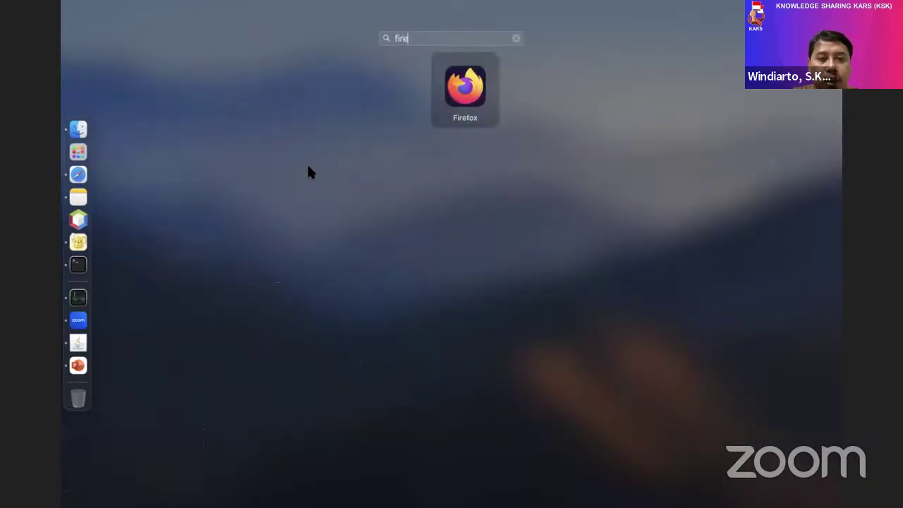
pyautogui.click(482, 76)
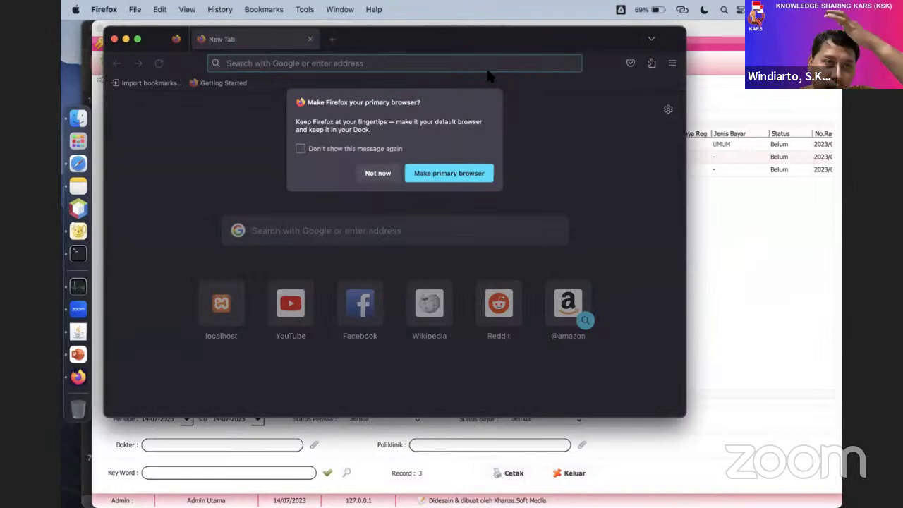
pyautogui.click(377, 173)
pyautogui.press('super+v')
pyautogui.press('Return')
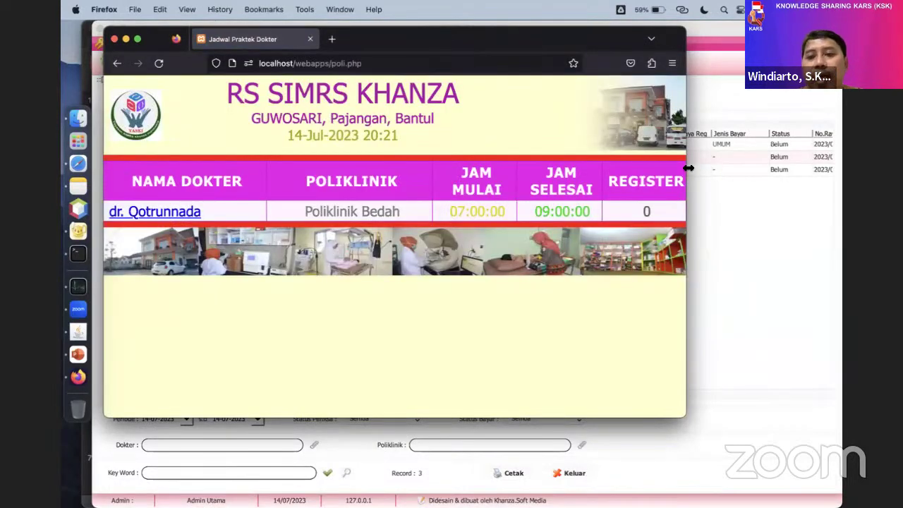
pyautogui.moveTo(687, 168); pyautogui.dragTo(841, 167)
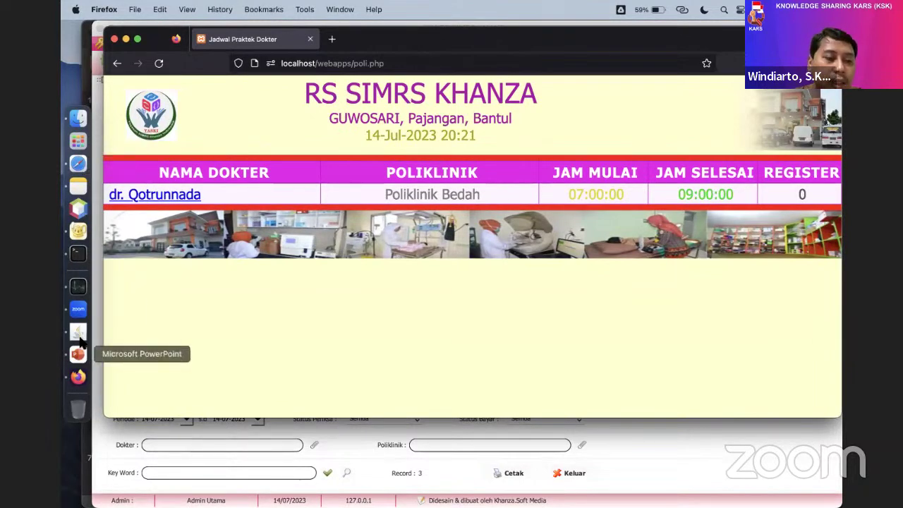
pyautogui.click(78, 333)
pyautogui.click(119, 62)
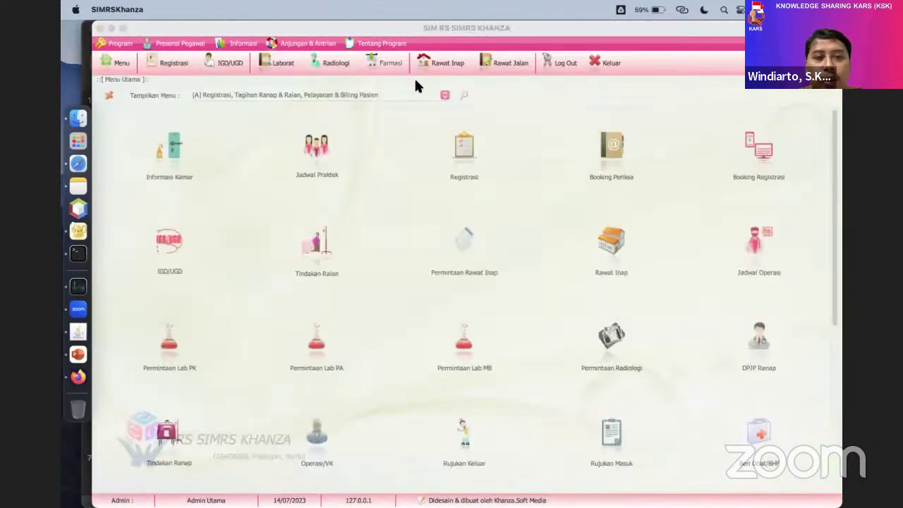
# In Jadwal Praktek, change the internal medicine doctor's RABU schedule to JUMAT and save it.
pyautogui.write('jadwal')
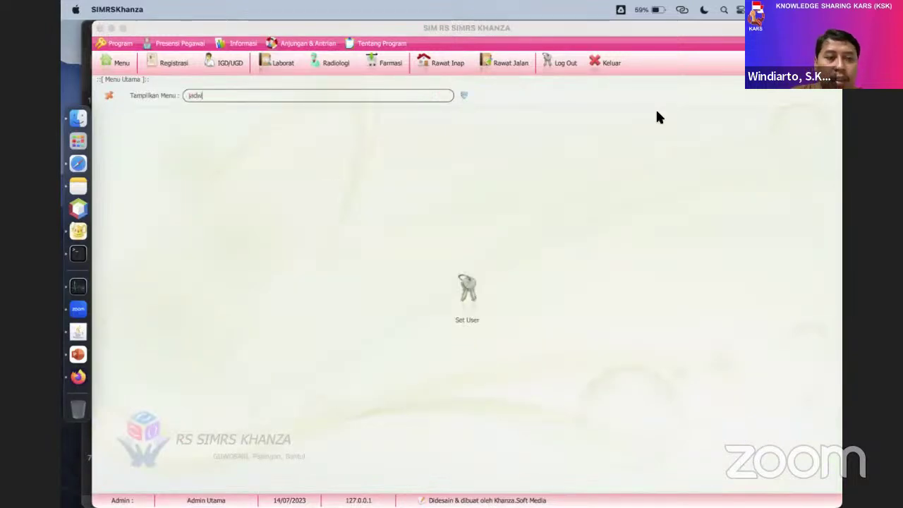
pyautogui.click(211, 199)
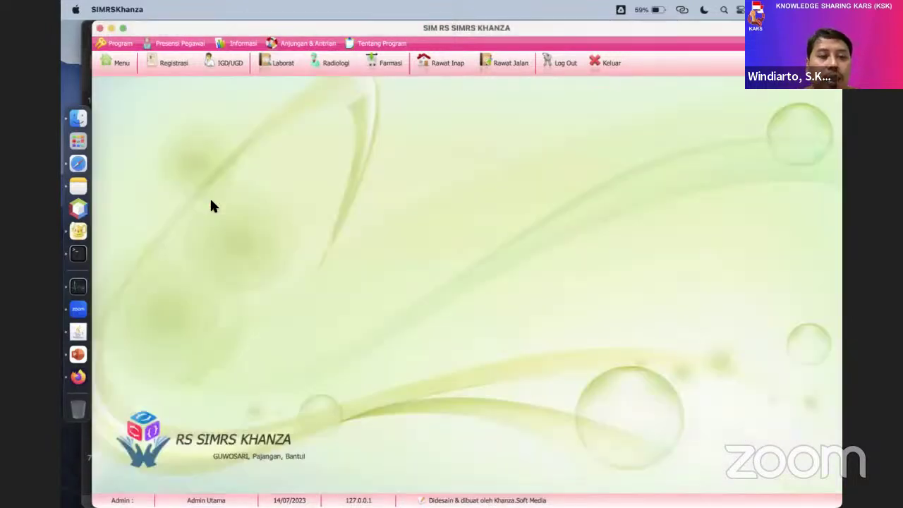
pyautogui.click(209, 201)
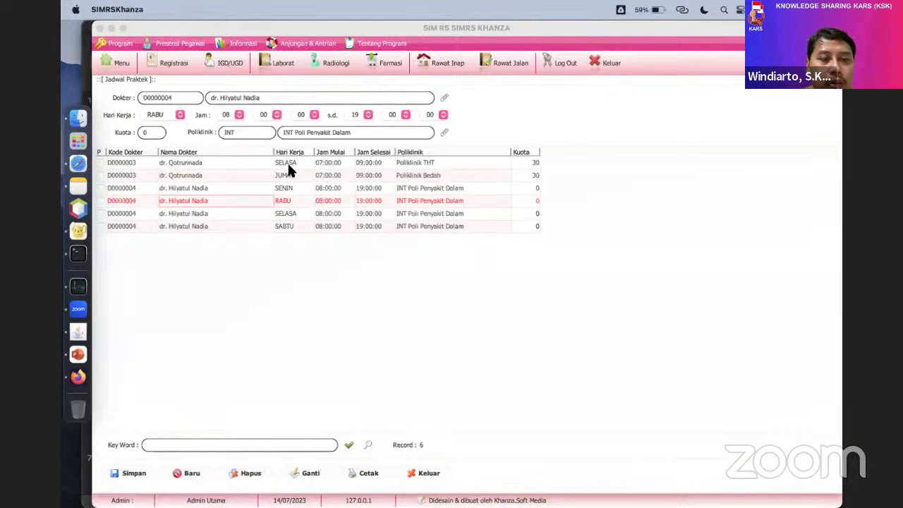
pyautogui.click(161, 114)
pyautogui.click(157, 133)
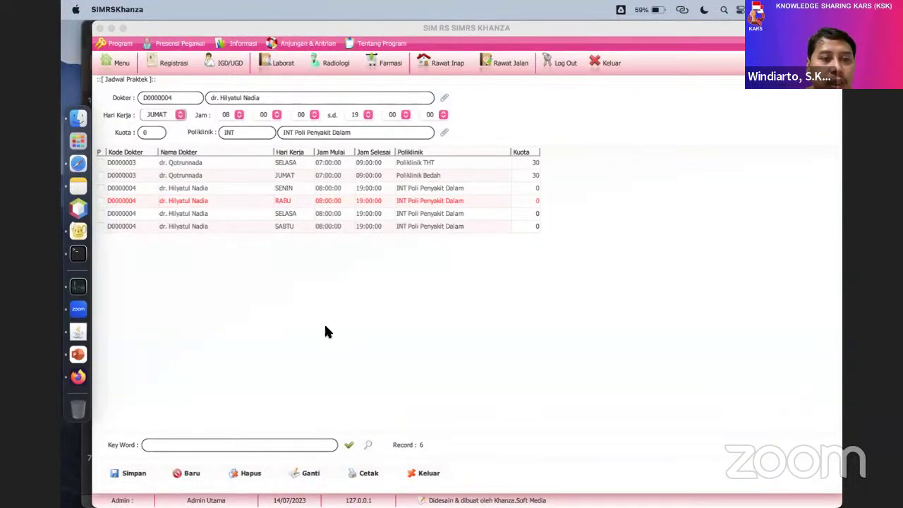
pyautogui.click(309, 474)
pyautogui.click(78, 377)
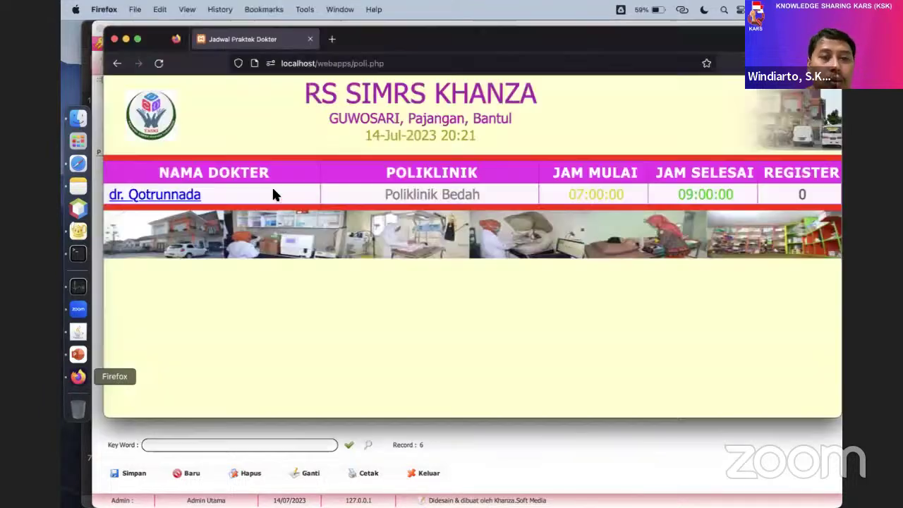
# Reload poli.php and open the internal medicine doctor's queue, showing visits 001–003.
pyautogui.click(414, 63)
pyautogui.press('Return')
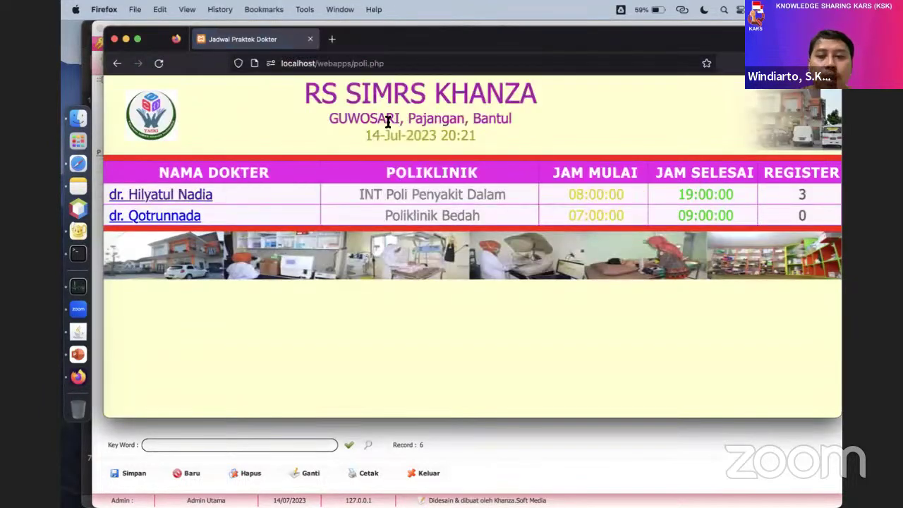
pyautogui.click(202, 195)
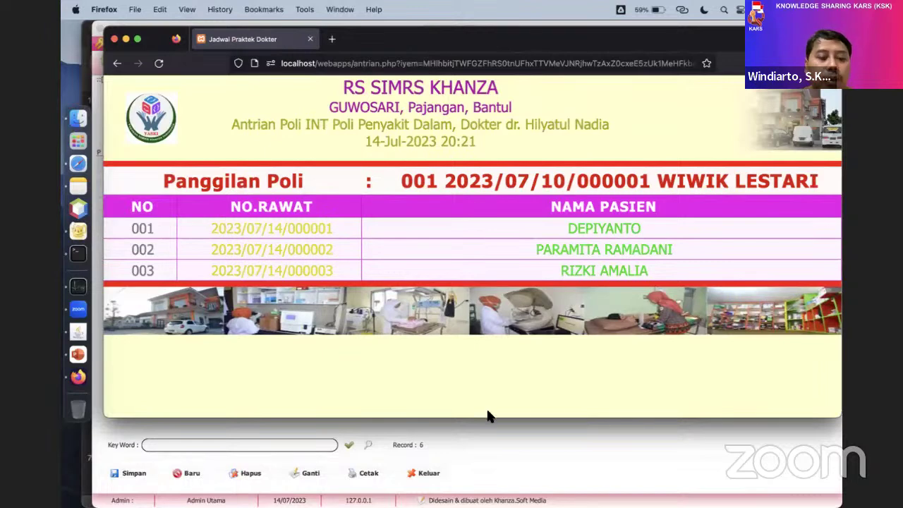
pyautogui.moveTo(488, 417); pyautogui.dragTo(487, 487)
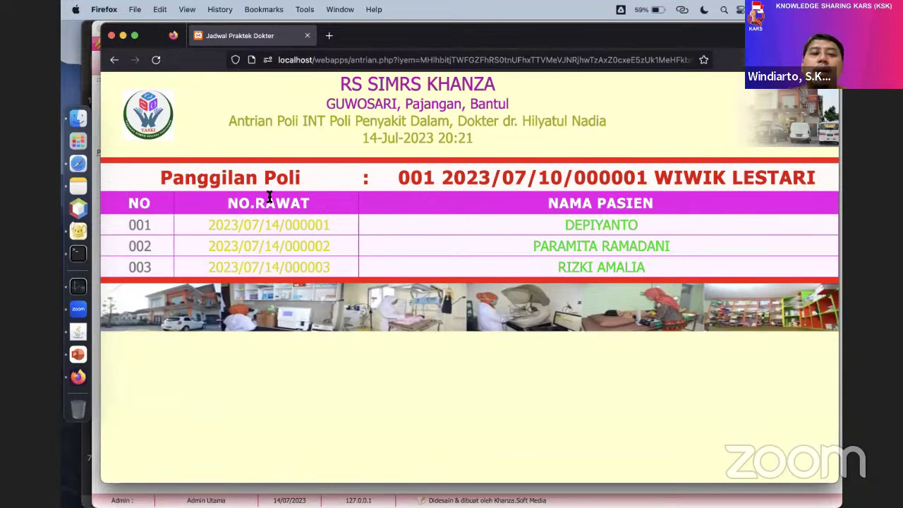
pyautogui.click(77, 331)
# Send outpatient 001 from the Rawat Jalan list to the clinic call queue via Antrian Masuk Poli.
pyautogui.click(509, 65)
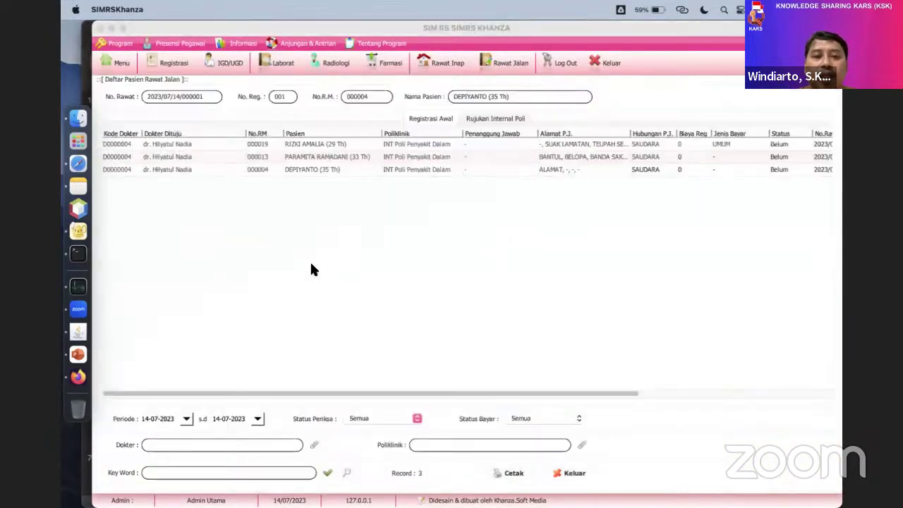
pyautogui.click(277, 169)
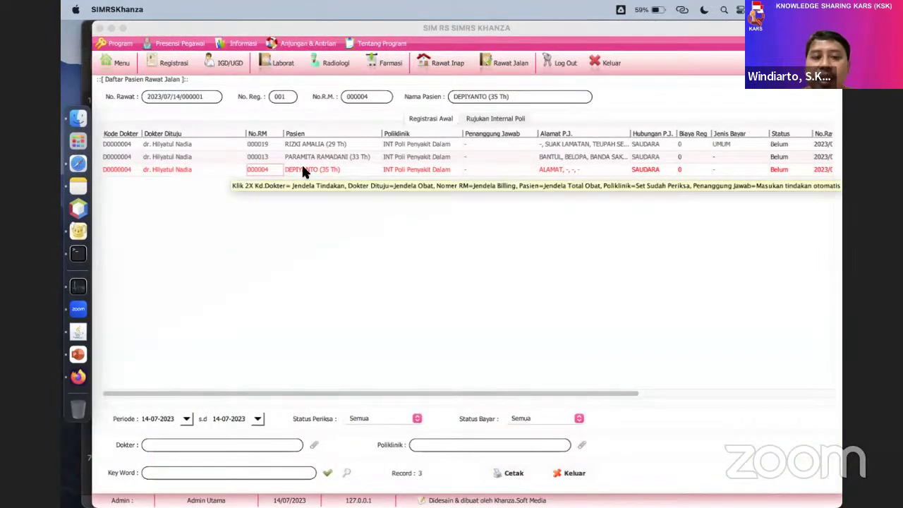
pyautogui.rightClick(302, 169)
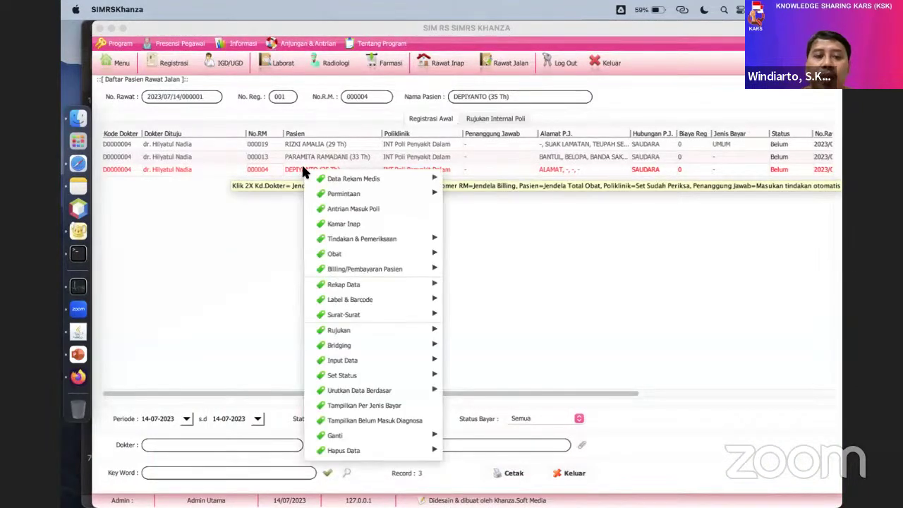
pyautogui.click(370, 210)
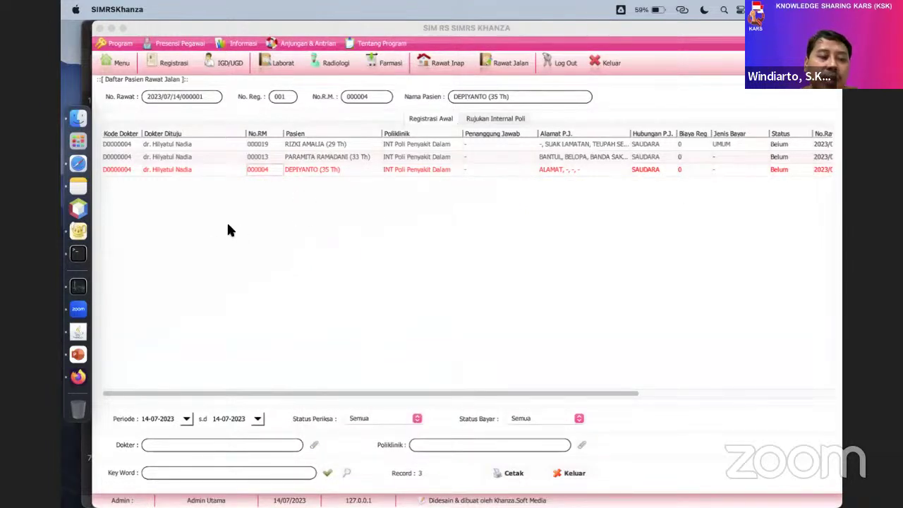
pyautogui.click(78, 379)
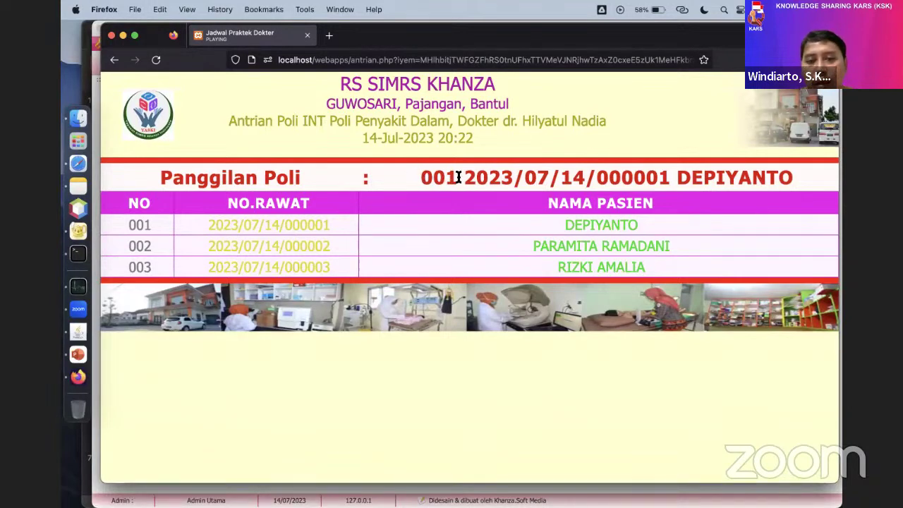
# Check the display calls 001 for visit 2023/07/14/000001, then return to the outpatient list.
pyautogui.moveTo(458, 177); pyautogui.dragTo(424, 178)
pyautogui.moveTo(667, 179); pyautogui.dragTo(466, 178)
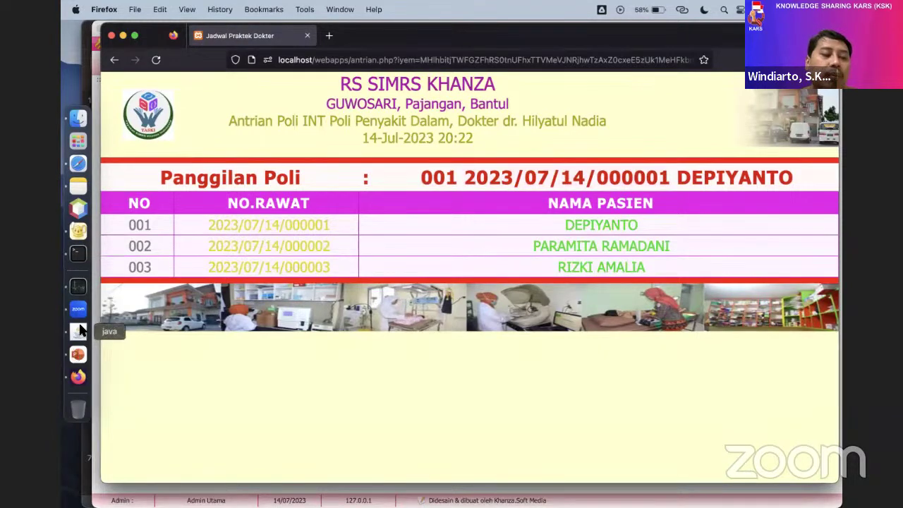
pyautogui.click(78, 332)
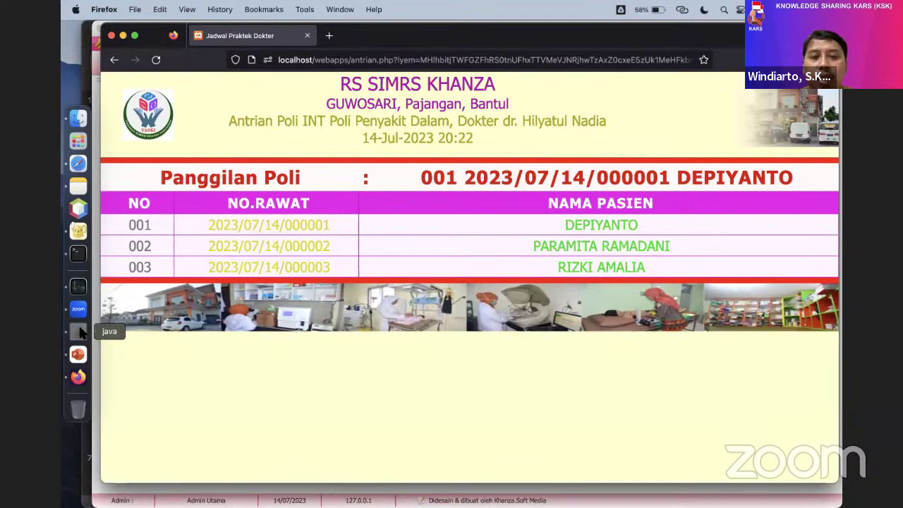
pyautogui.click(113, 171)
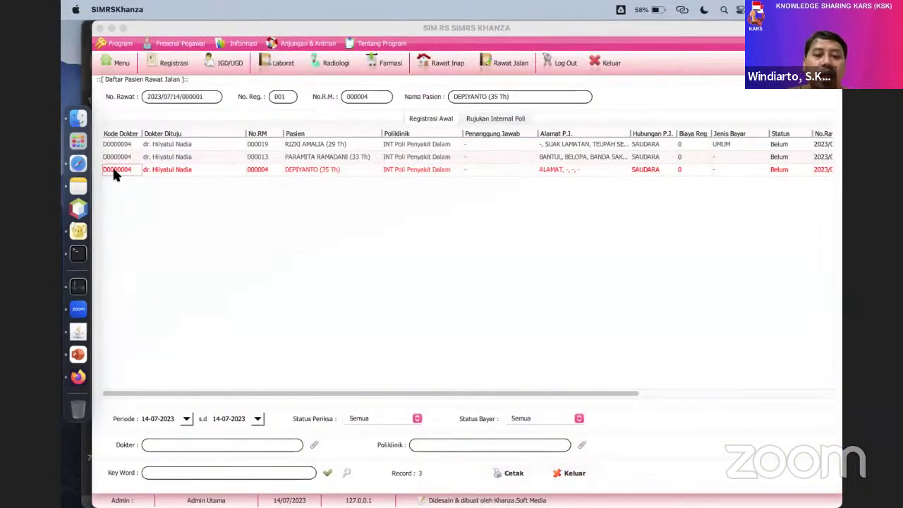
# Open the Perawatan/Tindakan Rawat Jalan form for visit 2023/07/14/000001 from its doctor code cell.
pyautogui.doubleClick(114, 171)
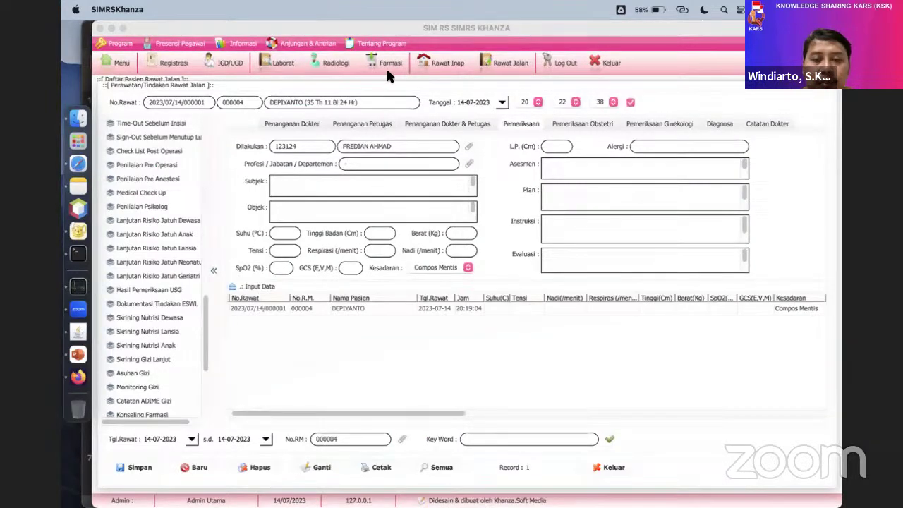
pyautogui.click(369, 84)
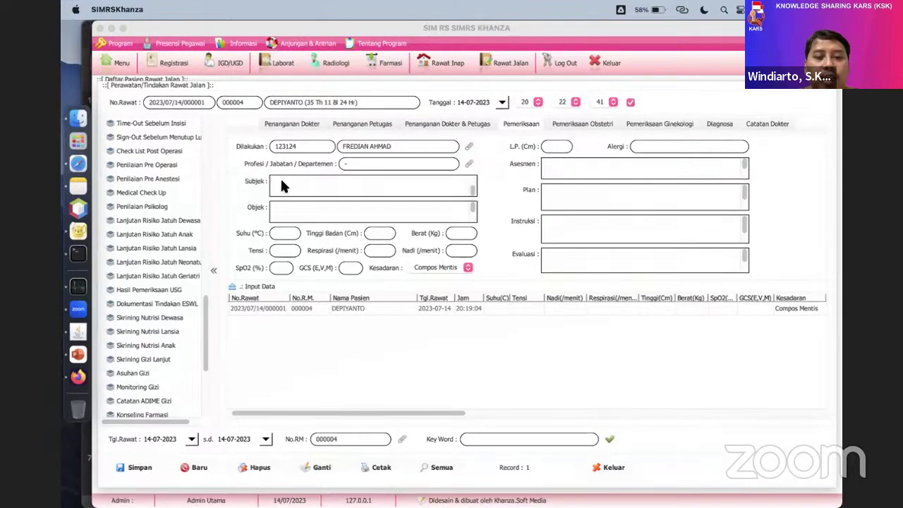
pyautogui.scroll(6, 163, 194)
pyautogui.scroll(10, 164, 196)
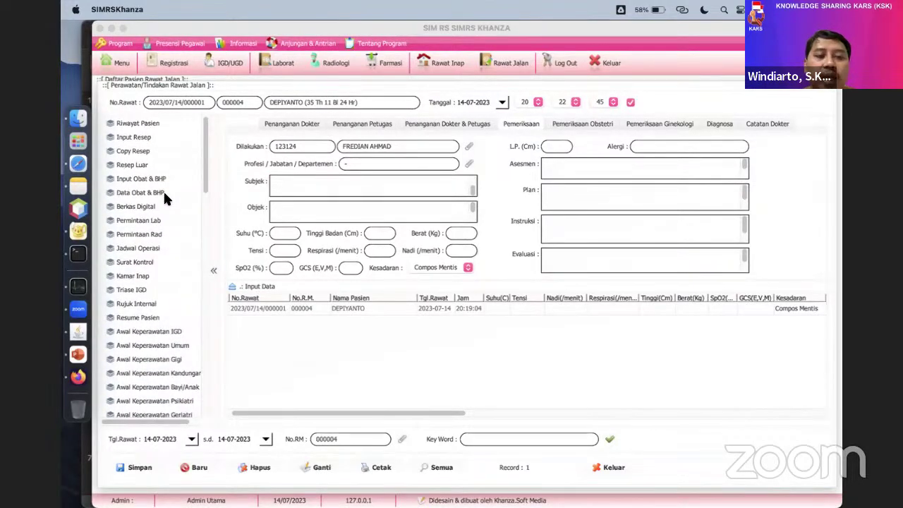
pyautogui.click(159, 123)
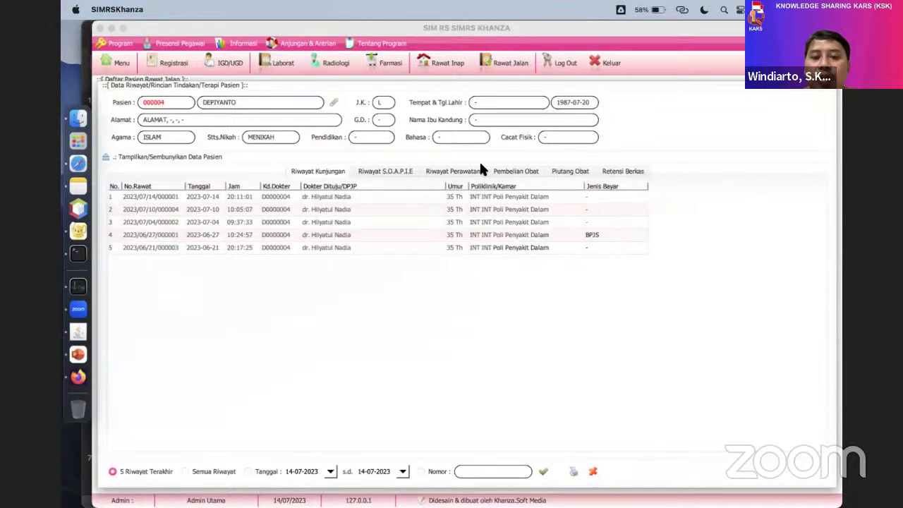
pyautogui.click(470, 172)
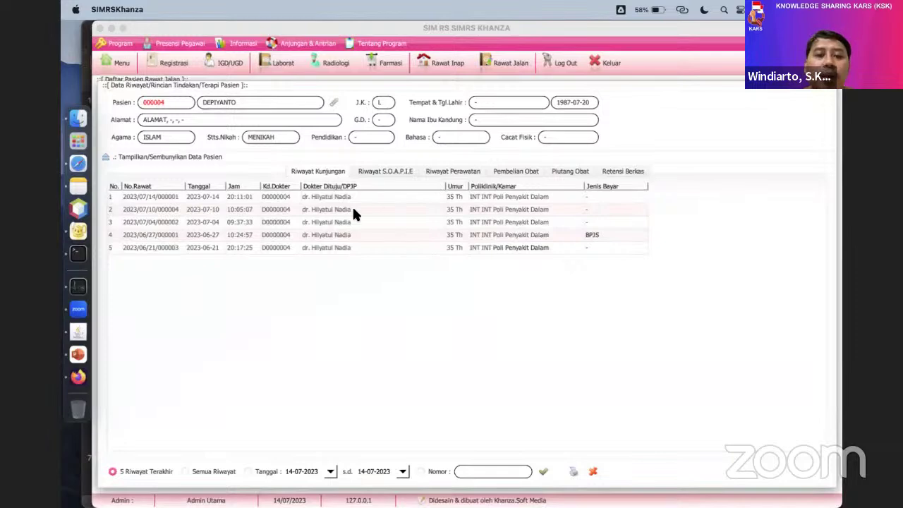
pyautogui.scroll(-5, 354, 214)
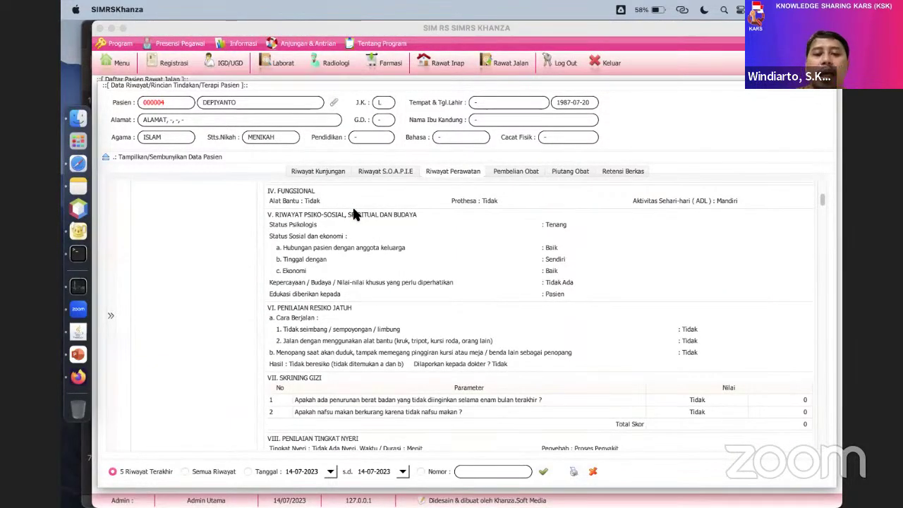
pyautogui.scroll(5, 353, 210)
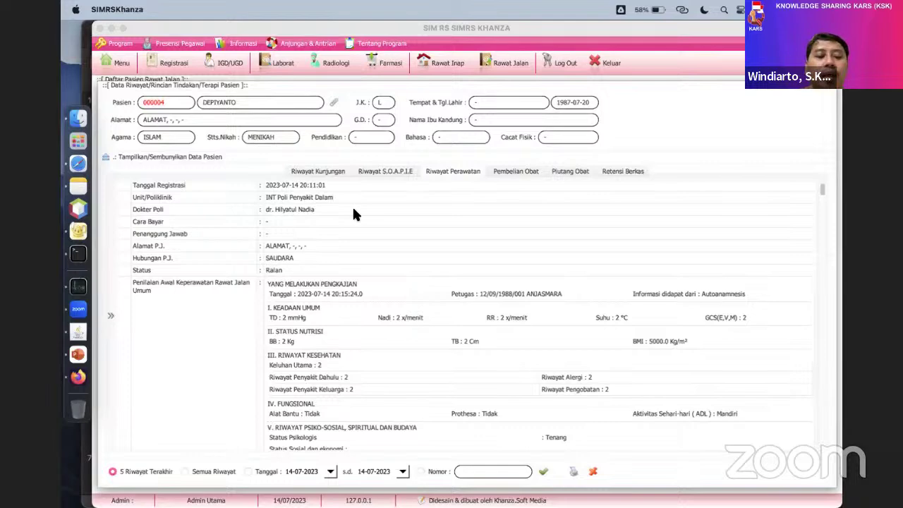
pyautogui.scroll(-1, 354, 213)
pyautogui.scroll(-1, 354, 214)
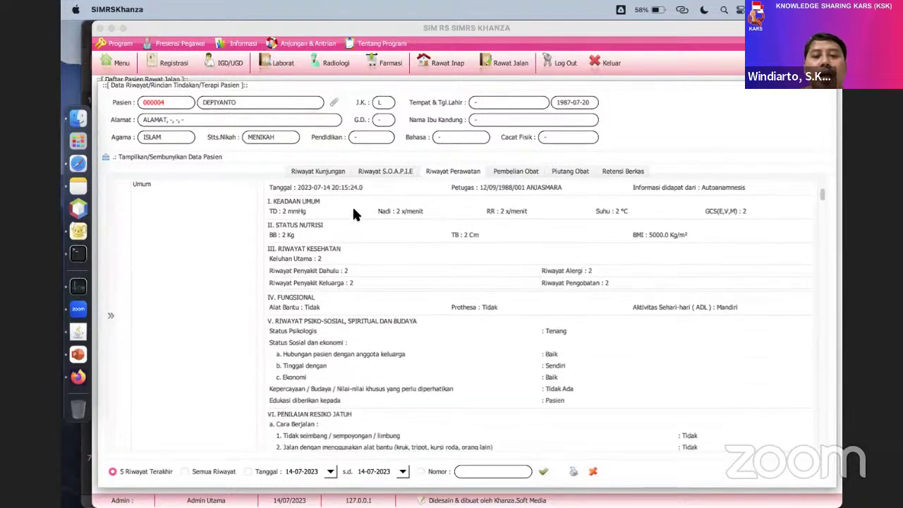
pyautogui.scroll(-2, 354, 214)
pyautogui.scroll(-6, 354, 213)
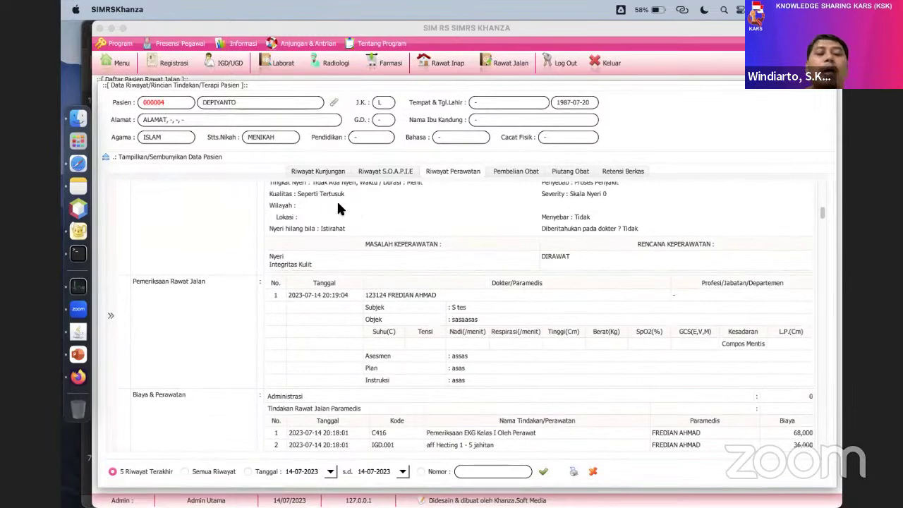
pyautogui.click(593, 470)
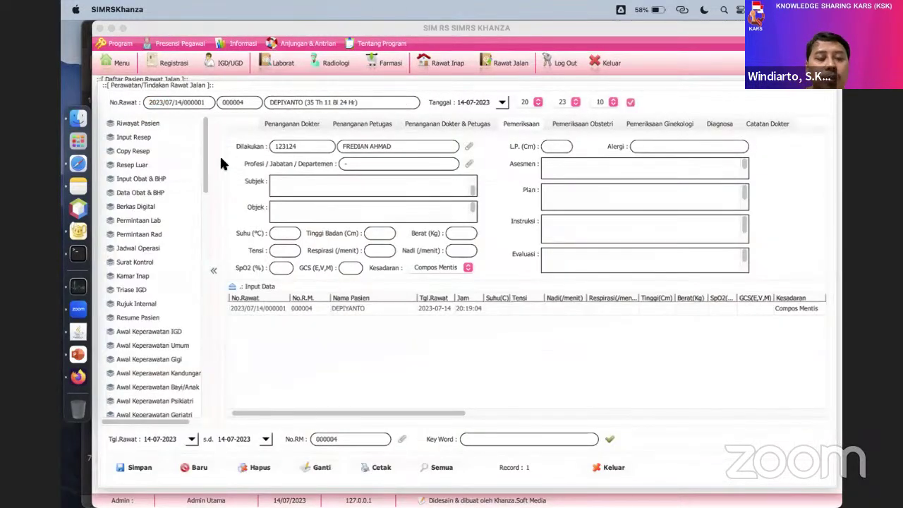
# Scroll the treatment form's left menu down to the Awal Medis assessment entries.
pyautogui.scroll(-3, 163, 196)
pyautogui.scroll(-4, 165, 203)
pyautogui.scroll(-2, 164, 201)
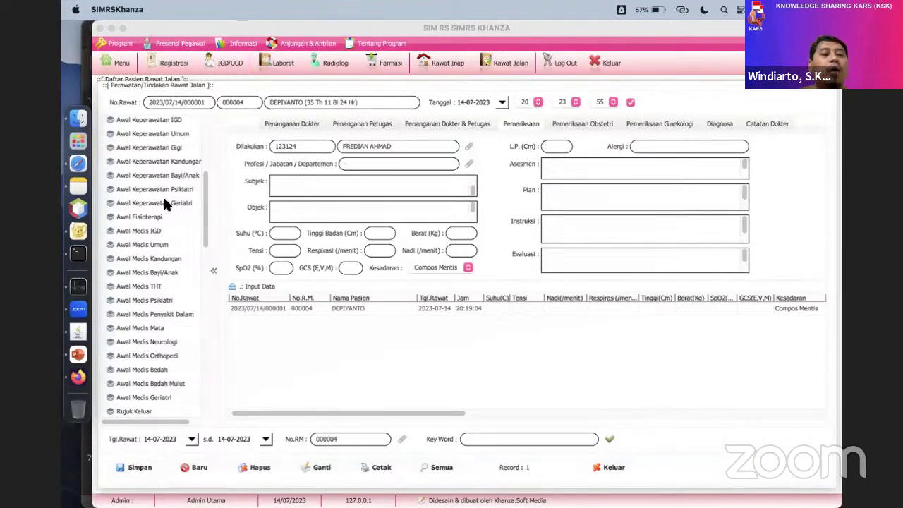
pyautogui.scroll(-5, 163, 203)
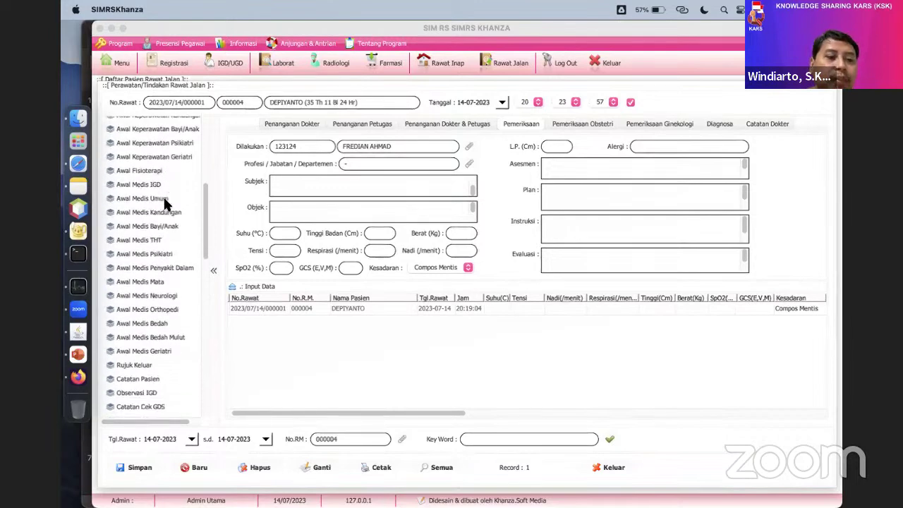
pyautogui.scroll(2, 164, 202)
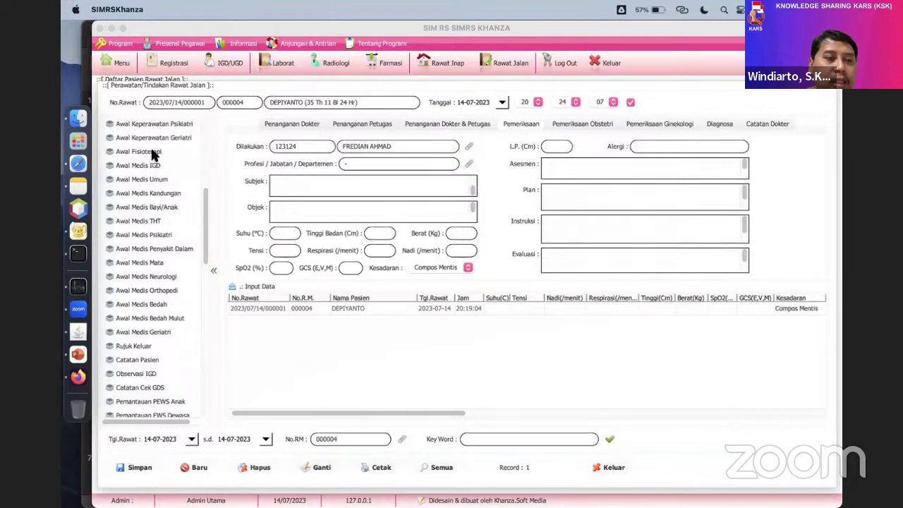
pyautogui.scroll(-2, 155, 156)
pyautogui.scroll(-1, 161, 126)
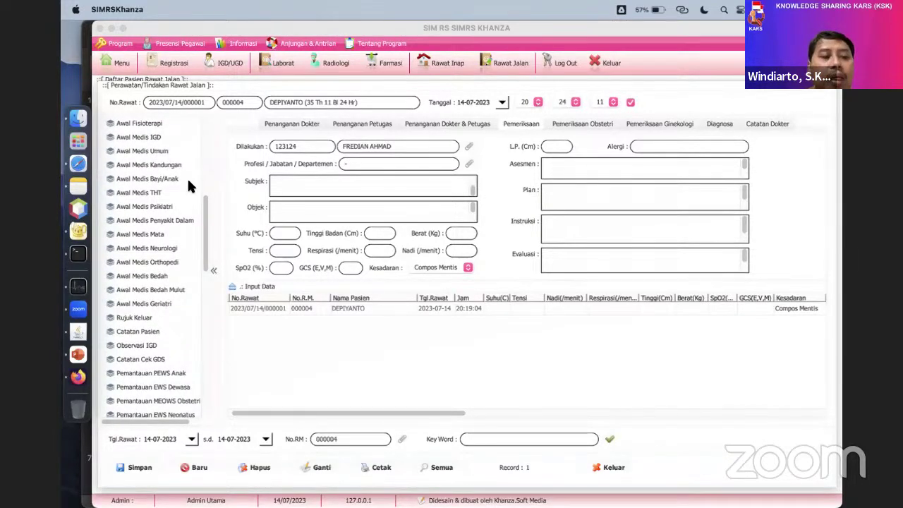
# In Awal Medis Penyakit Dalam, choose the doctor and enter '1' for medication, illness and allergy history.
pyautogui.click(154, 218)
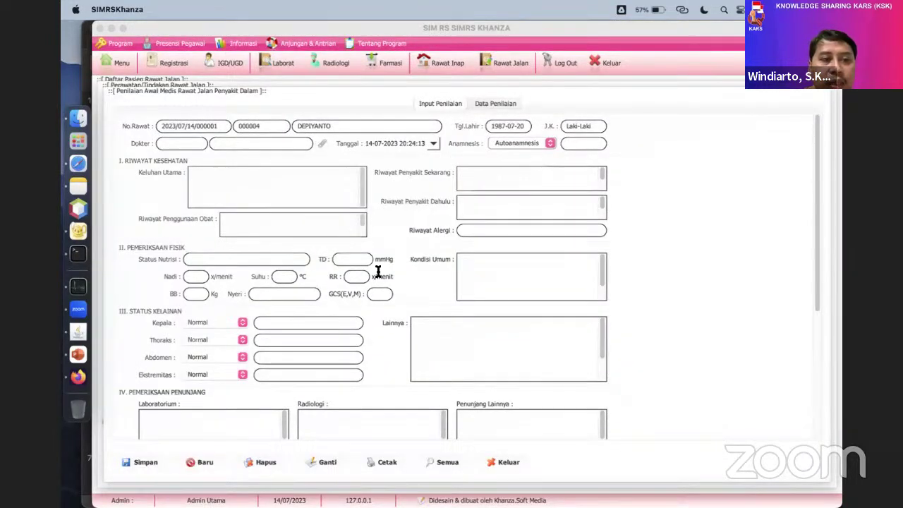
pyautogui.click(322, 144)
pyautogui.doubleClick(210, 144)
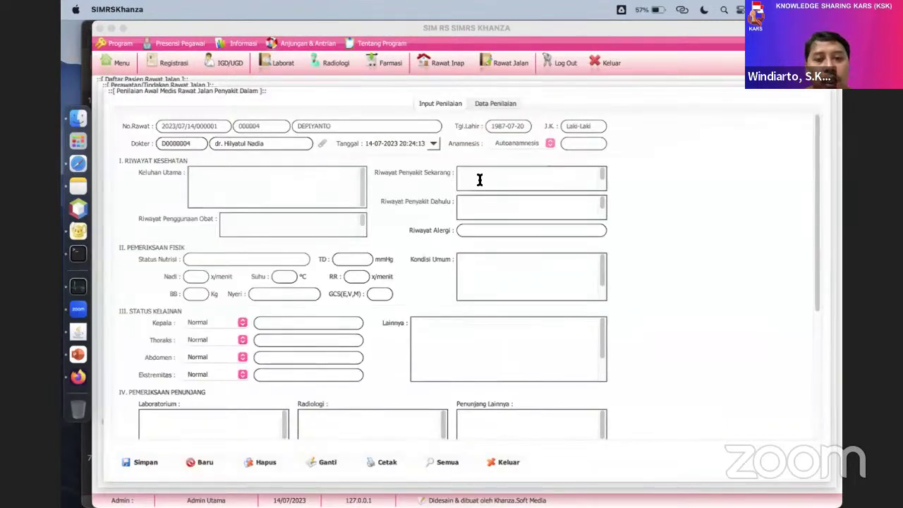
pyautogui.click(271, 220)
pyautogui.write('1')
pyautogui.click(476, 206)
pyautogui.write('1')
pyautogui.click(467, 230)
pyautogui.write('1')
pyautogui.click(230, 259)
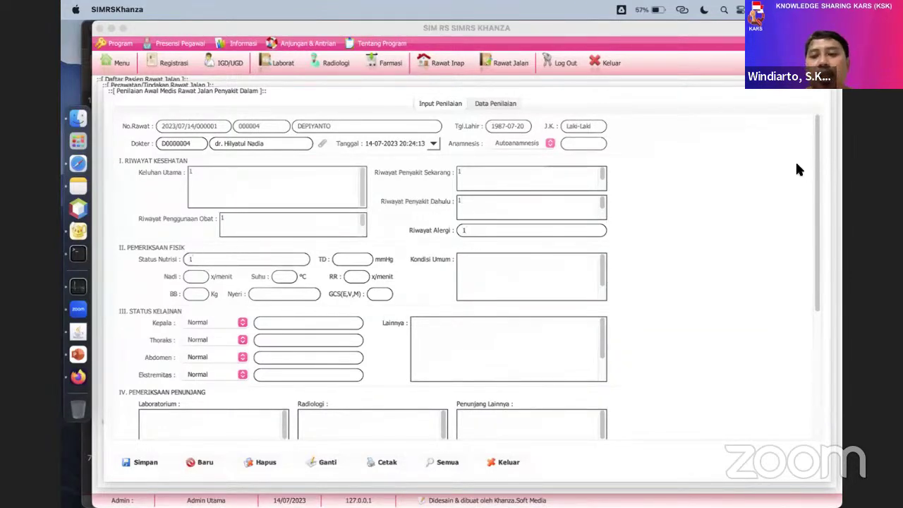
pyautogui.moveTo(815, 157); pyautogui.dragTo(817, 419)
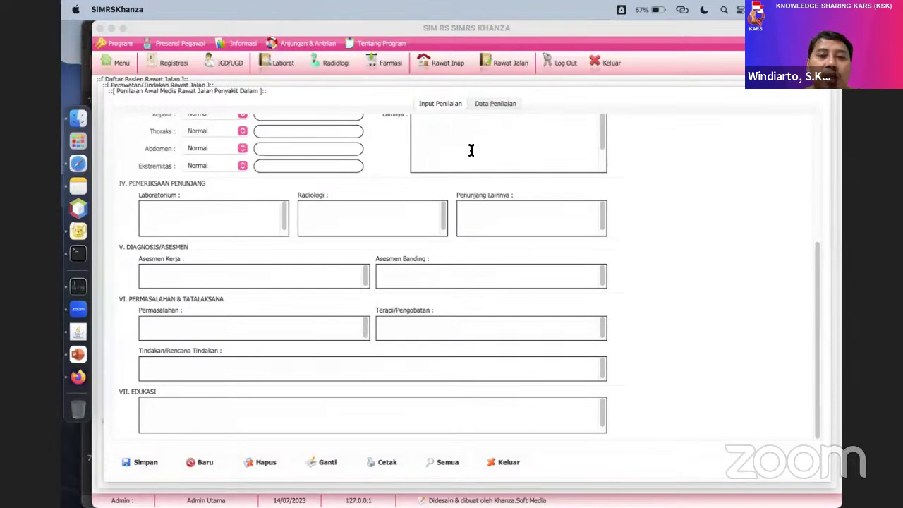
# Preview the saved assessment's Laporan report, then close the preview and the assessment form.
pyautogui.click(496, 103)
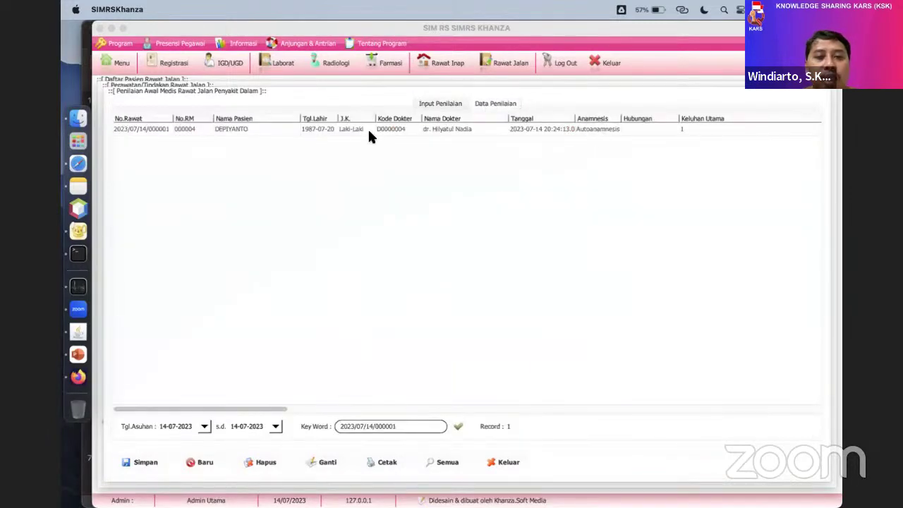
pyautogui.rightClick(368, 129)
pyautogui.click(430, 143)
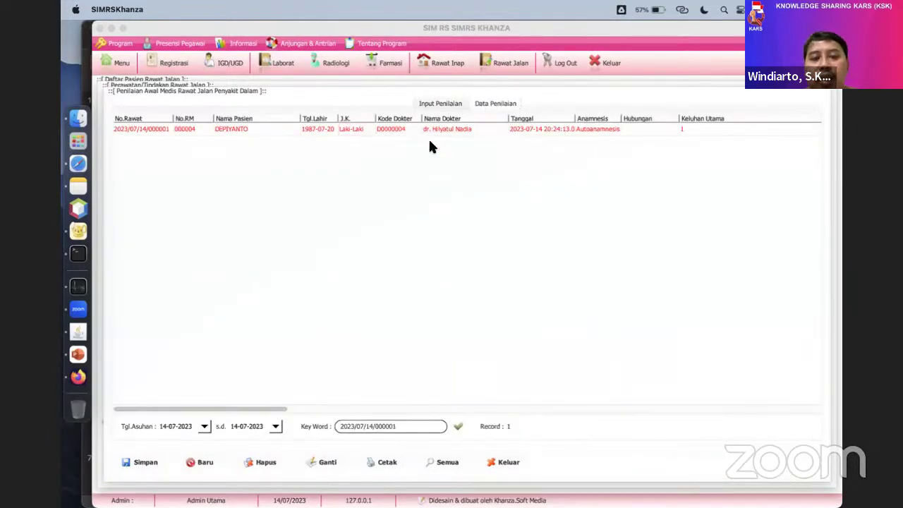
pyautogui.scroll(-10, 389, 192)
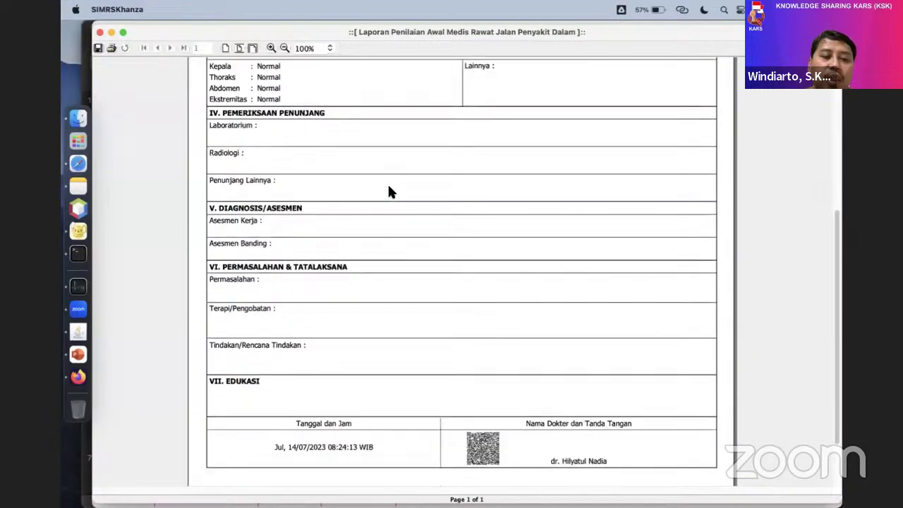
pyautogui.scroll(10, 389, 192)
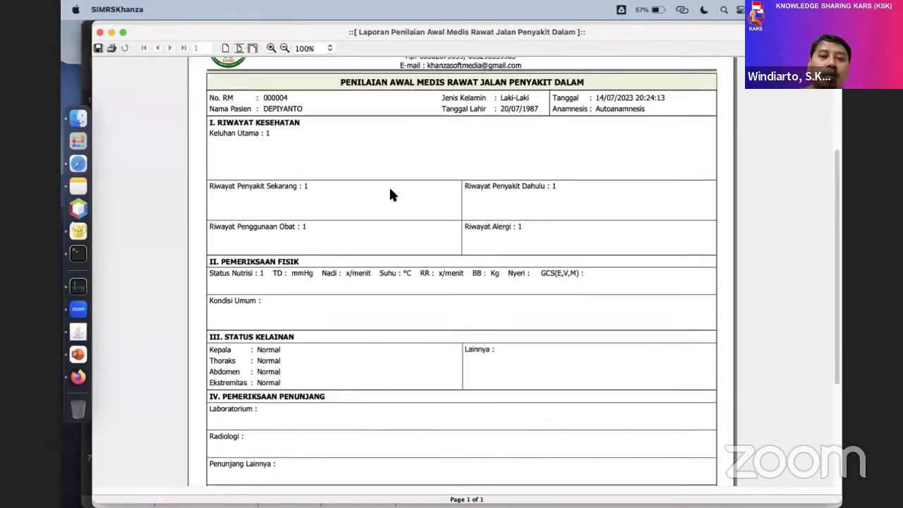
pyautogui.click(100, 32)
pyautogui.click(509, 463)
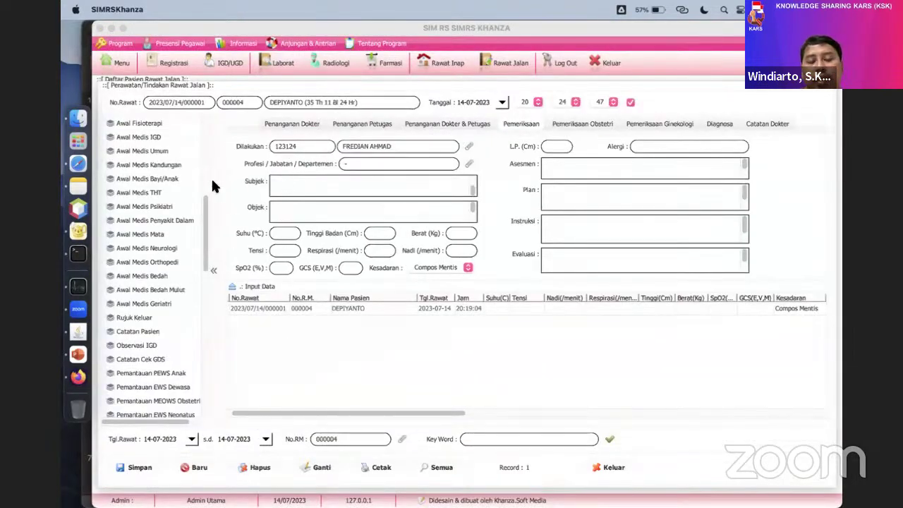
# Set the general practitioner as examiner, load a Riwayat 5 SOAPIE note, clear its Plan and save.
pyautogui.click(468, 146)
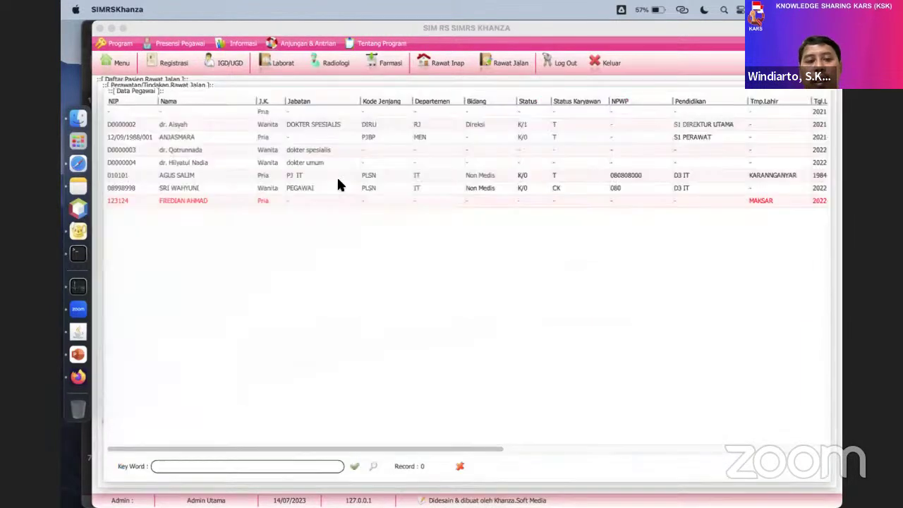
pyautogui.doubleClick(201, 162)
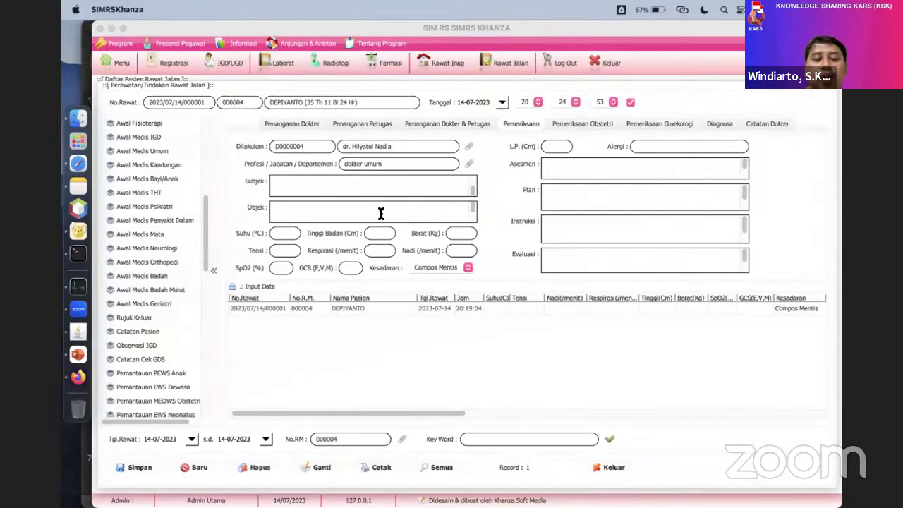
pyautogui.click(468, 162)
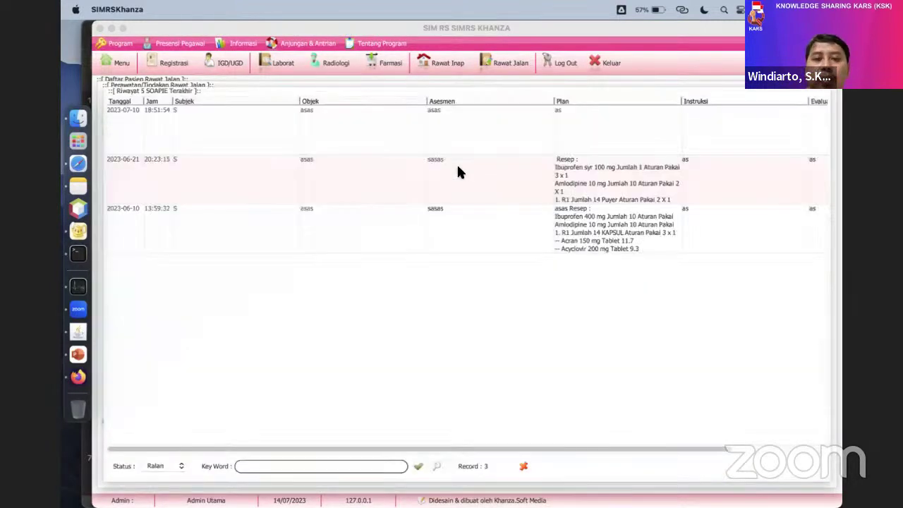
pyautogui.doubleClick(593, 191)
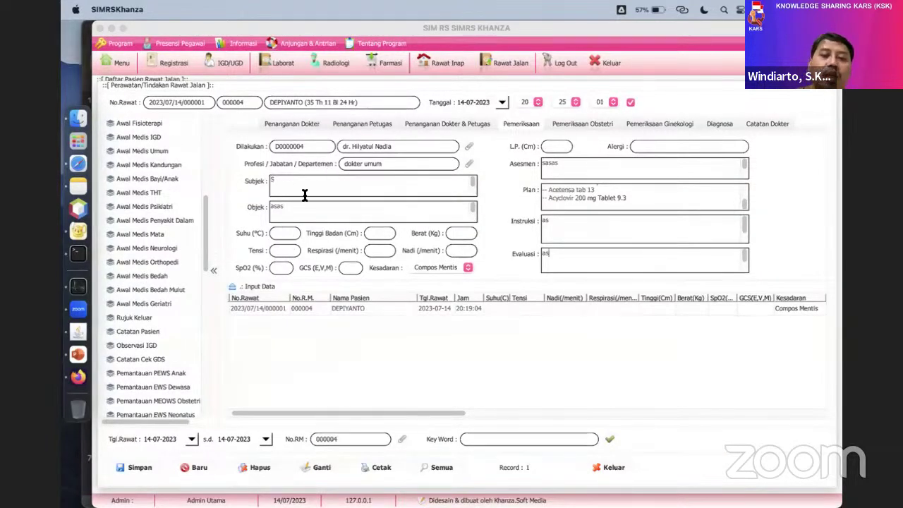
pyautogui.click(611, 198)
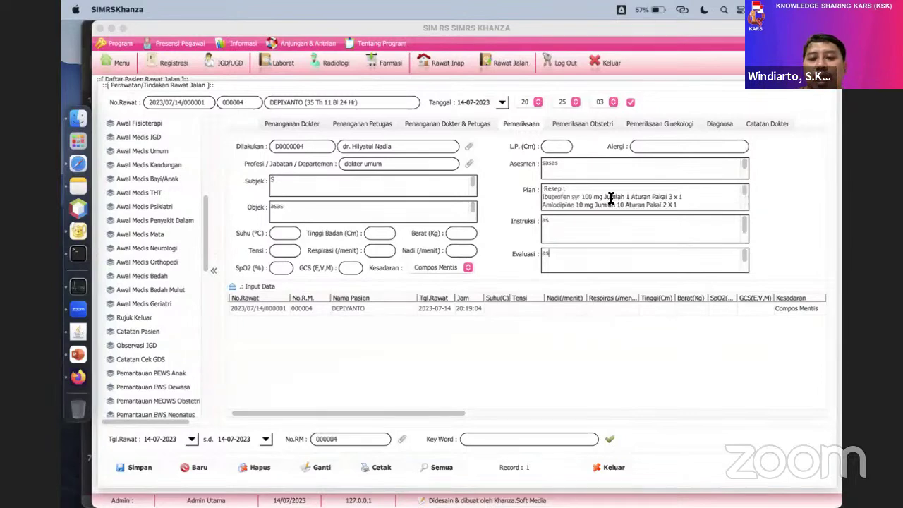
pyautogui.scroll(-2, 611, 198)
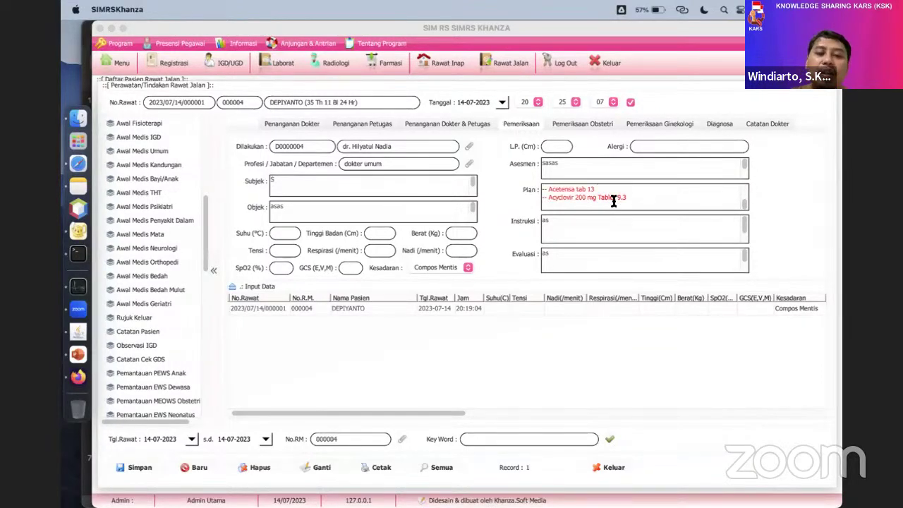
pyautogui.press('BackSpace')
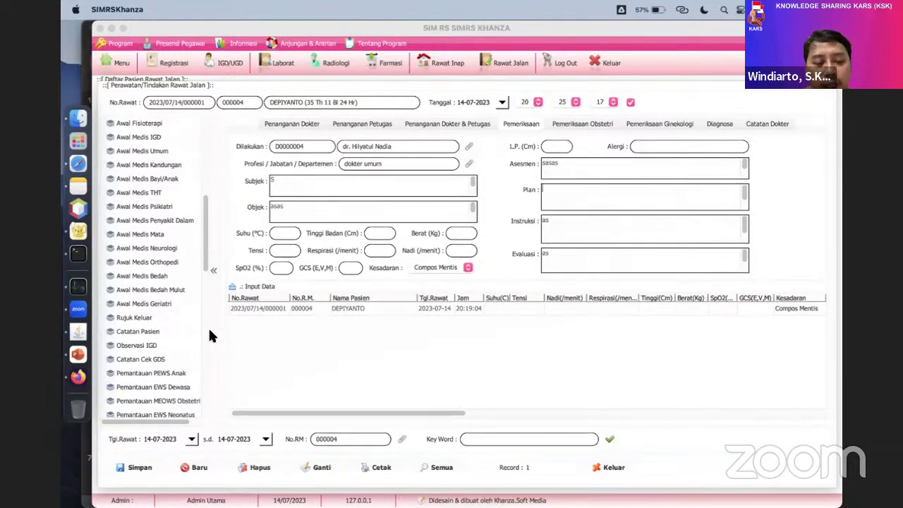
pyautogui.click(139, 470)
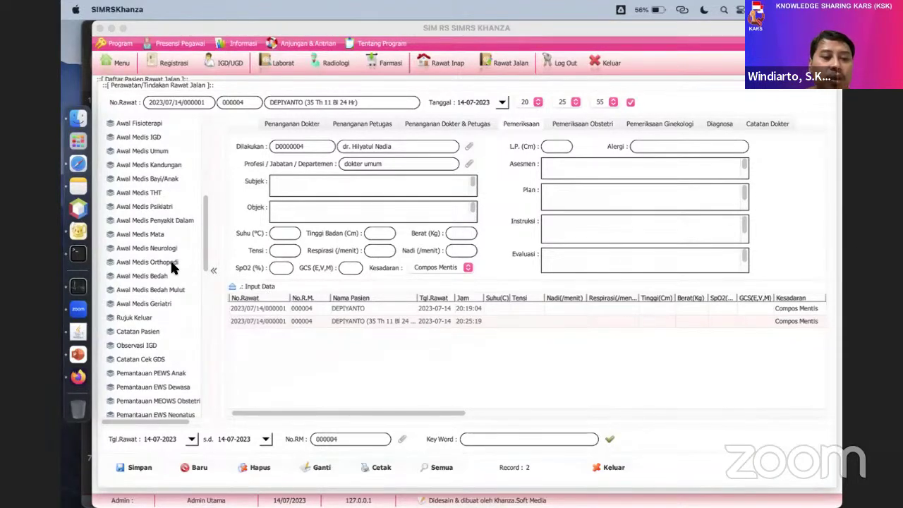
pyautogui.scroll(-1, 170, 258)
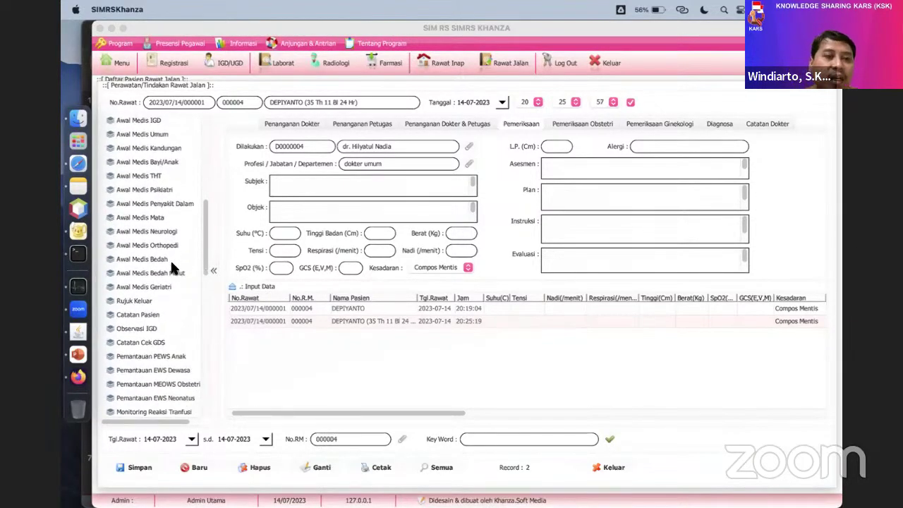
pyautogui.scroll(-2, 170, 259)
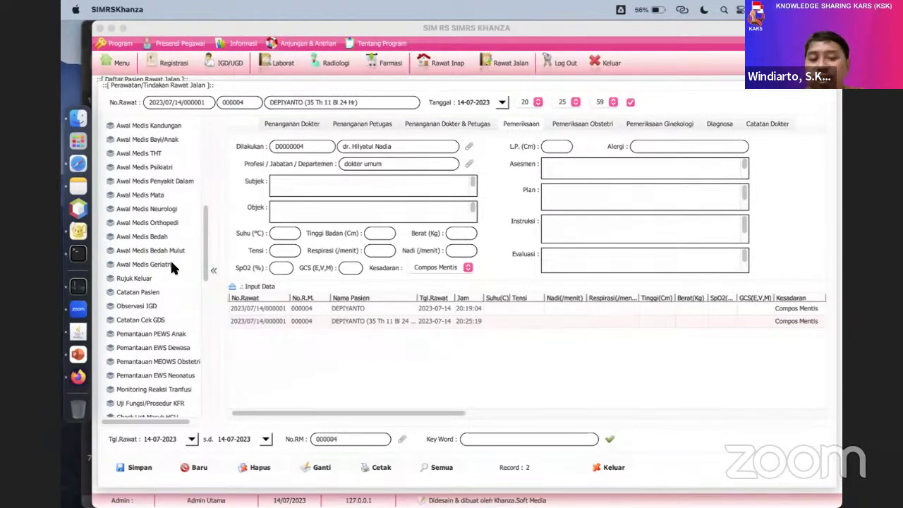
pyautogui.scroll(-1, 170, 259)
pyautogui.scroll(5, 170, 259)
pyautogui.scroll(7, 172, 266)
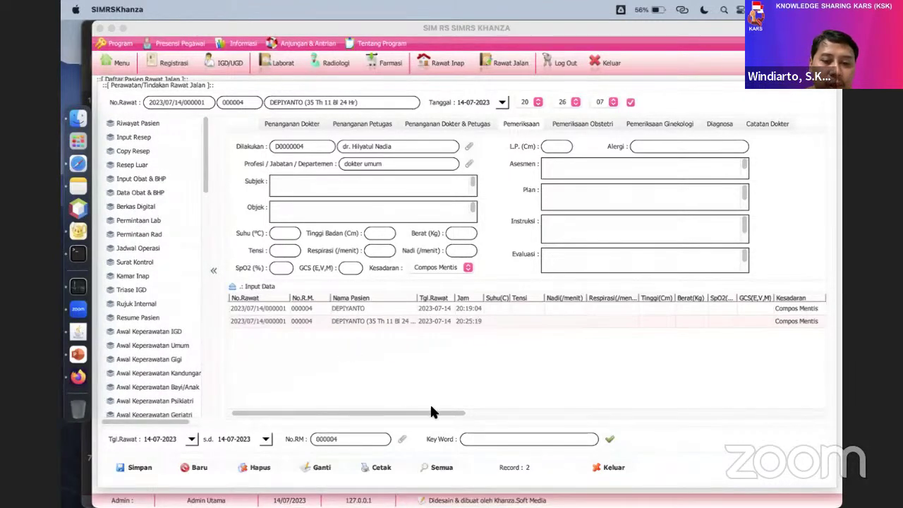
pyautogui.click(140, 137)
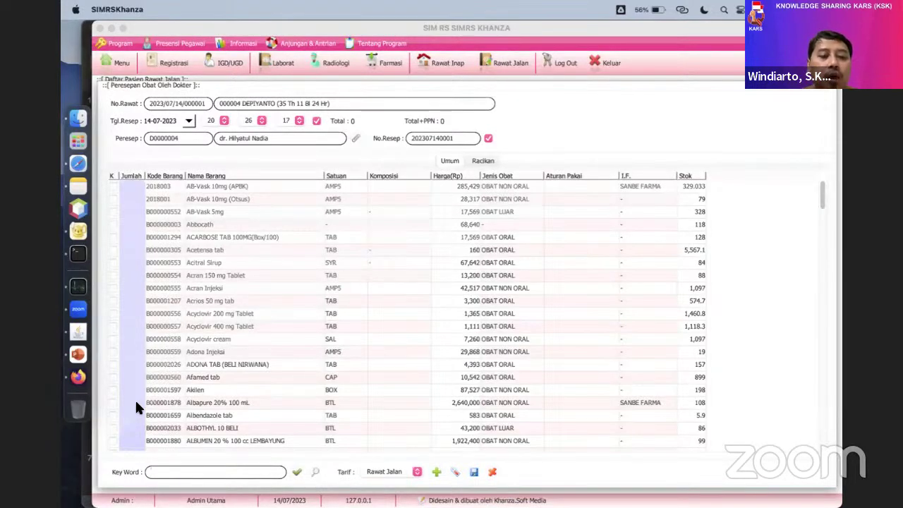
pyautogui.scroll(-10, 134, 398)
pyautogui.scroll(10, 134, 399)
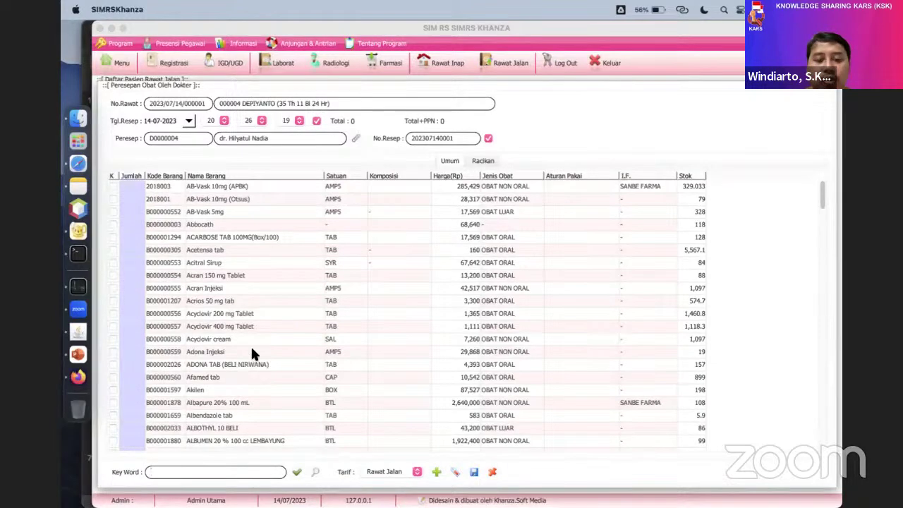
pyautogui.click(492, 471)
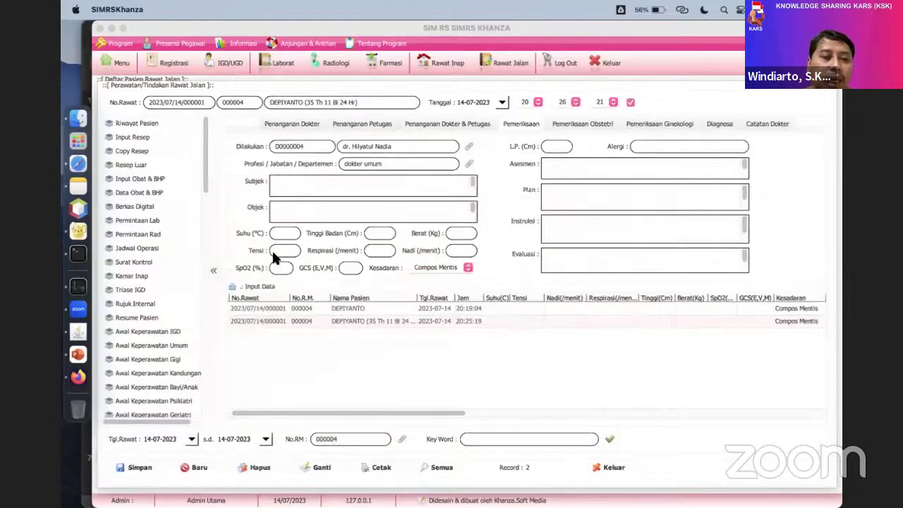
# Copy the 2023-06-27 prescription (Amlodipine 10 mg, Paracetamol Syr) and save it as a new prescription.
pyautogui.click(133, 150)
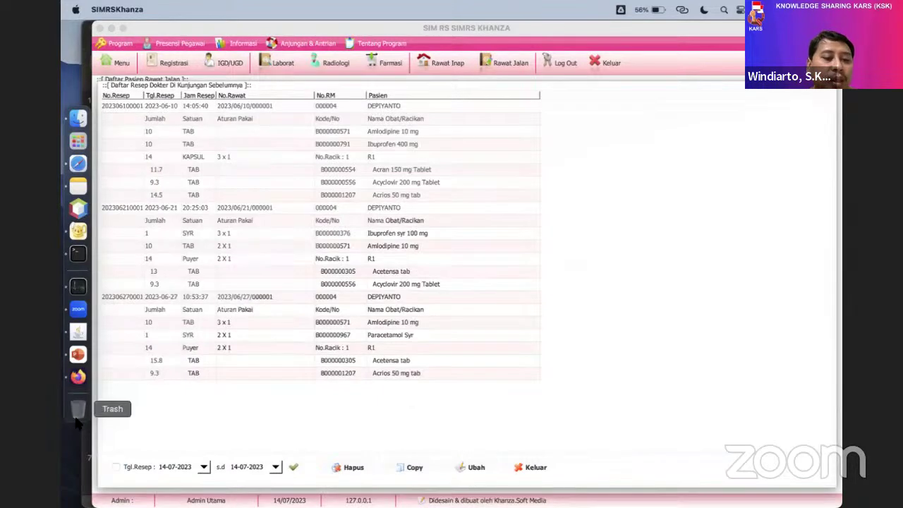
pyautogui.click(119, 297)
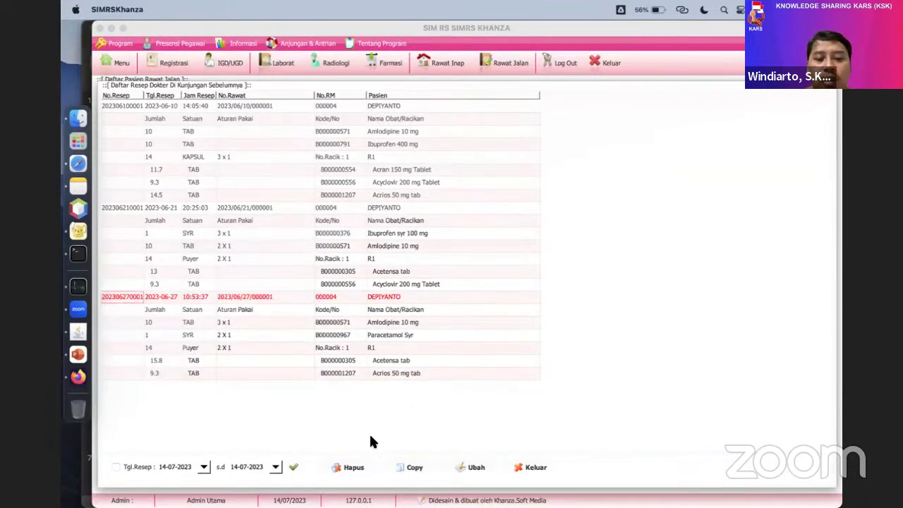
pyautogui.click(413, 467)
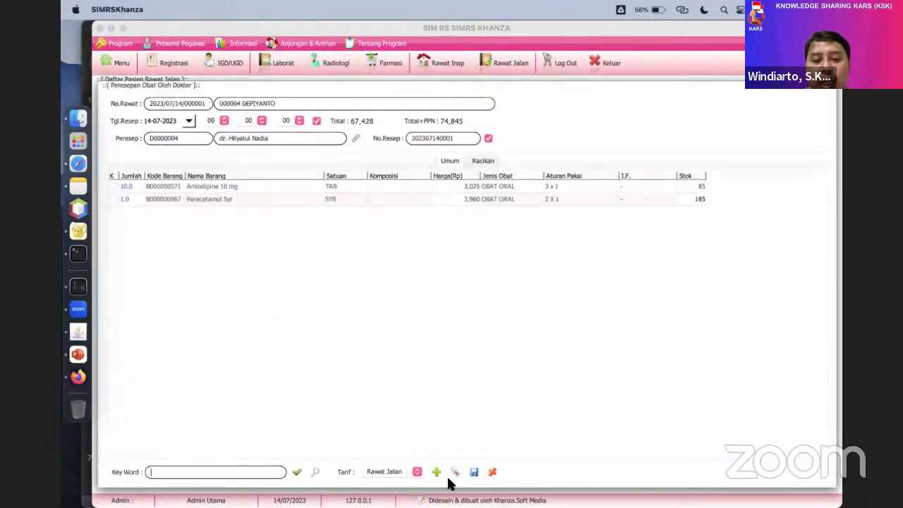
pyautogui.click(473, 473)
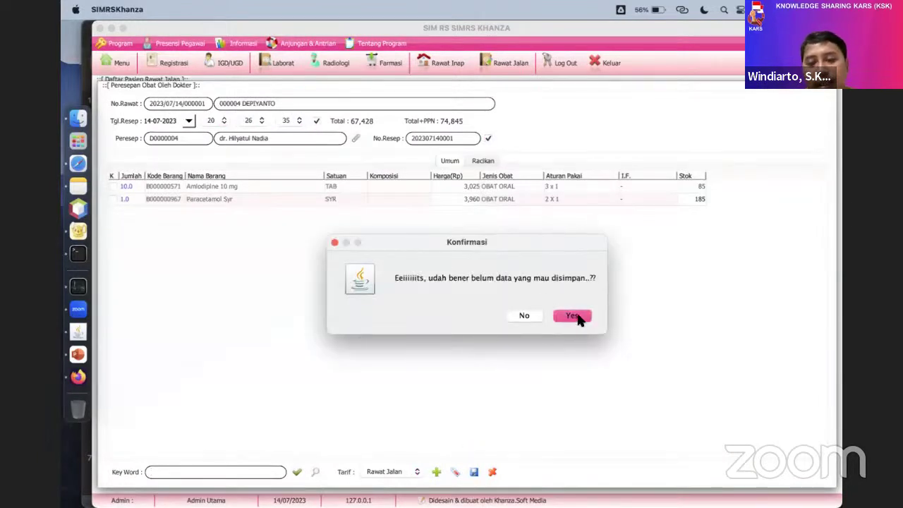
pyautogui.click(572, 316)
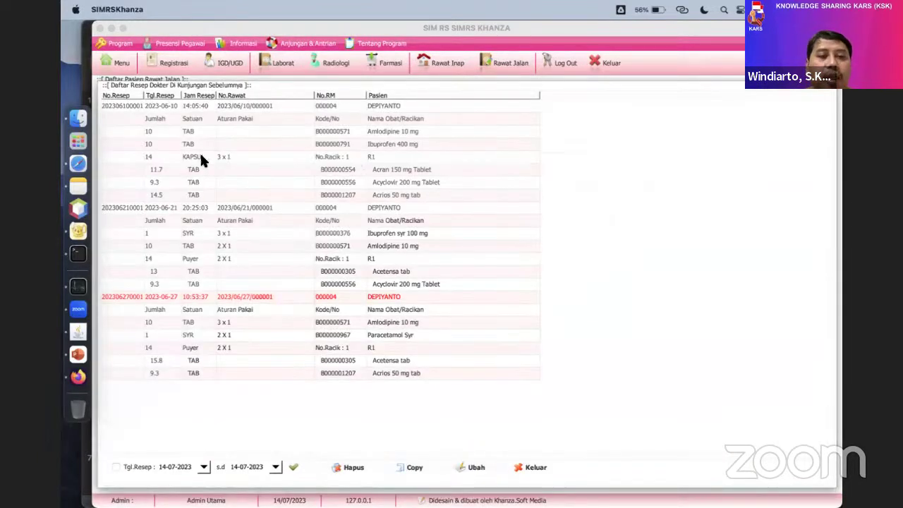
pyautogui.click(523, 464)
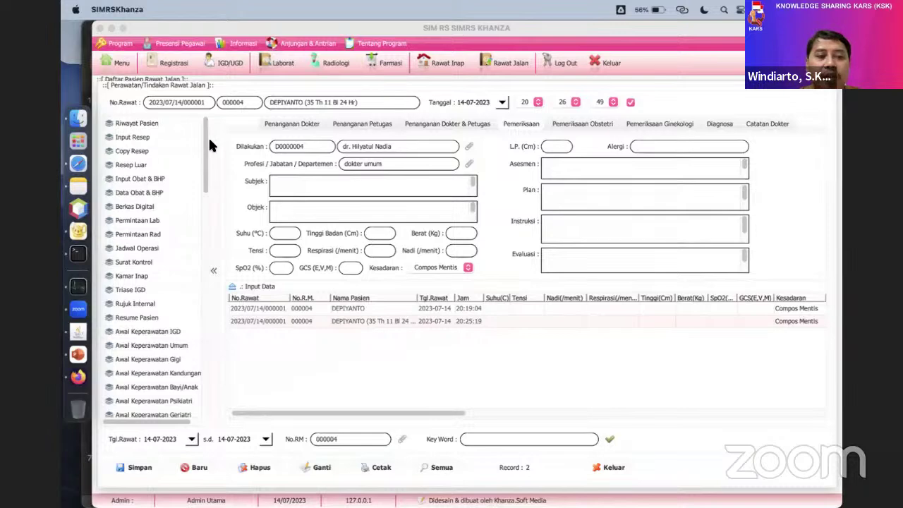
# Prescribe 10 Ibuprofen 200 mg with the dosage 3 x 1.
pyautogui.click(131, 139)
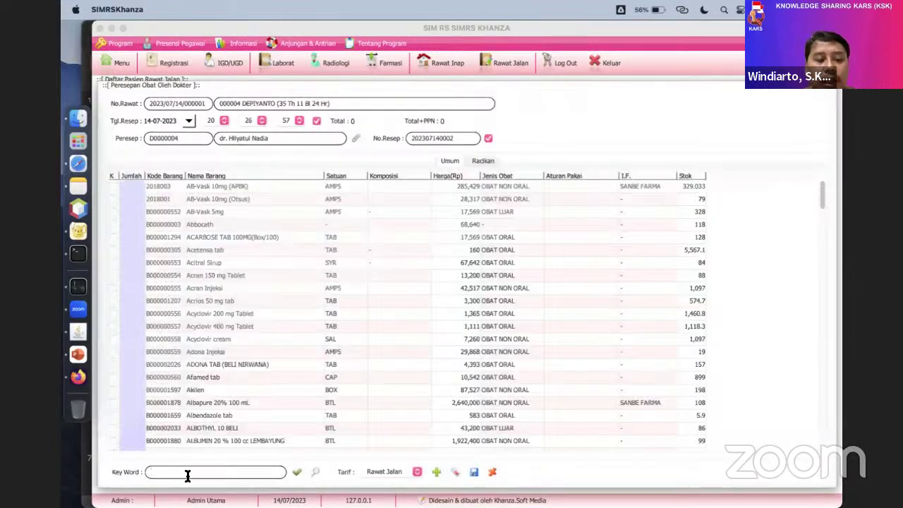
pyautogui.write('ibu')
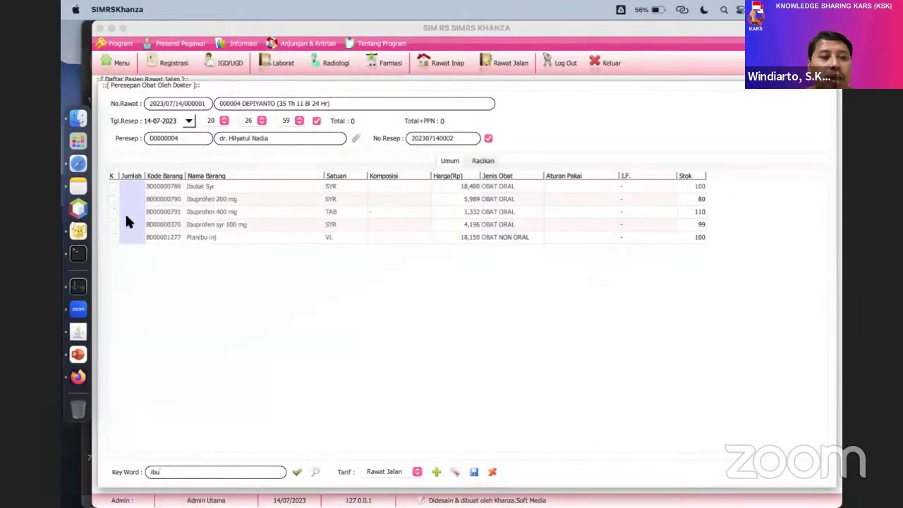
pyautogui.click(128, 196)
pyautogui.write('10')
pyautogui.press('Return')
pyautogui.doubleClick(565, 198)
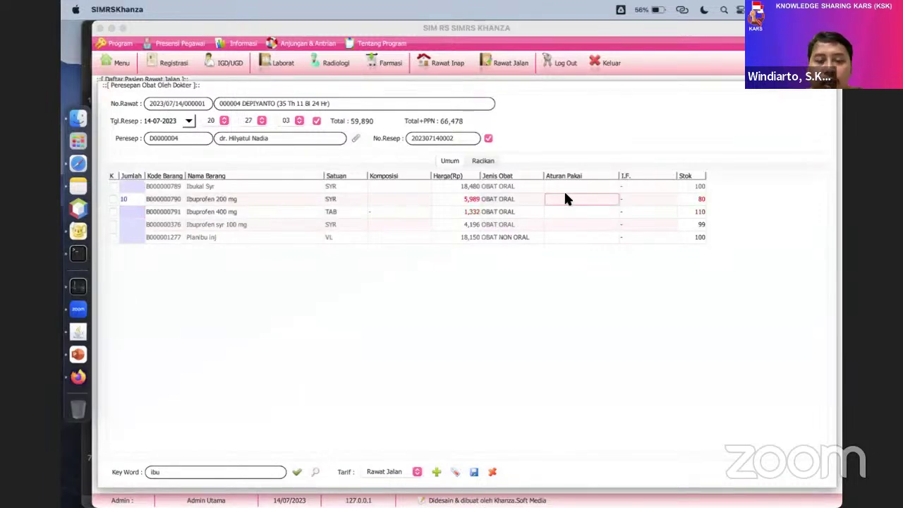
pyautogui.write('2 x 1')
pyautogui.press('Return')
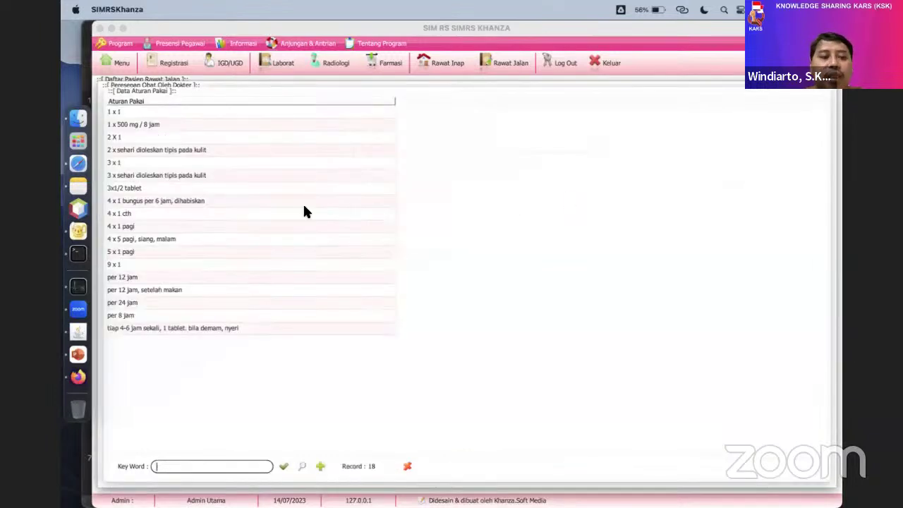
pyautogui.doubleClick(136, 163)
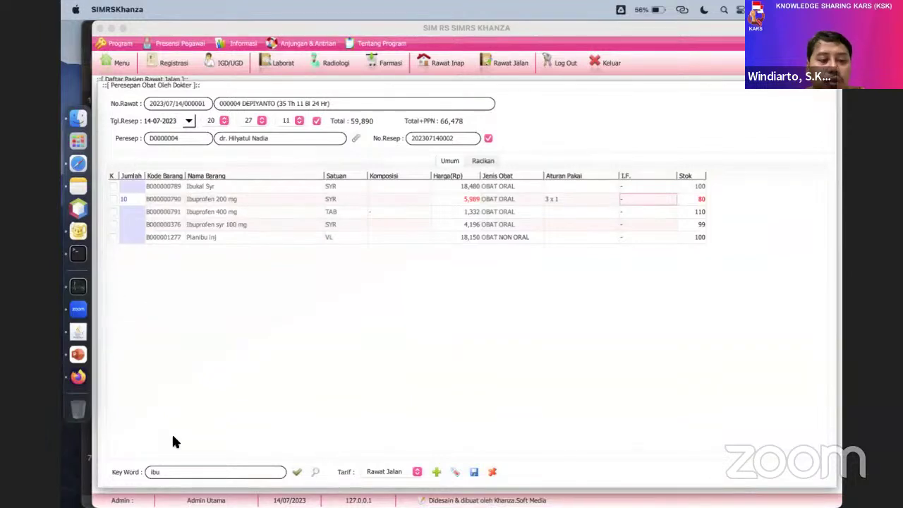
# Add 10 Amlodipine 10 mg to the prescription with the dosage 2 x 1.
pyautogui.click(169, 472)
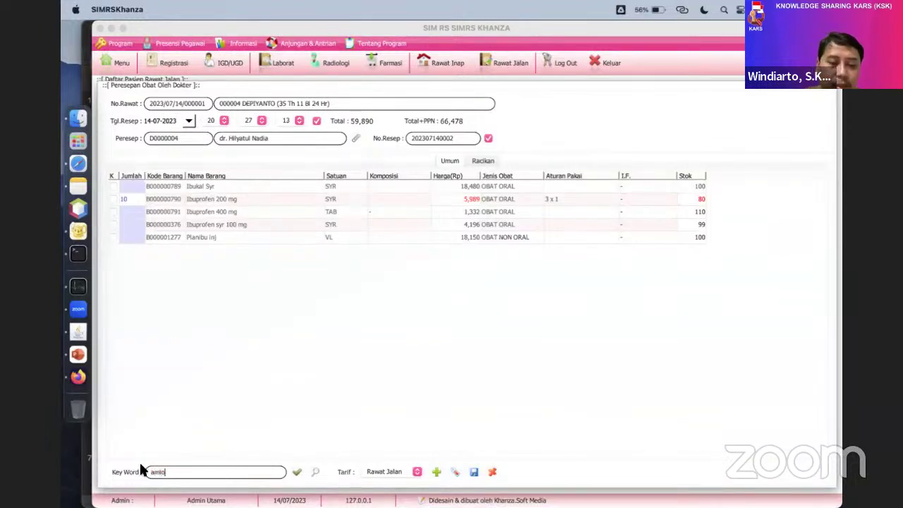
pyautogui.write('amlo')
pyautogui.press('Return')
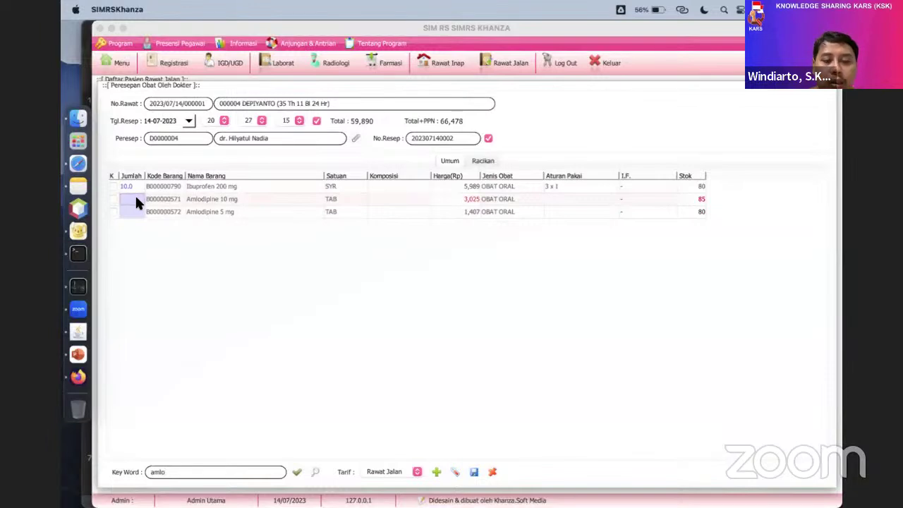
pyautogui.write('10')
pyautogui.press('Return')
pyautogui.doubleClick(569, 199)
pyautogui.write('2 x 1')
pyautogui.press('Return')
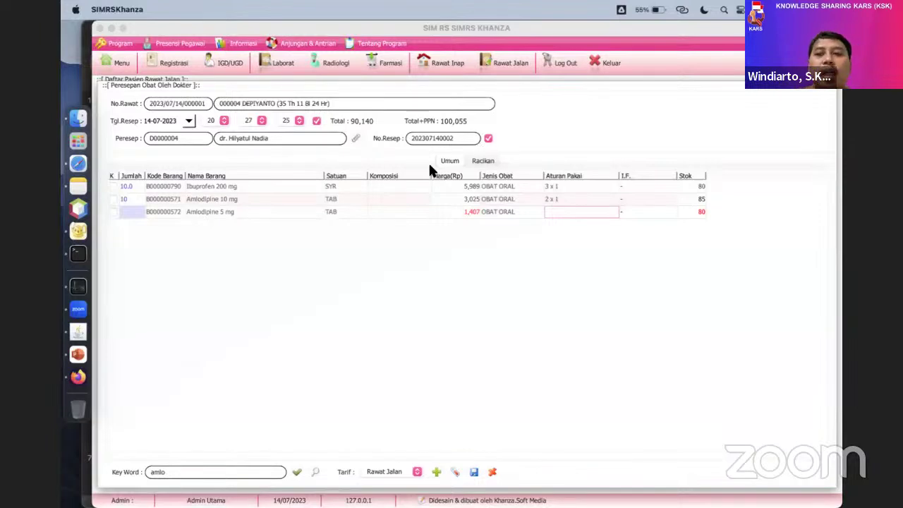
# Add a compounded medicine row named R1 with Puyer as the compounding method.
pyautogui.click(484, 161)
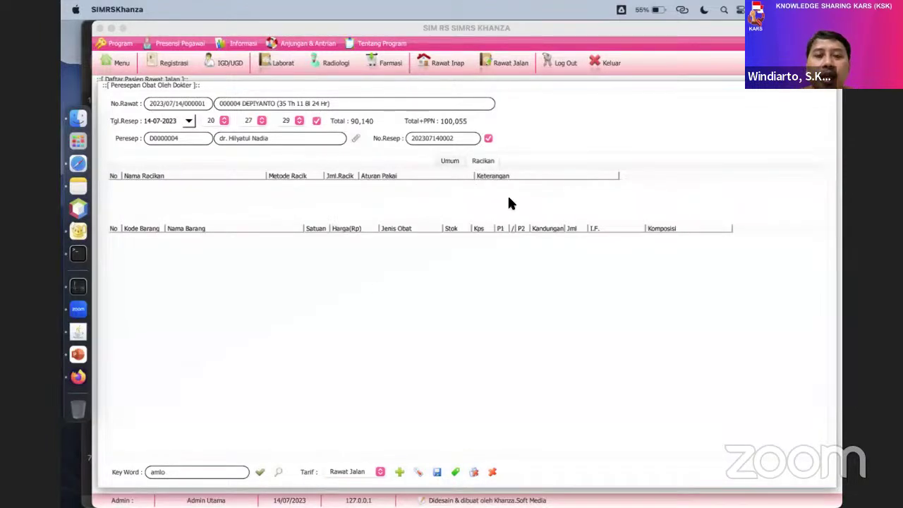
pyautogui.click(456, 473)
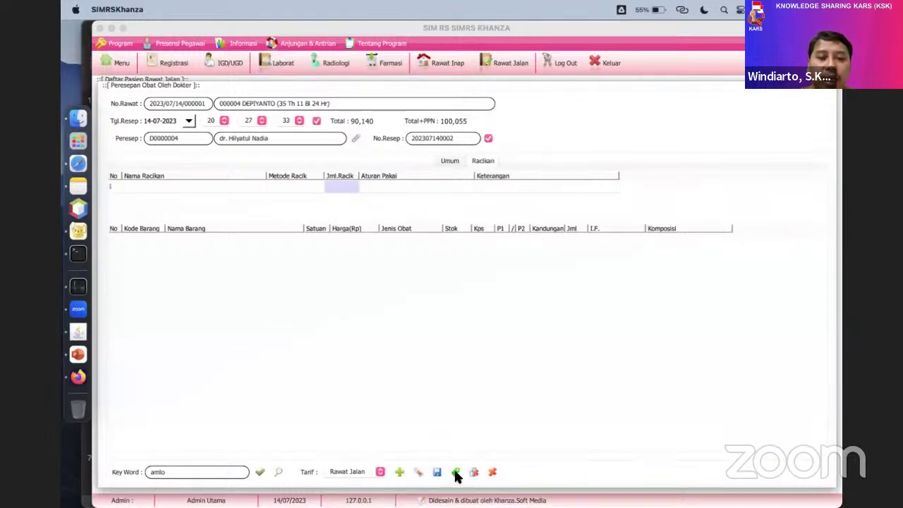
pyautogui.doubleClick(170, 188)
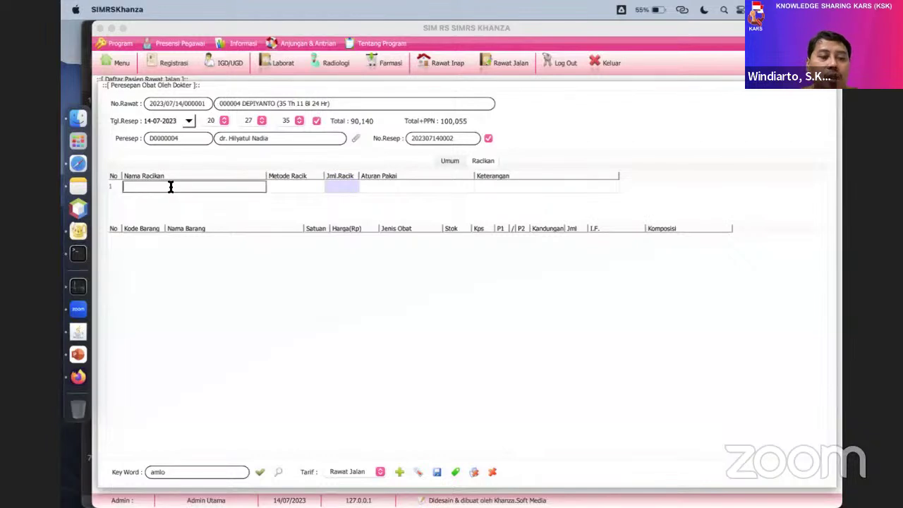
pyautogui.write('R1')
pyautogui.press('Tab')
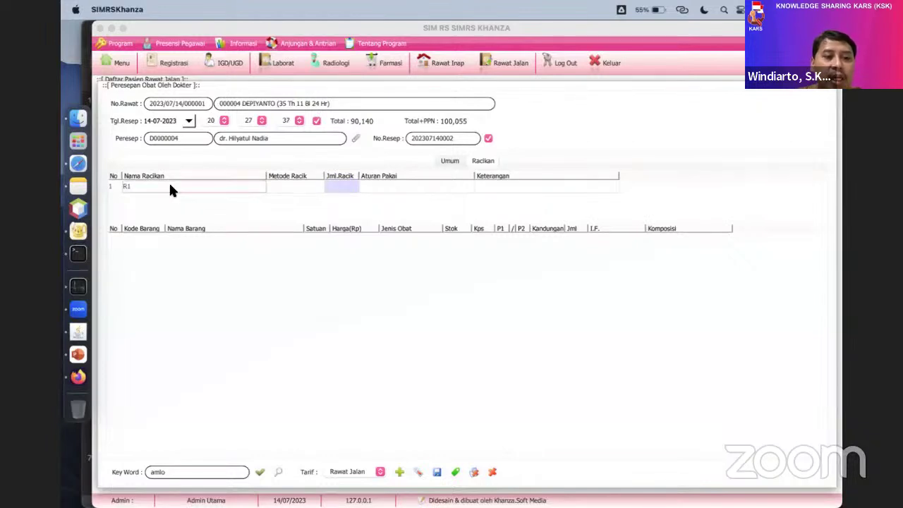
pyautogui.press('Return')
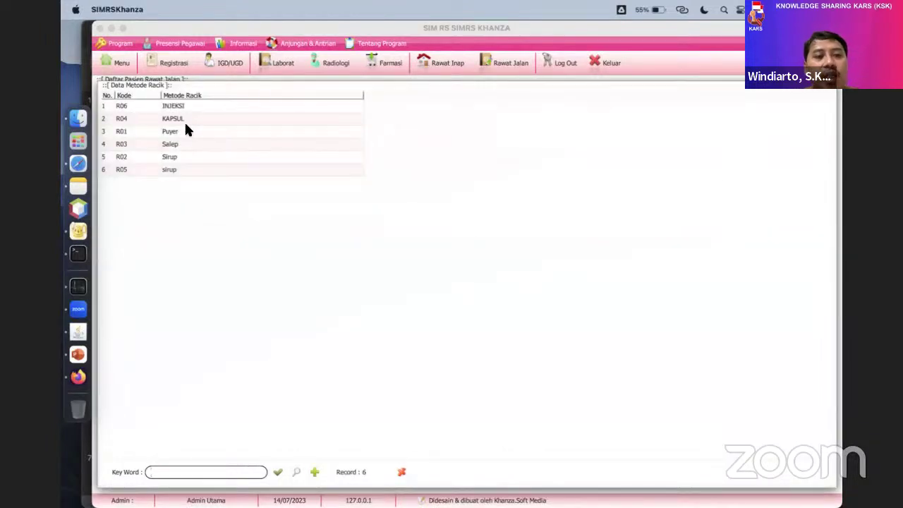
pyautogui.click(176, 118)
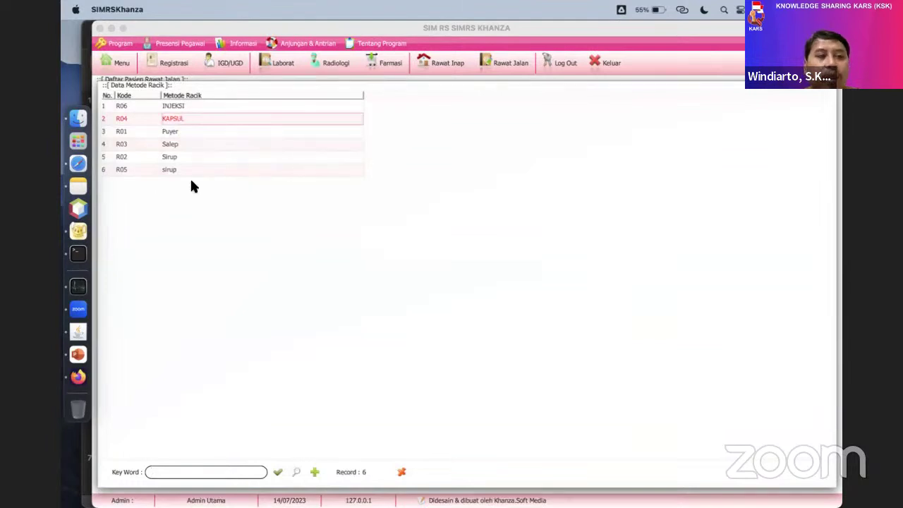
pyautogui.doubleClick(184, 131)
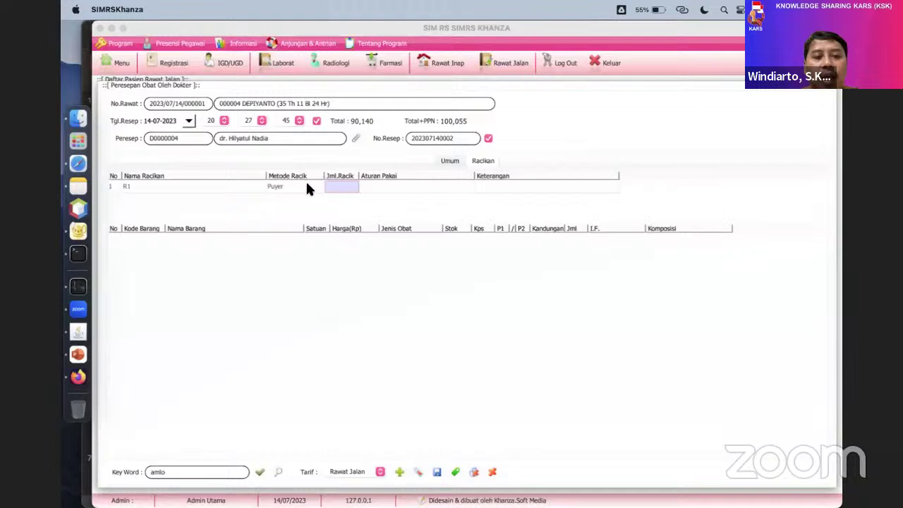
# Set R1's compound quantity to 14 and its dosage to 2 X 1.
pyautogui.click(345, 186)
pyautogui.write('14')
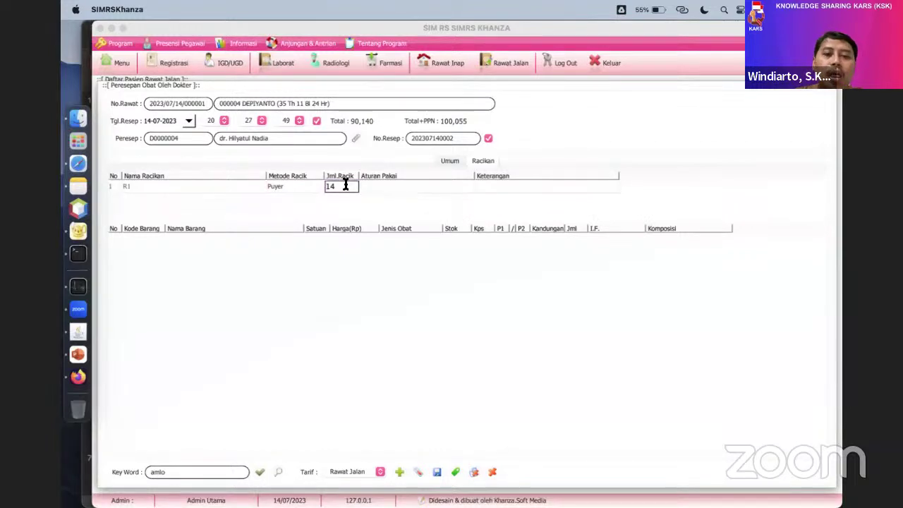
pyautogui.press('Tab')
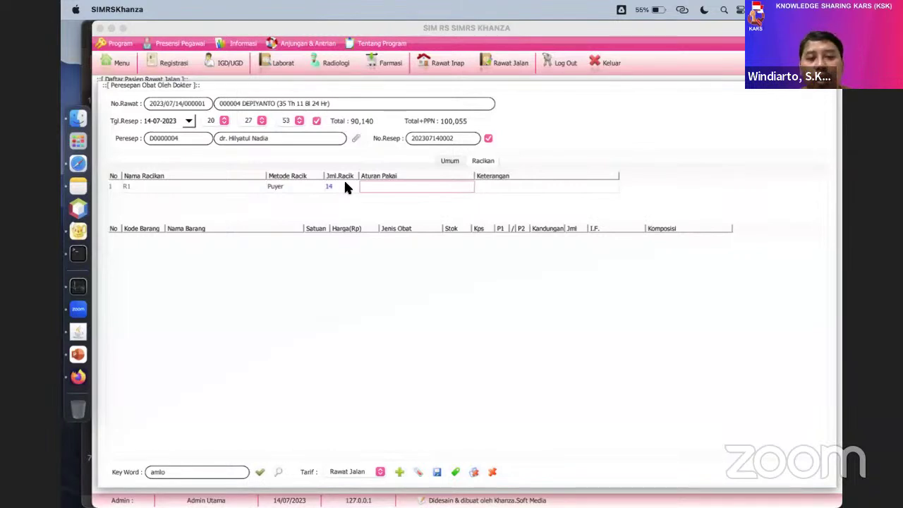
pyautogui.press('Return')
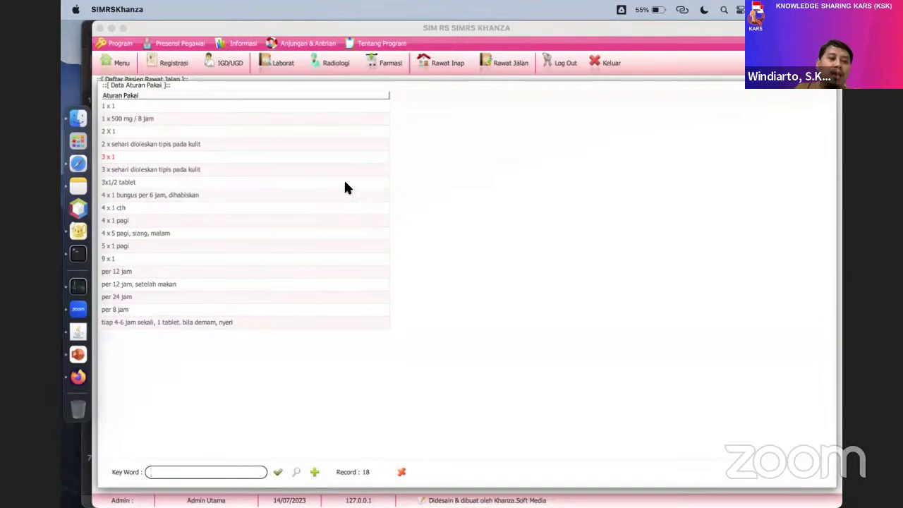
pyautogui.click(108, 131)
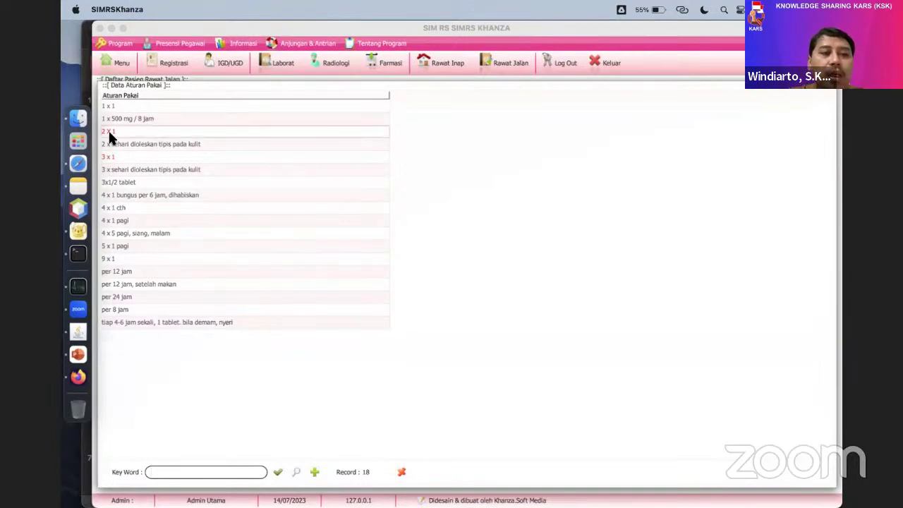
pyautogui.doubleClick(108, 131)
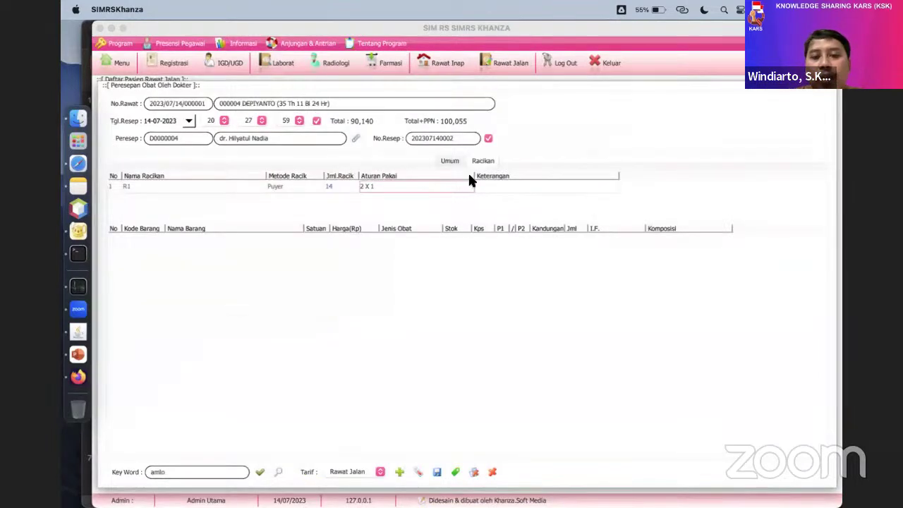
pyautogui.click(491, 185)
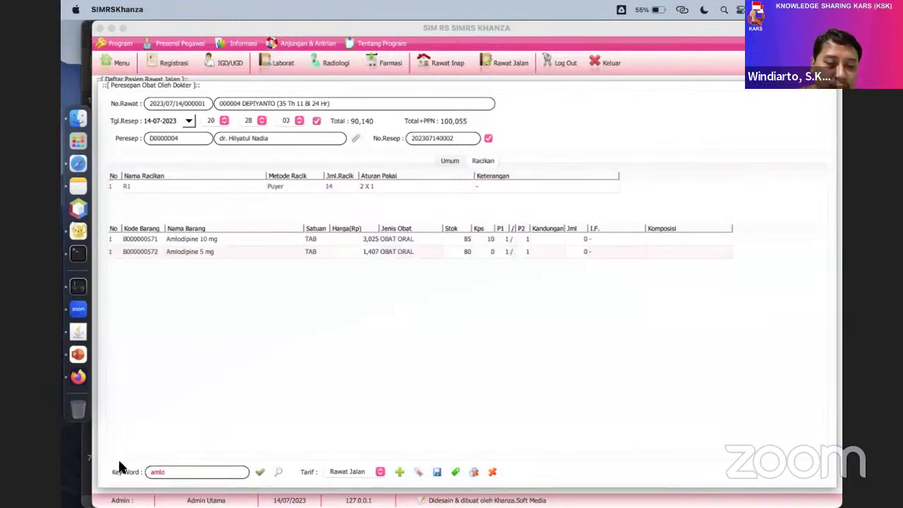
# Browse the ingredient list and enter amount 6 for ADONA TAB (BELI NIRWANA).
pyautogui.press('BackSpace')
pyautogui.press('BackSpace')
pyautogui.press('BackSpace')
pyautogui.press('BackSpace')
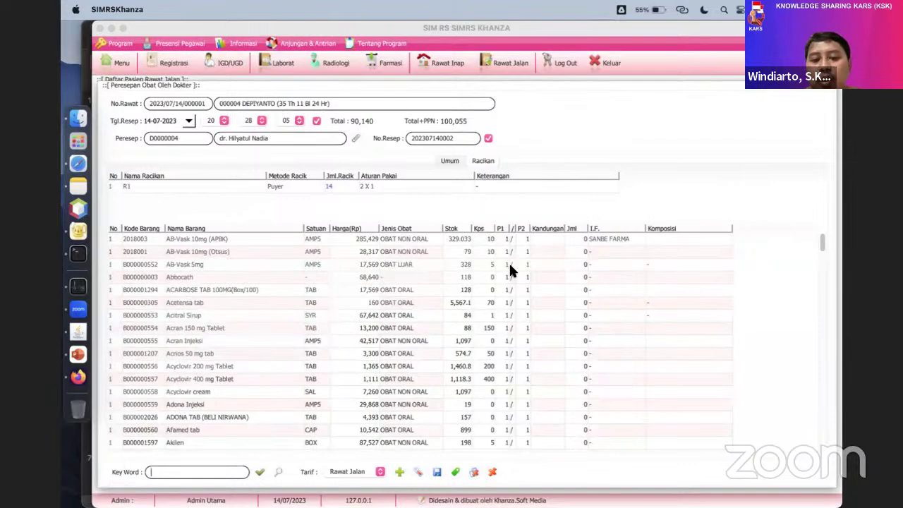
pyautogui.click(206, 303)
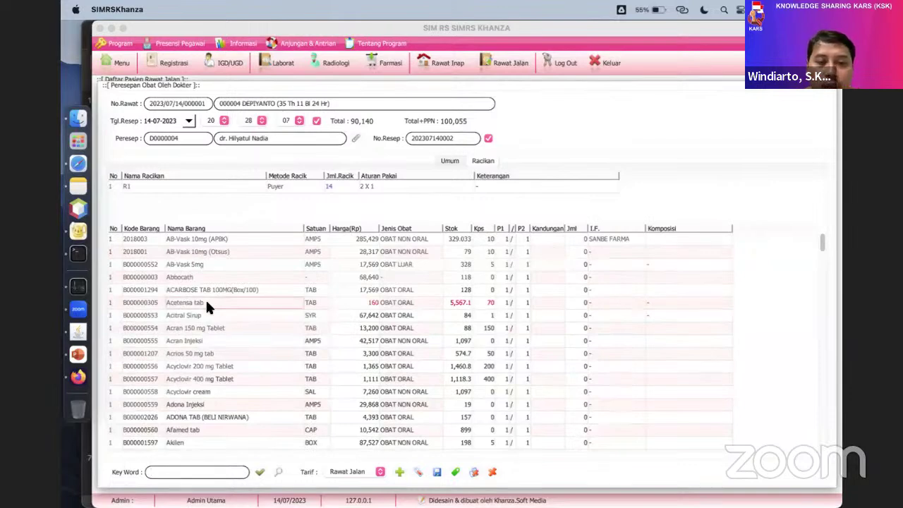
pyautogui.click(282, 328)
pyautogui.scroll(-1, 258, 323)
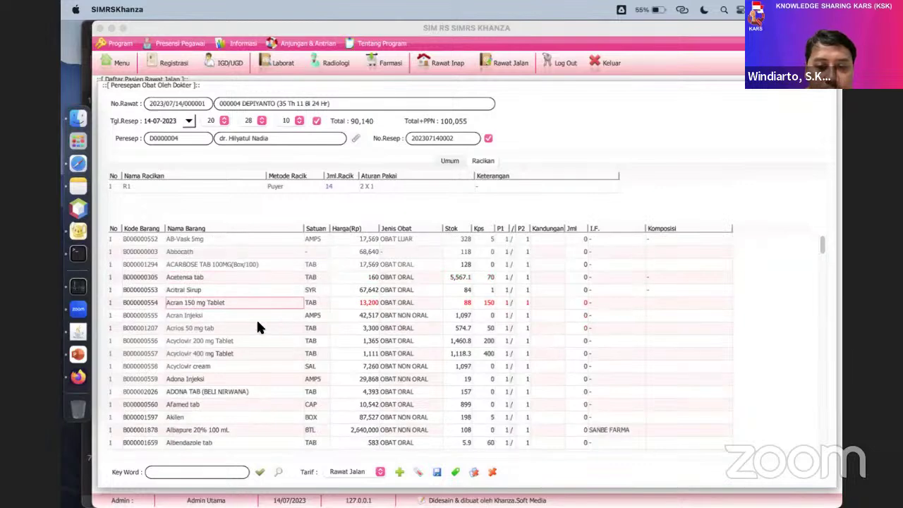
pyautogui.click(205, 330)
pyautogui.scroll(-1, 202, 331)
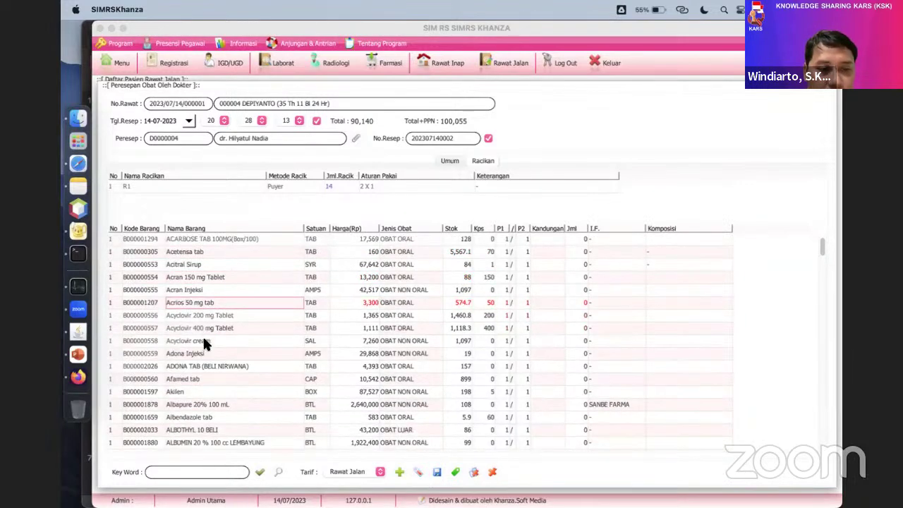
pyautogui.scroll(-2, 202, 339)
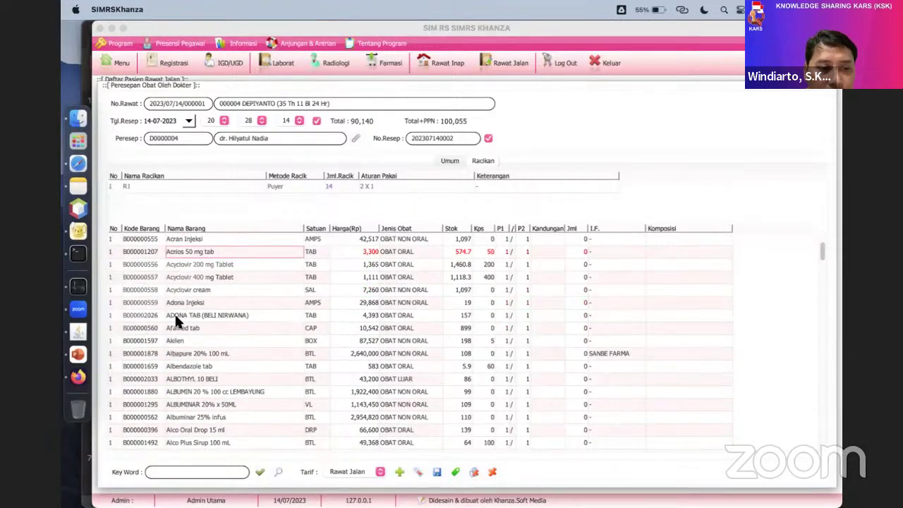
pyautogui.click(177, 318)
pyautogui.doubleClick(572, 315)
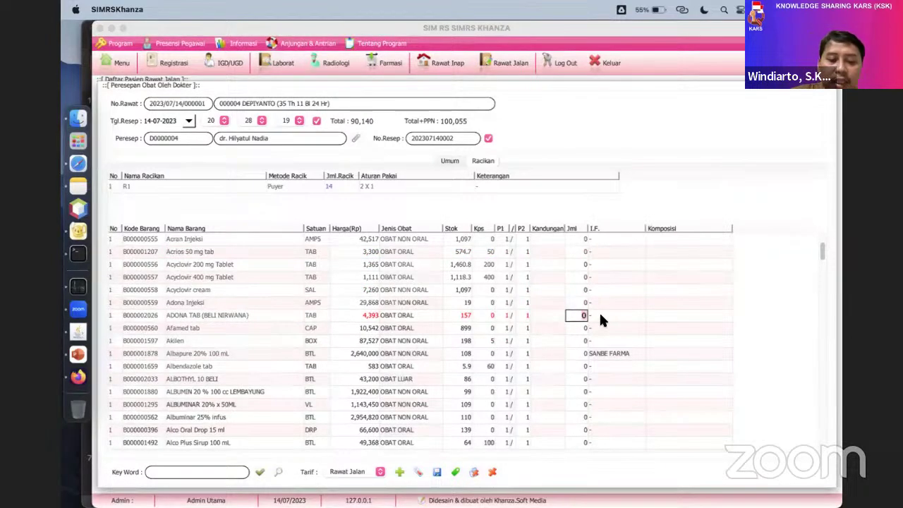
pyautogui.write('6')
pyautogui.press('Return')
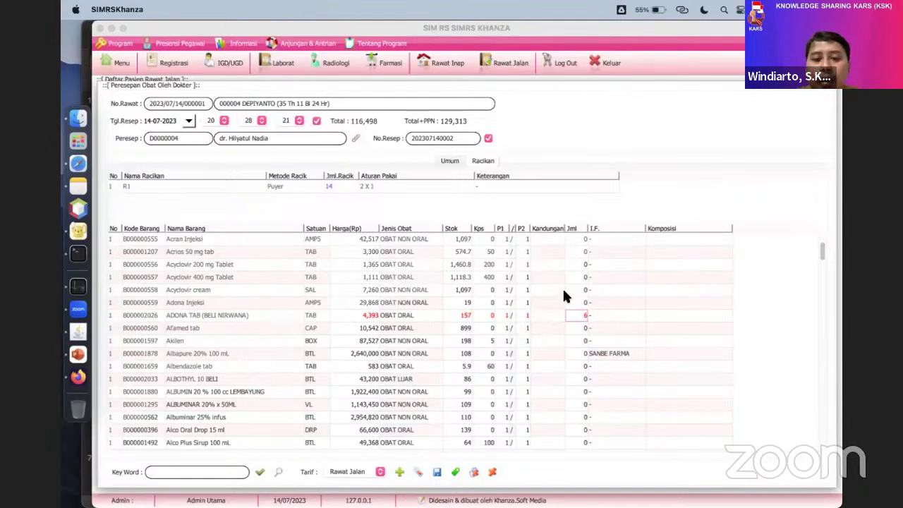
pyautogui.scroll(3, 564, 296)
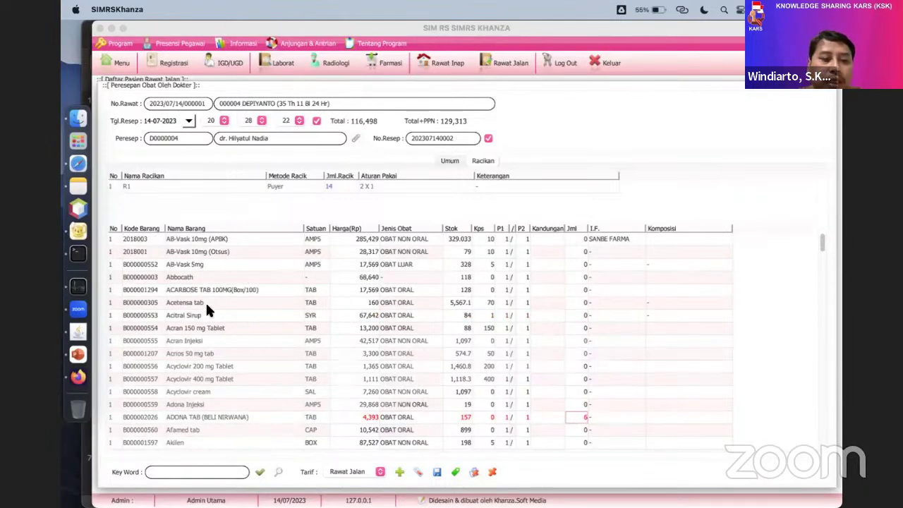
# Add Acetensa tab to R1 with Kps 70 and content 57.
pyautogui.click(183, 303)
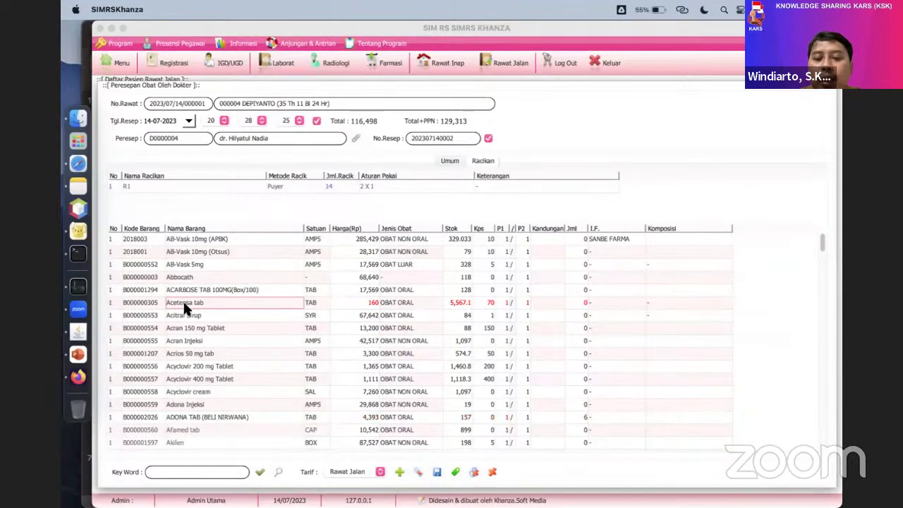
pyautogui.click(491, 303)
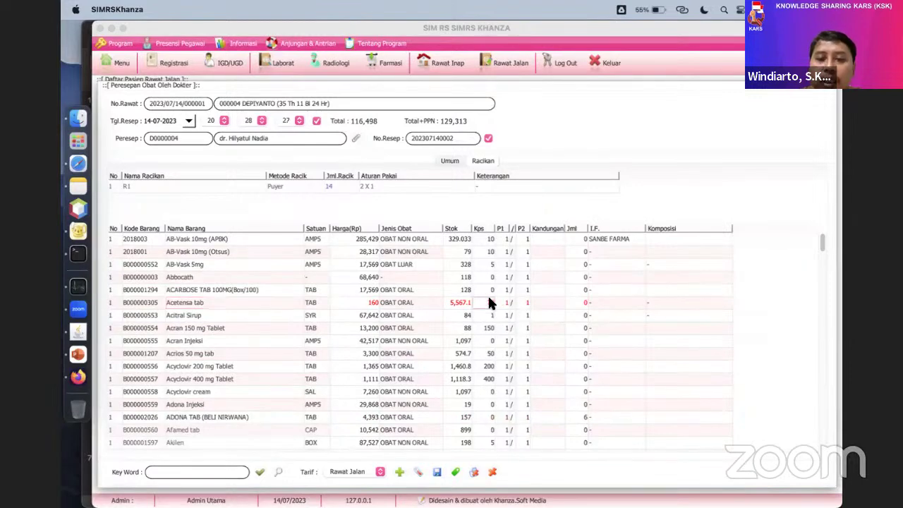
pyautogui.write('70')
pyautogui.click(544, 302)
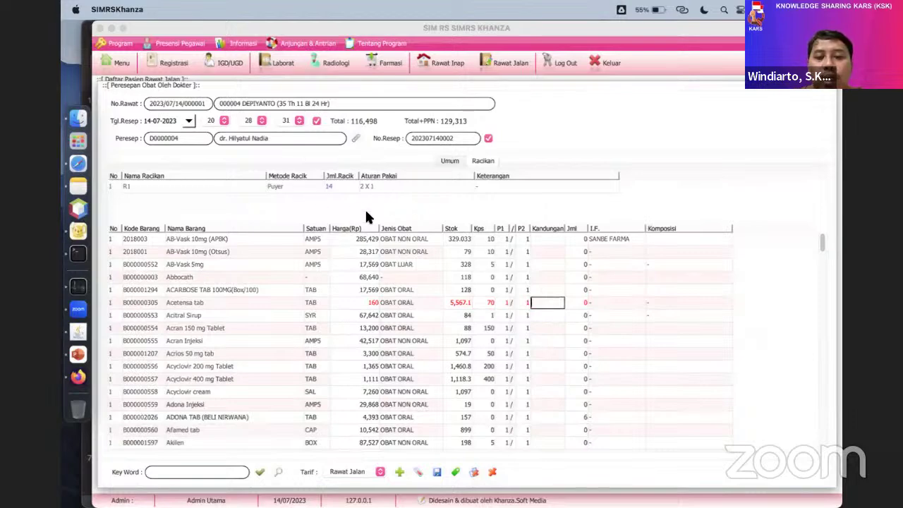
pyautogui.write('57')
pyautogui.press('Tab')
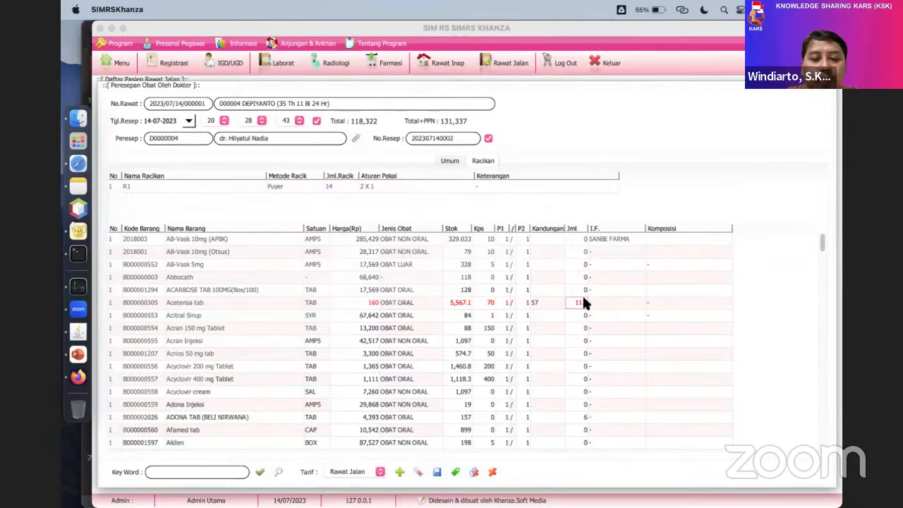
# Add Acrios 50 mg tab to R1 with ratio P1 2 and P2 3.
pyautogui.scroll(-1, 582, 301)
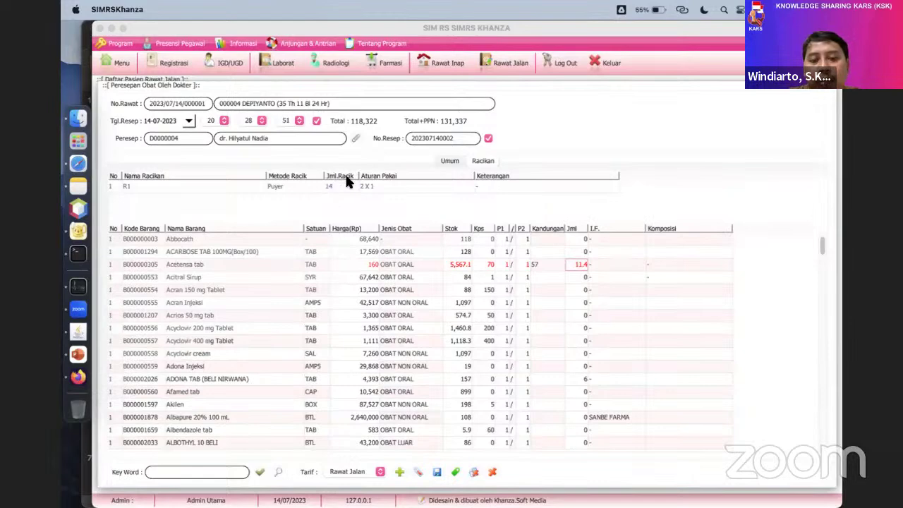
pyautogui.click(503, 315)
pyautogui.doubleClick(503, 315)
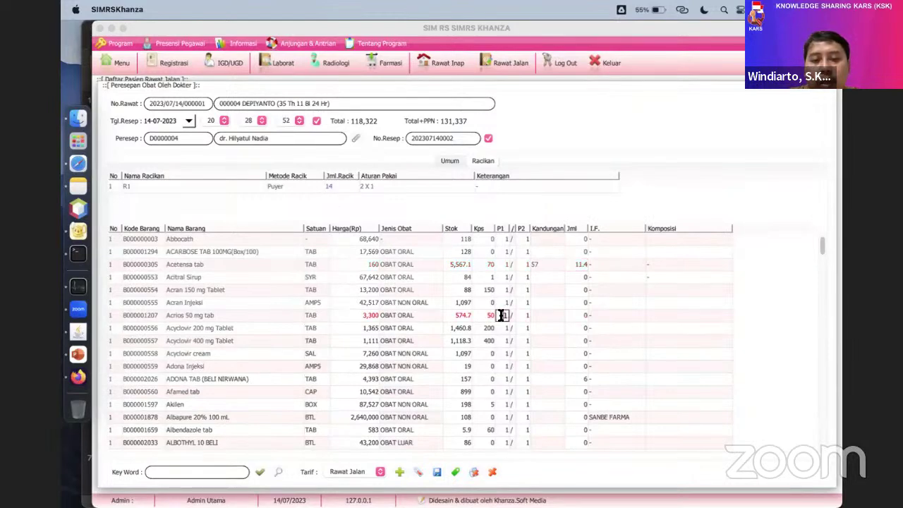
pyautogui.write('2')
pyautogui.press('Return')
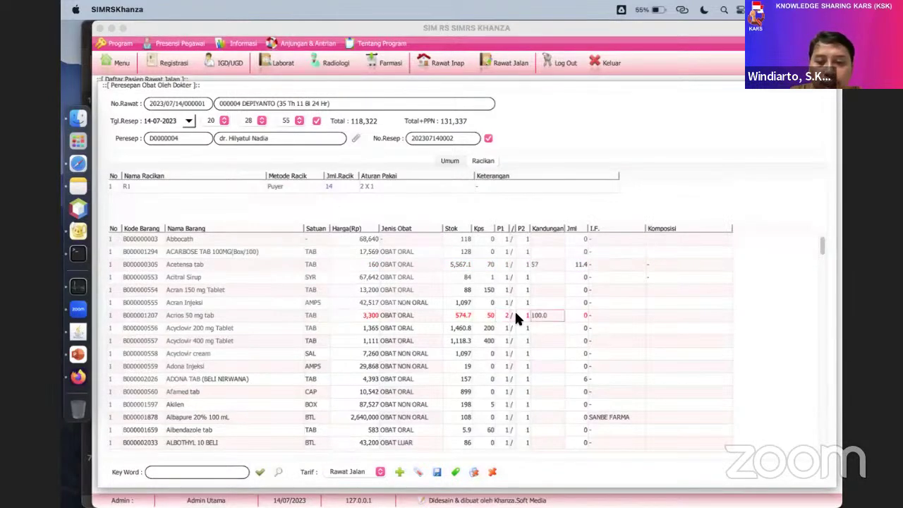
pyautogui.write('3')
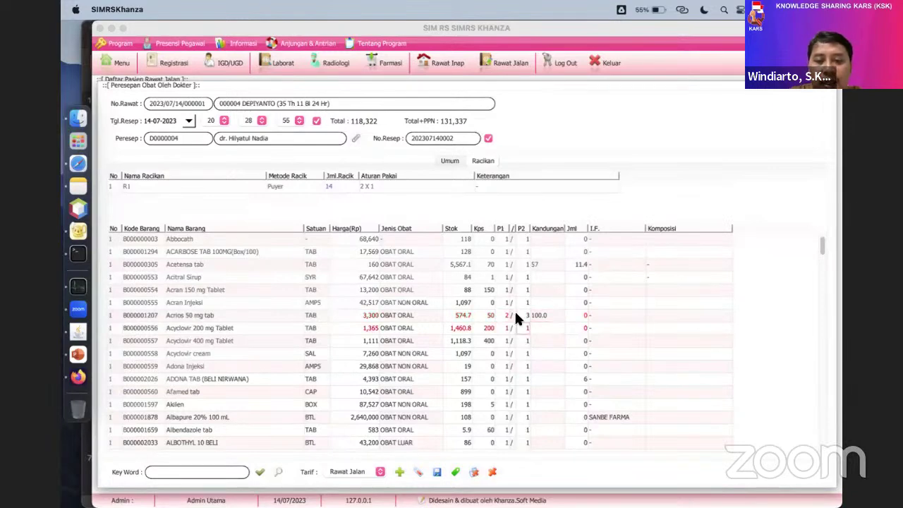
pyautogui.press('Return')
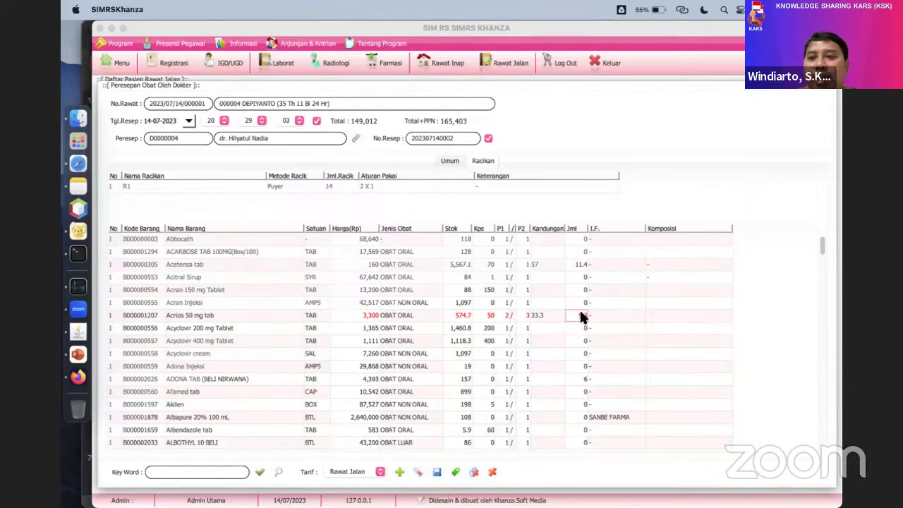
# Save the prescription, then load the doctor's examination record to check the Plan's medications.
pyautogui.click(437, 472)
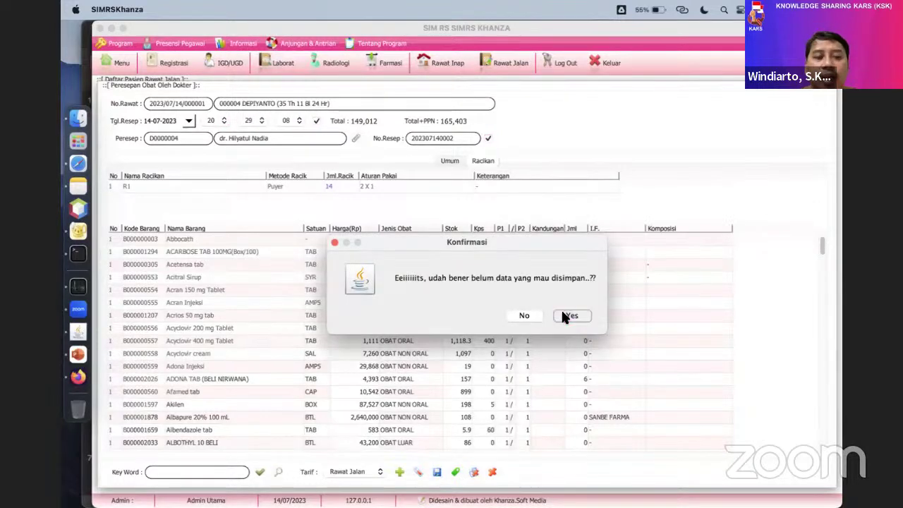
pyautogui.click(568, 316)
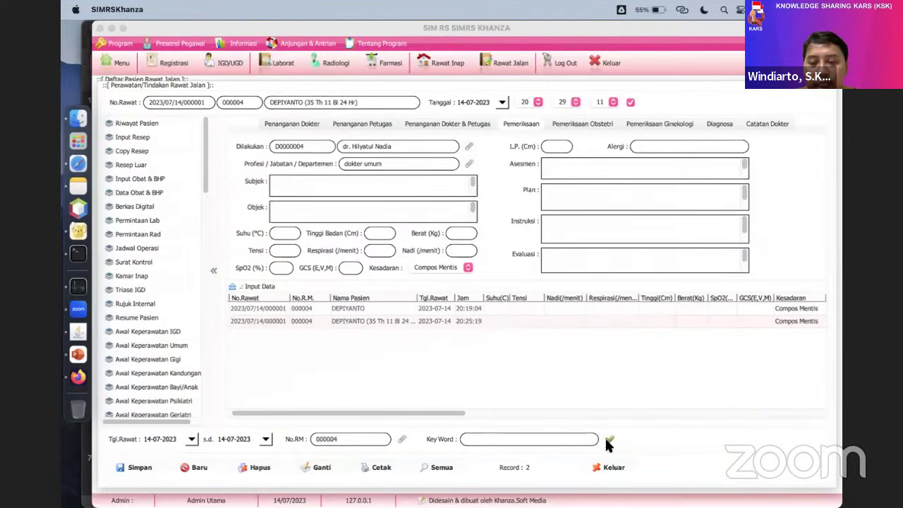
pyautogui.hscroll(10, 677, 311)
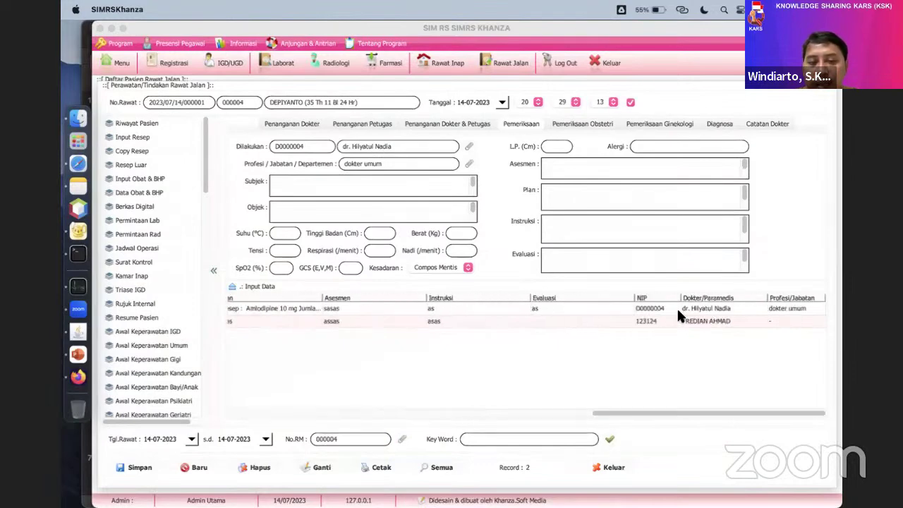
pyautogui.click(696, 322)
pyautogui.click(701, 306)
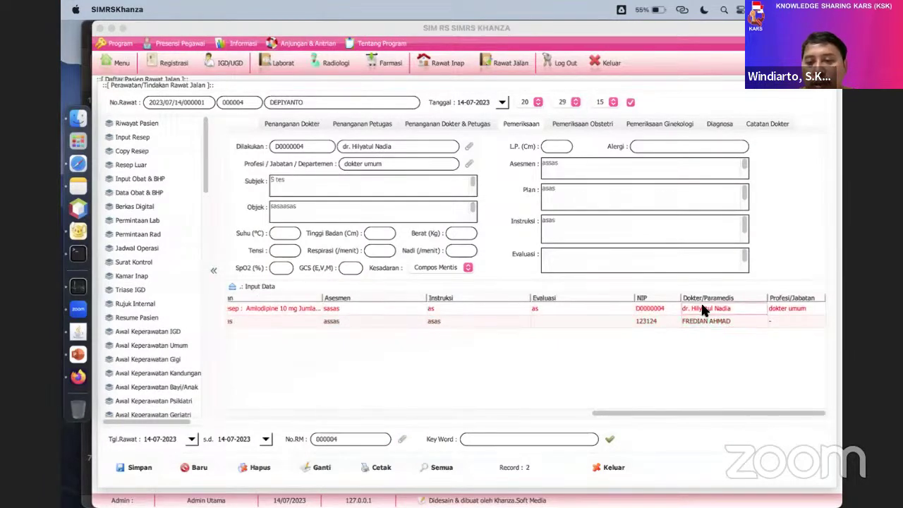
pyautogui.scroll(5, 639, 187)
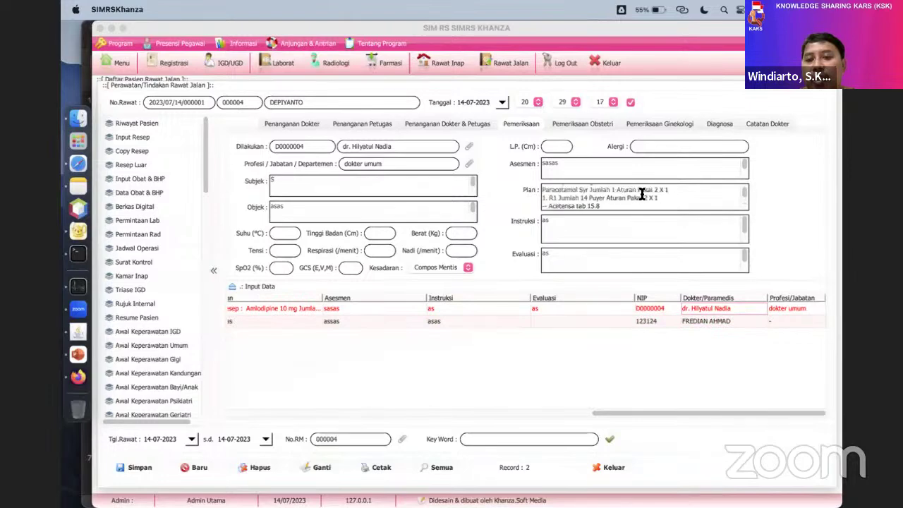
pyautogui.scroll(-3, 641, 193)
pyautogui.scroll(3, 641, 193)
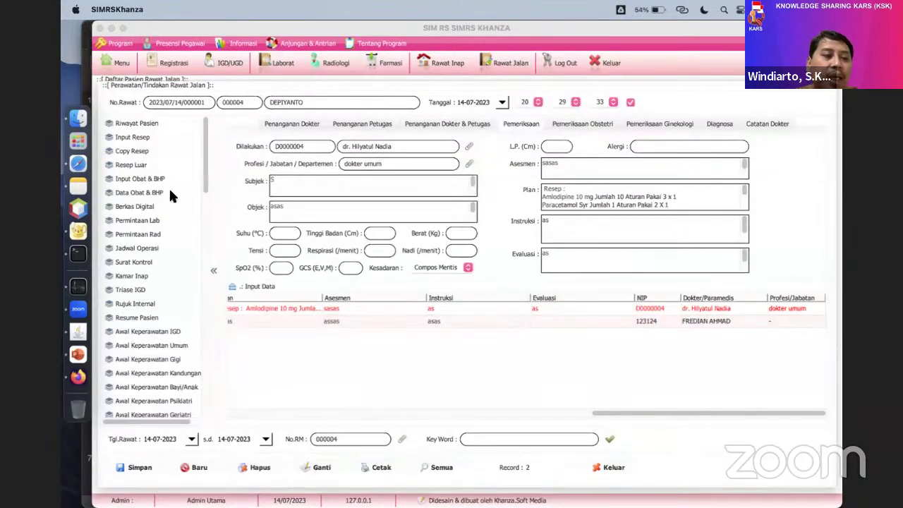
# Request Rhesus, Golongan Darah, MCHC, MCH and Hematokrit hematology tests, save the request, and close the form.
pyautogui.click(124, 221)
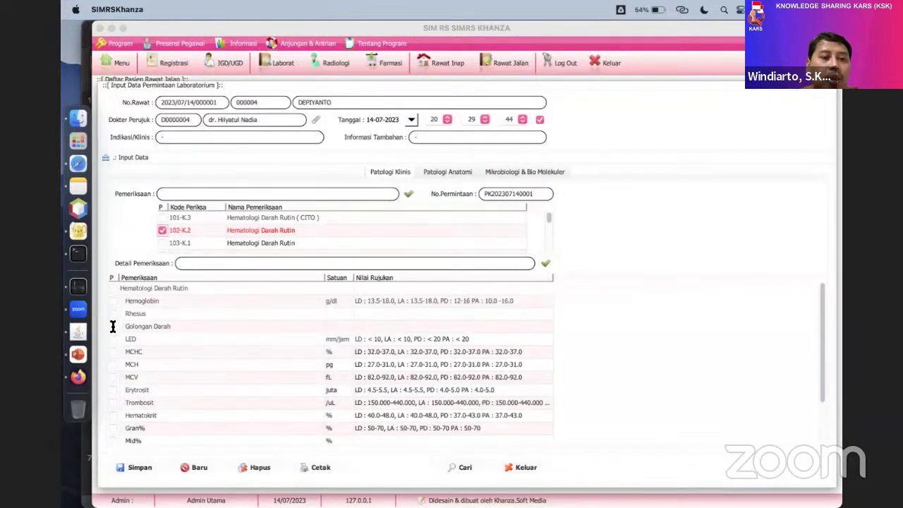
pyautogui.click(113, 313)
pyautogui.click(113, 326)
pyautogui.click(113, 352)
pyautogui.click(114, 404)
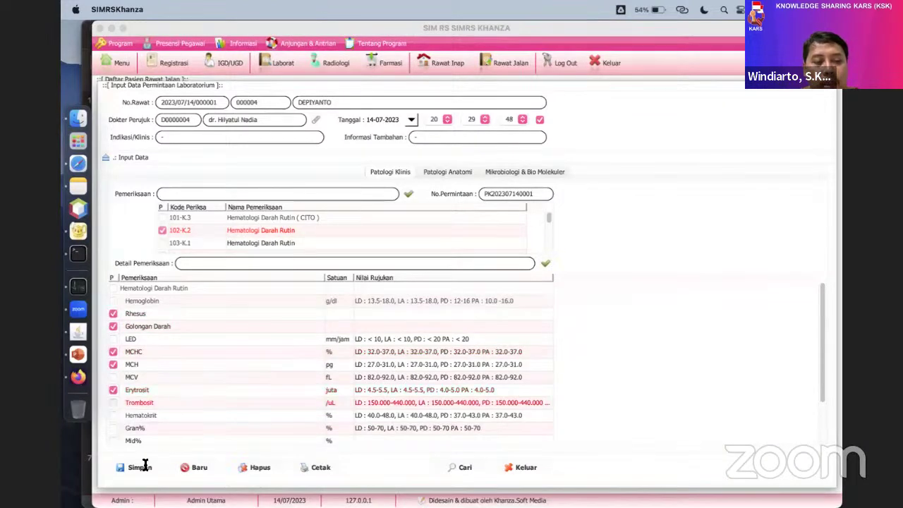
pyautogui.click(113, 415)
pyautogui.click(137, 468)
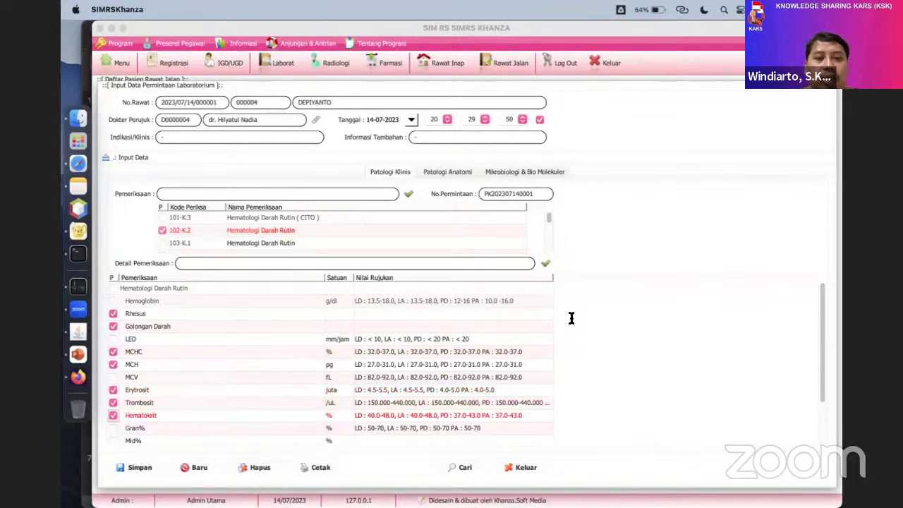
pyautogui.press('Return')
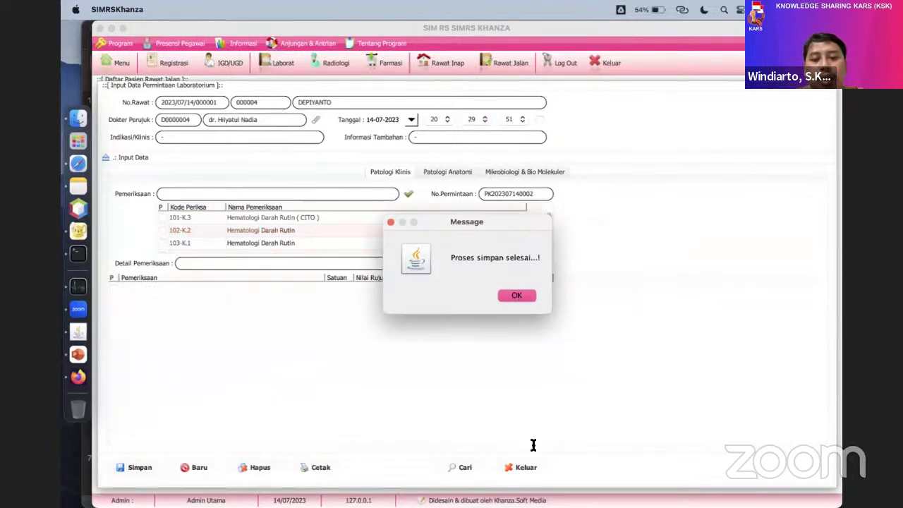
pyautogui.press('Return')
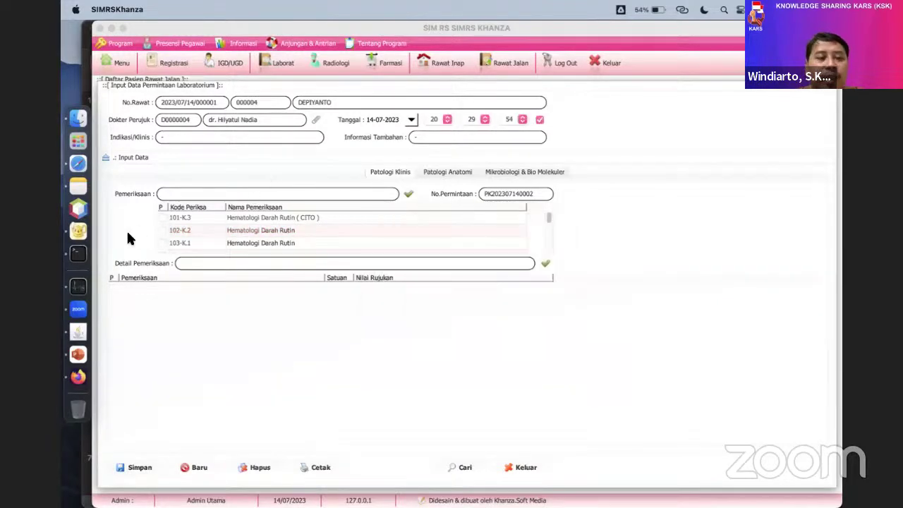
pyautogui.press('Escape')
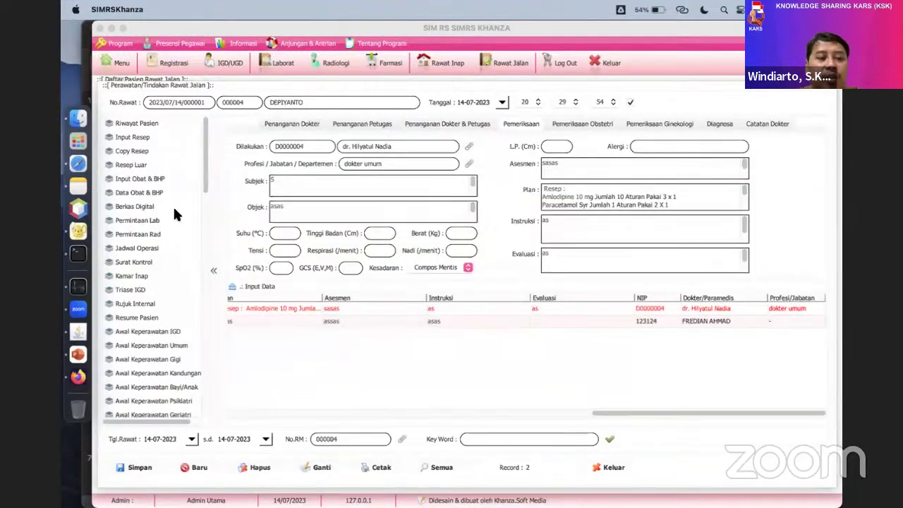
# Save a THORAX AP/PA radiology request with '-' in both information fields, then close the form.
pyautogui.click(125, 234)
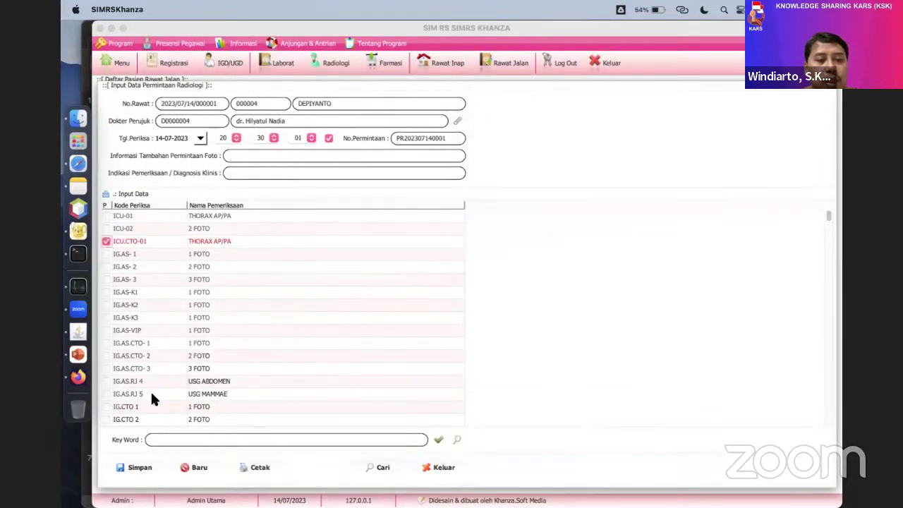
pyautogui.click(276, 155)
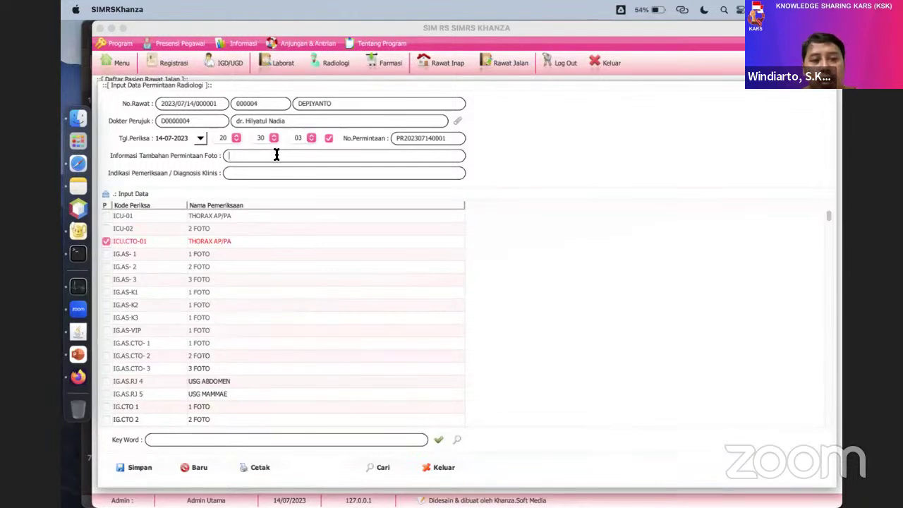
pyautogui.write('-')
pyautogui.press('Tab')
pyautogui.write('-')
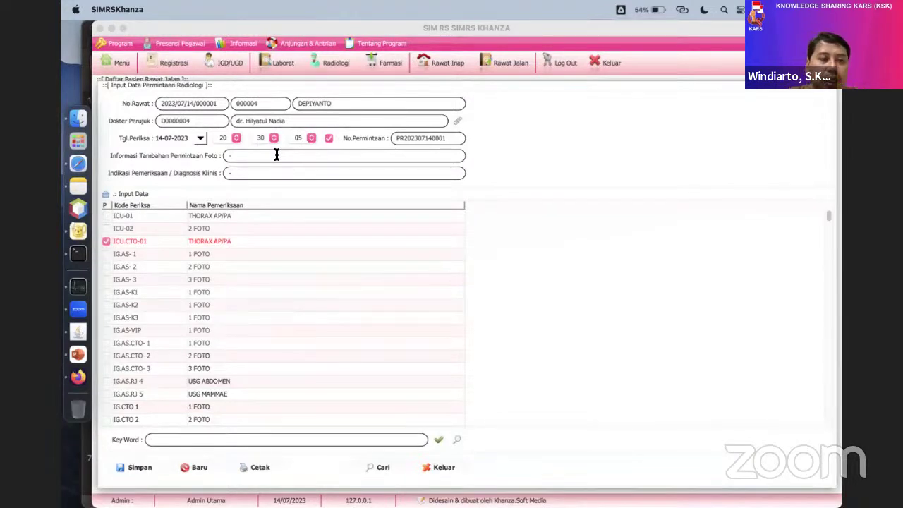
pyautogui.click(136, 467)
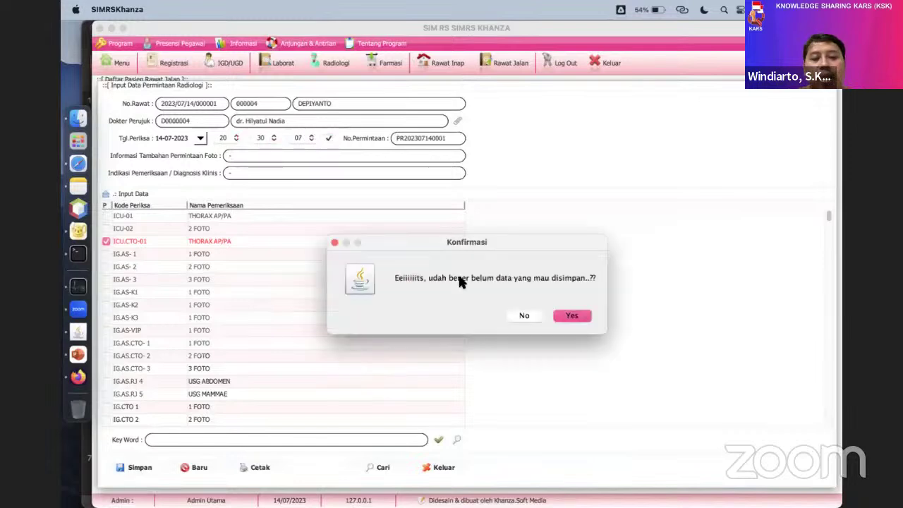
pyautogui.click(572, 315)
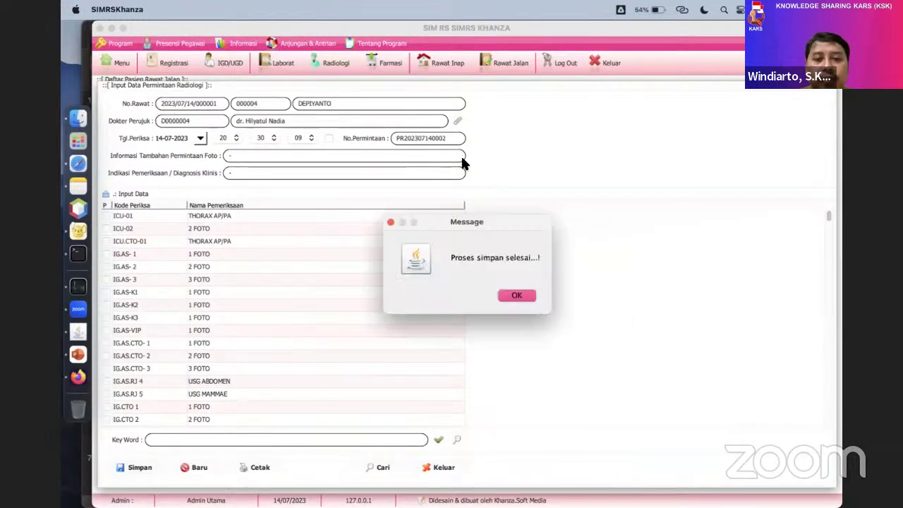
pyautogui.click(518, 295)
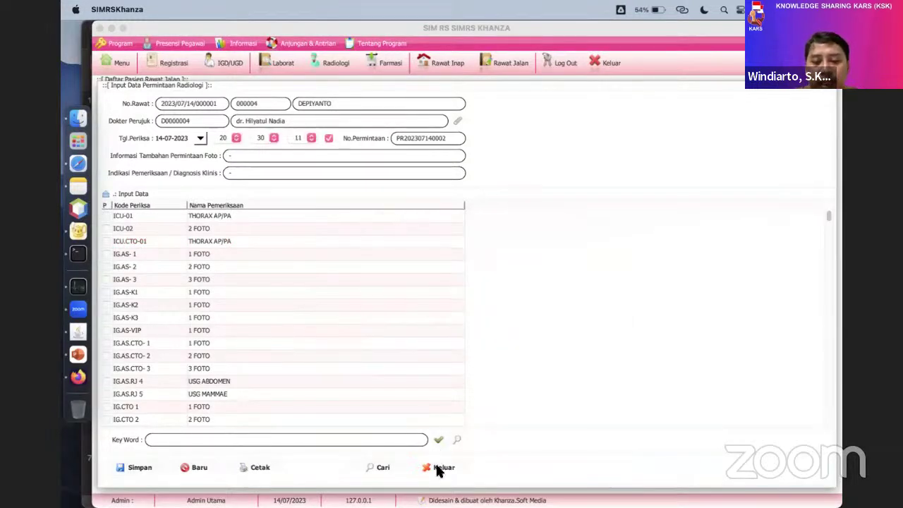
pyautogui.press('Escape')
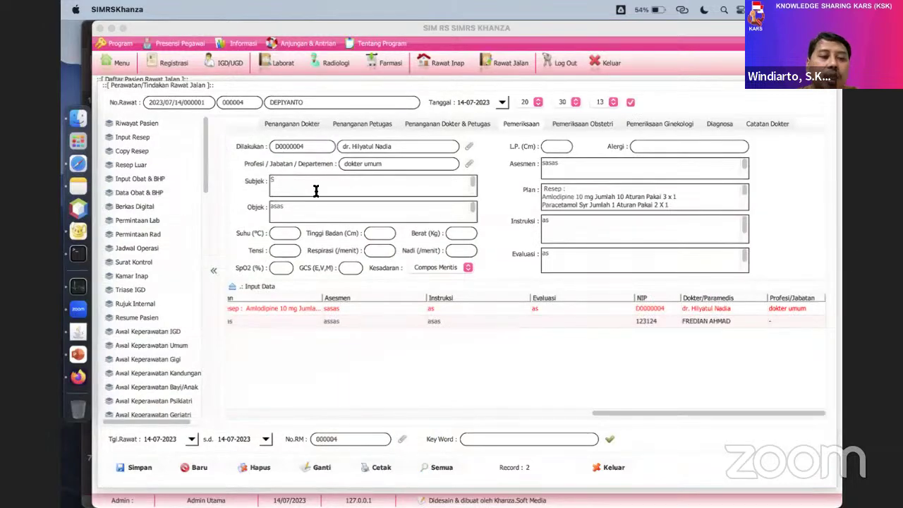
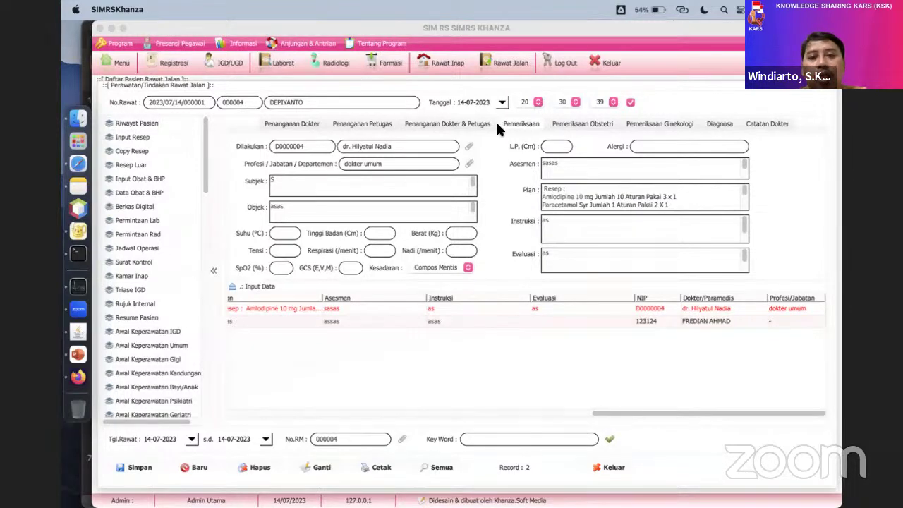
# Prescribe 10 Acyclovir 200 mg Tablets for the second outpatient in Rawat Jalan and save.
pyautogui.click(503, 65)
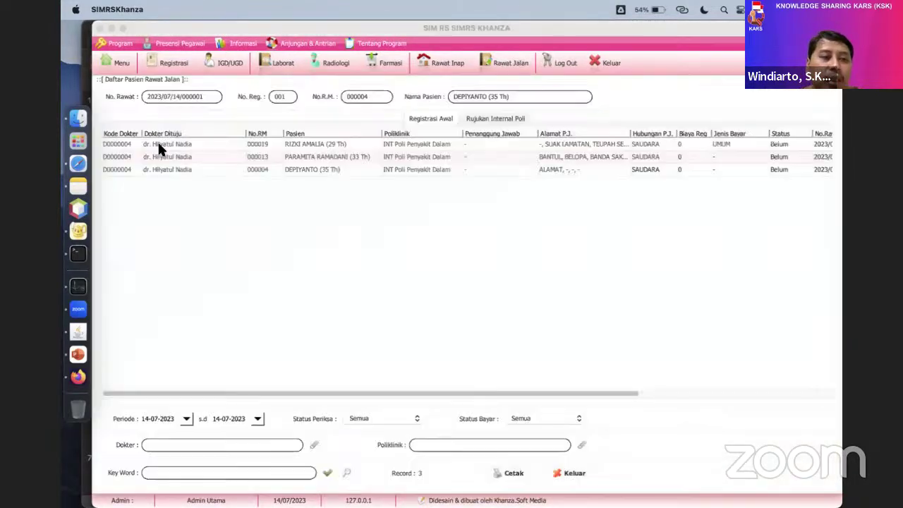
pyautogui.doubleClick(126, 157)
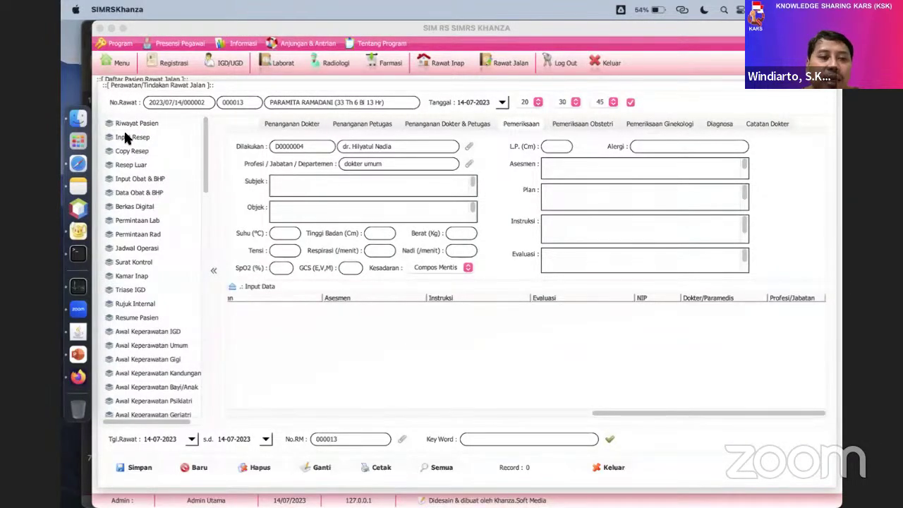
pyautogui.click(127, 137)
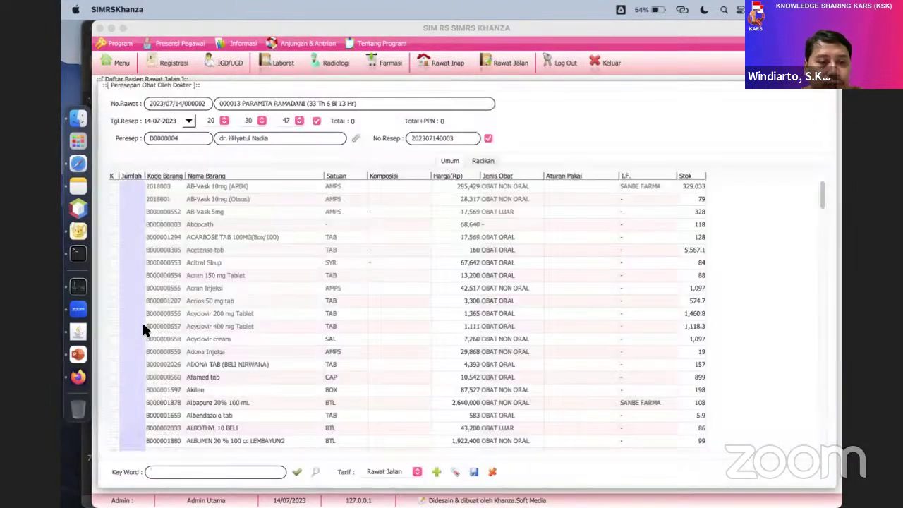
pyautogui.scroll(-5, 142, 321)
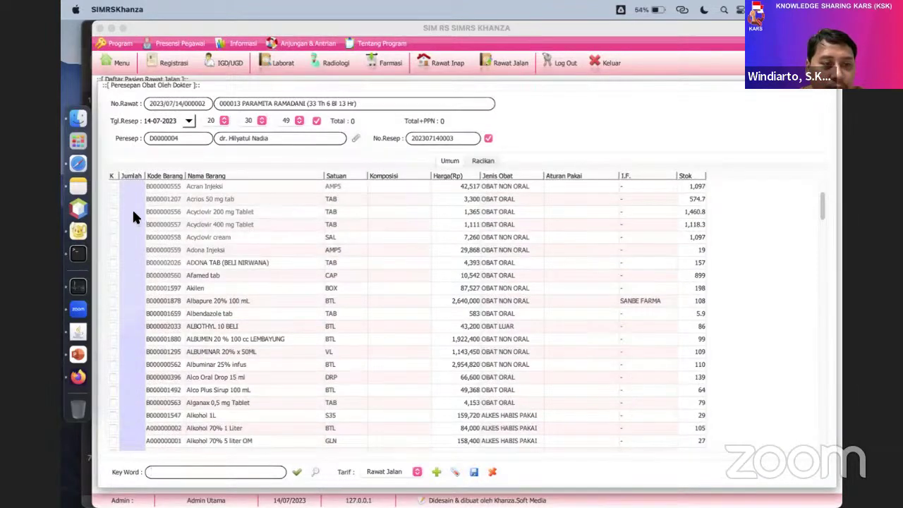
pyautogui.click(132, 212)
pyautogui.write('10')
pyautogui.press('Return')
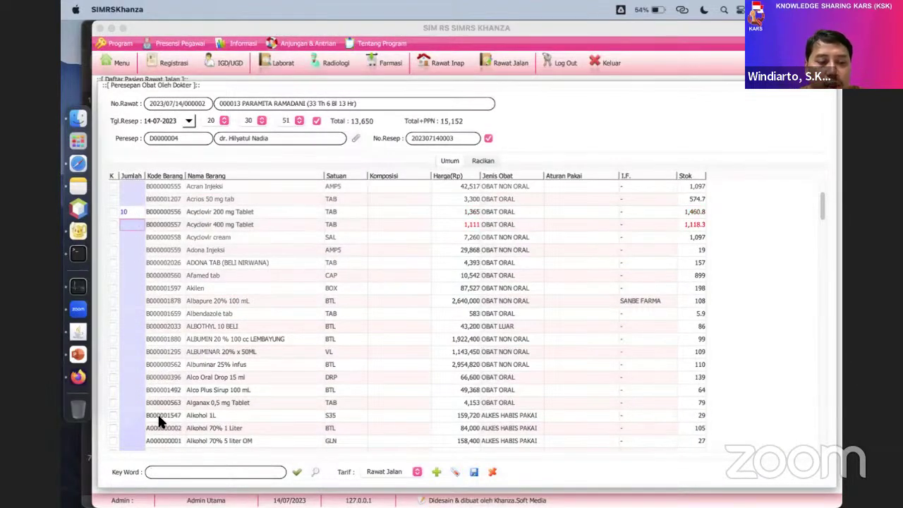
pyautogui.click(473, 471)
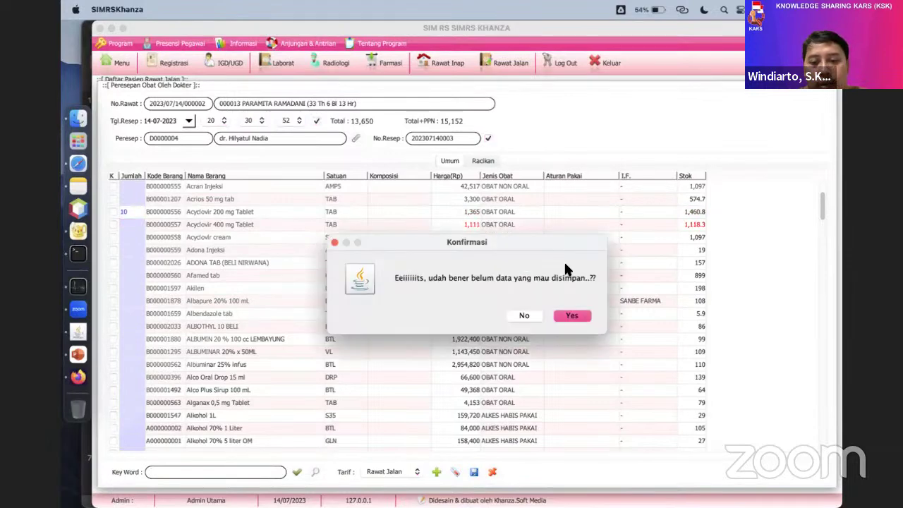
pyautogui.click(572, 317)
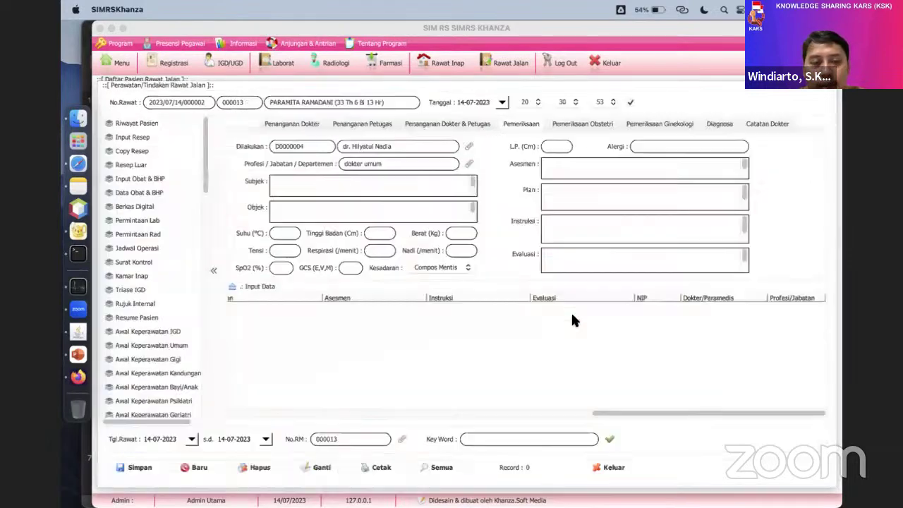
# Save a lab request for routine hematology 102-K.2 with all items, entering '-' in the extra fields.
pyautogui.click(148, 222)
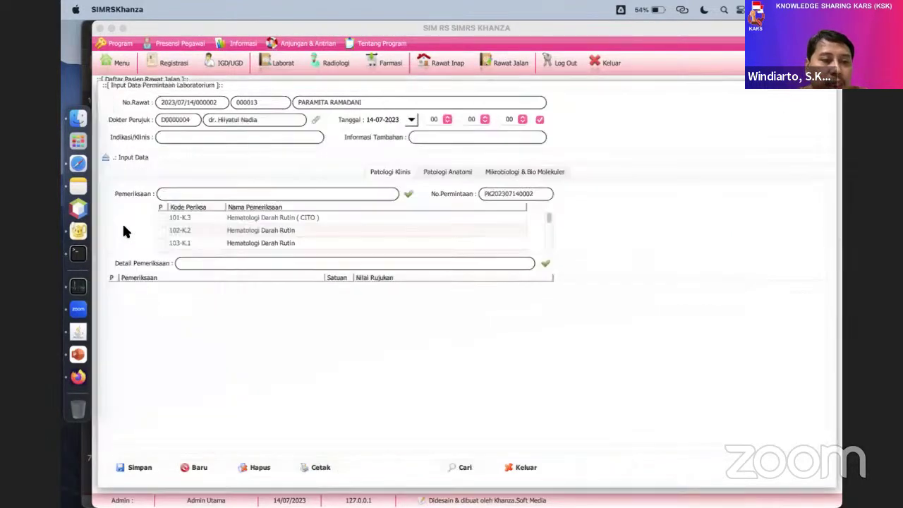
pyautogui.click(161, 230)
pyautogui.rightClick(160, 318)
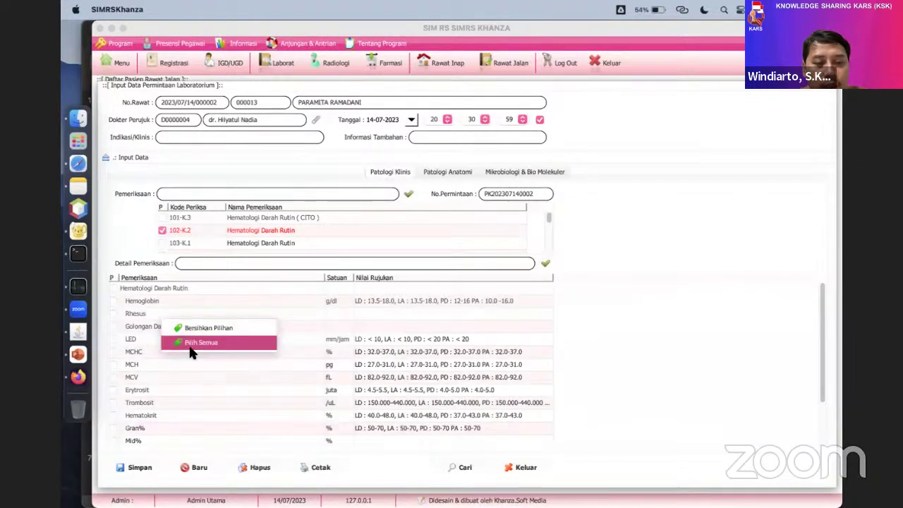
pyautogui.click(189, 344)
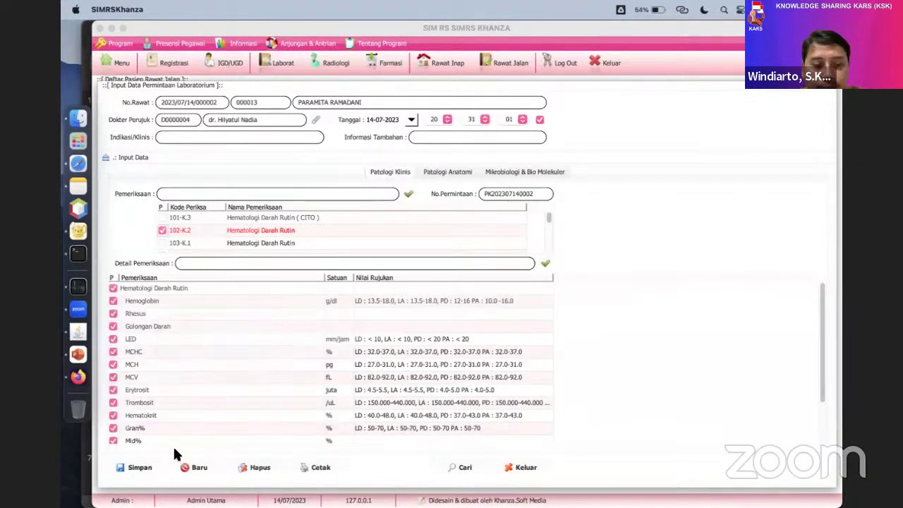
pyautogui.hotkey('alt', 's')
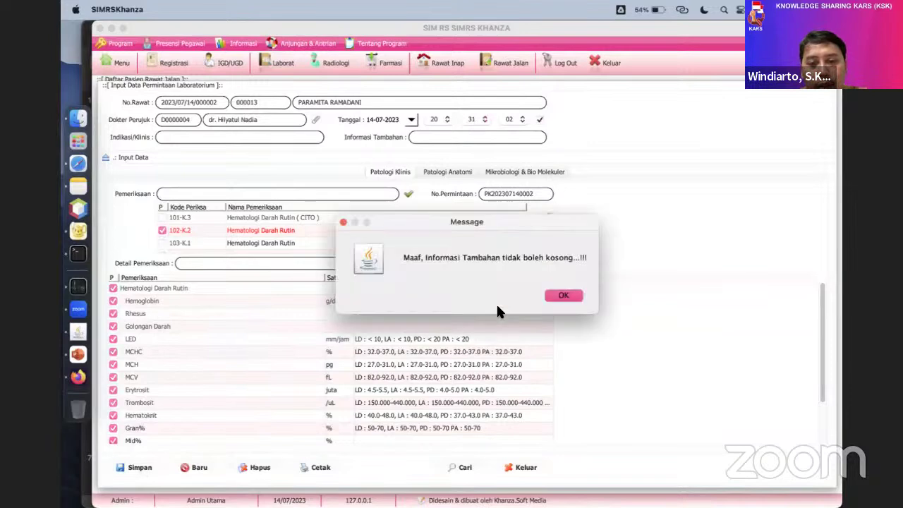
pyautogui.click(564, 294)
pyautogui.write('-')
pyautogui.click(264, 139)
pyautogui.write('-')
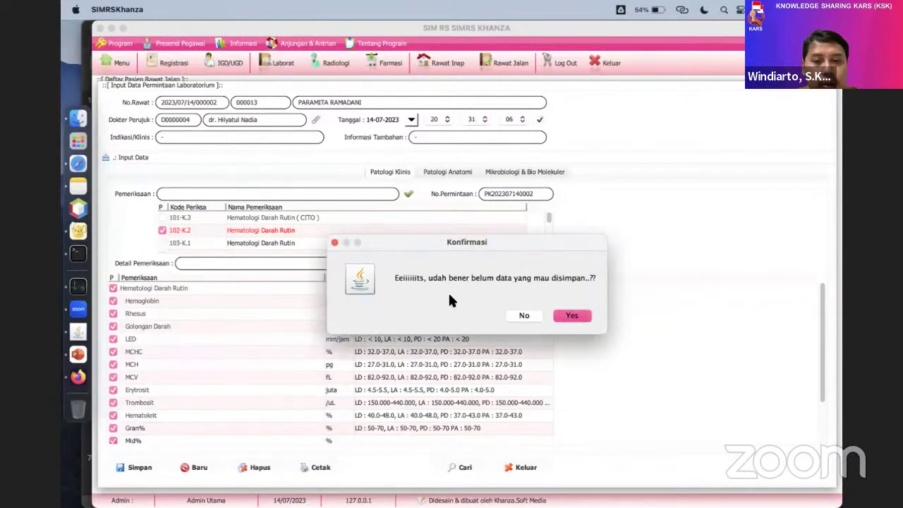
pyautogui.click(574, 315)
pyautogui.click(526, 293)
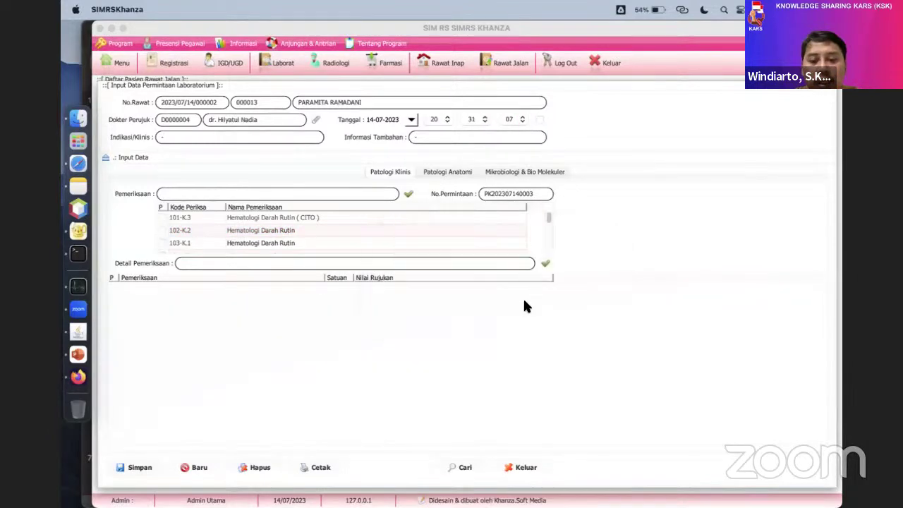
pyautogui.click(526, 467)
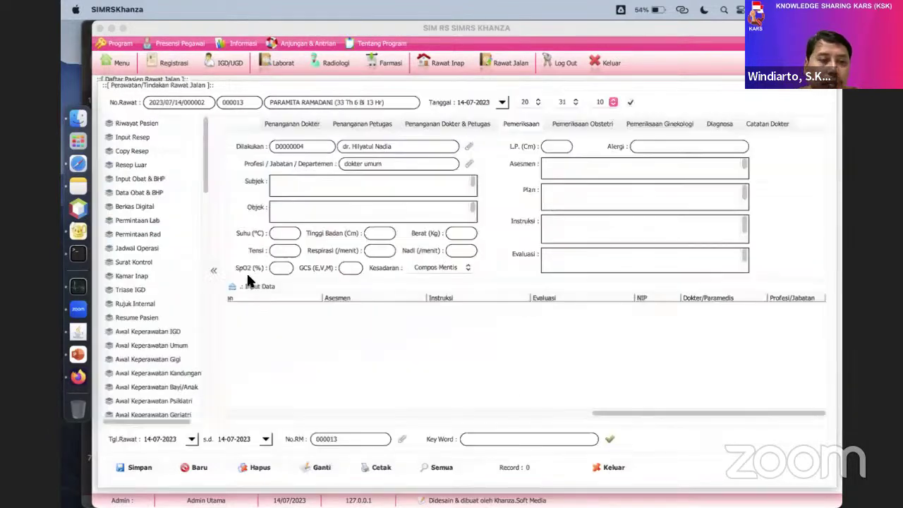
# Save a THORAX AP/PA (ICU.CTO-01) radiology request with '-' for photo info and clinical indication.
pyautogui.click(127, 233)
pyautogui.click(106, 241)
pyautogui.click(239, 156)
pyautogui.write('-')
pyautogui.click(234, 172)
pyautogui.write('-')
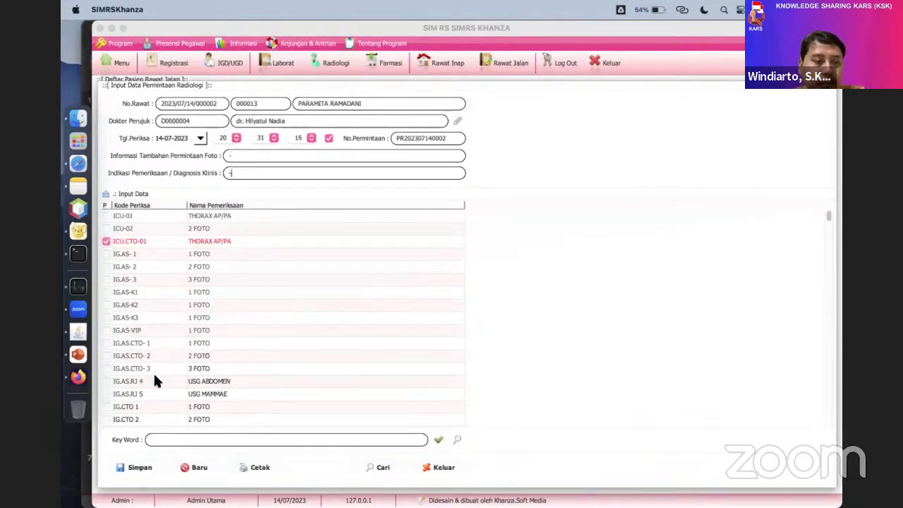
pyautogui.click(138, 465)
pyautogui.click(572, 313)
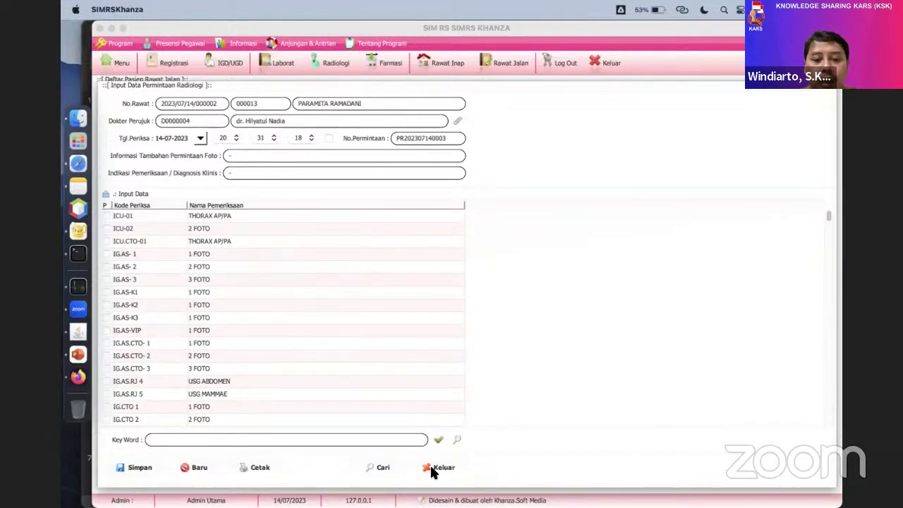
pyautogui.click(516, 297)
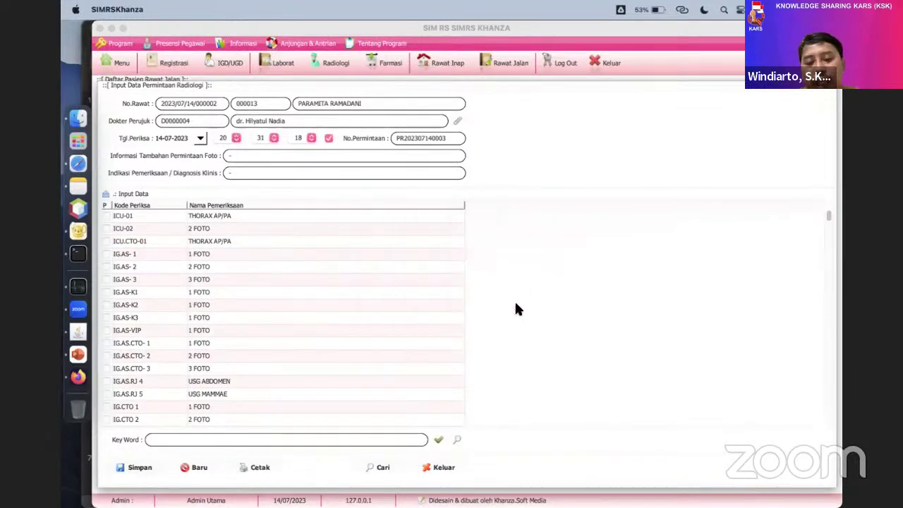
pyautogui.click(443, 466)
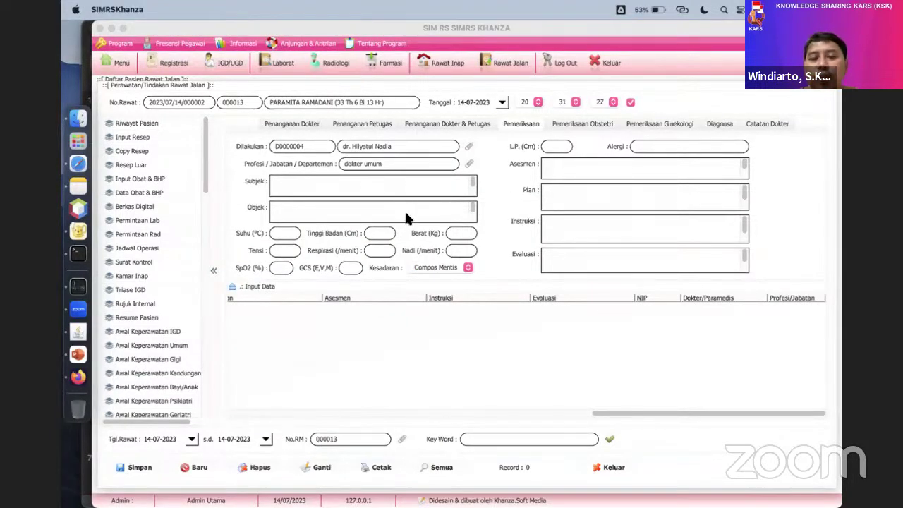
# Review Farmasi's Daftar Resep Dokter, select the earliest prescription, then bring up Anjungan & Antrian options.
pyautogui.click(387, 56)
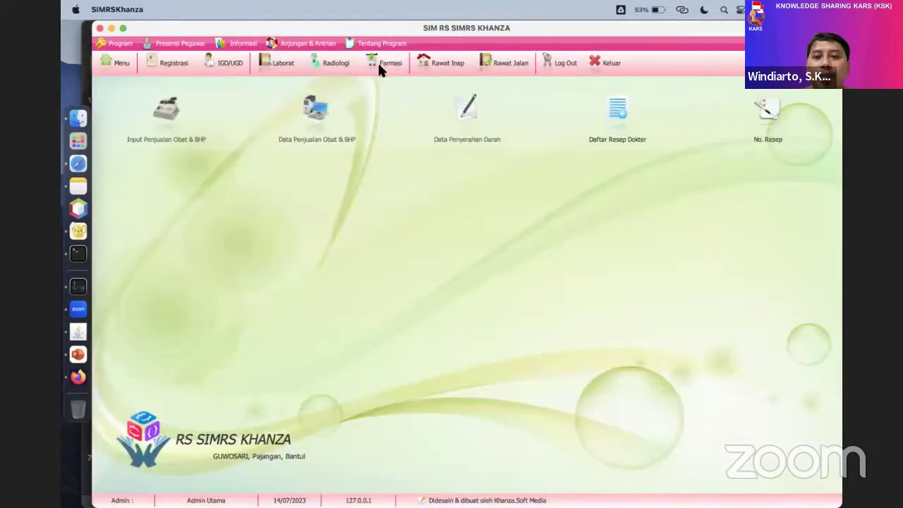
pyautogui.click(611, 115)
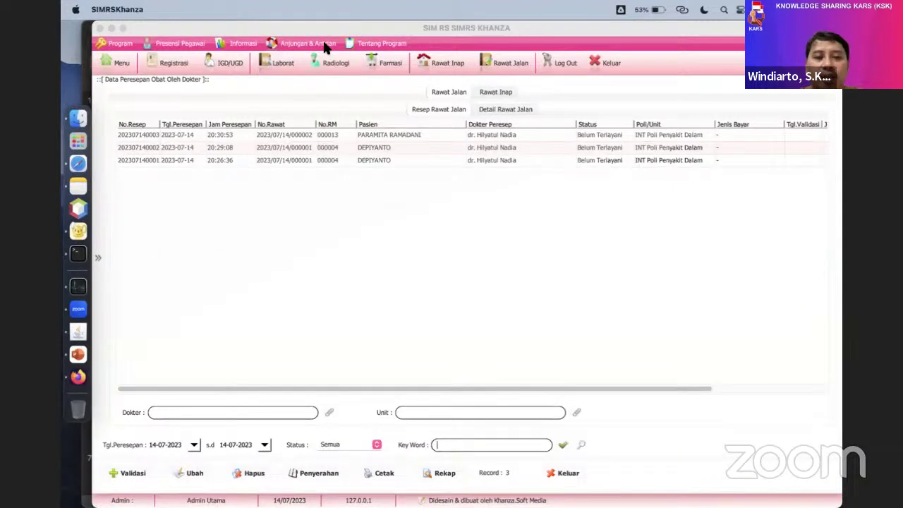
pyautogui.click(380, 162)
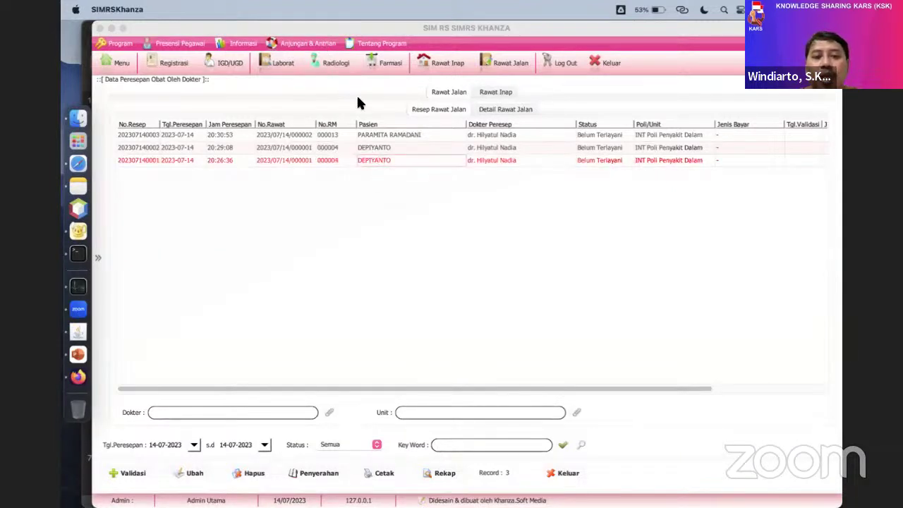
pyautogui.hscroll(5, 304, 172)
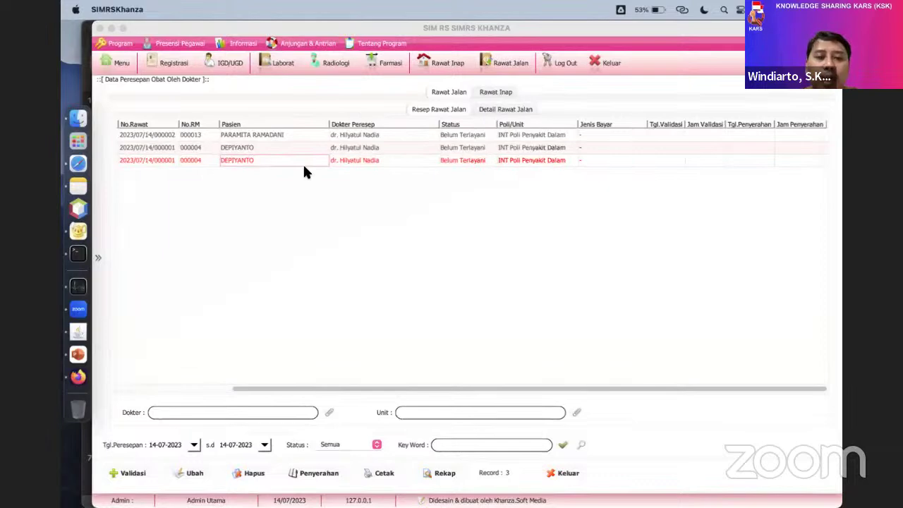
pyautogui.hscroll(-5, 304, 168)
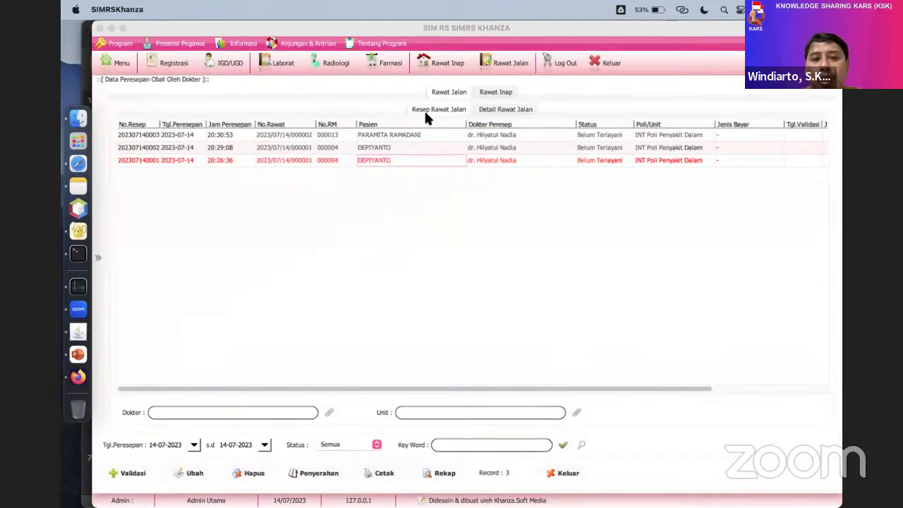
pyautogui.click(327, 41)
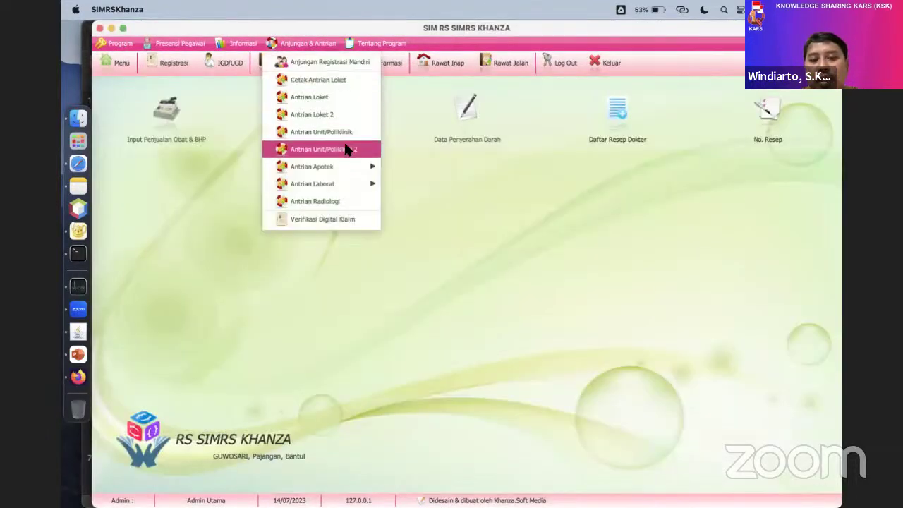
pyautogui.moveTo(356, 170)
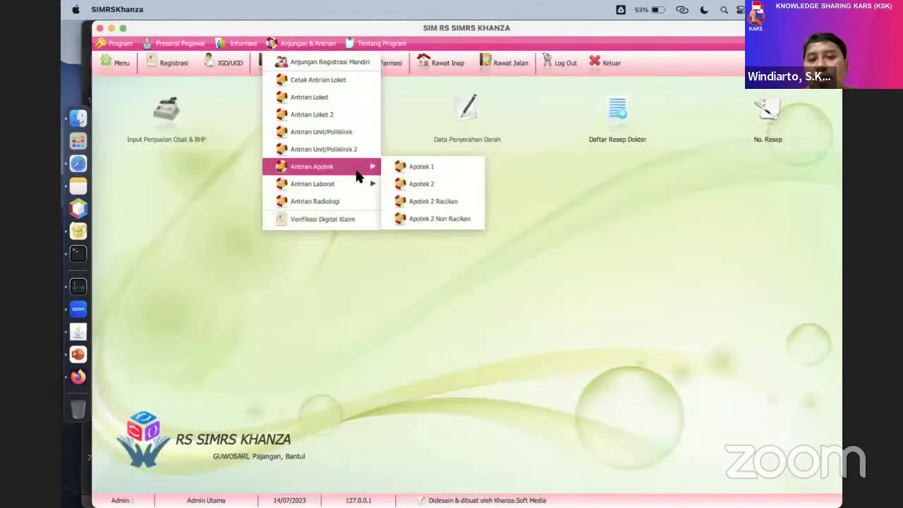
# Open the Apotek 2 queue display in Safari, copy its web address, and close Safari.
pyautogui.click(432, 183)
pyautogui.click(518, 35)
pyautogui.press('super+c')
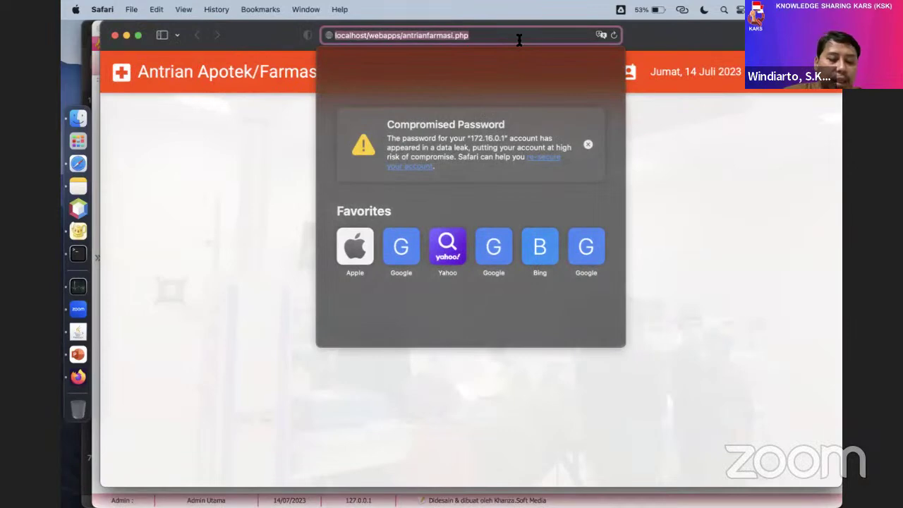
pyautogui.click(115, 35)
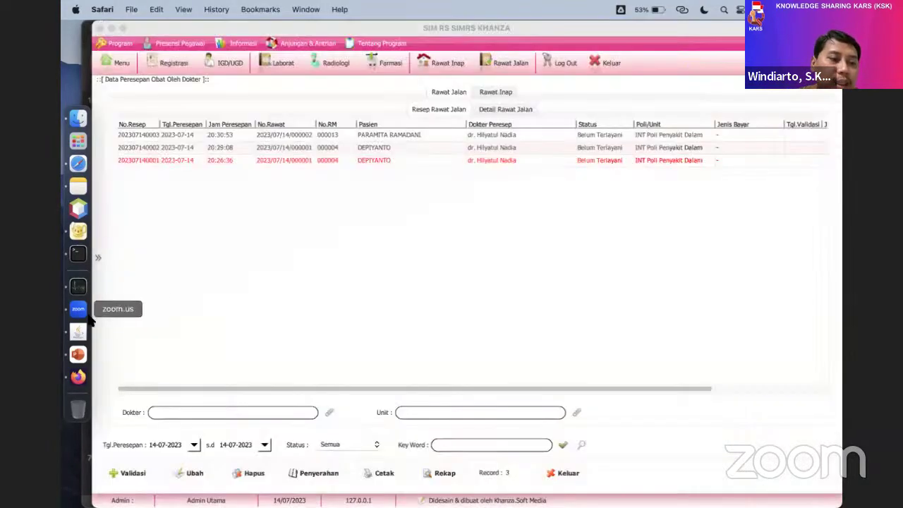
# Load the pharmacy queue page (localhost/webapps/antrianfarmasi.php) in Firefox, then return to SIMRS Khanza.
pyautogui.click(78, 377)
pyautogui.click(442, 62)
pyautogui.press('super+v')
pyautogui.press('Return')
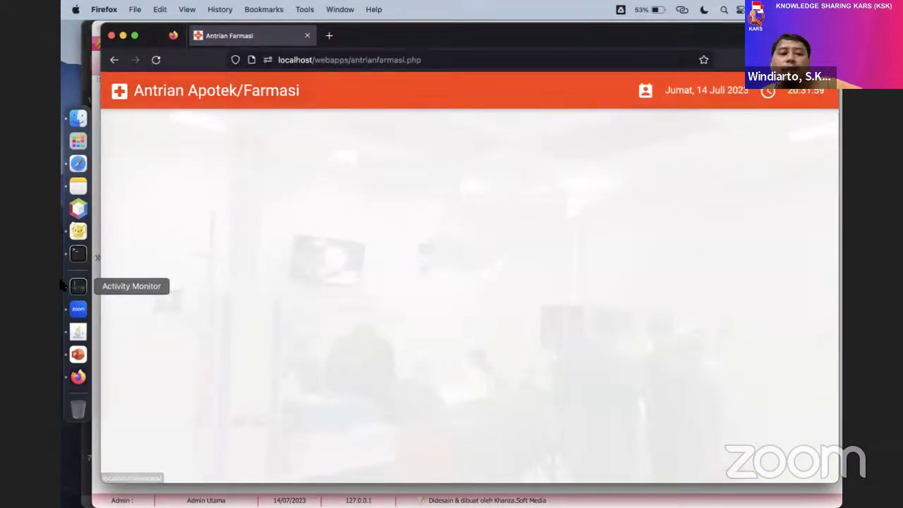
pyautogui.click(76, 331)
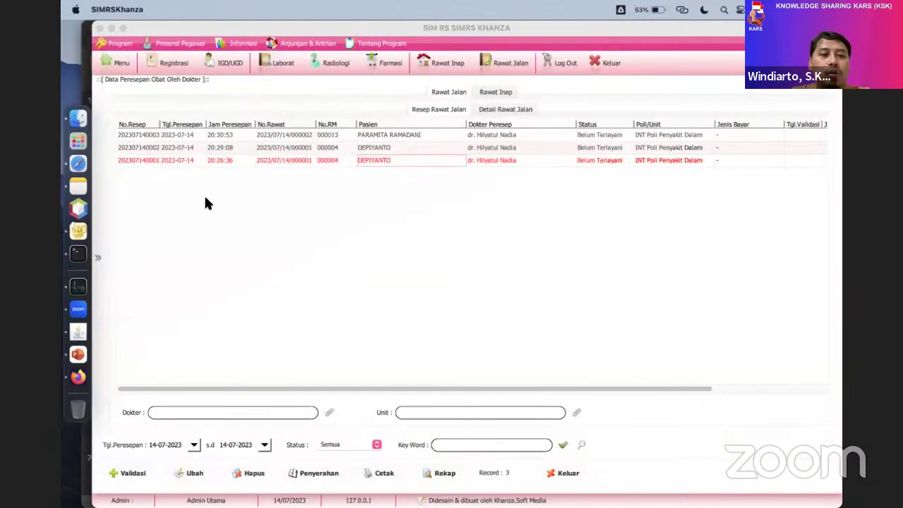
# Scroll through the Data Peresepan columns, select the 20:26:36 prescription, and expand the >> side panel.
pyautogui.click(163, 150)
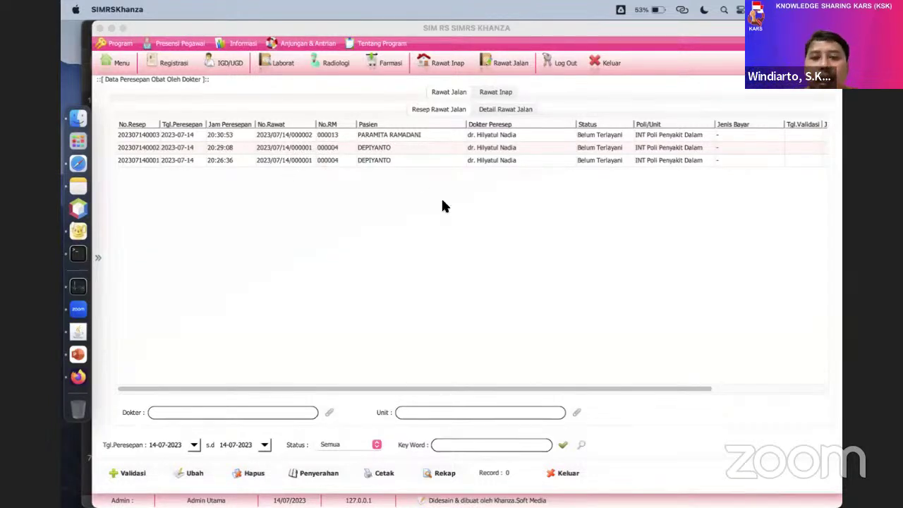
pyautogui.hscroll(5, 443, 206)
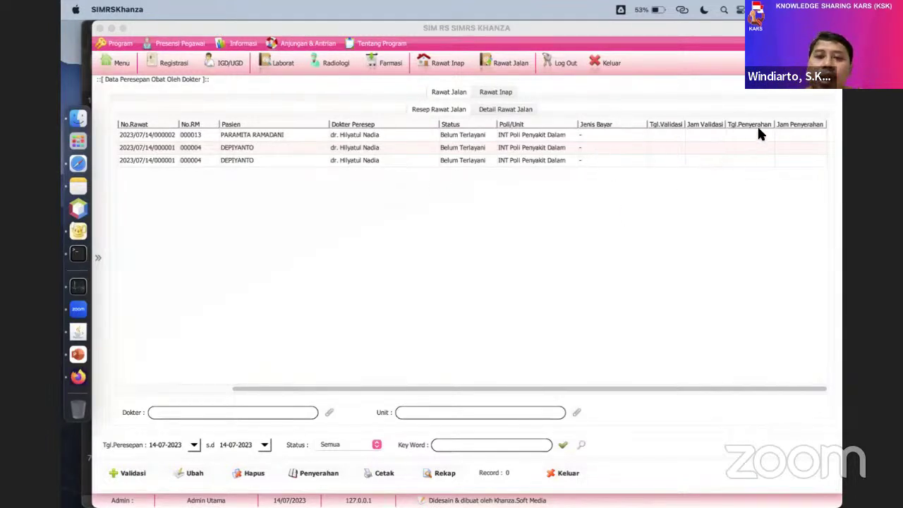
pyautogui.hscroll(-5, 749, 135)
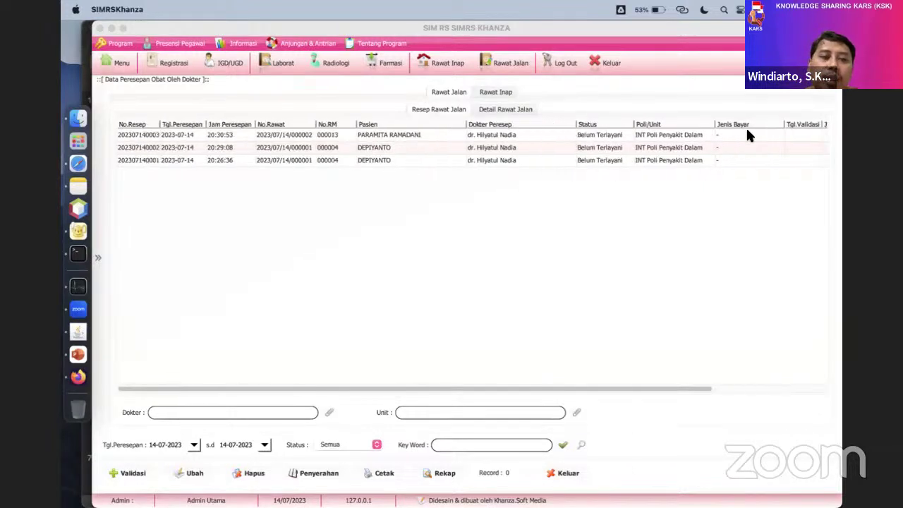
pyautogui.hscroll(5, 751, 137)
pyautogui.hscroll(-5, 713, 160)
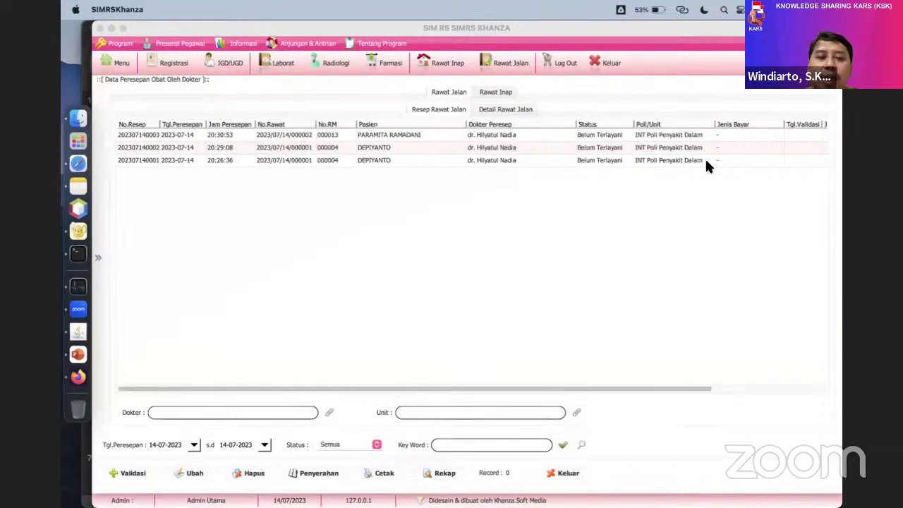
pyautogui.hscroll(5, 226, 138)
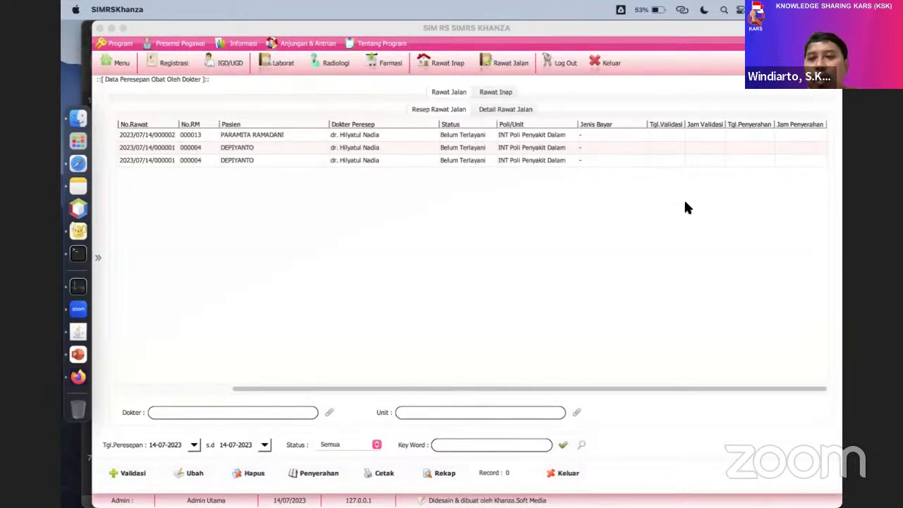
pyautogui.hscroll(-5, 687, 206)
pyautogui.click(122, 159)
pyautogui.click(99, 257)
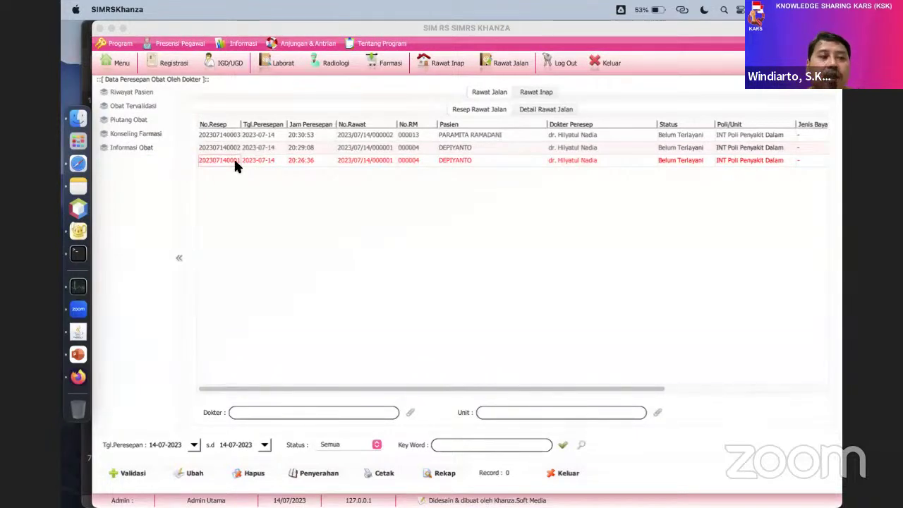
pyautogui.click(147, 91)
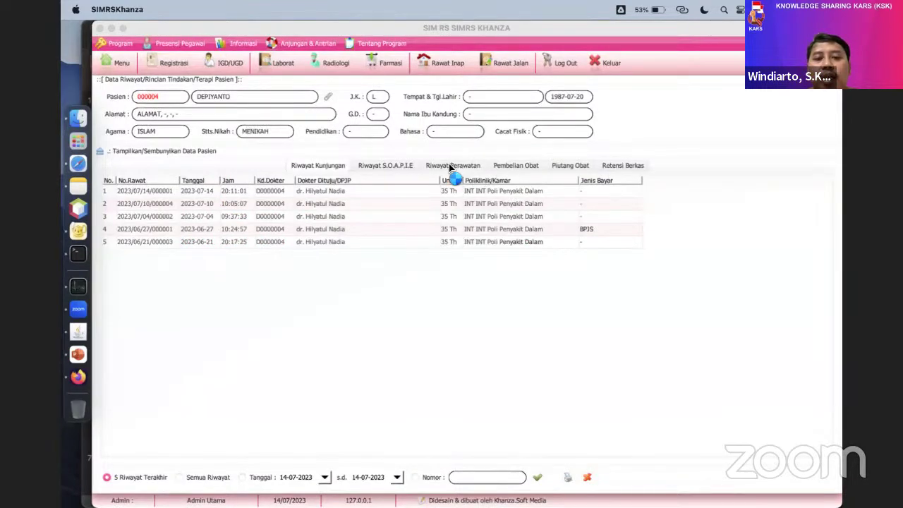
pyautogui.scroll(-10, 433, 155)
pyautogui.scroll(10, 432, 155)
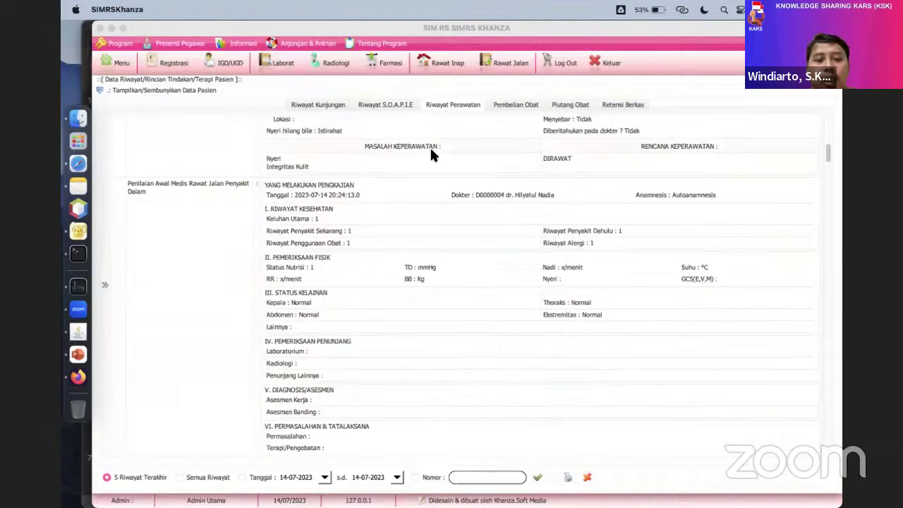
pyautogui.scroll(-5, 432, 156)
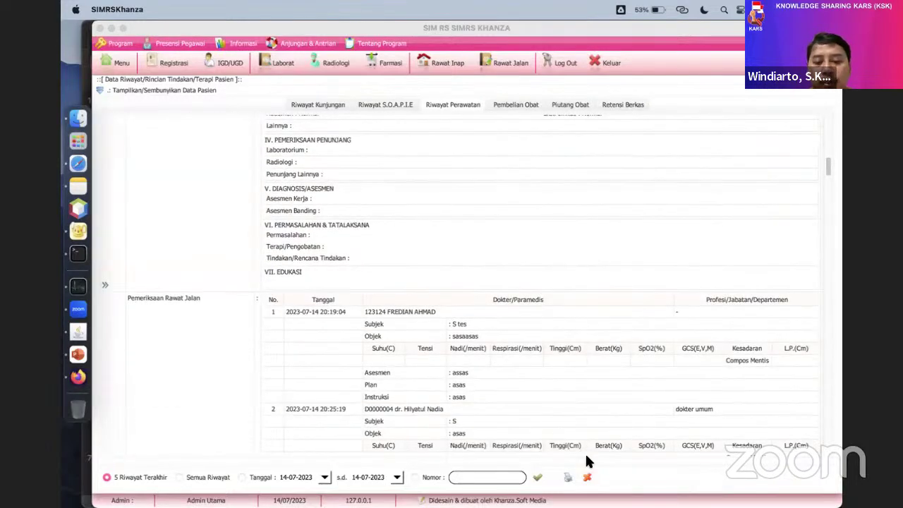
pyautogui.click(588, 478)
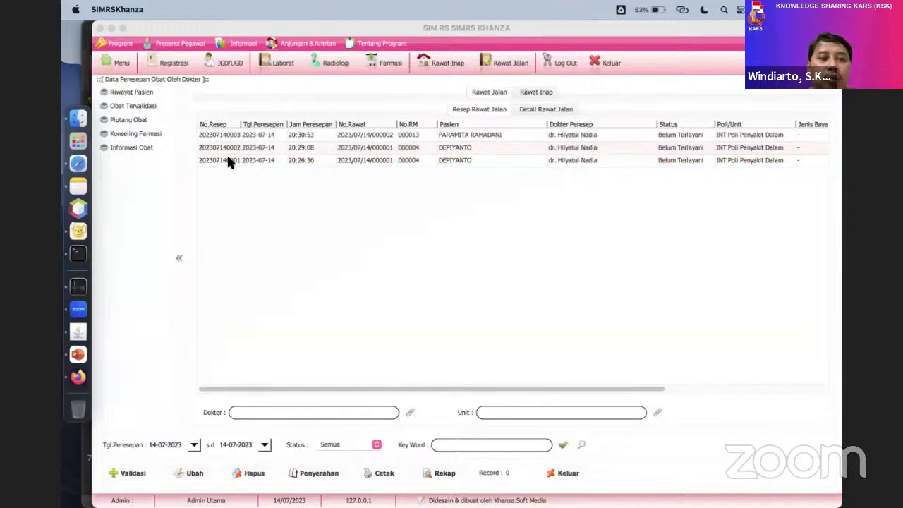
# Open and close the Informasi Obat and Konseling Farmasi forms for the patient.
pyautogui.click(130, 150)
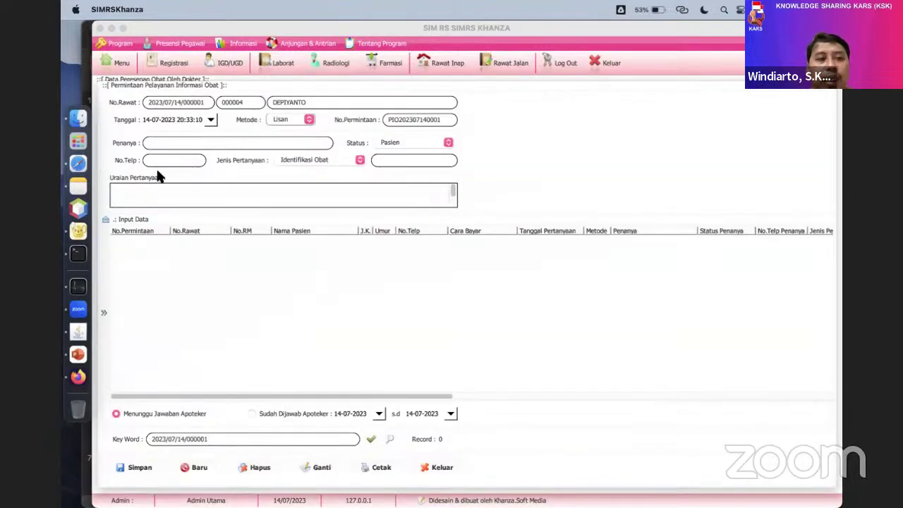
pyautogui.click(441, 467)
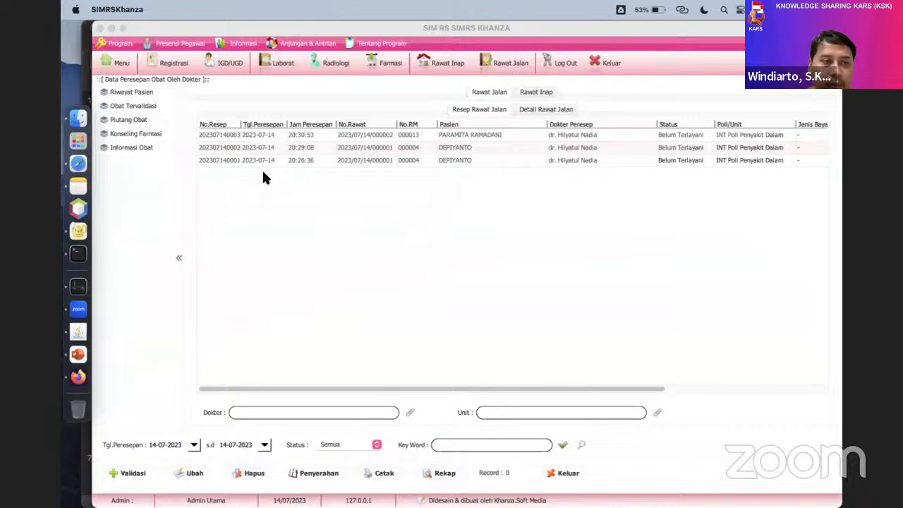
pyautogui.click(118, 133)
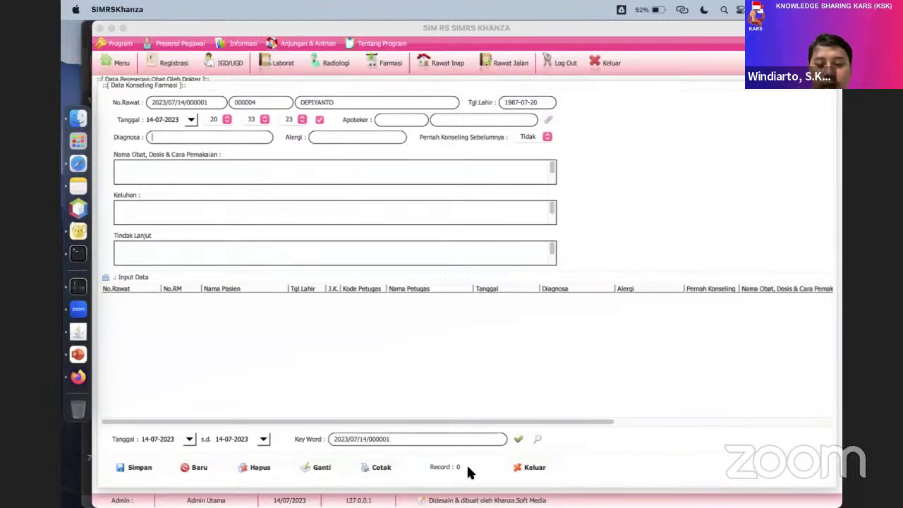
pyautogui.click(542, 466)
# Start Validasi for the 20:26:36 prescription and switch to the Firefox queue page.
pyautogui.click(244, 162)
pyautogui.click(220, 161)
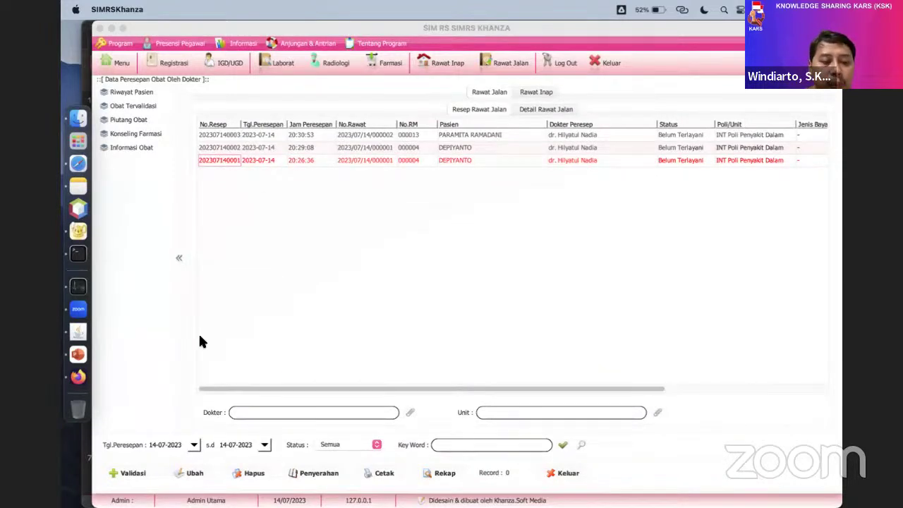
pyautogui.click(133, 473)
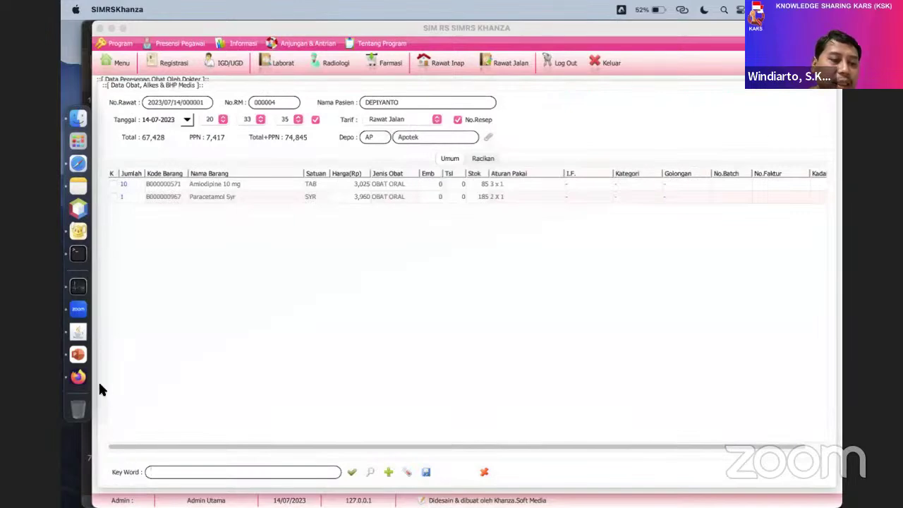
pyautogui.click(78, 376)
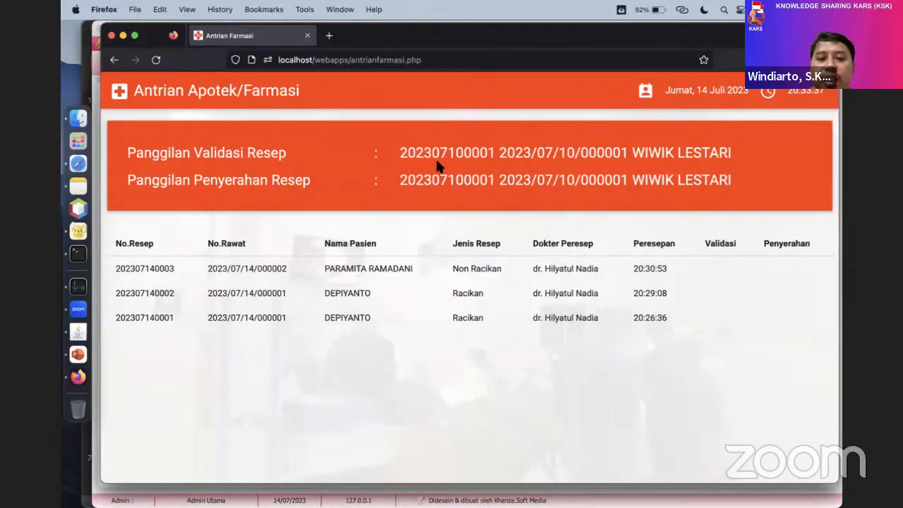
# Inspect the Panggilan Validasi Resep line now announcing the 20:26 prescription.
pyautogui.moveTo(706, 151); pyautogui.dragTo(375, 134)
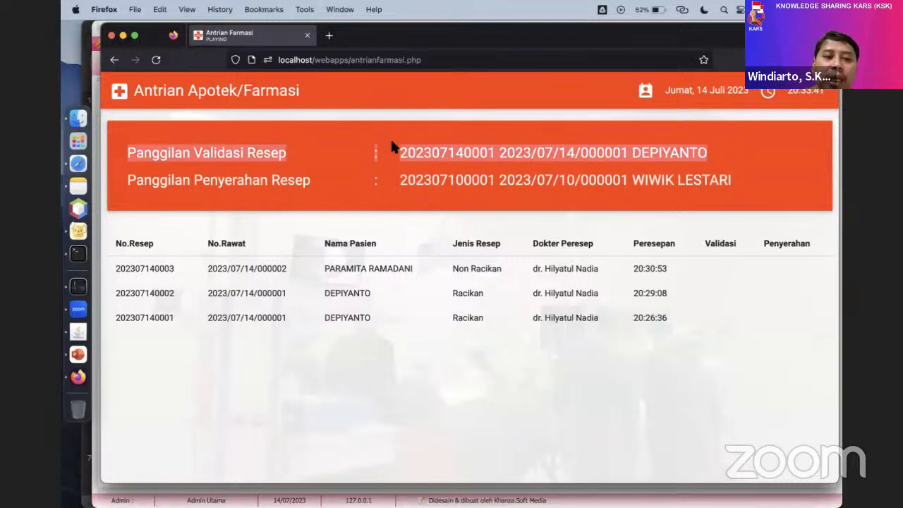
pyautogui.click(392, 148)
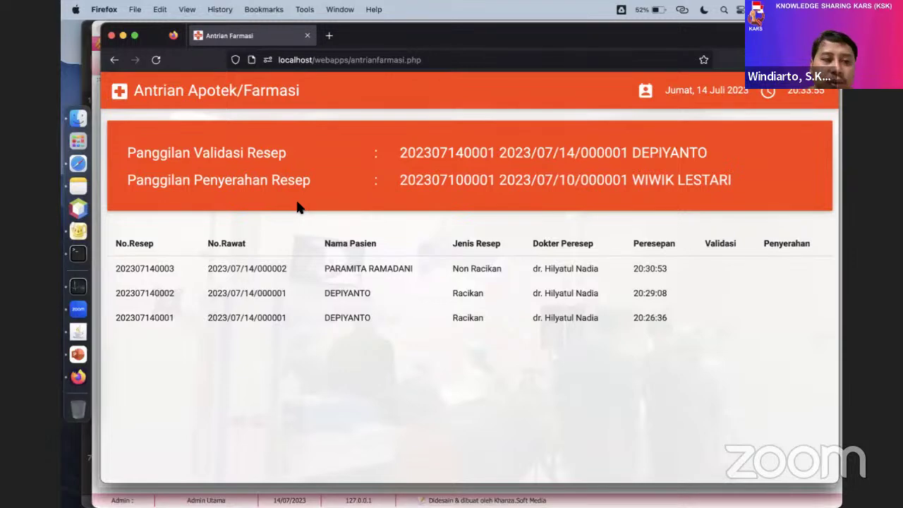
# On the Racikan tab of the validation form, set Acetensa to 16 and Acrios 50 mg to 10.
pyautogui.click(78, 332)
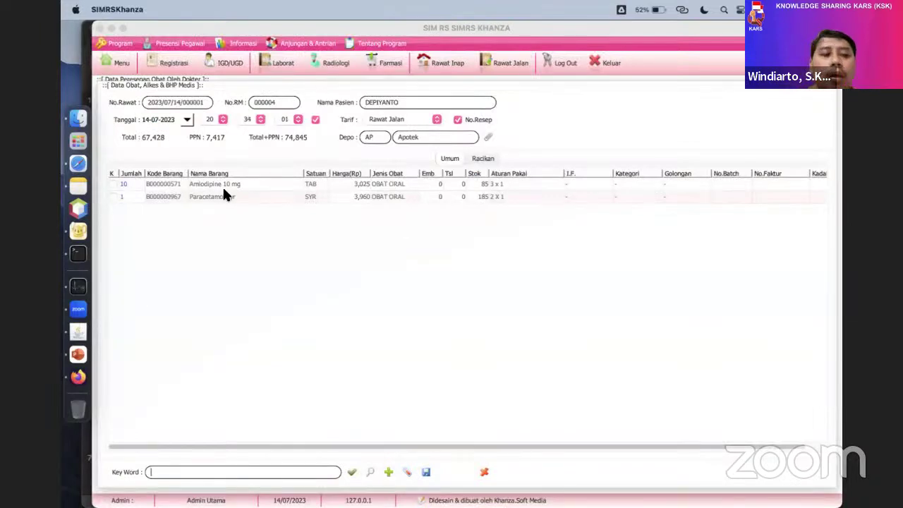
pyautogui.click(486, 157)
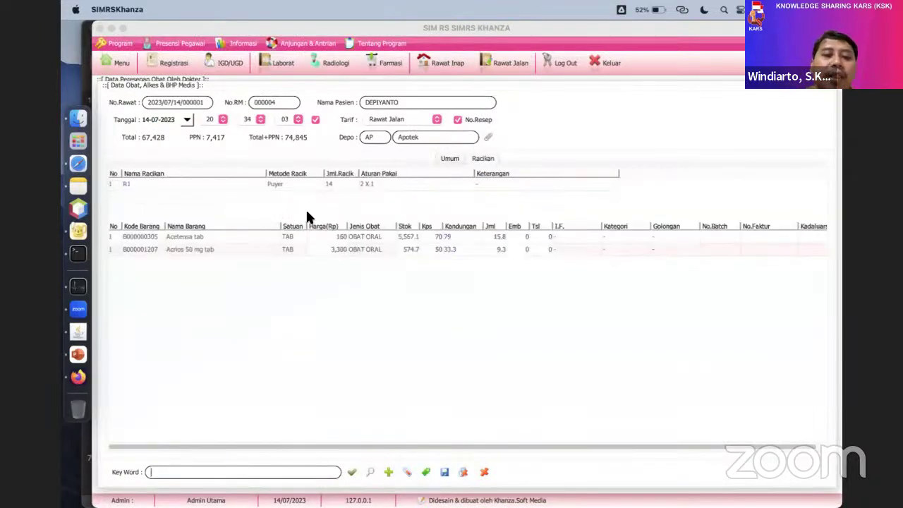
pyautogui.click(445, 161)
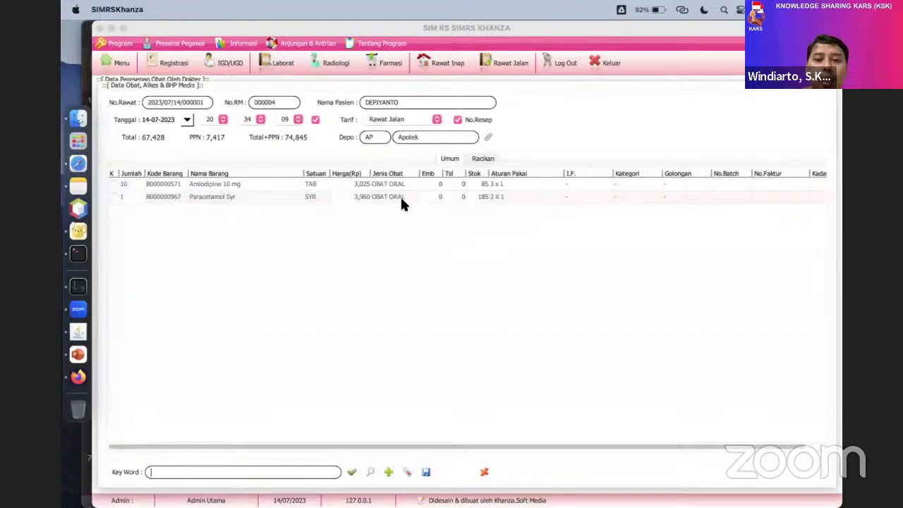
pyautogui.click(484, 159)
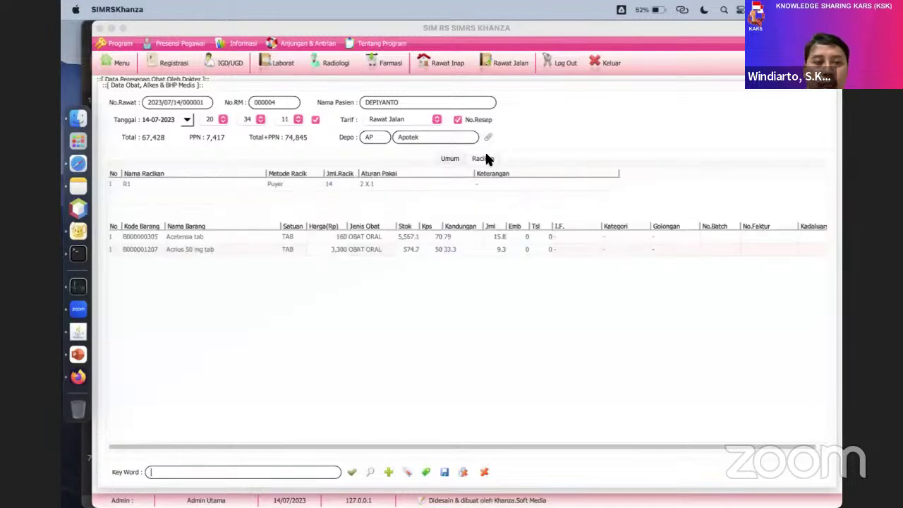
pyautogui.doubleClick(491, 237)
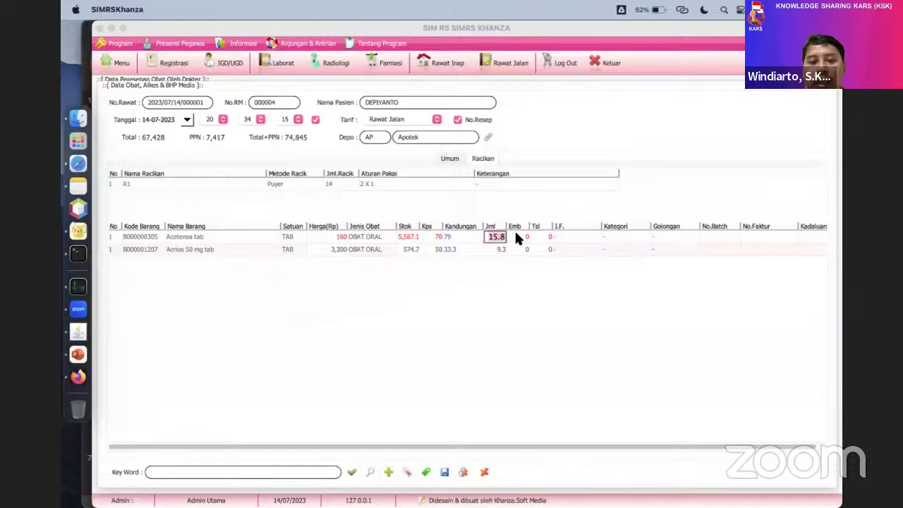
pyautogui.write('16')
pyautogui.press('Return')
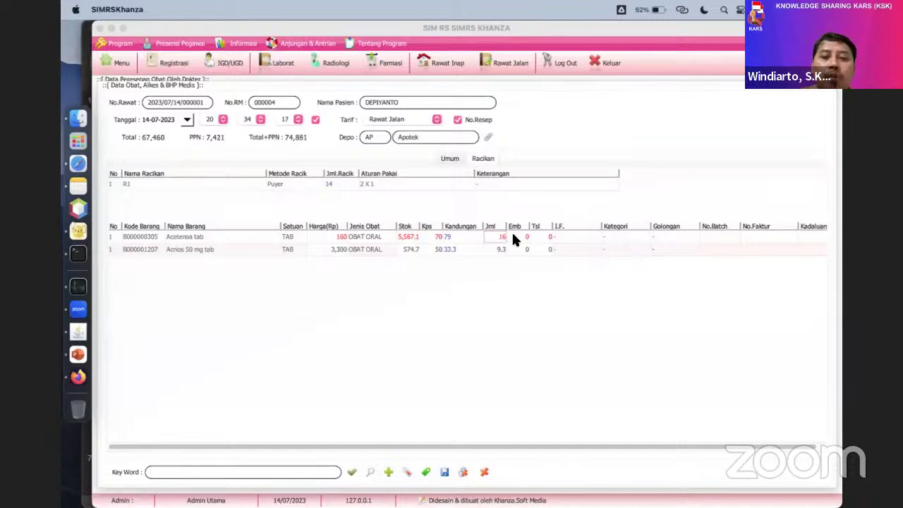
pyautogui.doubleClick(496, 249)
pyautogui.write('10')
pyautogui.press('Return')
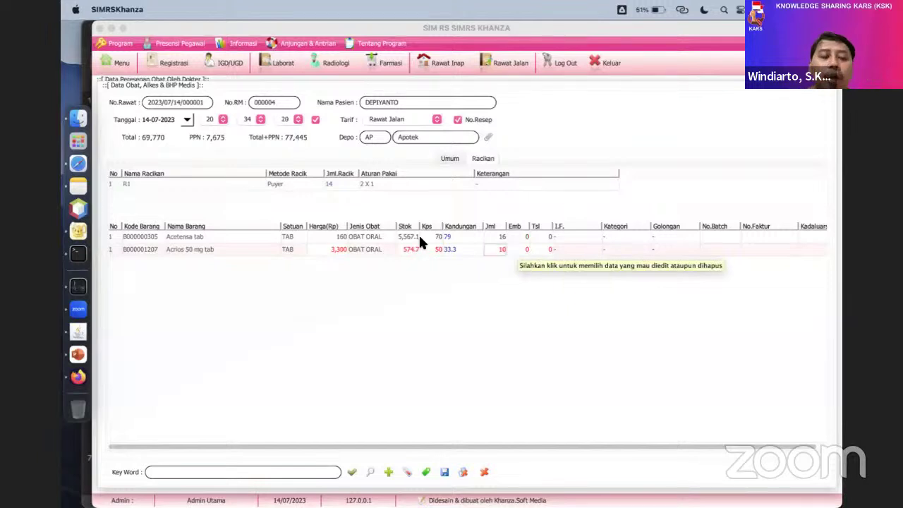
# Check the full medicine list, then save the validated prescription totalling 69,770.
pyautogui.click(449, 157)
pyautogui.click(353, 473)
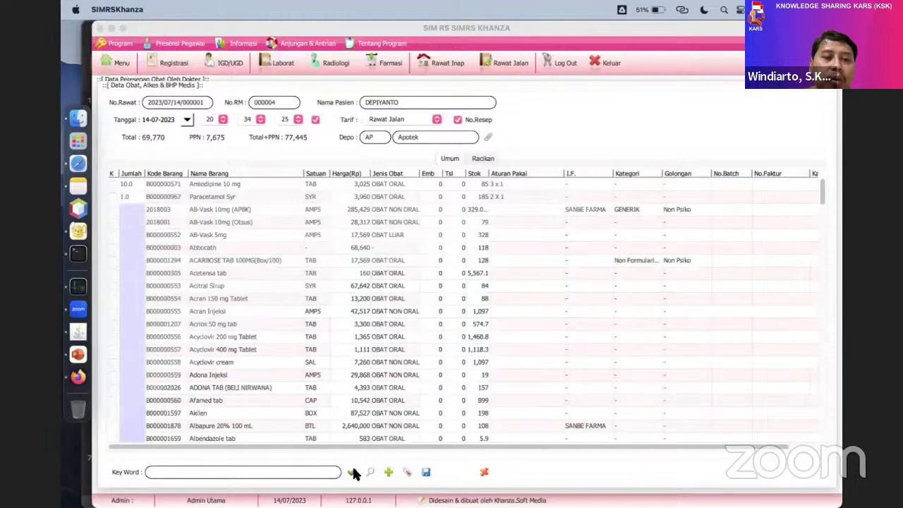
pyautogui.scroll(-1, 384, 223)
pyautogui.scroll(15, 381, 219)
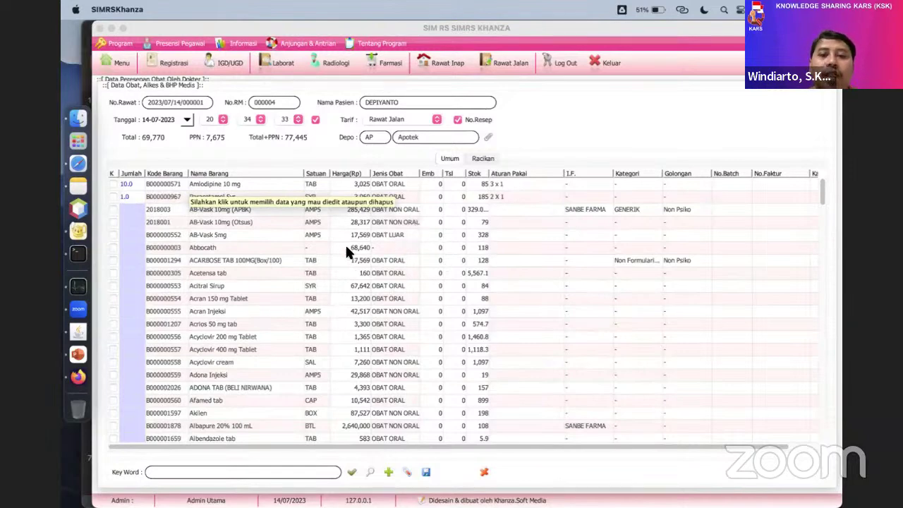
pyautogui.click(484, 159)
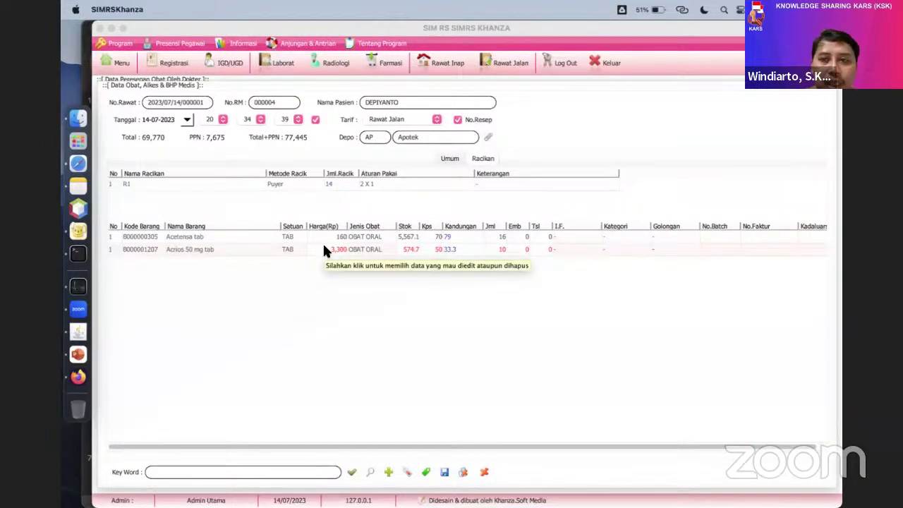
pyautogui.click(445, 472)
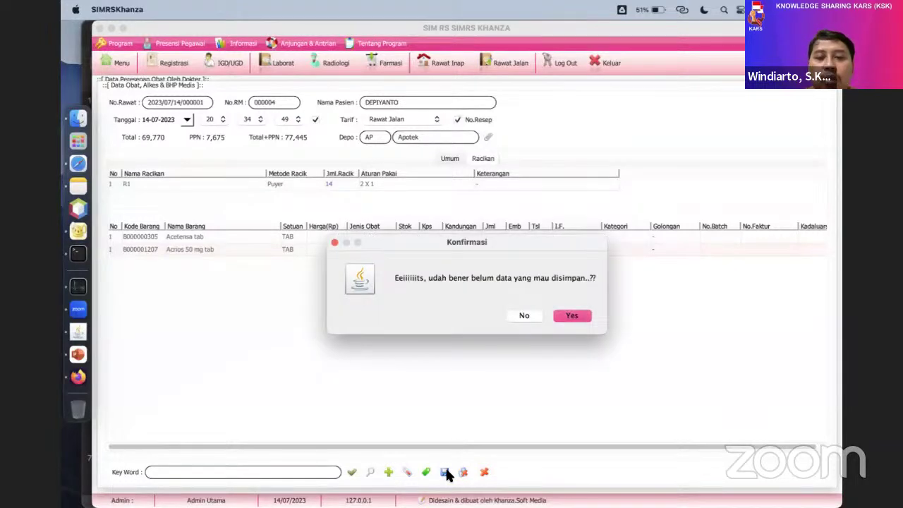
pyautogui.click(572, 316)
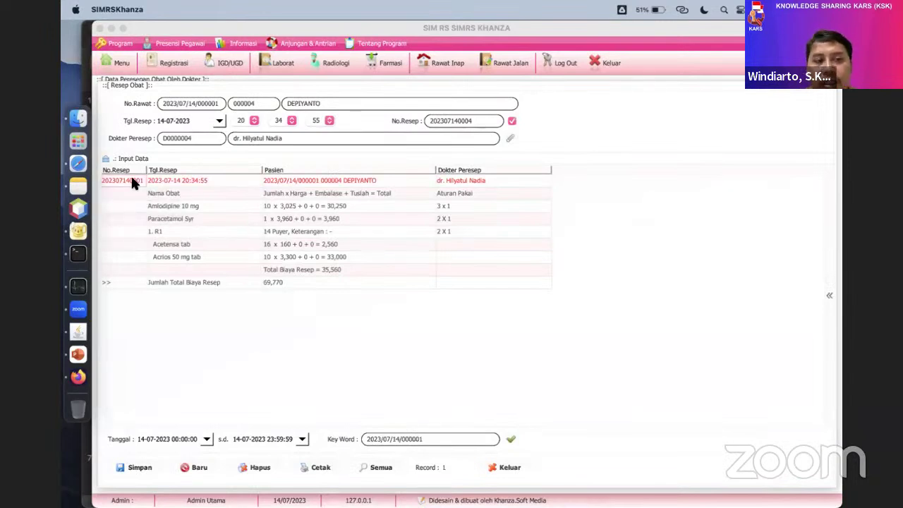
pyautogui.click(831, 291)
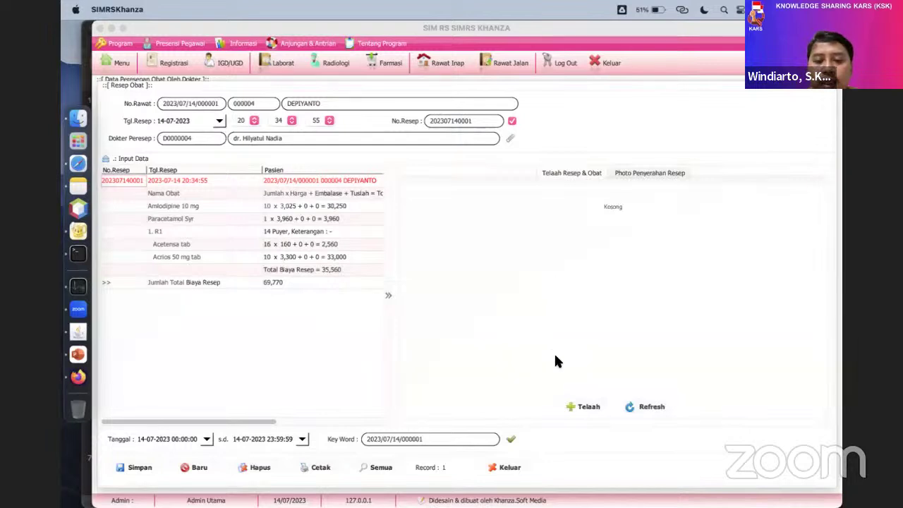
pyautogui.click(590, 407)
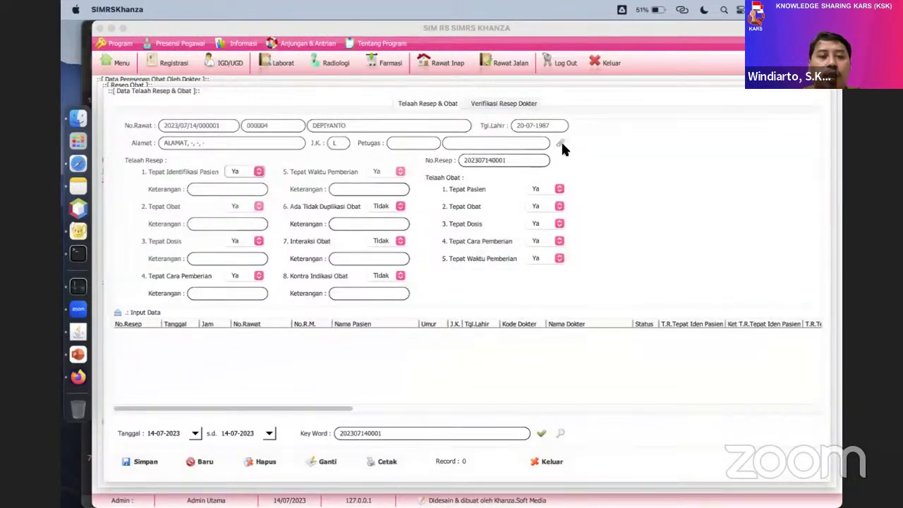
pyautogui.click(560, 142)
pyautogui.doubleClick(189, 131)
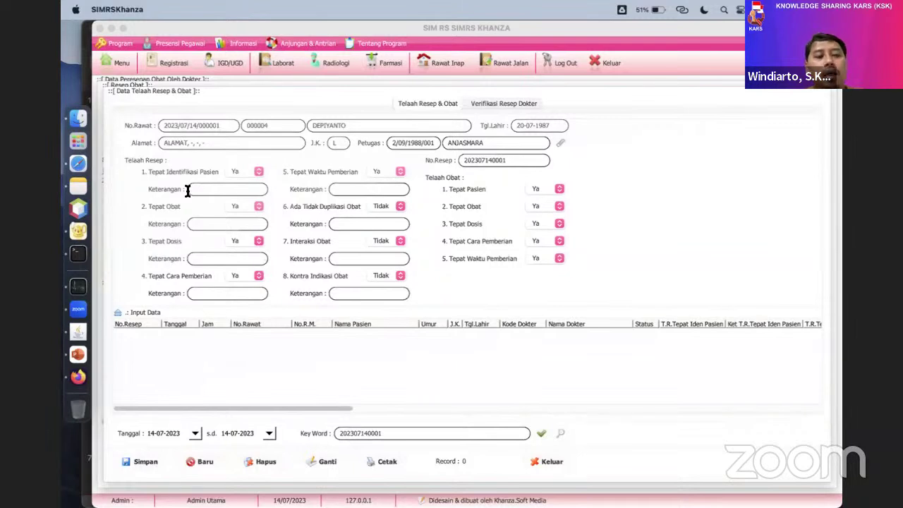
pyautogui.click(146, 465)
pyautogui.click(597, 332)
pyautogui.click(551, 462)
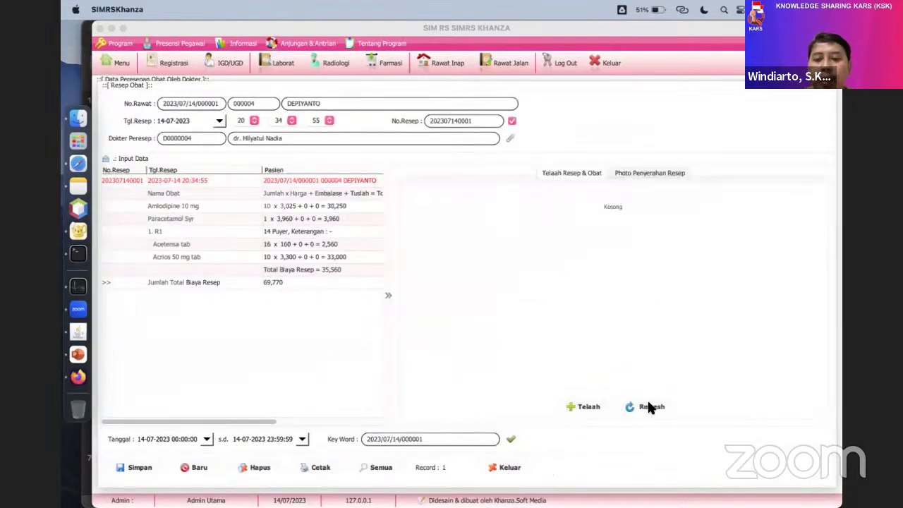
pyautogui.click(649, 405)
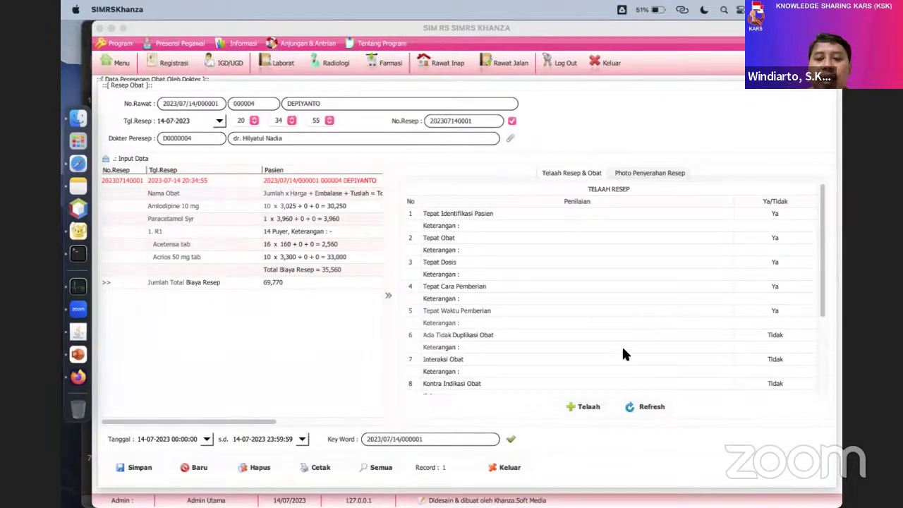
pyautogui.click(588, 408)
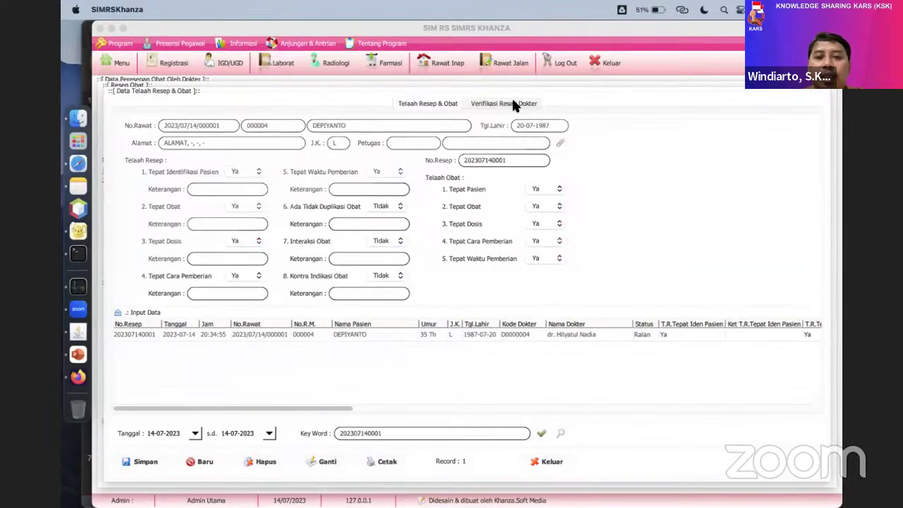
pyautogui.click(513, 105)
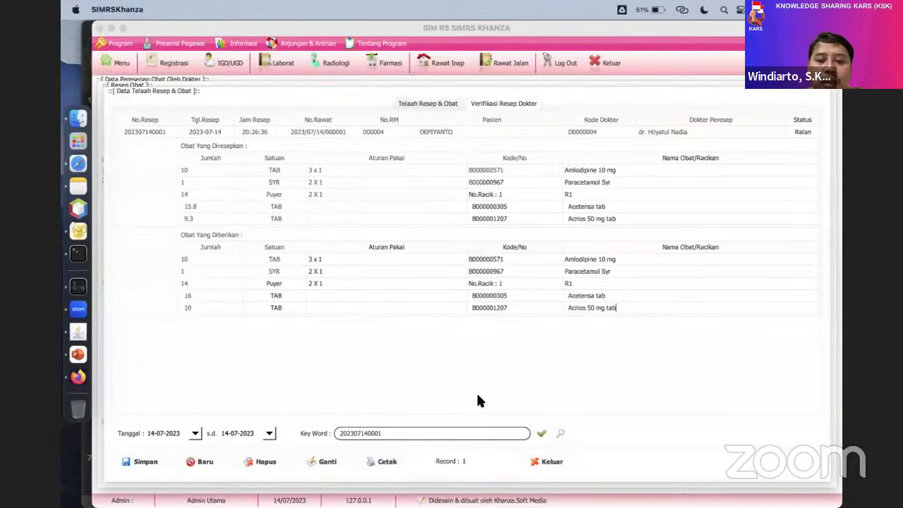
pyautogui.click(550, 462)
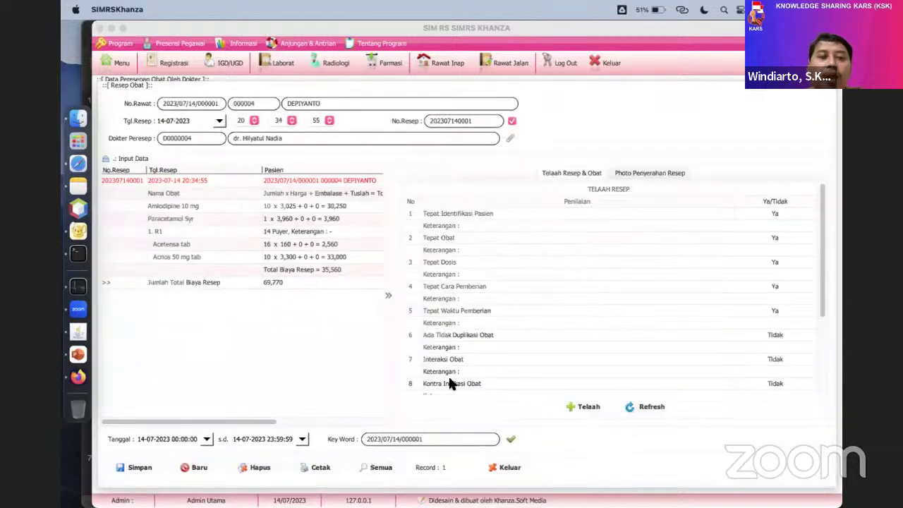
# Preview and close the Cetak Aturan Pakai Model 2 medication-use labels.
pyautogui.rightClick(178, 173)
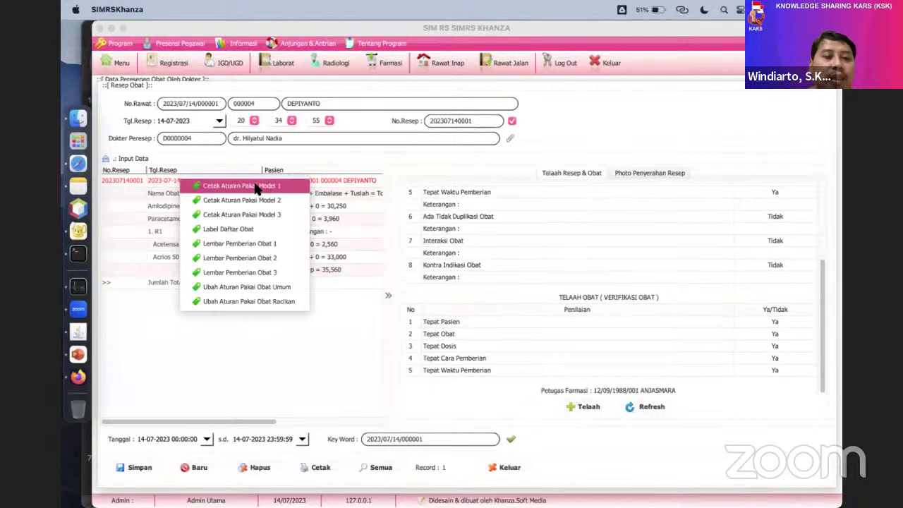
pyautogui.click(388, 295)
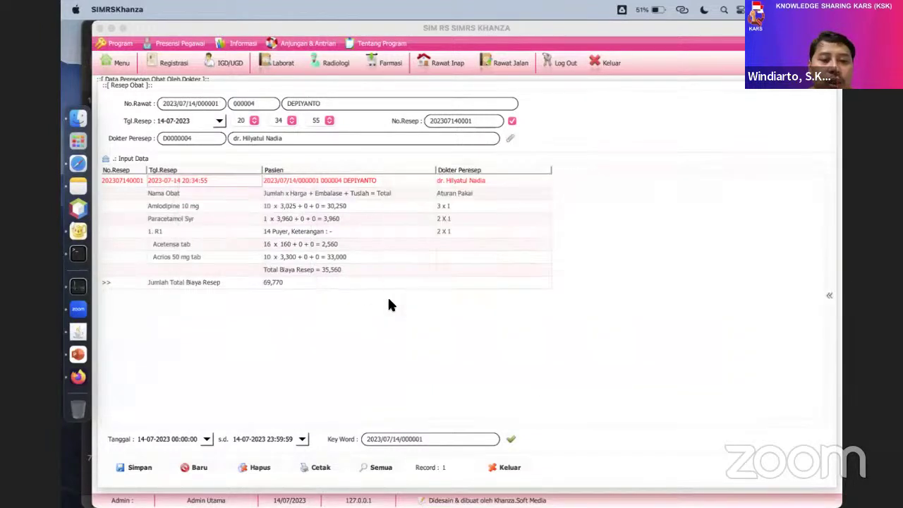
pyautogui.rightClick(183, 175)
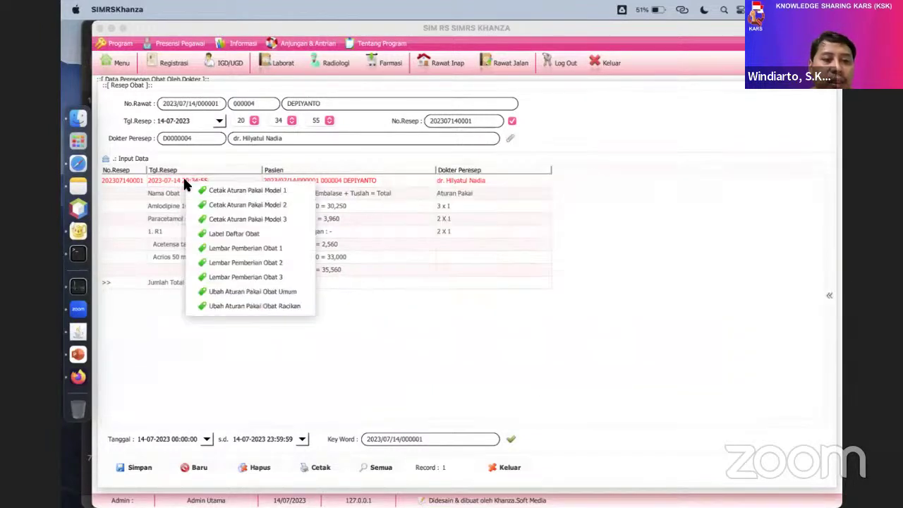
pyautogui.click(259, 191)
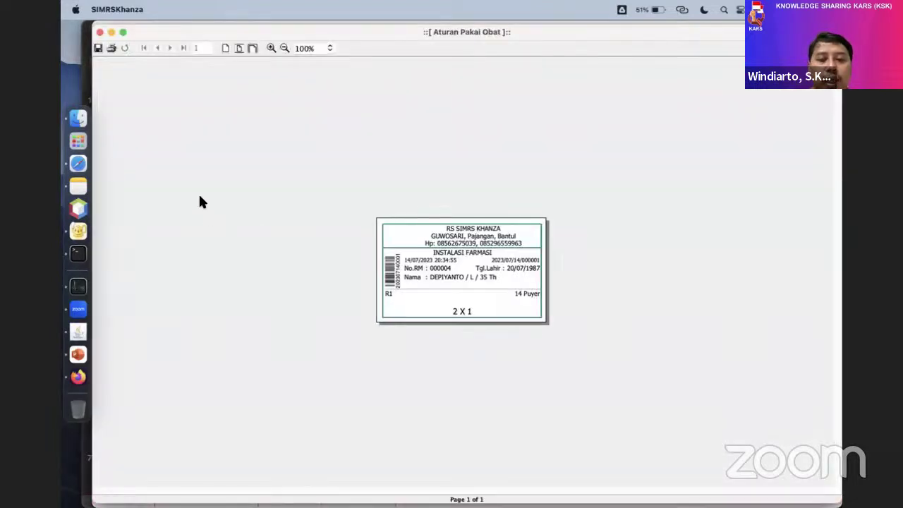
pyautogui.click(99, 32)
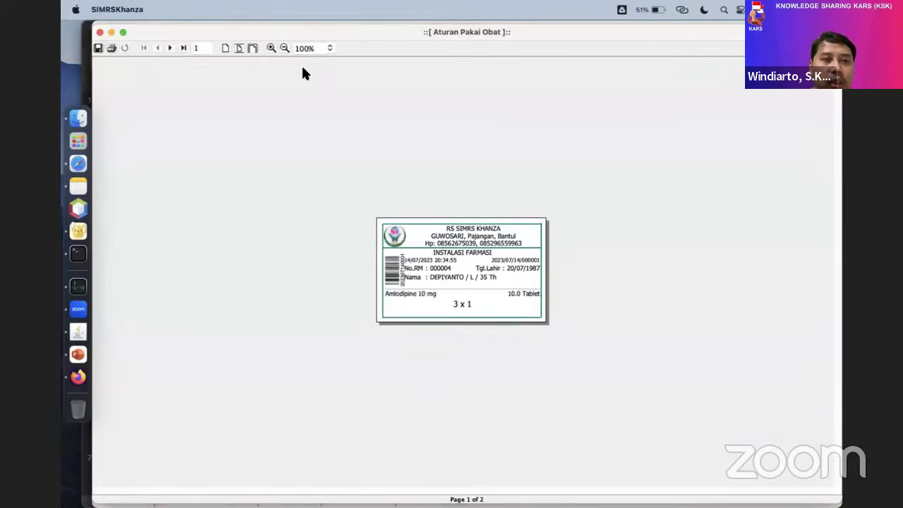
pyautogui.click(270, 47)
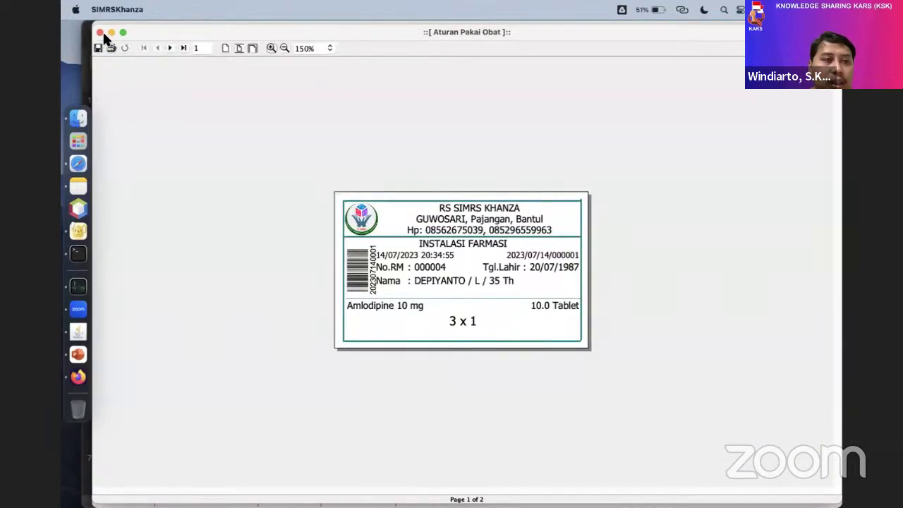
pyautogui.click(100, 32)
# Preview Lembar Pemberian Obat 2, close the validation form, and select the third prescription.
pyautogui.rightClick(184, 180)
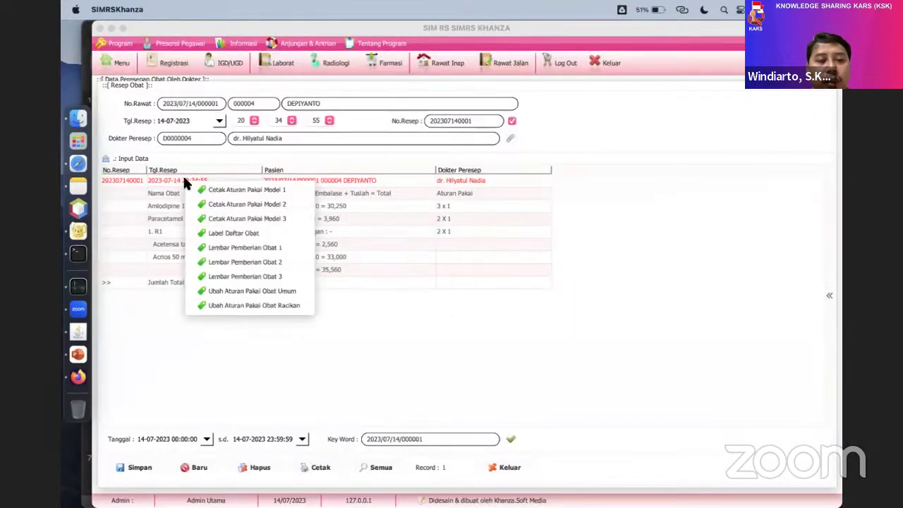
pyautogui.click(258, 262)
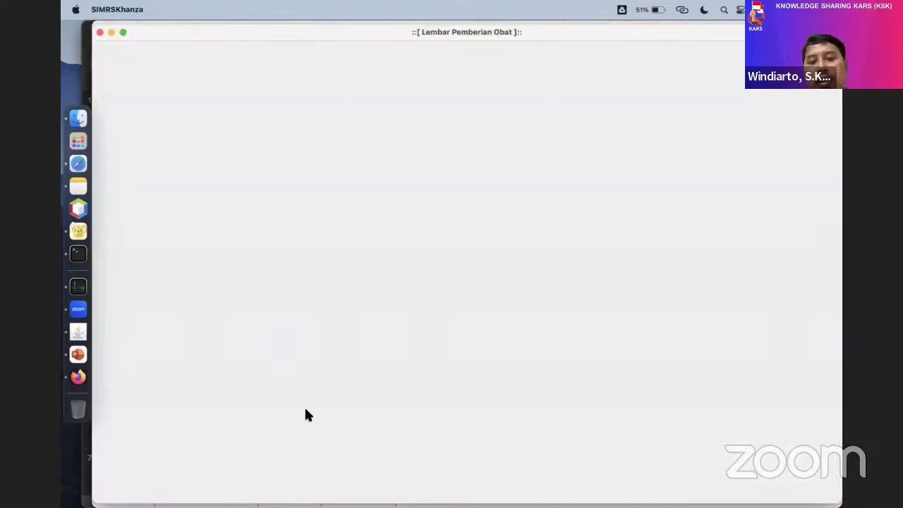
pyautogui.click(100, 33)
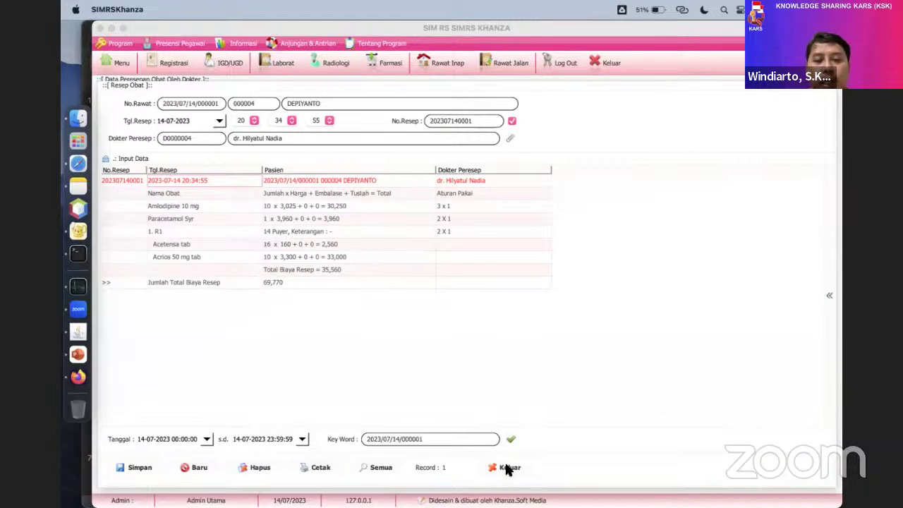
pyautogui.click(507, 469)
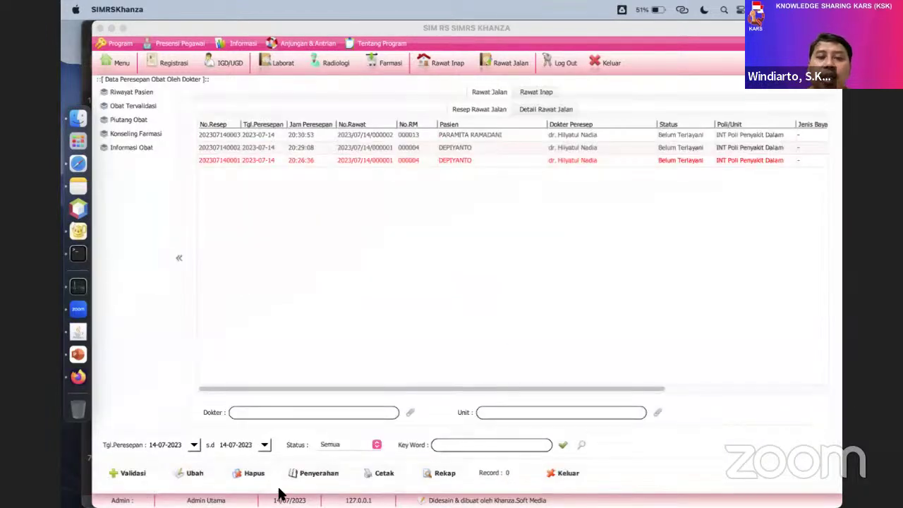
pyautogui.click(516, 160)
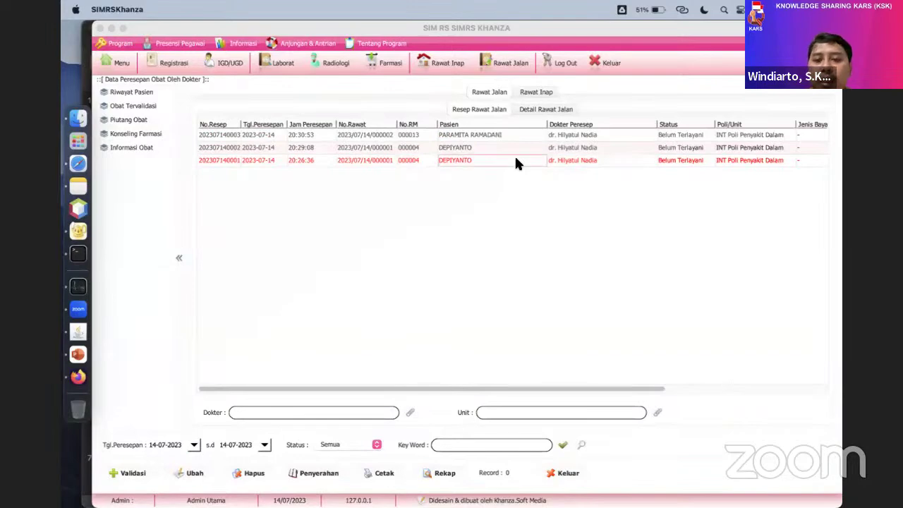
# Log in to localhost/webapps and open Penyerahan Resep Rawat Jalan, allowing camera access.
pyautogui.click(78, 164)
pyautogui.write('l')
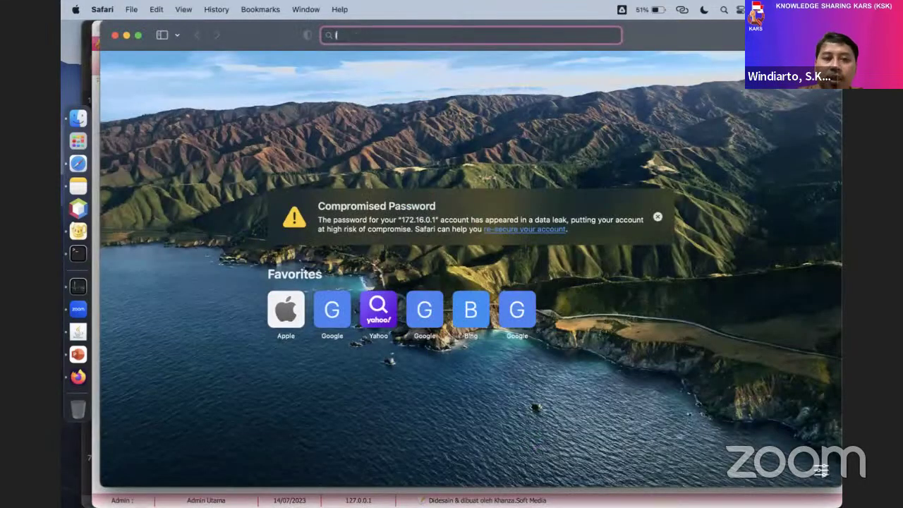
pyautogui.write('ocalhost/')
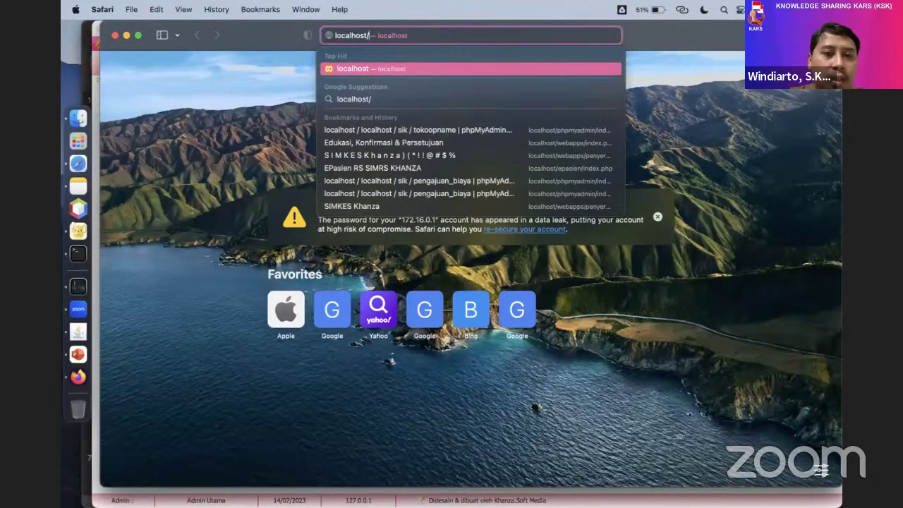
pyautogui.write('webapps/index.php')
pyautogui.press('Return')
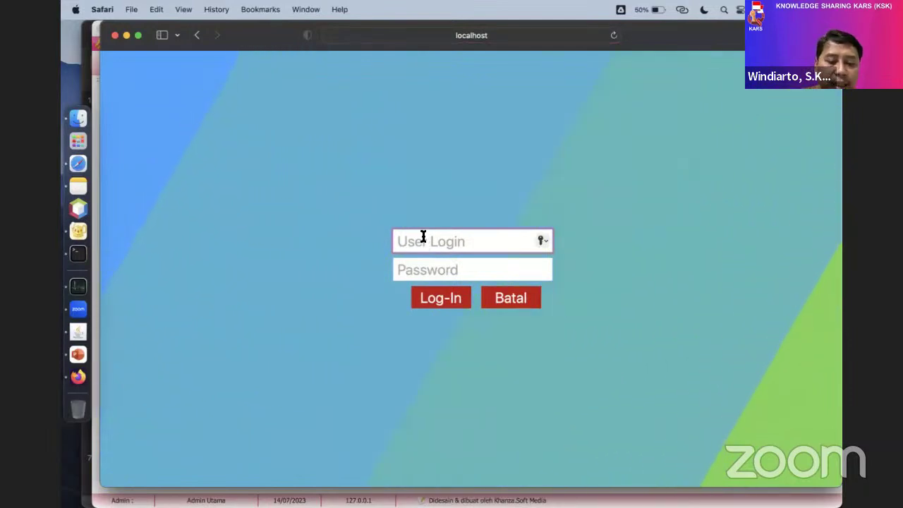
pyautogui.write('spv')
pyautogui.press('Tab')
pyautogui.write('server')
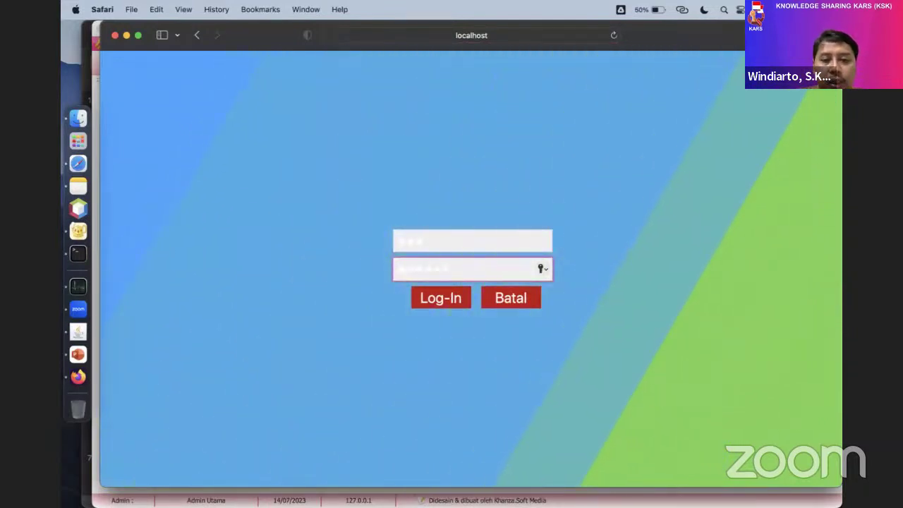
pyautogui.press('Return')
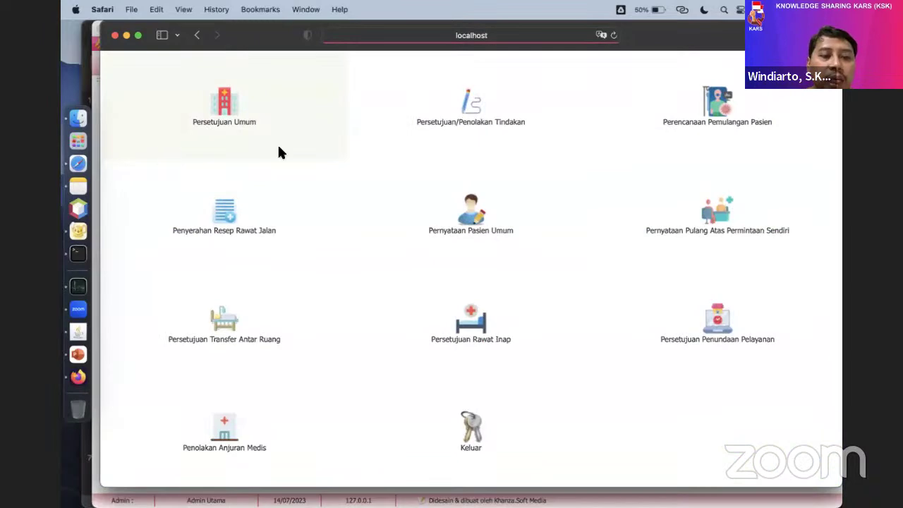
pyautogui.click(227, 214)
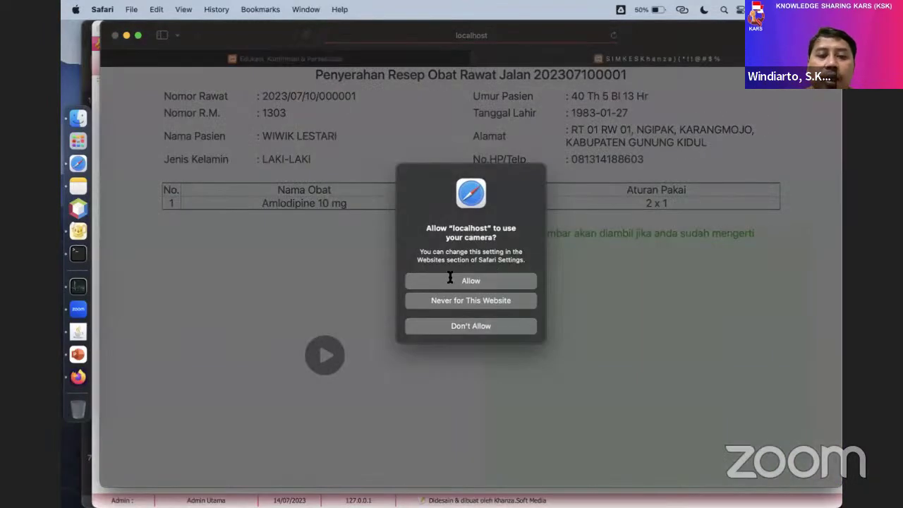
pyautogui.click(450, 280)
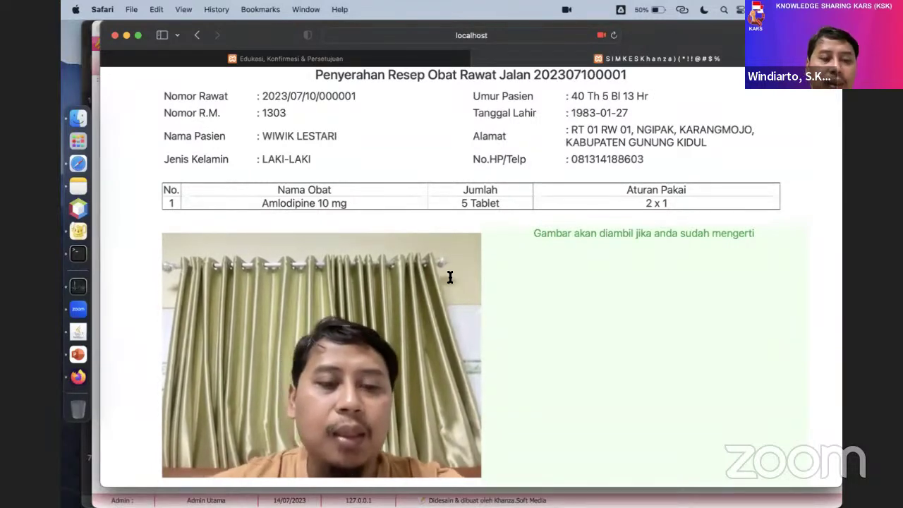
# Call the third prescription for handover in Khanza, then view the Antrian Farmasi display in Firefox.
pyautogui.click(77, 331)
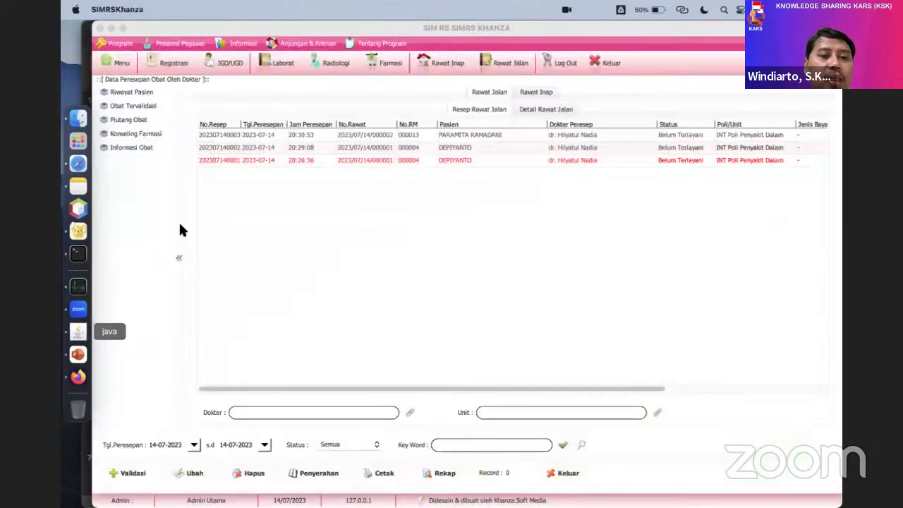
pyautogui.click(420, 160)
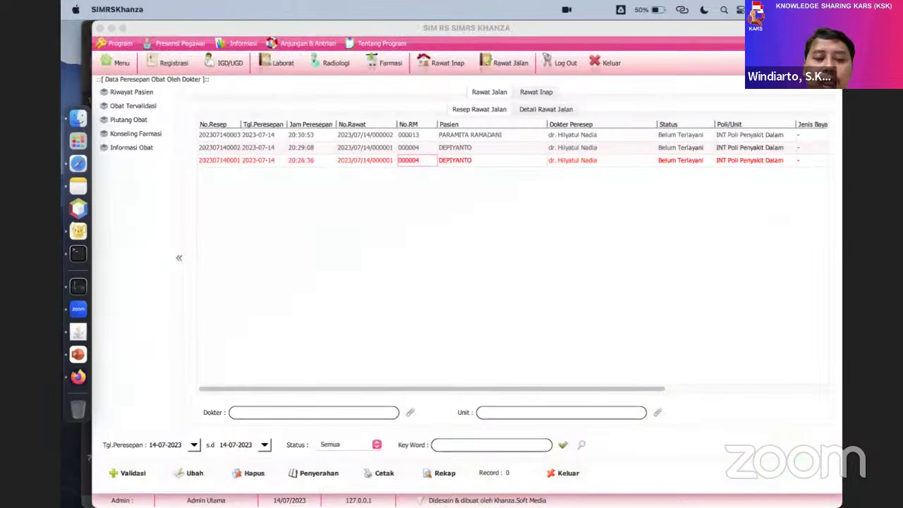
pyautogui.click(328, 476)
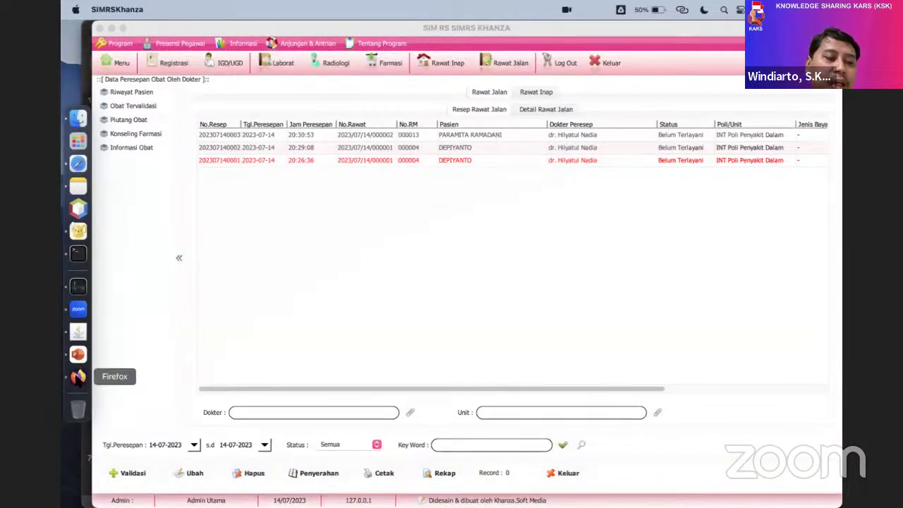
pyautogui.click(77, 377)
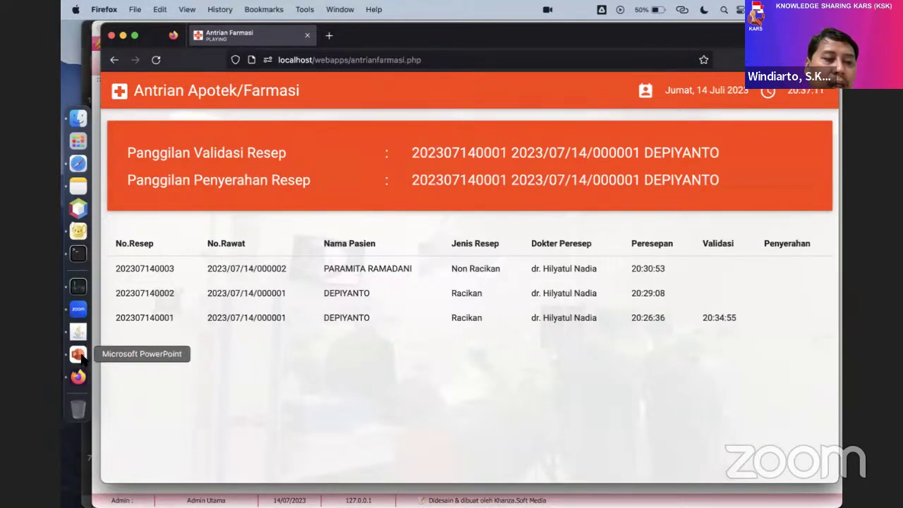
# Reload the handover page, allow the camera, and save the handover with its photo.
pyautogui.click(78, 163)
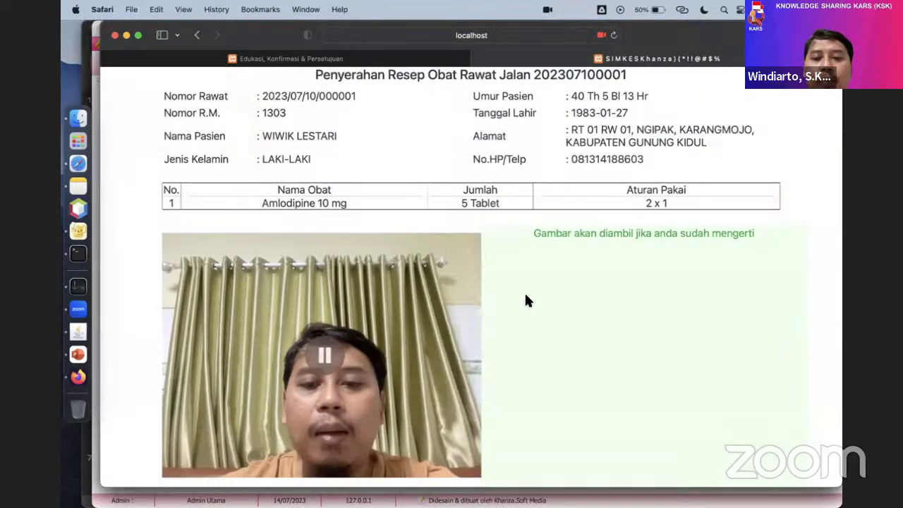
pyautogui.scroll(-2, 525, 296)
pyautogui.click(551, 462)
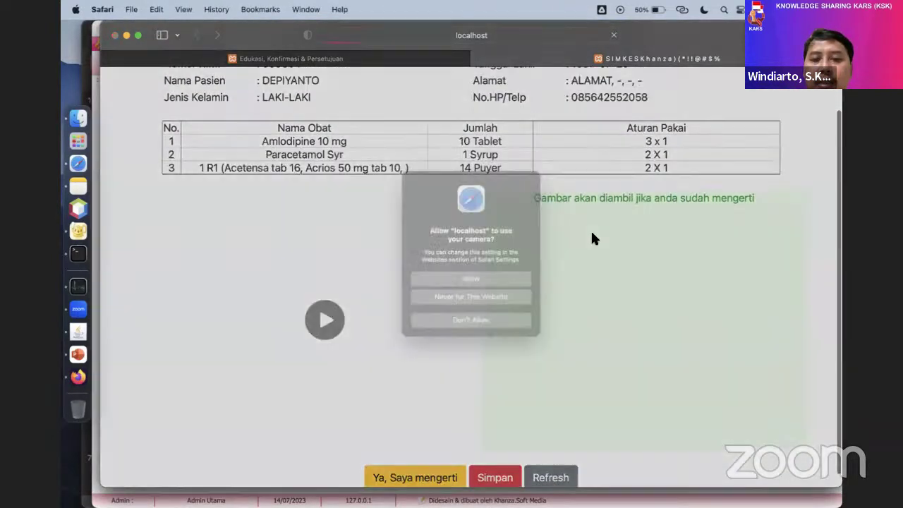
pyautogui.click(502, 283)
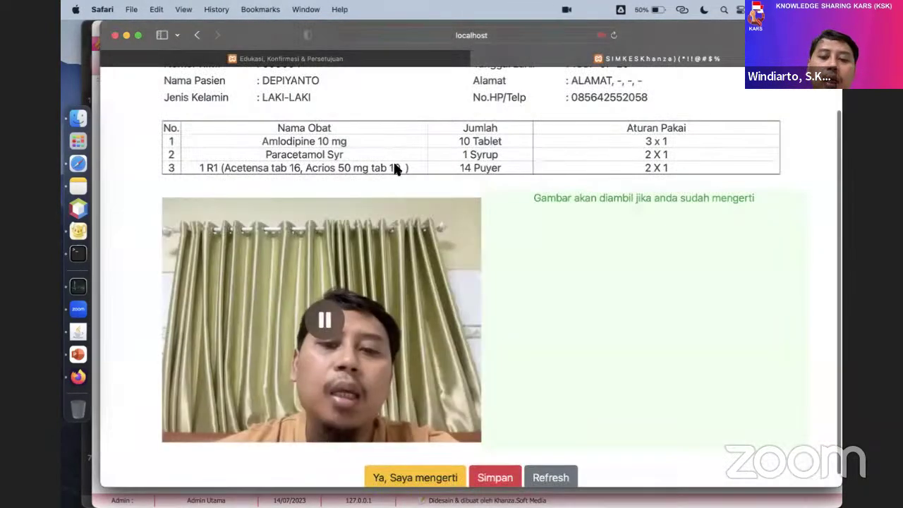
pyautogui.scroll(-1, 393, 170)
pyautogui.scroll(2, 395, 170)
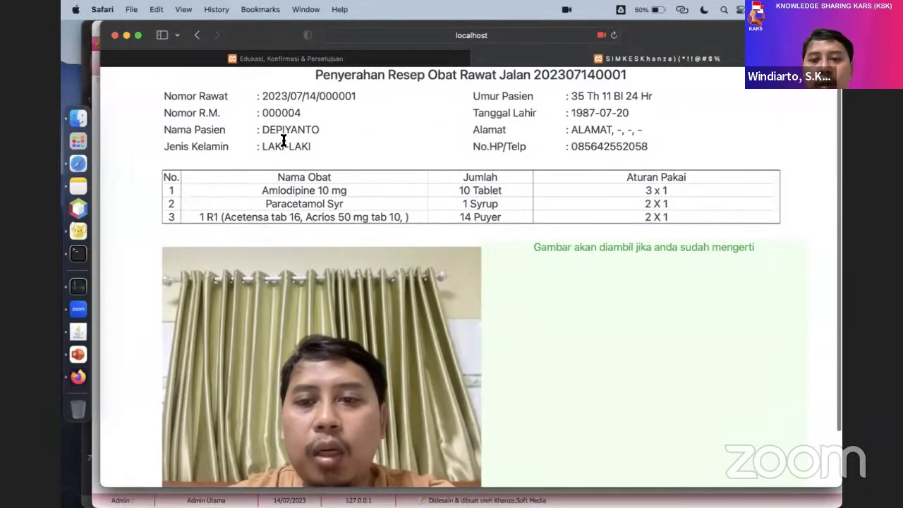
pyautogui.scroll(-3, 565, 141)
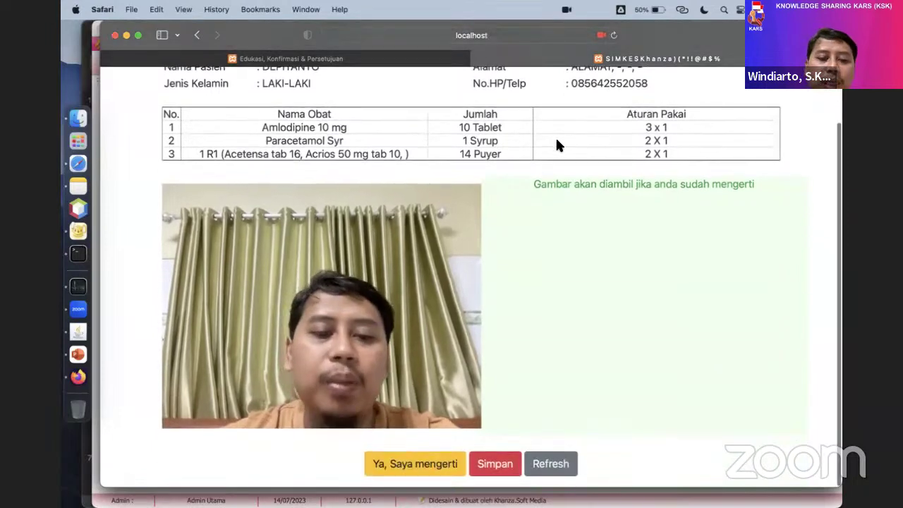
pyautogui.scroll(3, 557, 140)
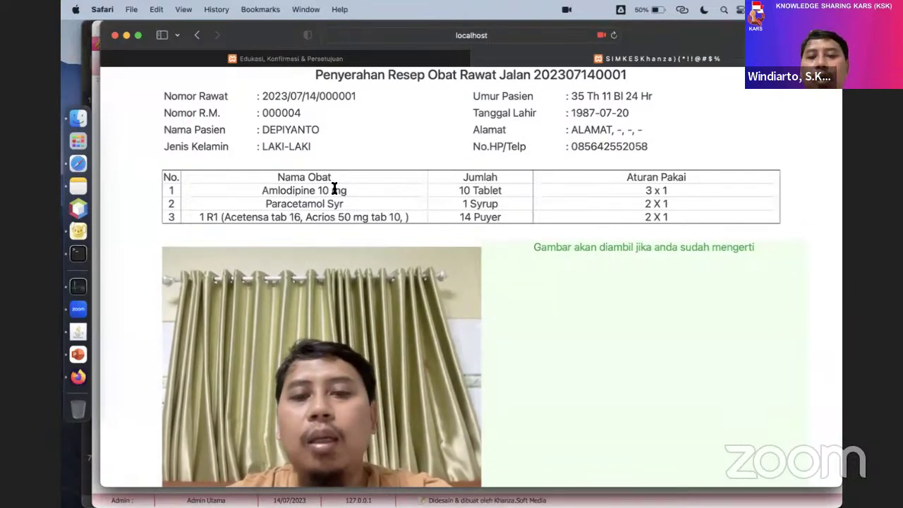
pyautogui.scroll(-3, 334, 189)
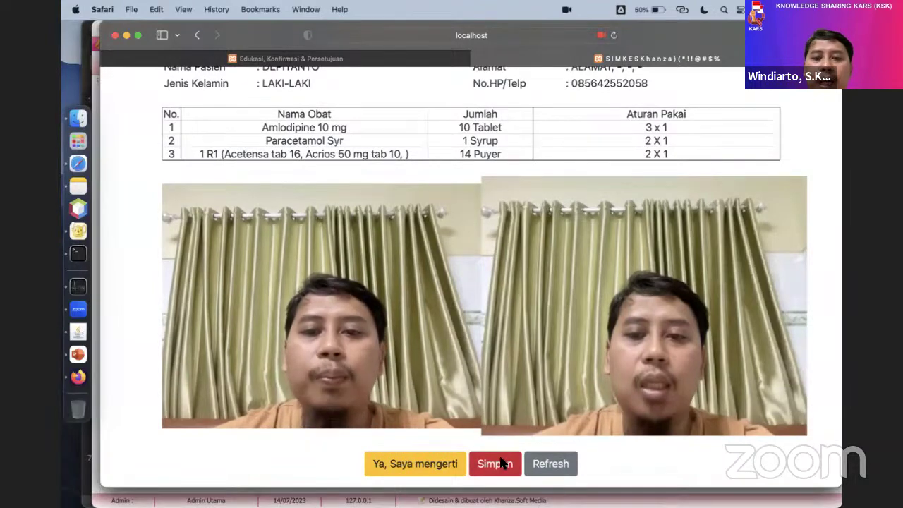
pyautogui.click(501, 465)
# Return to the handover page, allow the camera, and reselect the third prescription in Khanza.
pyautogui.click(477, 104)
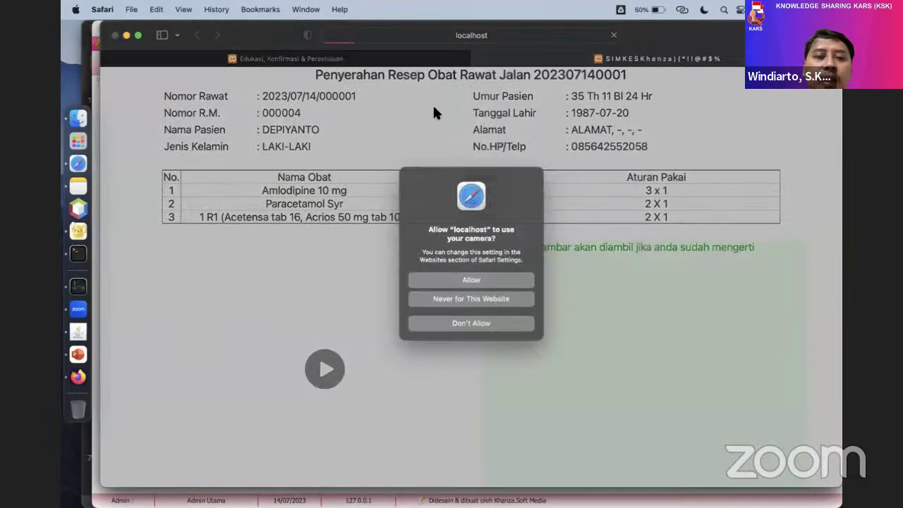
pyautogui.click(445, 281)
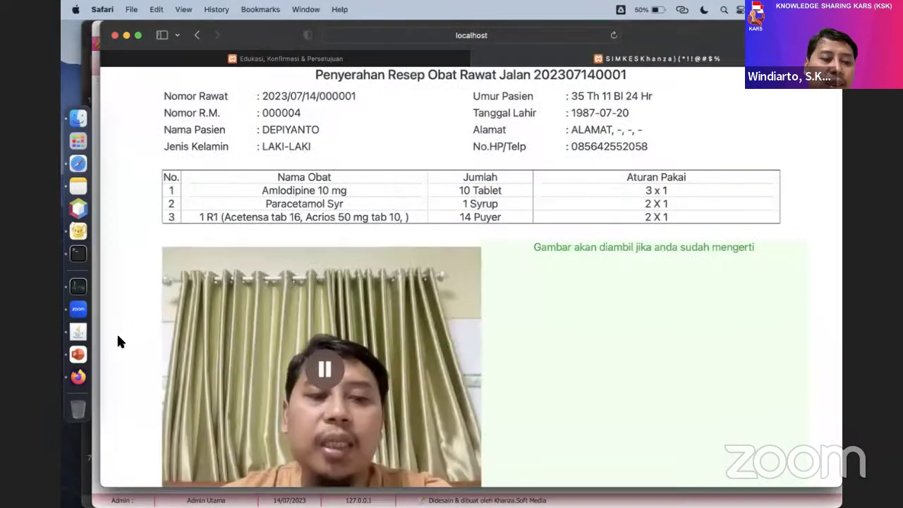
pyautogui.click(77, 332)
pyautogui.click(370, 160)
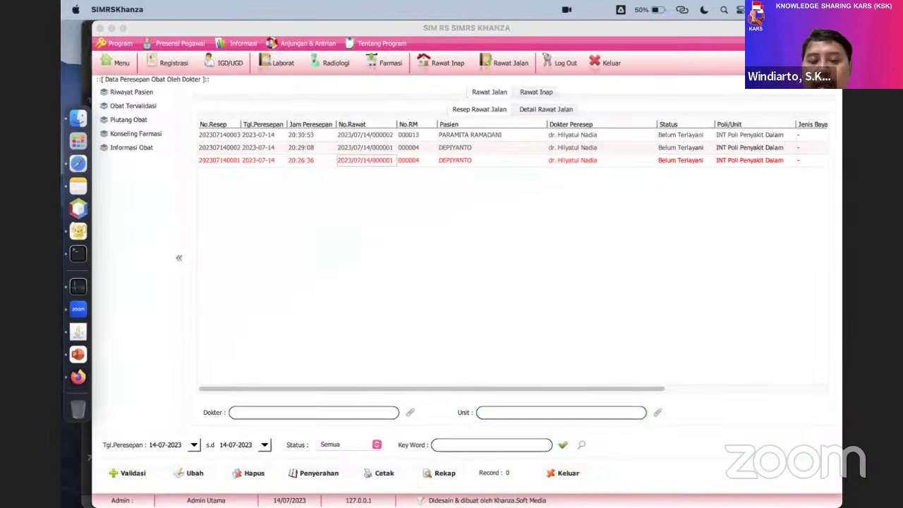
pyautogui.click(448, 469)
pyautogui.click(402, 115)
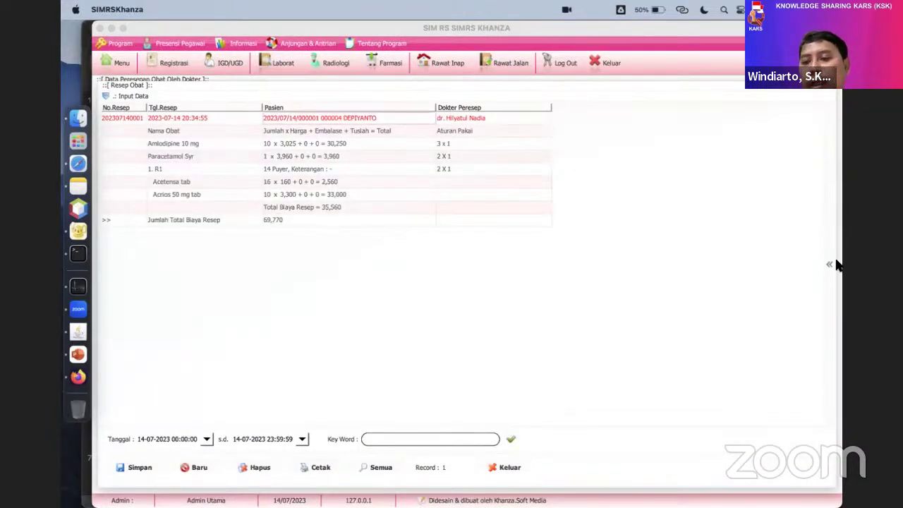
pyautogui.click(828, 263)
pyautogui.click(665, 110)
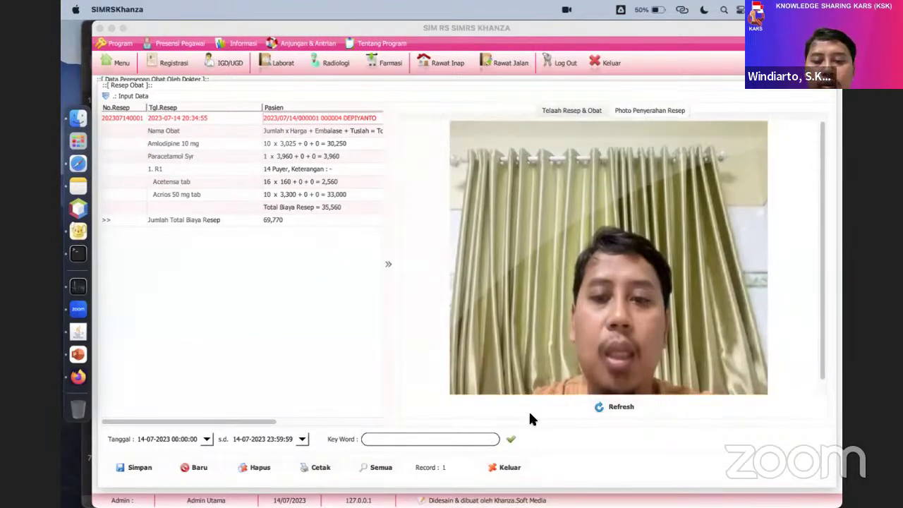
pyautogui.click(509, 468)
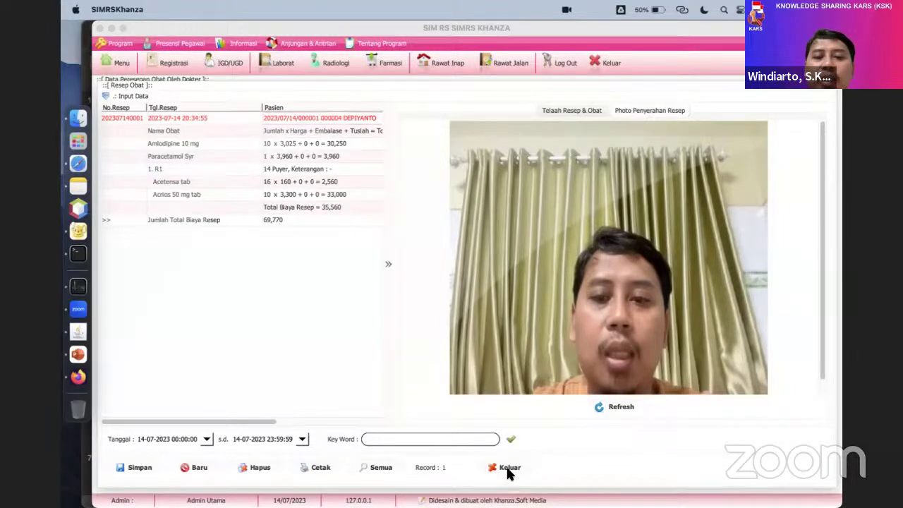
pyautogui.click(387, 160)
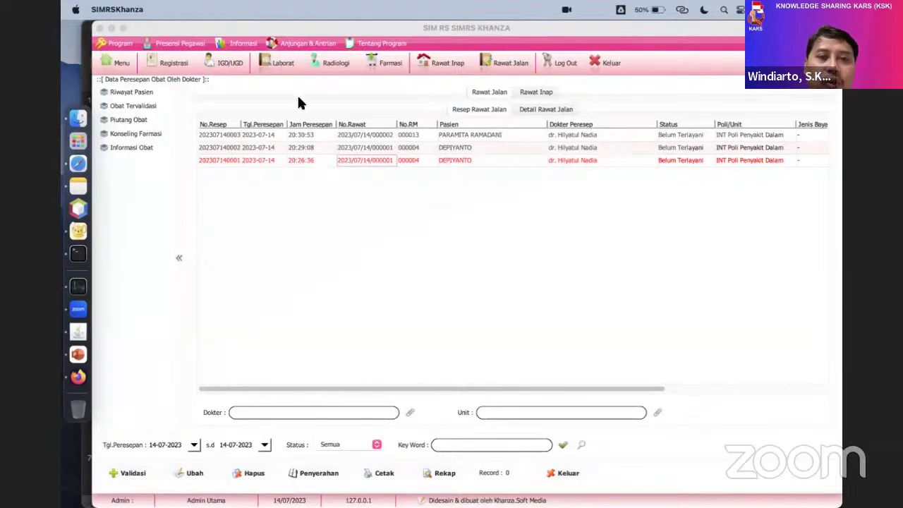
# Open Permintaan Lab PK, select the second request, and launch the Laborat Patologi Klinis queue.
pyautogui.click(282, 64)
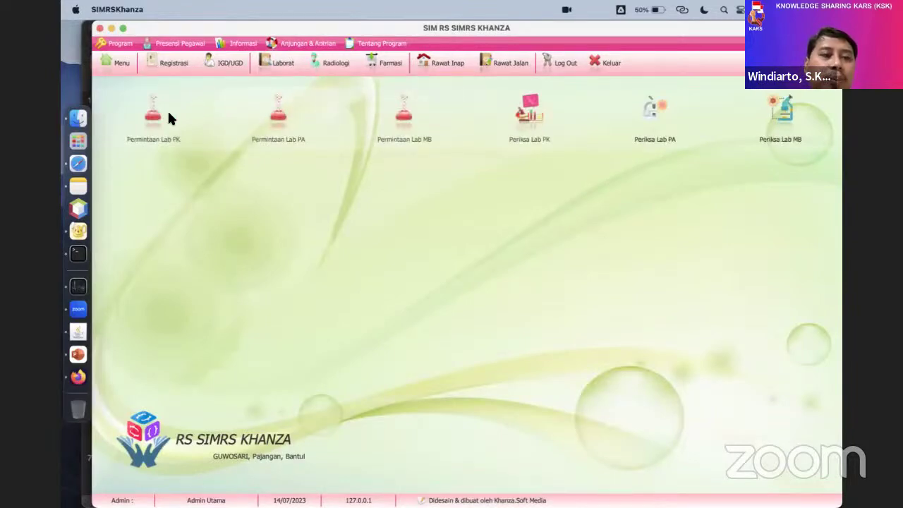
pyautogui.click(159, 121)
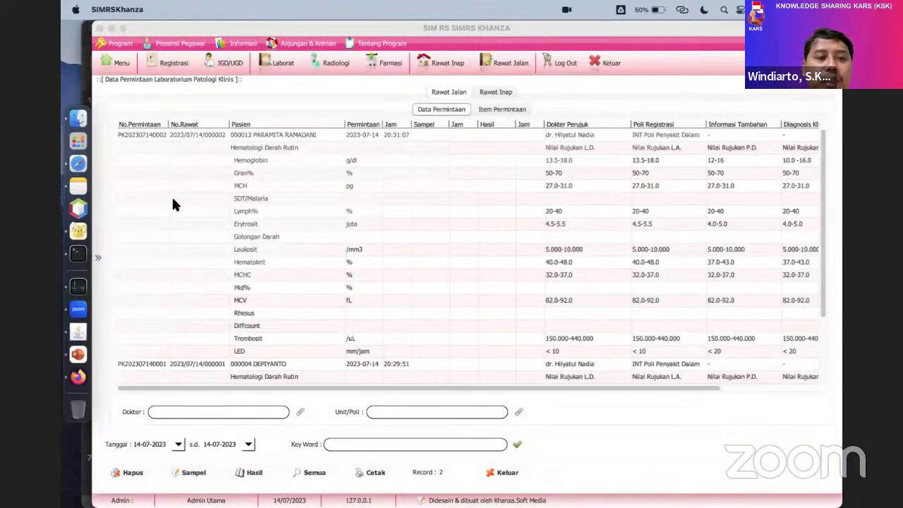
pyautogui.scroll(-5, 173, 233)
pyautogui.click(160, 275)
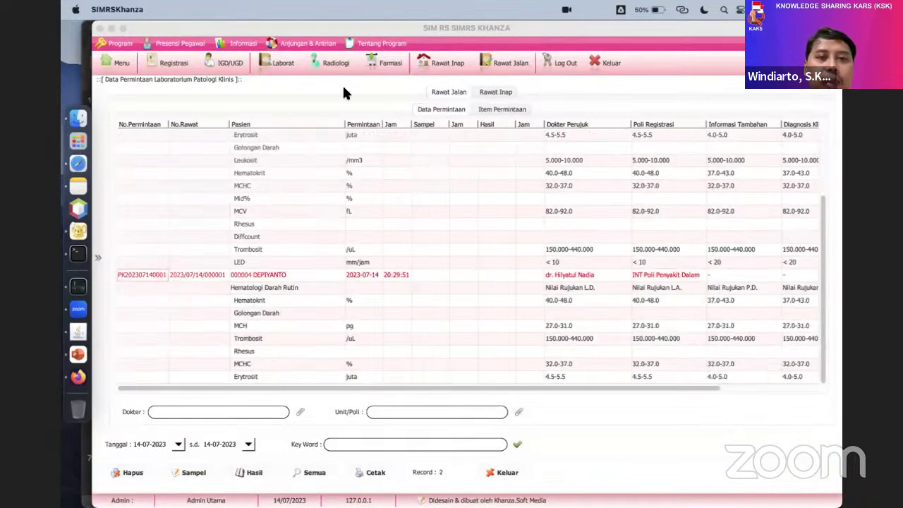
pyautogui.click(332, 42)
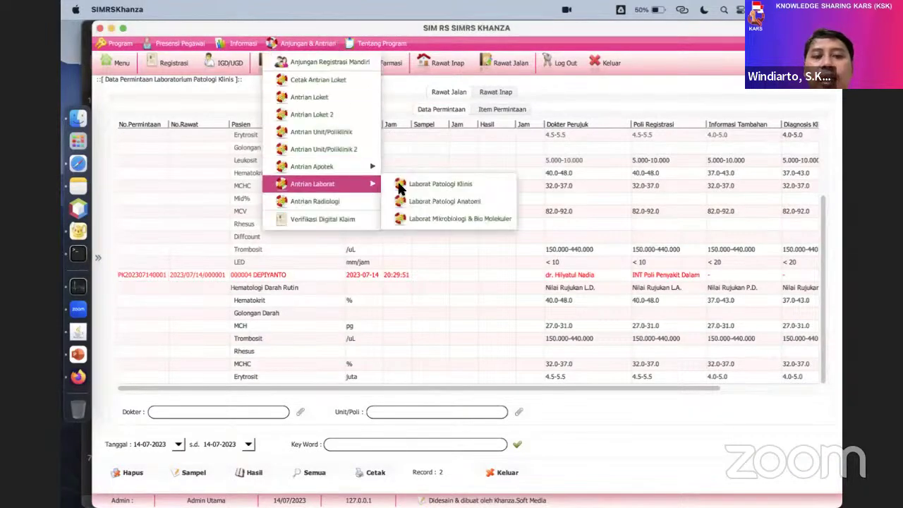
pyautogui.click(419, 188)
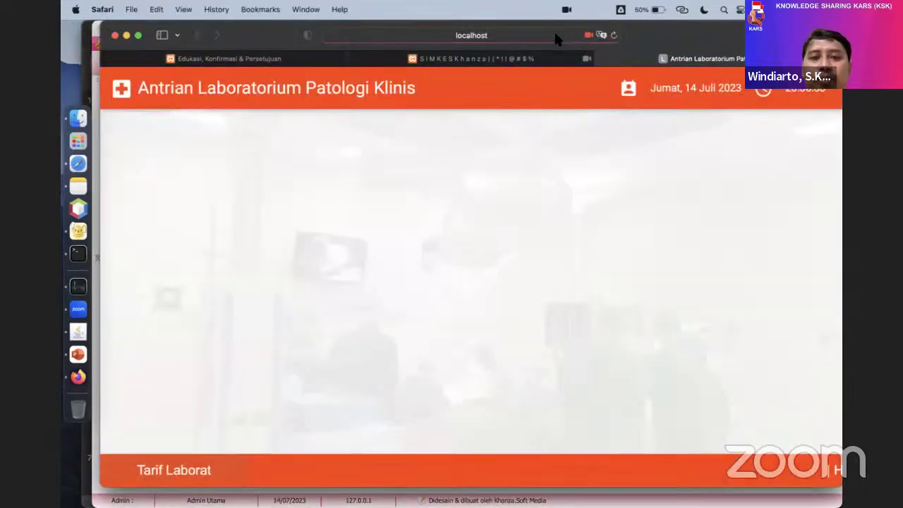
# Load localhost/webapps/antrianlaborat.php in Firefox to list both lab requests, then return to Khanza.
pyautogui.click(555, 34)
pyautogui.press('super+c')
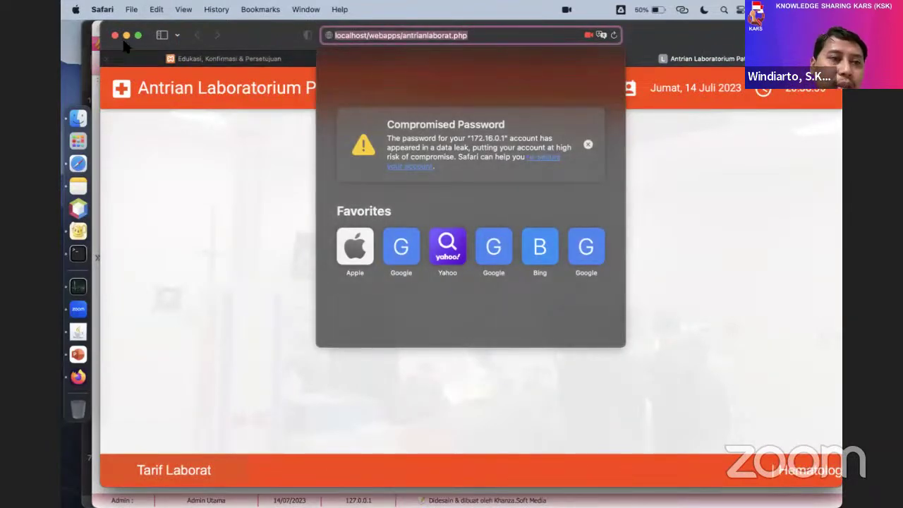
pyautogui.click(92, 365)
pyautogui.click(77, 376)
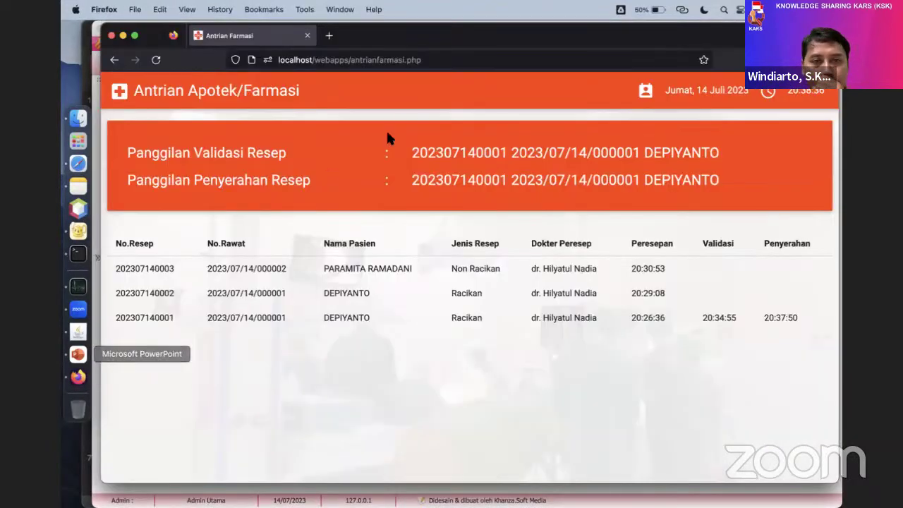
pyautogui.click(439, 61)
pyautogui.press('super+v')
pyautogui.press('Return')
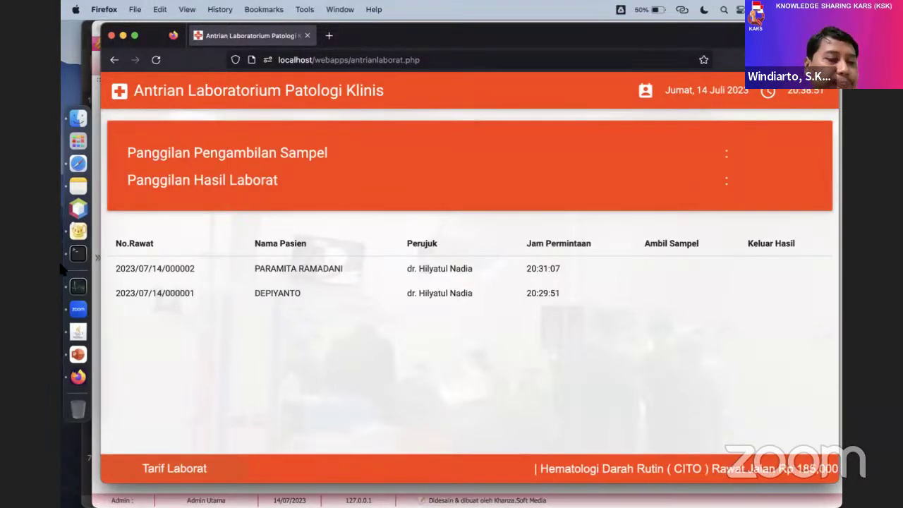
pyautogui.click(78, 331)
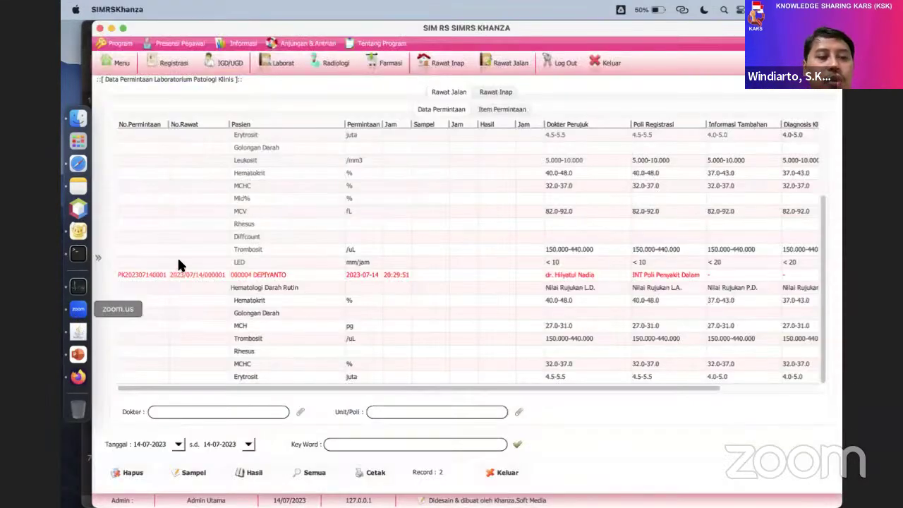
# Record the sample collection time 20:39:13 for the selected lab request.
pyautogui.click(98, 259)
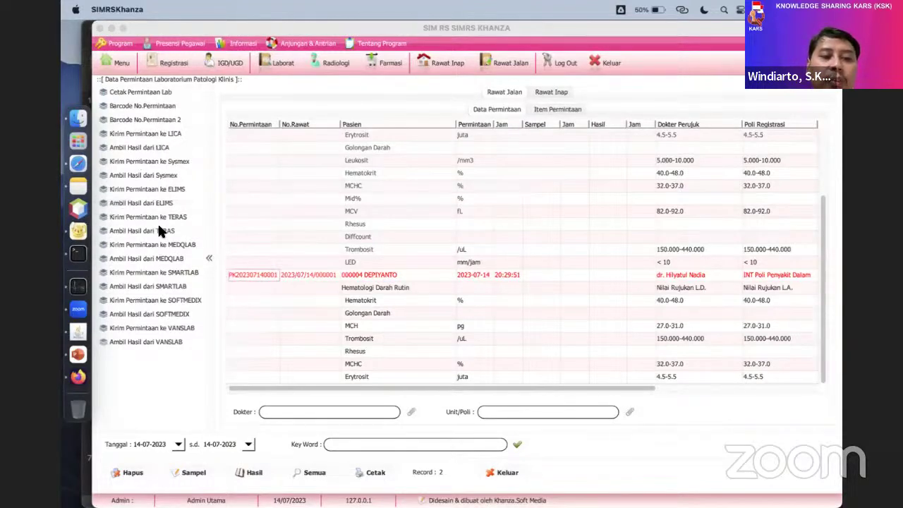
pyautogui.click(137, 344)
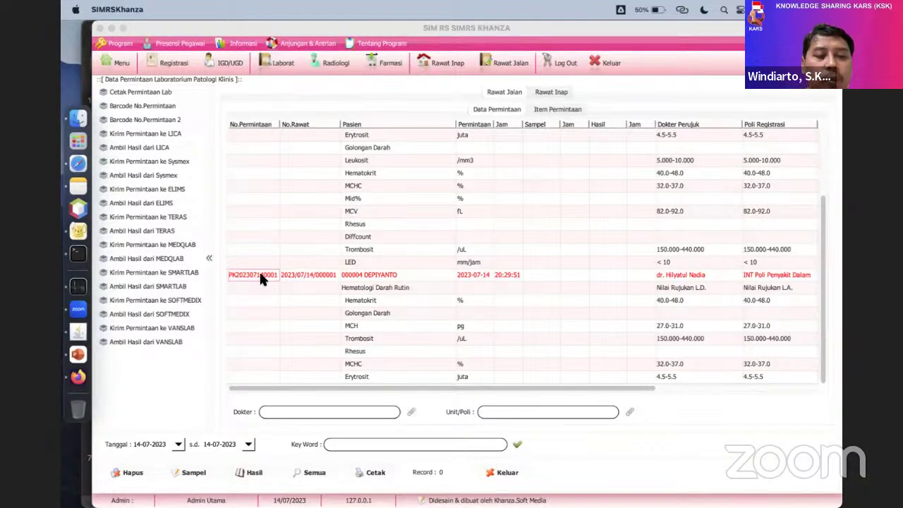
pyautogui.click(192, 472)
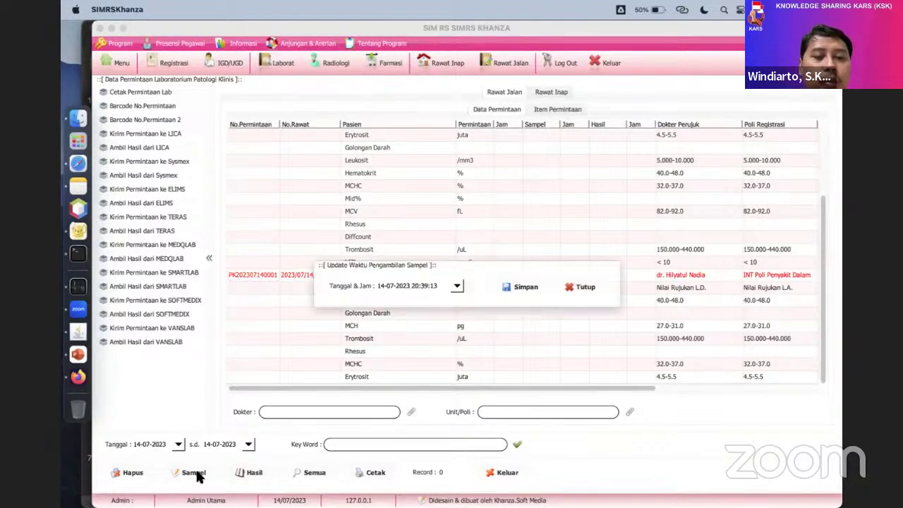
pyautogui.click(517, 286)
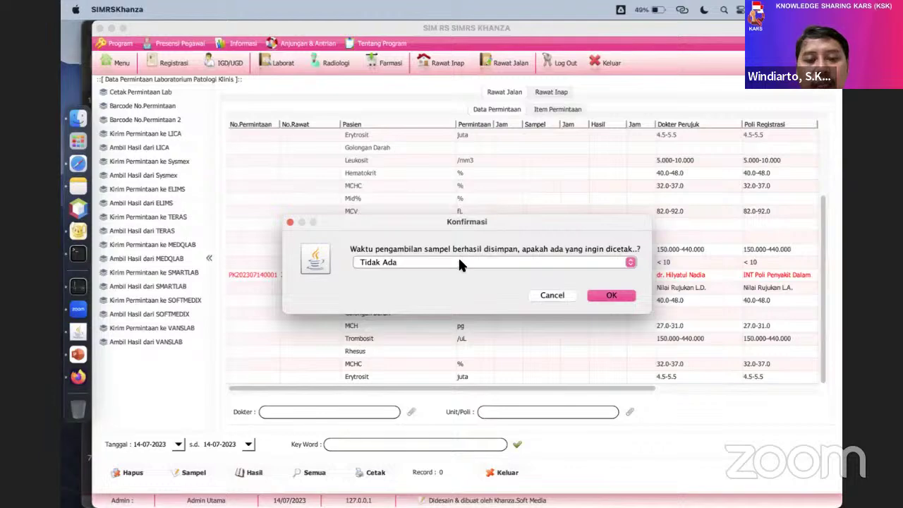
# Preview the Lembar Permintaan Lab and Barcode No.Permintaan 1 printouts, then check the lab queue.
pyautogui.click(459, 261)
pyautogui.click(467, 303)
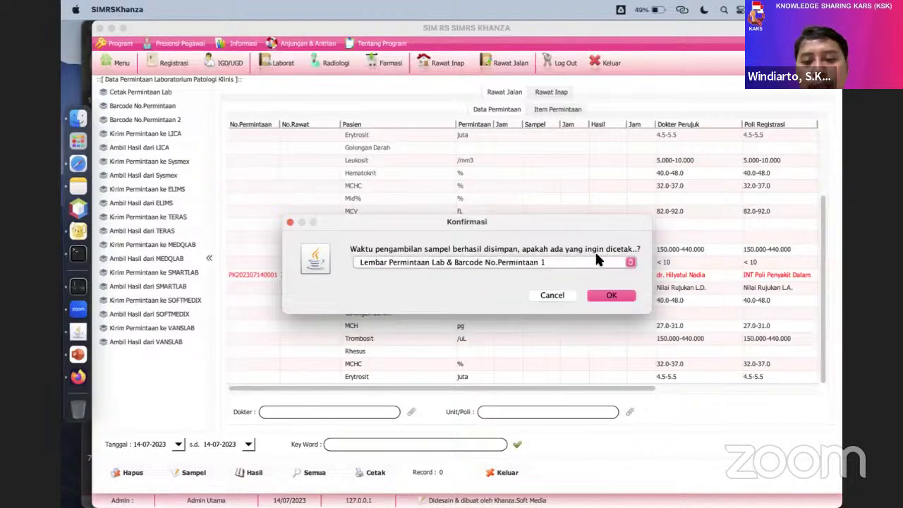
pyautogui.click(608, 296)
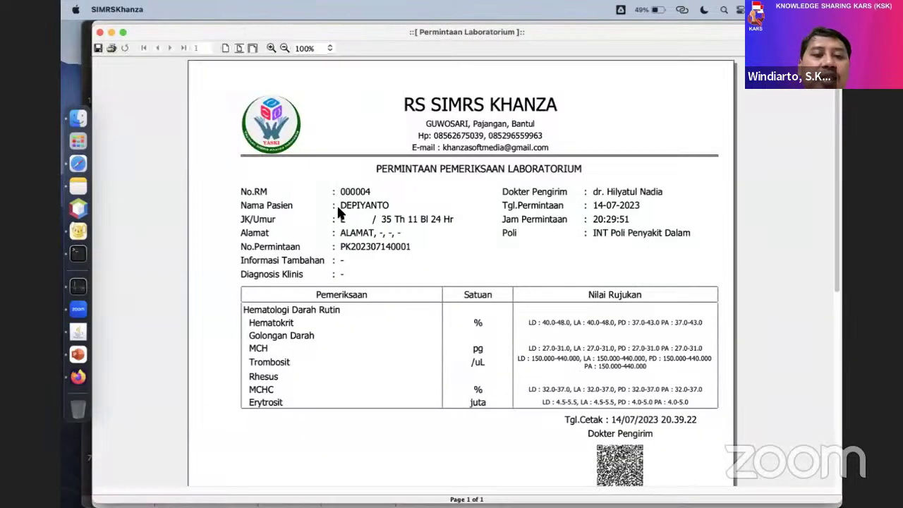
pyautogui.click(100, 33)
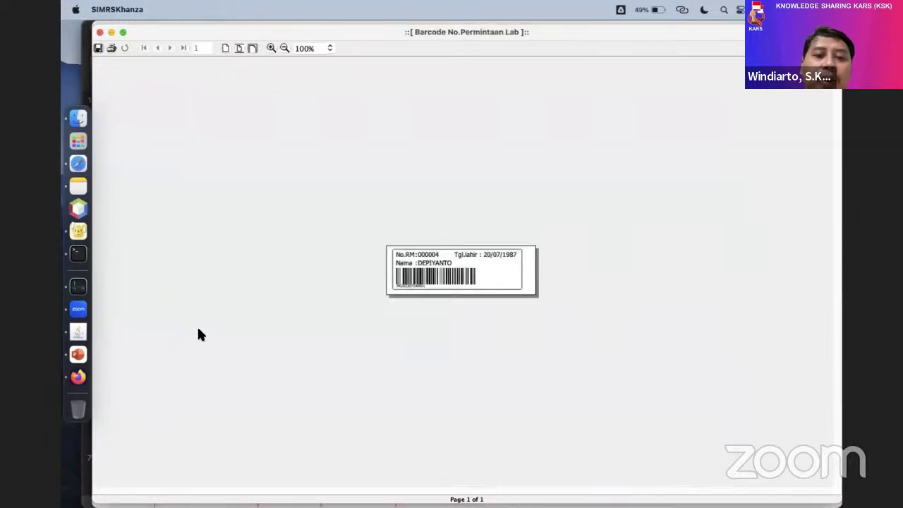
pyautogui.click(271, 47)
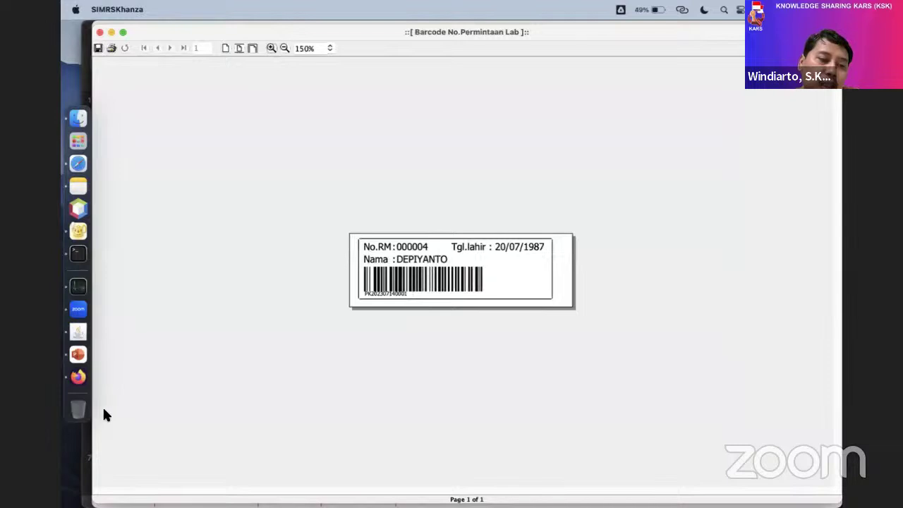
pyautogui.click(77, 377)
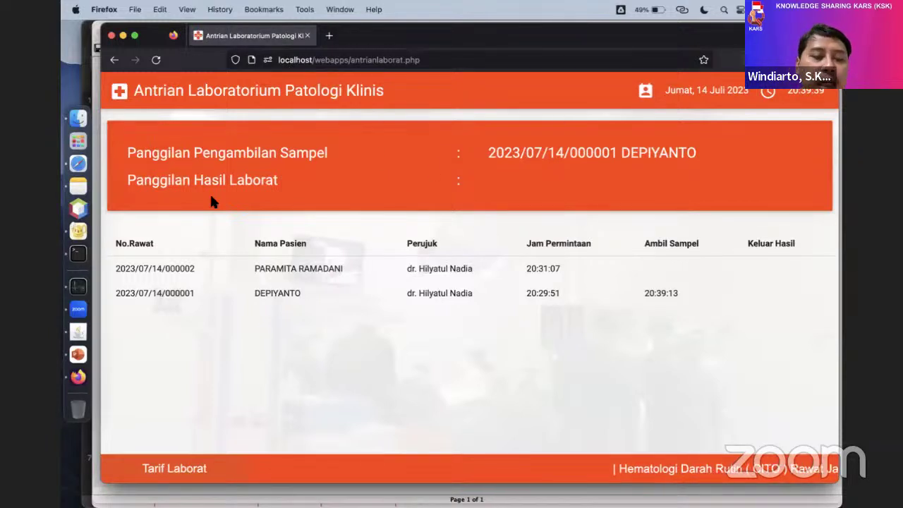
# Close the Barcode No.Permintaan Lab preview back in Khanza.
pyautogui.click(78, 331)
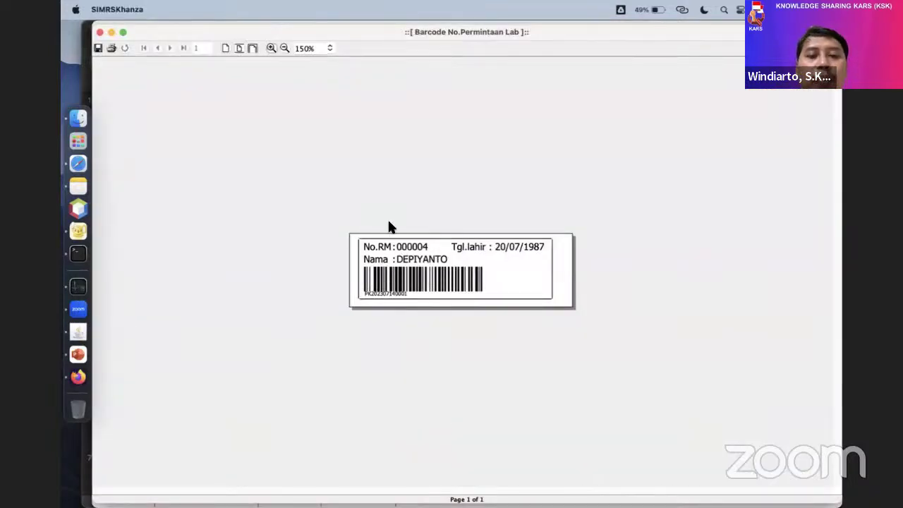
pyautogui.click(99, 33)
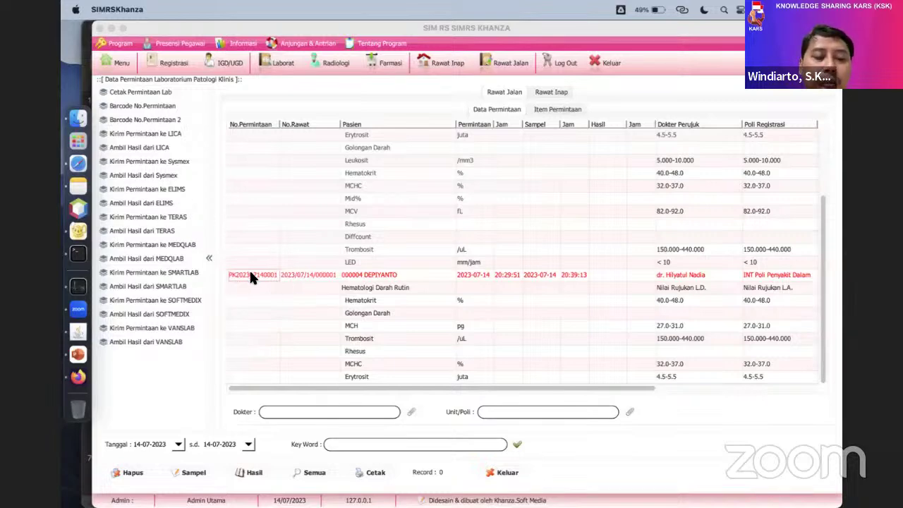
# Open lab result entry, pick the lab officer, and enter 2 for every hematology result.
pyautogui.click(255, 473)
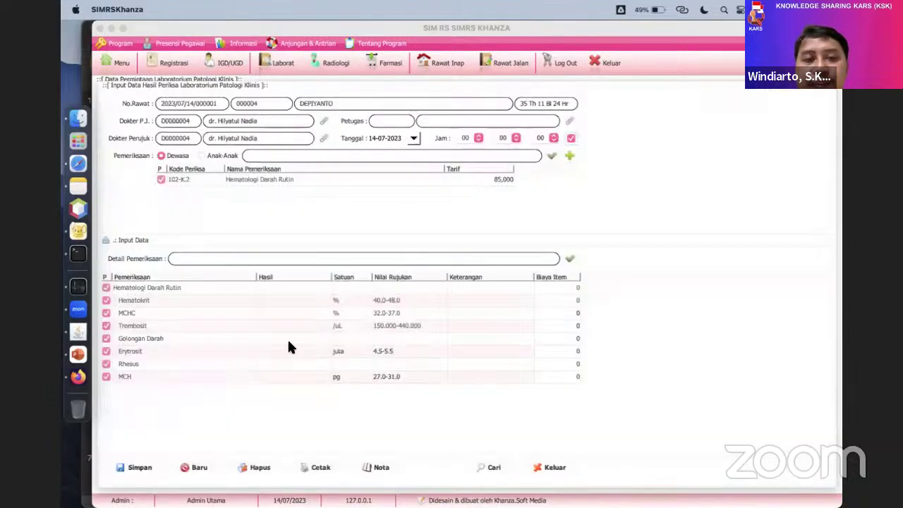
pyautogui.click(570, 122)
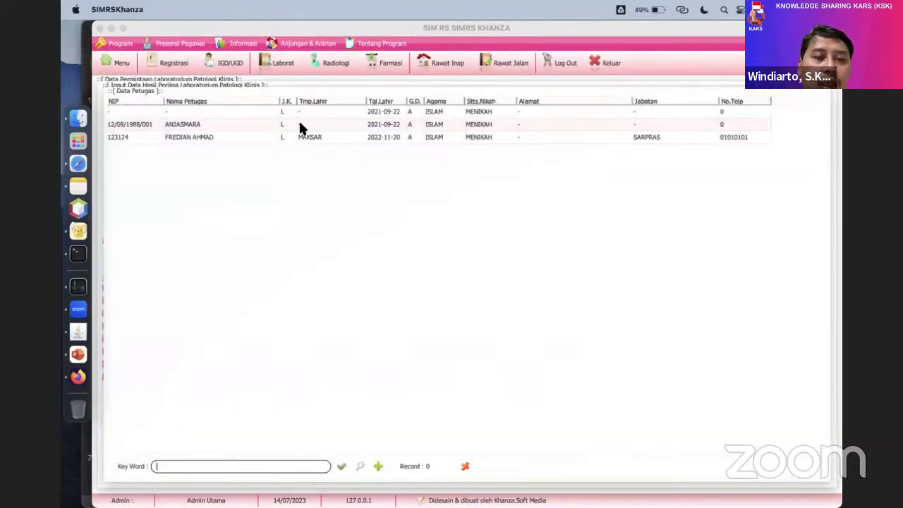
pyautogui.doubleClick(251, 126)
pyautogui.click(277, 300)
pyautogui.write('2')
pyautogui.press('Return')
pyautogui.write('2 2 2 2 2 2')
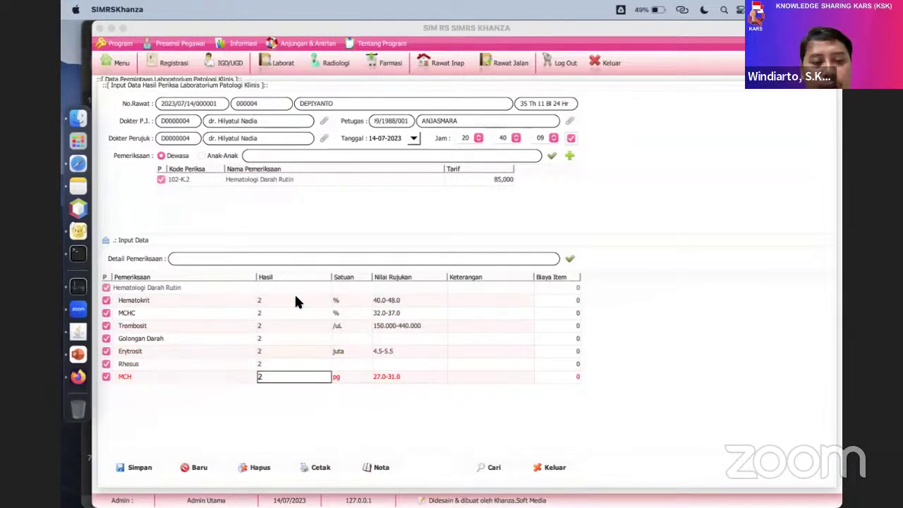
pyautogui.click(356, 365)
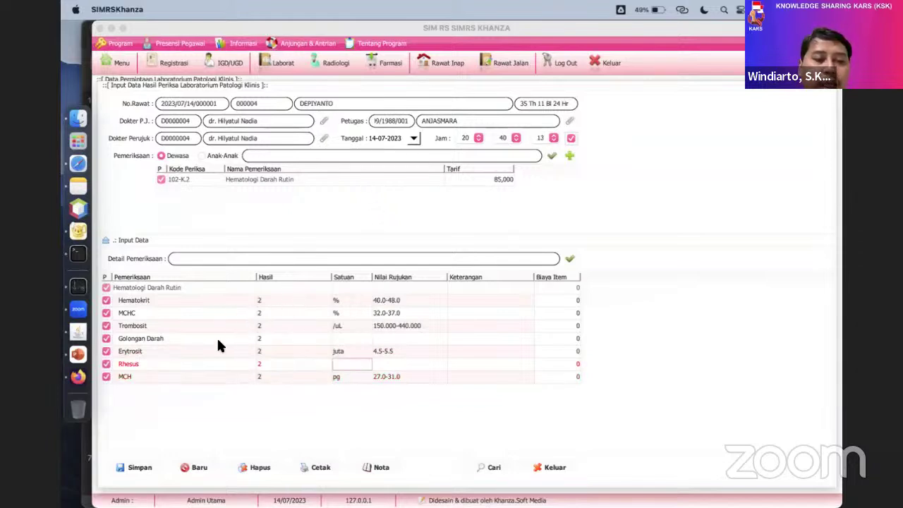
# Flag Hematokrit h, MCHC l and Trombosit t, then preview the Model 1 result report.
pyautogui.click(465, 300)
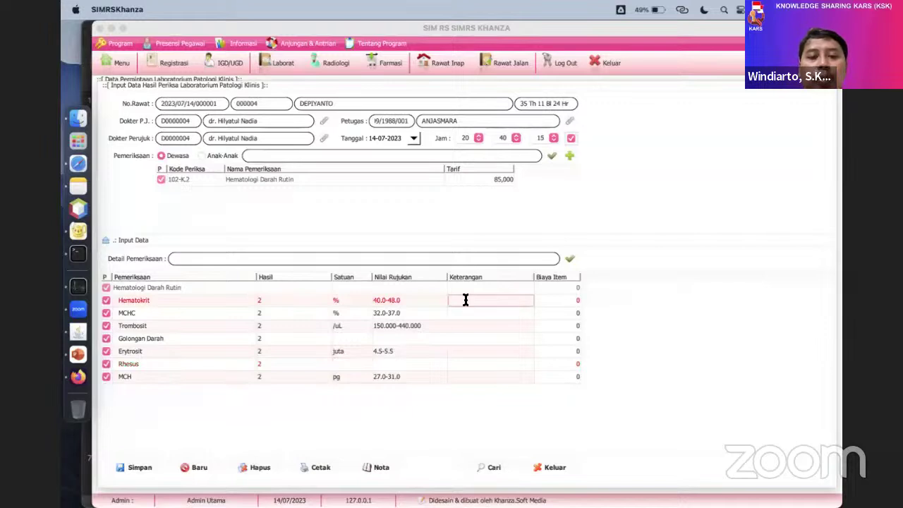
pyautogui.write('h')
pyautogui.press('Return')
pyautogui.click(460, 323)
pyautogui.click(457, 314)
pyautogui.write('l')
pyautogui.press('Return')
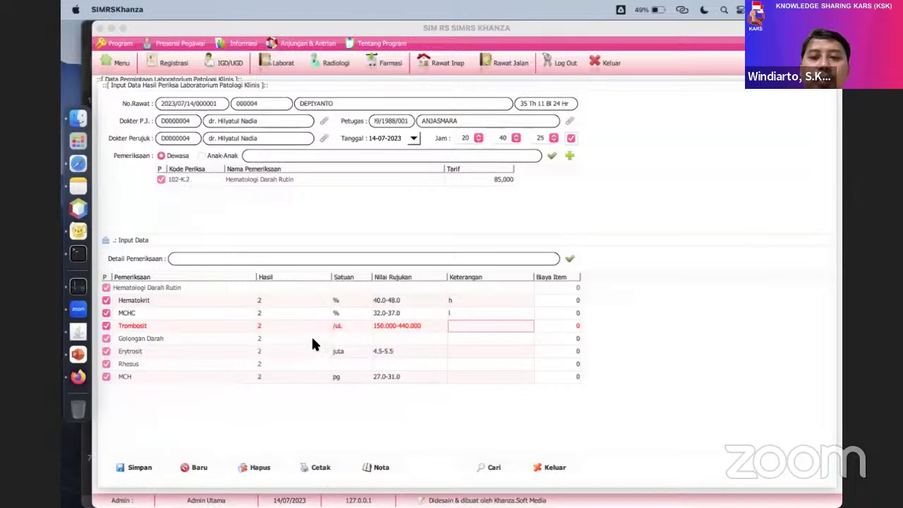
pyautogui.write('t')
pyautogui.press('Return')
pyautogui.click(317, 472)
pyautogui.click(530, 300)
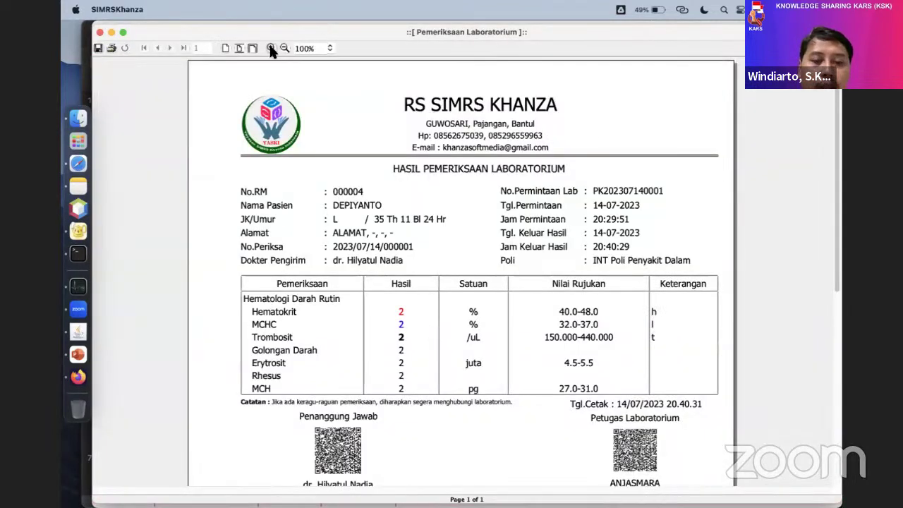
# Inspect the lab report at 150%, close the preview, and start saving the results with Simpan.
pyautogui.click(271, 48)
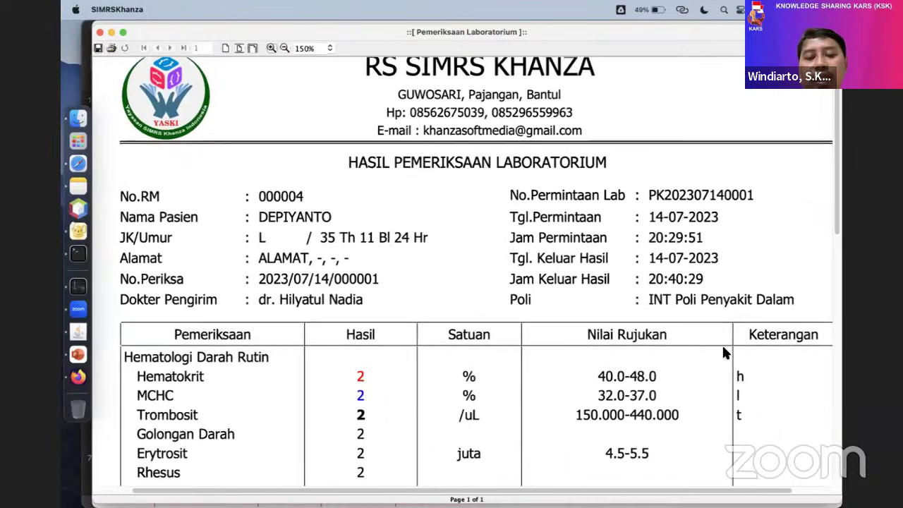
pyautogui.hscroll(3, 564, 364)
pyautogui.scroll(-1, 565, 364)
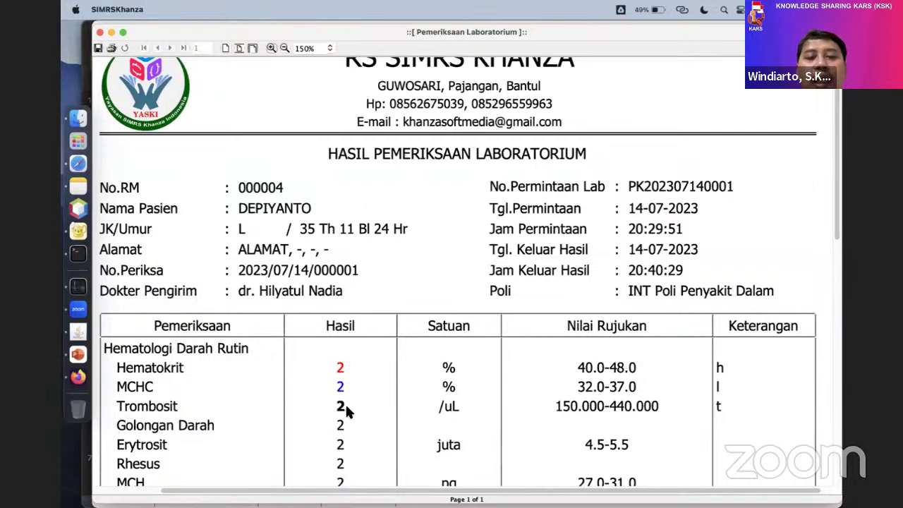
pyautogui.click(100, 32)
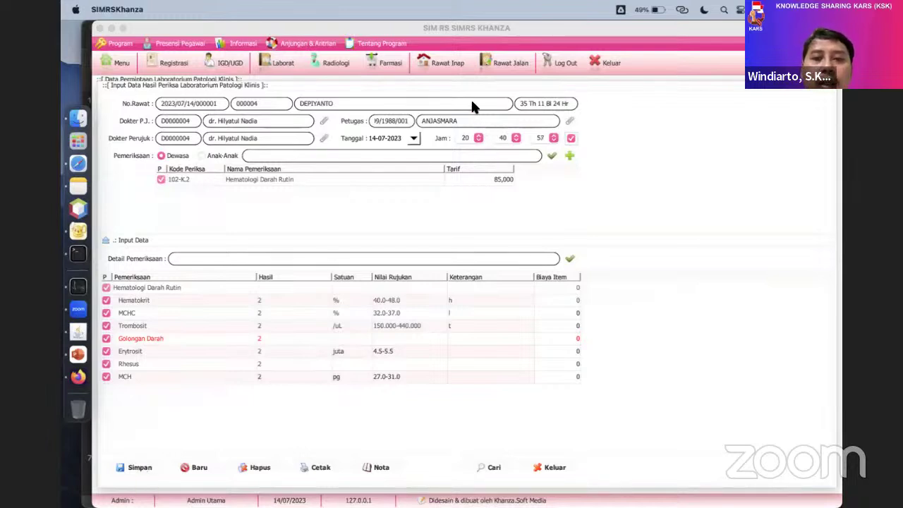
pyautogui.click(140, 467)
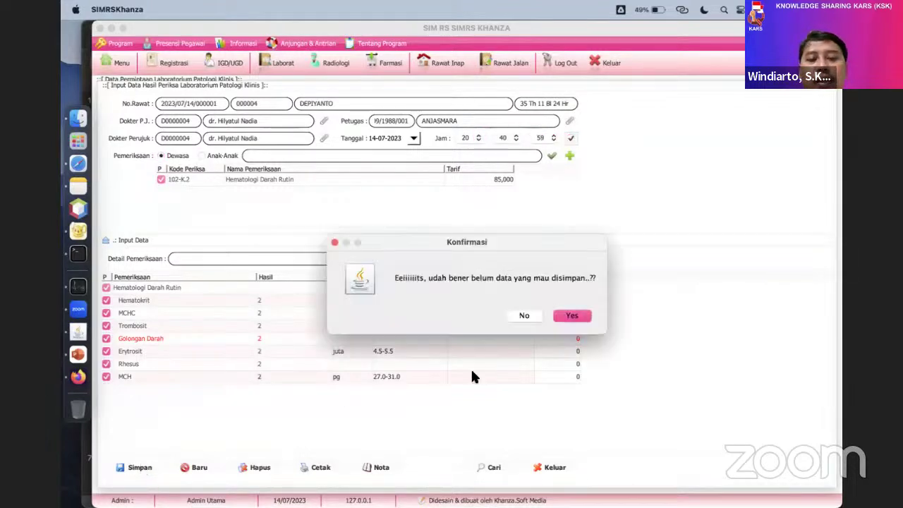
# Confirm saving the lab results, verify the 20:41:02 result time on Firefox's lab queue, return to Khanza.
pyautogui.click(576, 315)
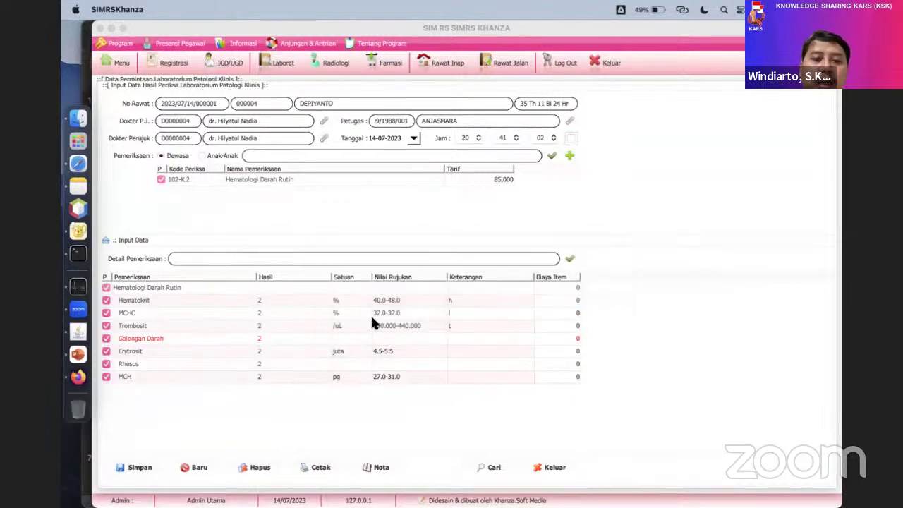
pyautogui.click(520, 296)
pyautogui.click(78, 376)
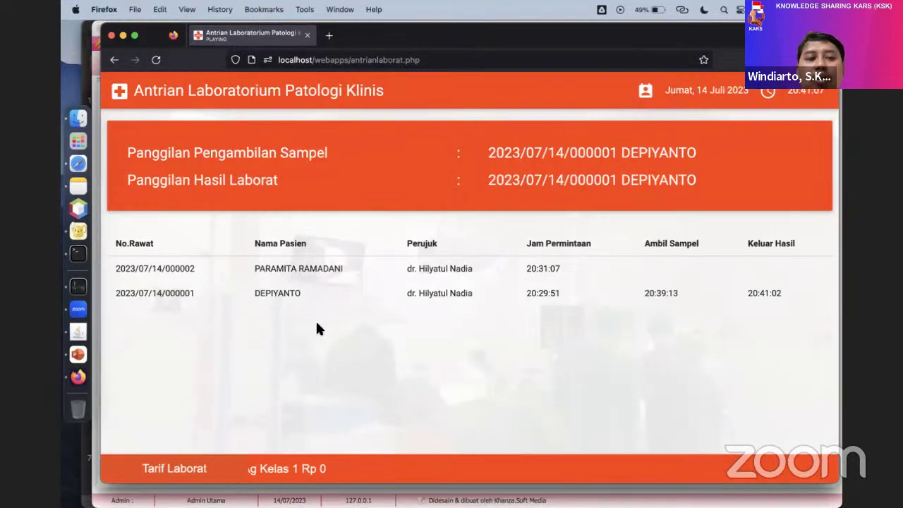
pyautogui.click(78, 333)
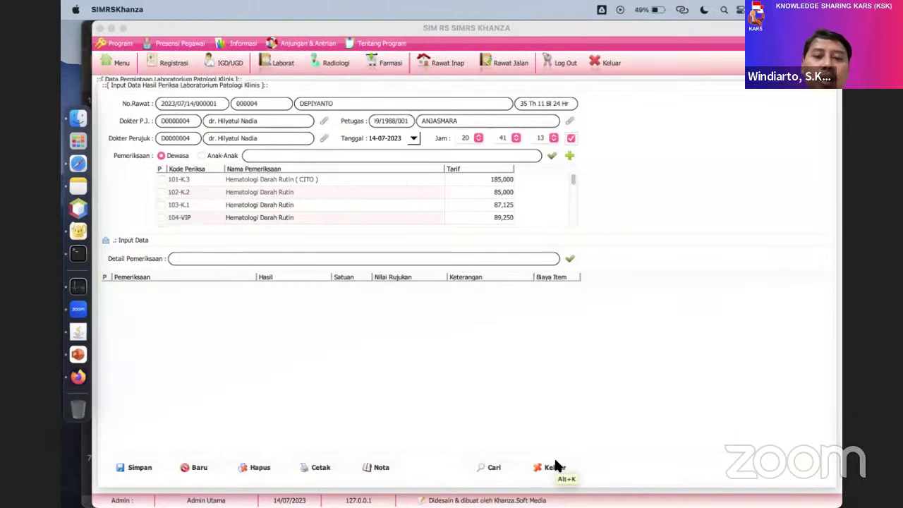
# Close the lab form, open Permintaan Radiologi, and save sample time 20:41:29.
pyautogui.click(555, 466)
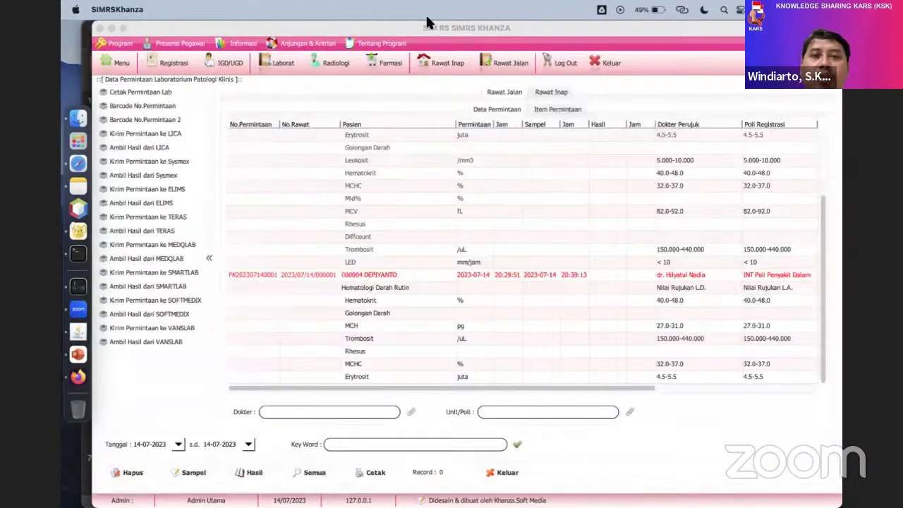
pyautogui.click(334, 55)
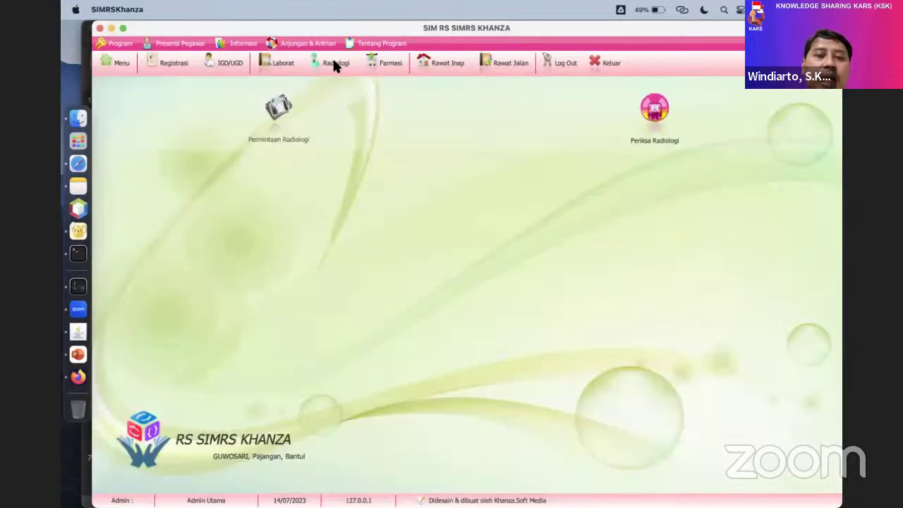
pyautogui.click(276, 118)
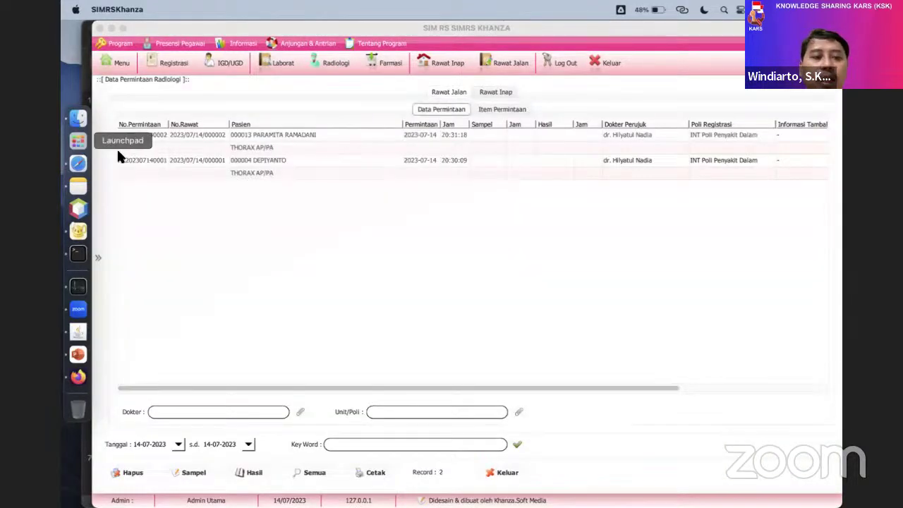
pyautogui.click(192, 472)
pyautogui.click(325, 44)
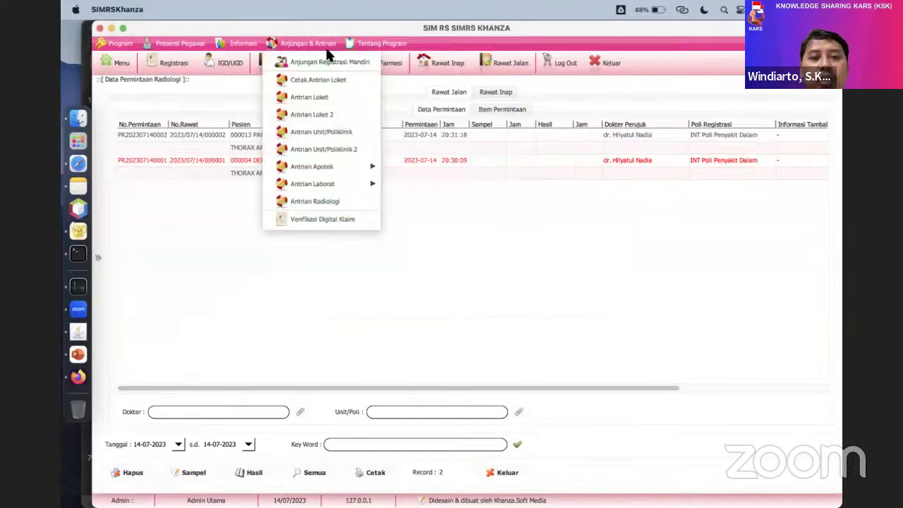
pyautogui.click(361, 202)
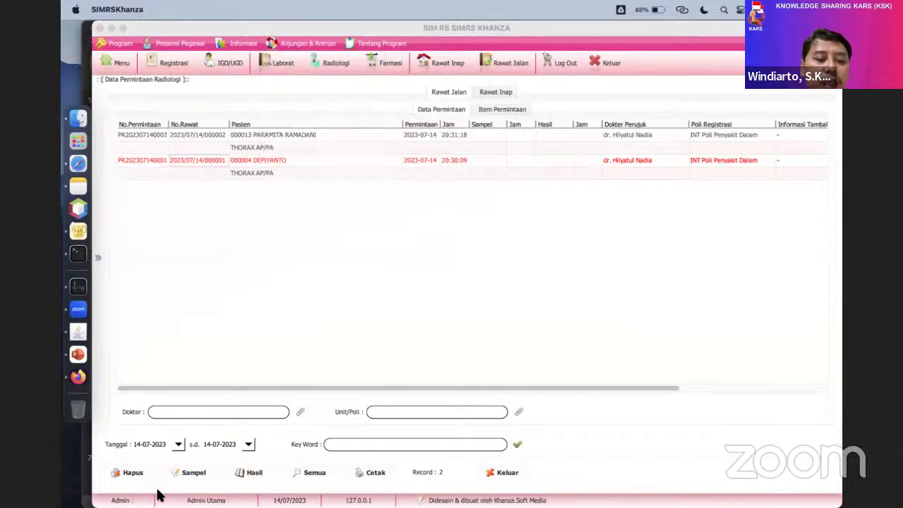
pyautogui.click(195, 472)
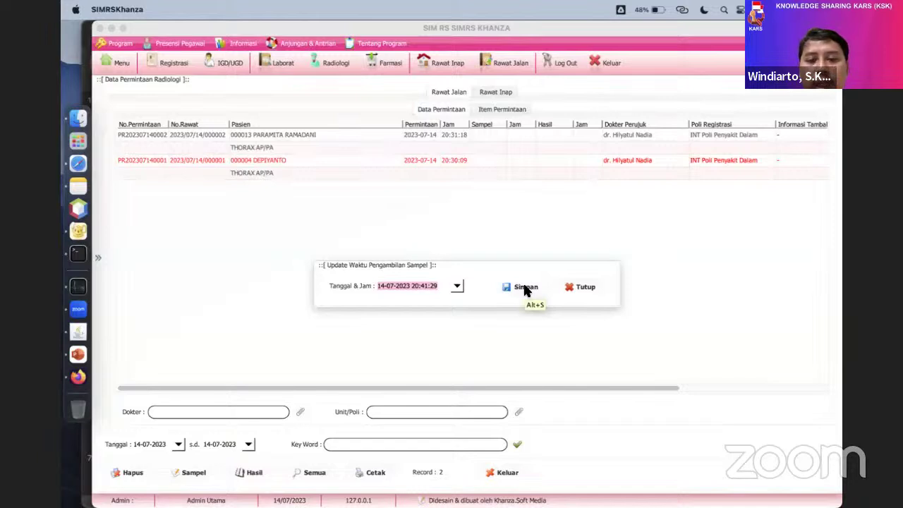
pyautogui.click(525, 289)
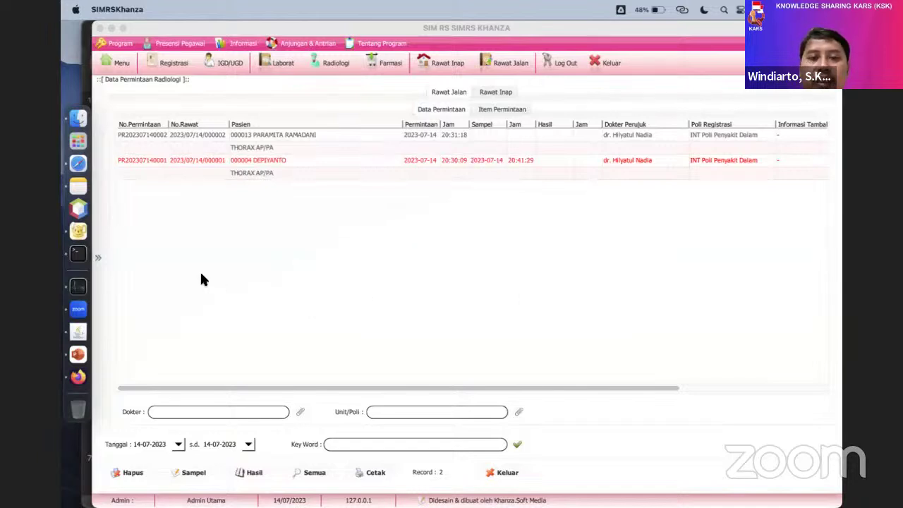
# Select the THORAX AP/PA request and open its radiology result entry form.
pyautogui.click(185, 164)
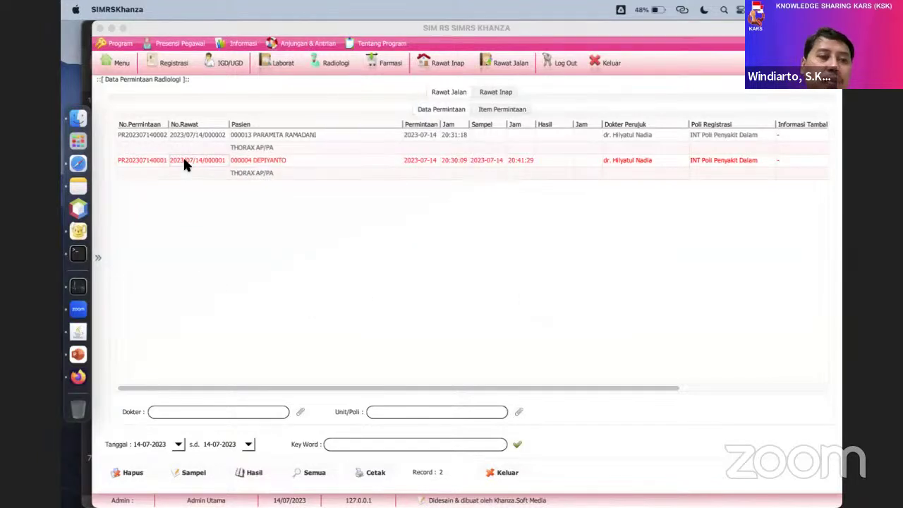
pyautogui.click(99, 258)
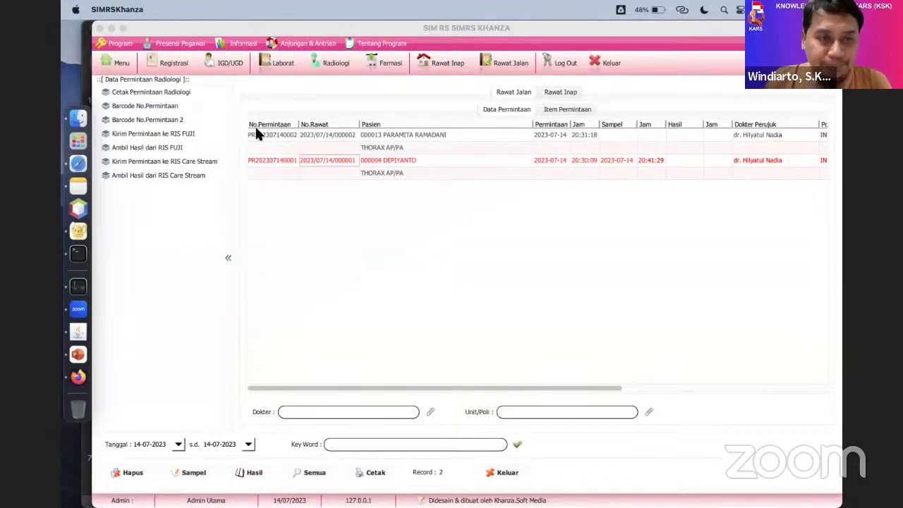
pyautogui.click(267, 160)
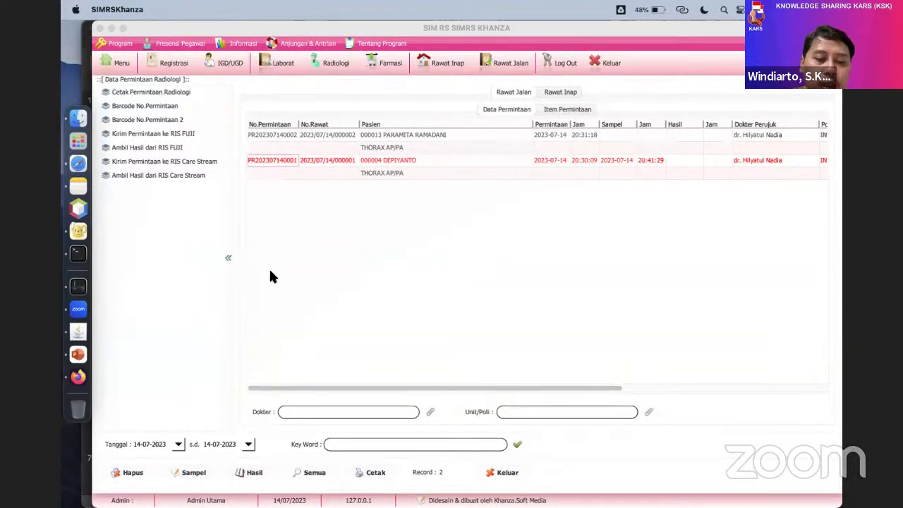
pyautogui.click(254, 475)
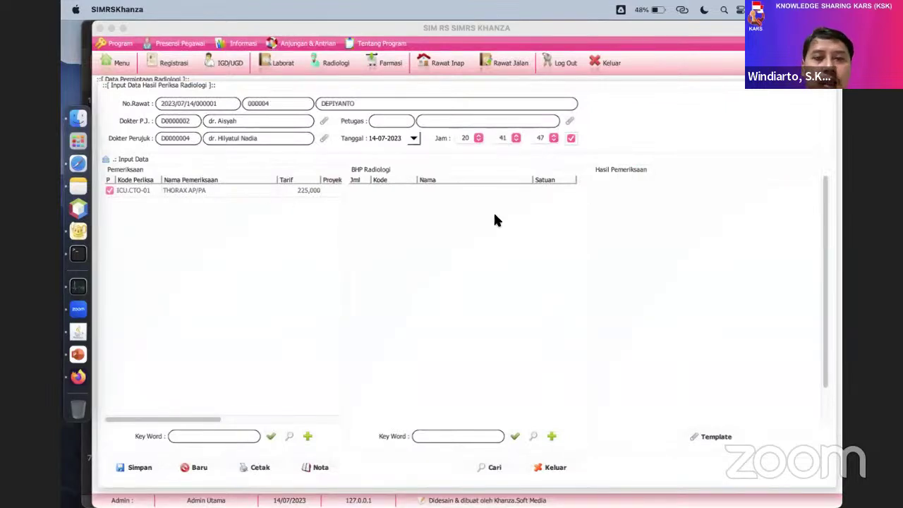
# Choose the technician from the Petugas lookup and enter '1 1' as the examination result.
pyautogui.click(569, 120)
pyautogui.doubleClick(197, 123)
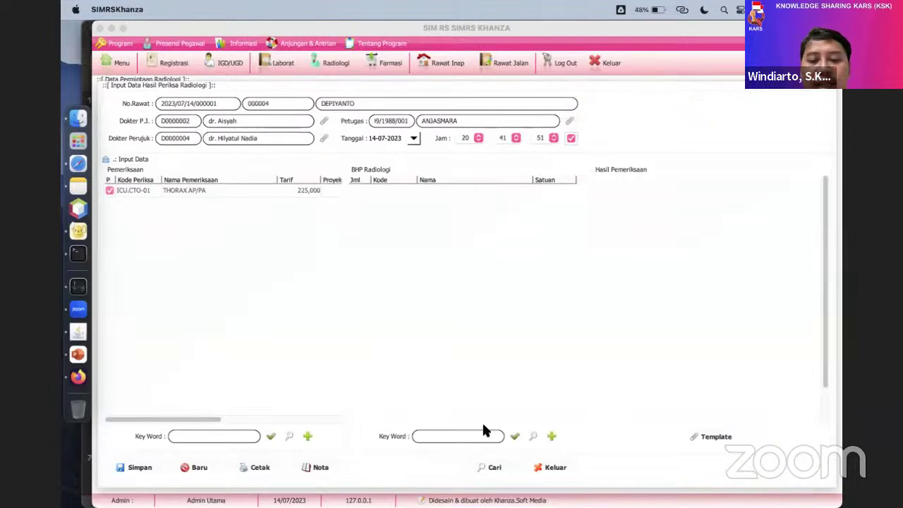
pyautogui.write('1   1')
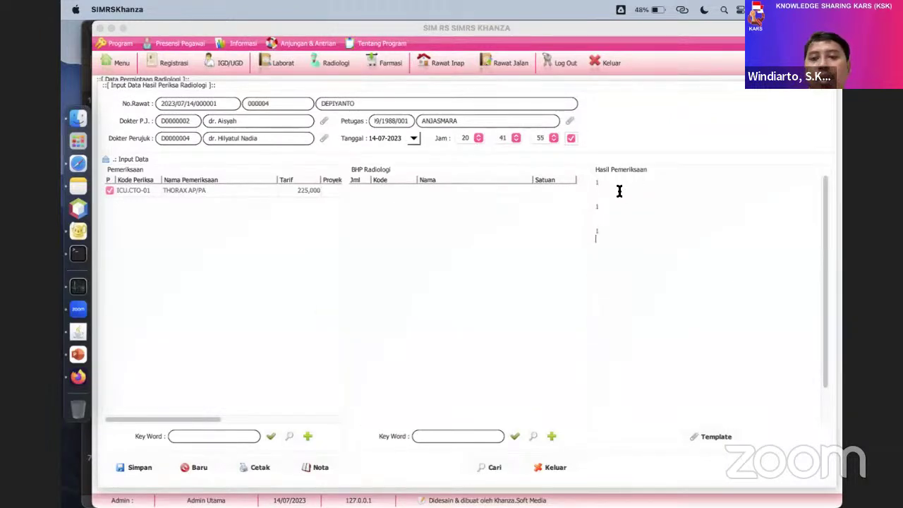
# Save the THORAX AP/PA result, confirm it, and list the saved exam at 20:41:59.
pyautogui.click(139, 471)
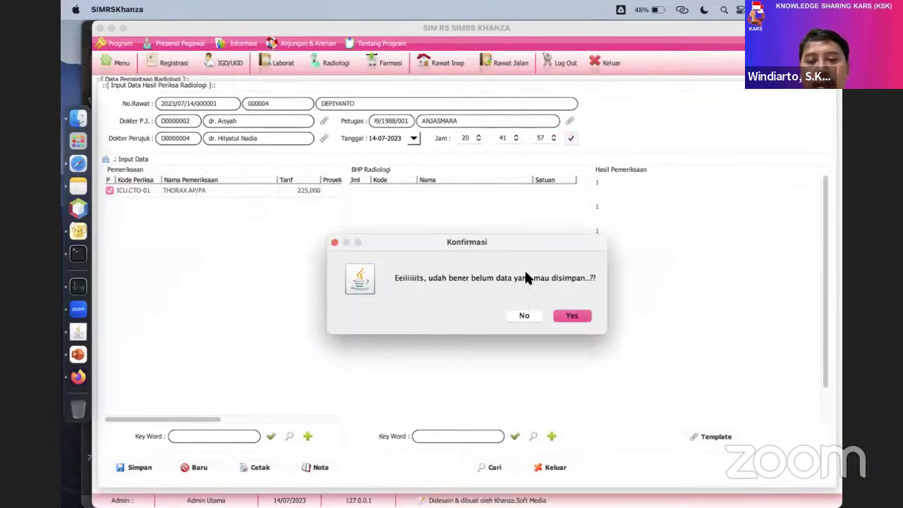
pyautogui.moveTo(501, 234); pyautogui.dragTo(416, 163)
pyautogui.click(455, 220)
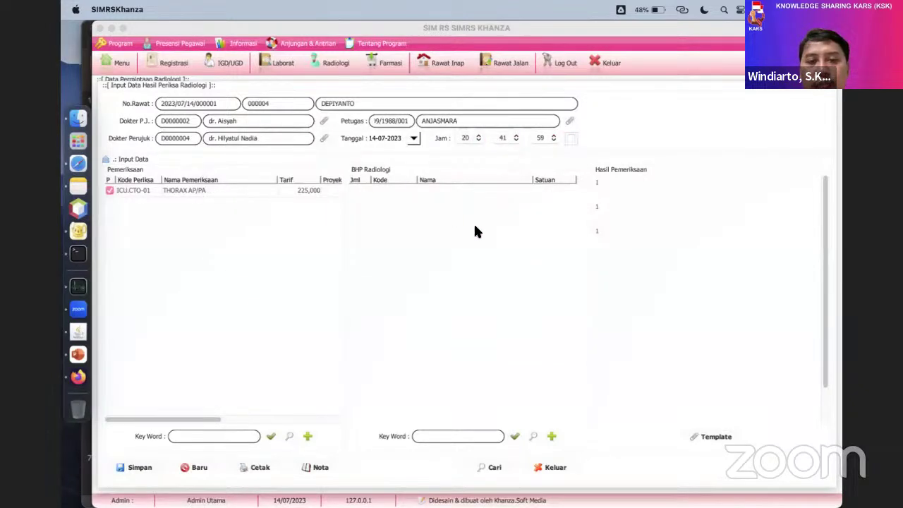
pyautogui.click(516, 297)
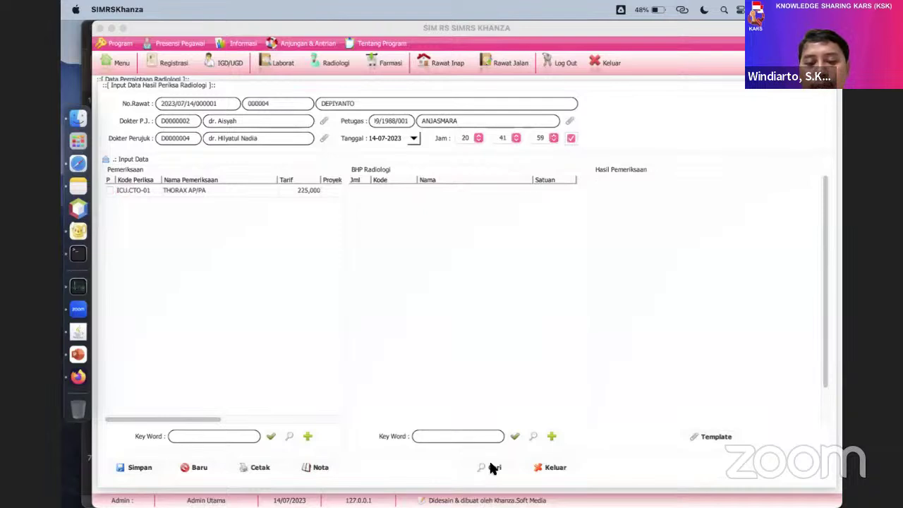
pyautogui.click(201, 151)
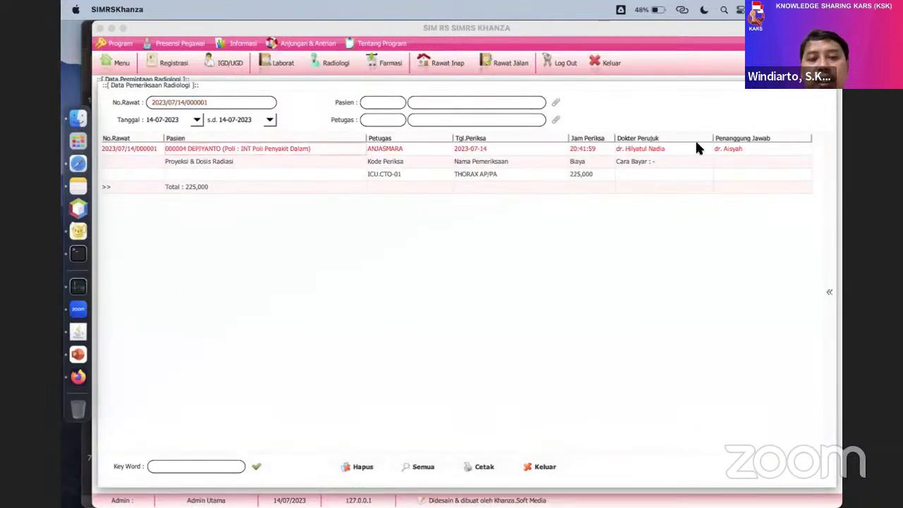
# Expand the side panel, read Hasil Bacaan Radiologi, and open Photo Radiologi's image upload form.
pyautogui.click(829, 292)
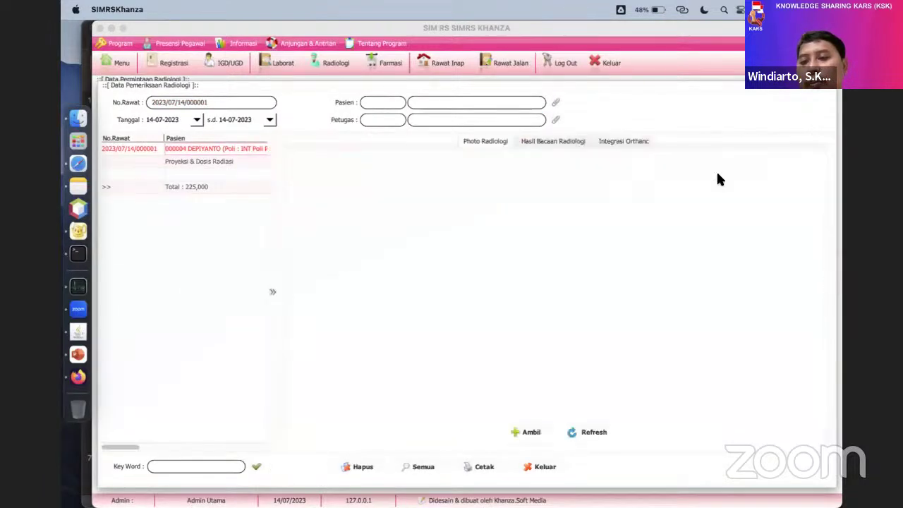
pyautogui.click(545, 143)
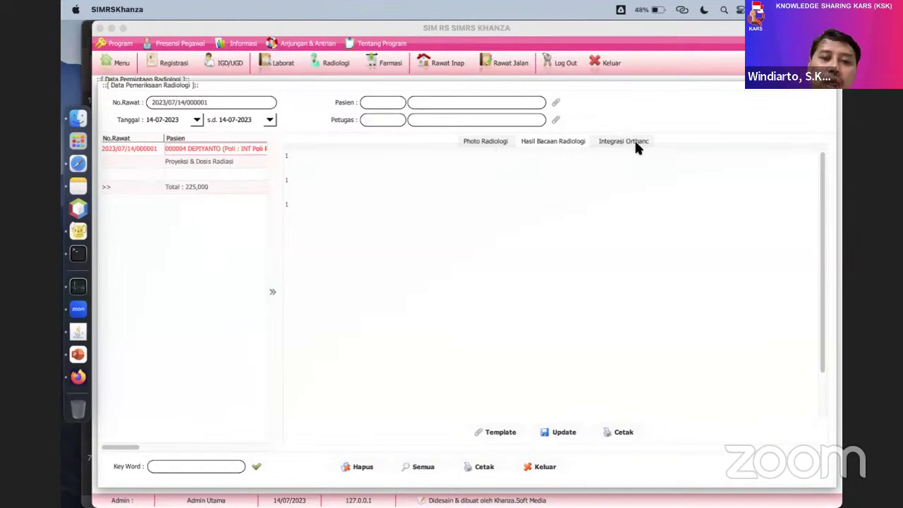
pyautogui.click(489, 141)
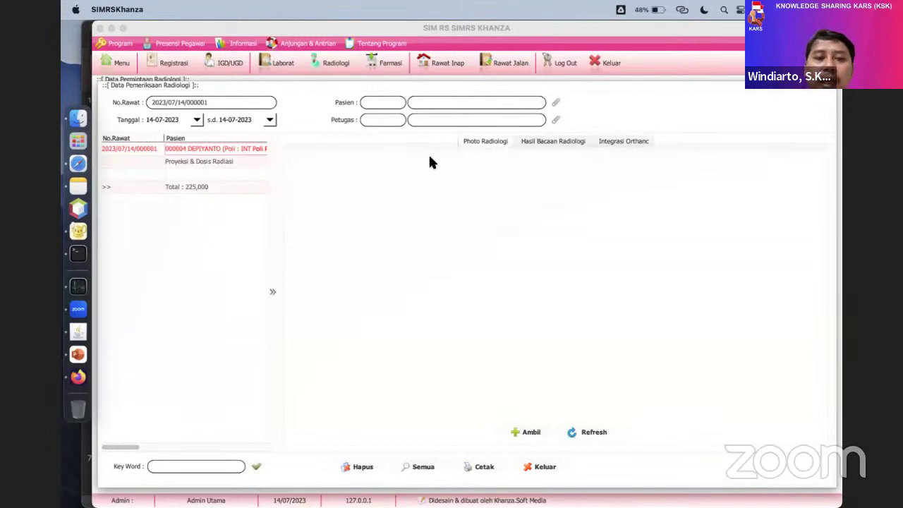
pyautogui.click(537, 432)
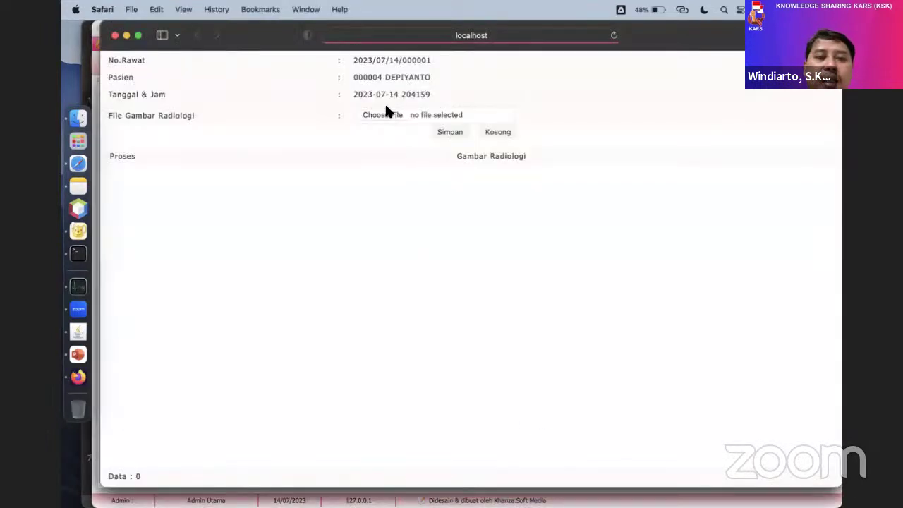
# Start choosing an image file, browsing My Drive > workshop > Sofware SIMRSKhanza > KhanzaHMSMac.
pyautogui.click(383, 114)
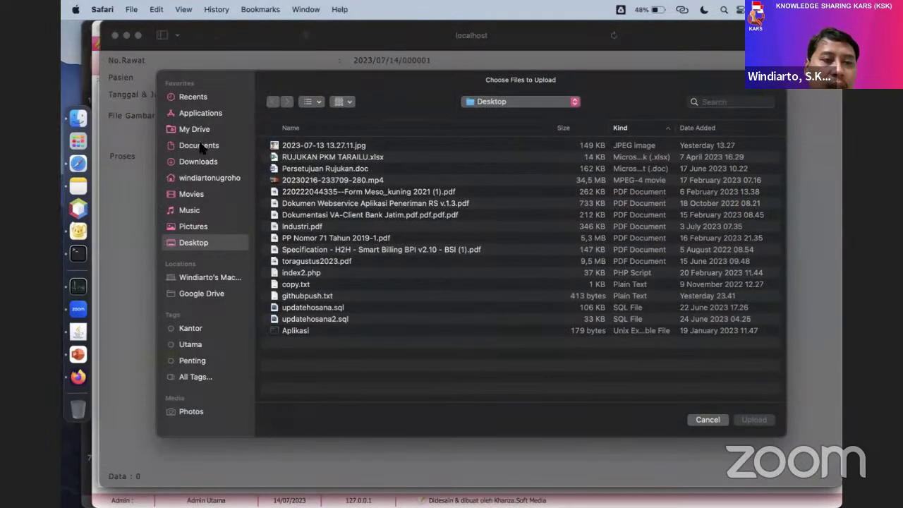
pyautogui.click(200, 146)
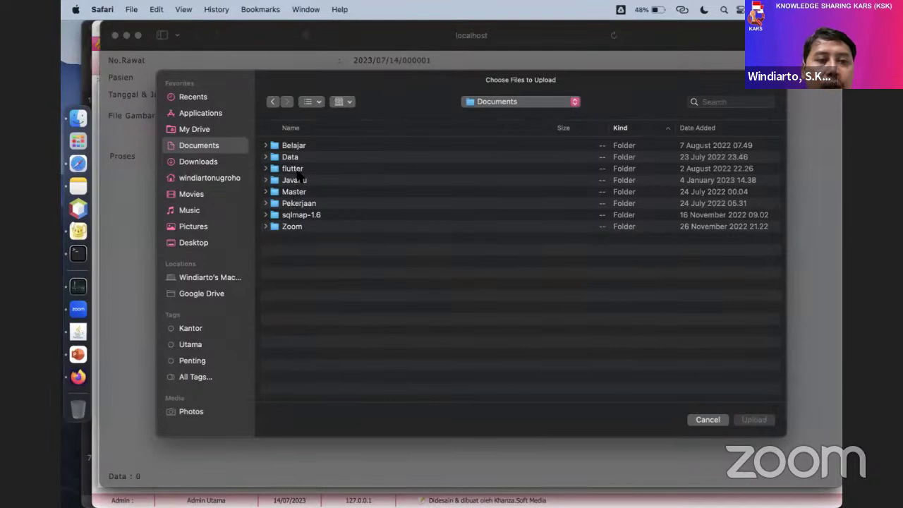
pyautogui.click(191, 130)
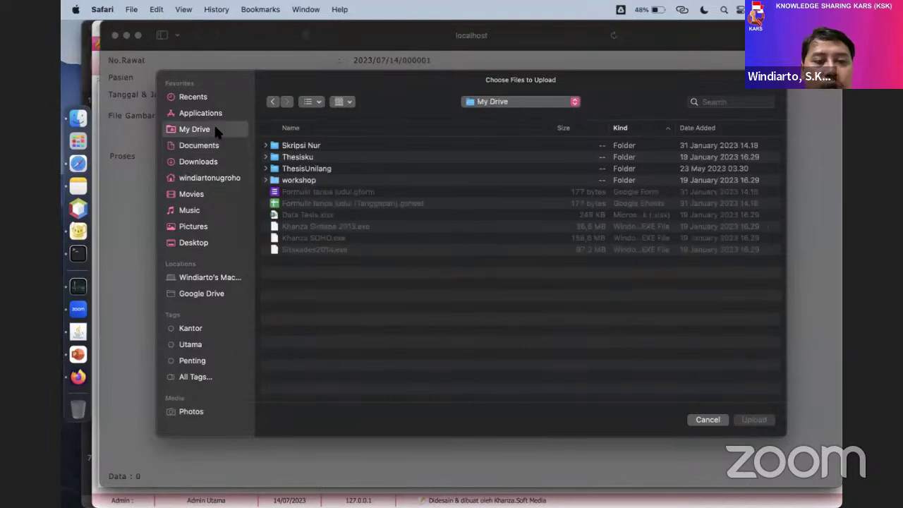
pyautogui.doubleClick(304, 180)
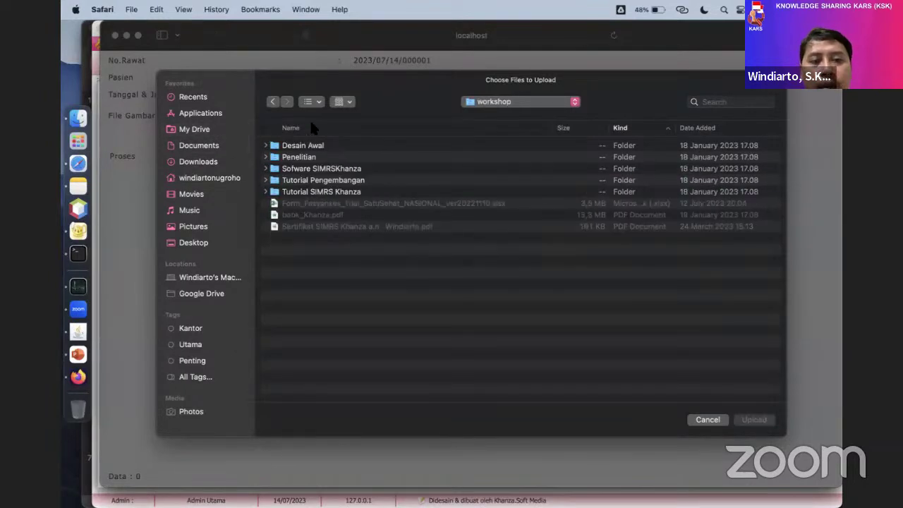
pyautogui.doubleClick(300, 171)
pyautogui.doubleClick(308, 157)
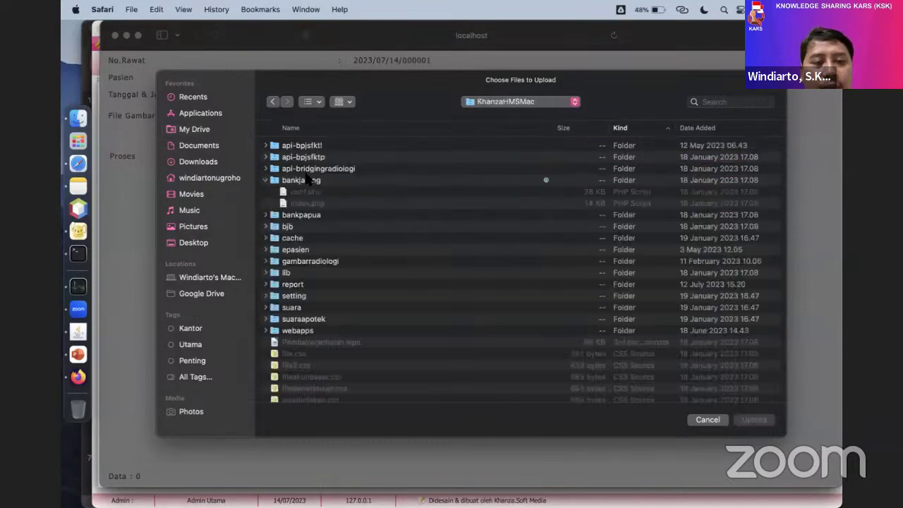
# Go through webapps > radiologi > pages > upload and pick polos1.jpg.
pyautogui.scroll(-3, 307, 225)
pyautogui.doubleClick(304, 257)
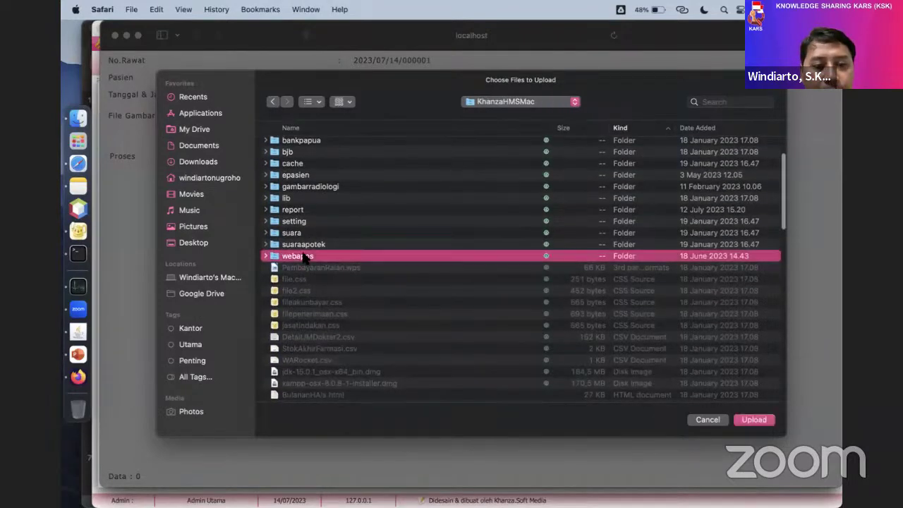
pyautogui.scroll(-10, 313, 189)
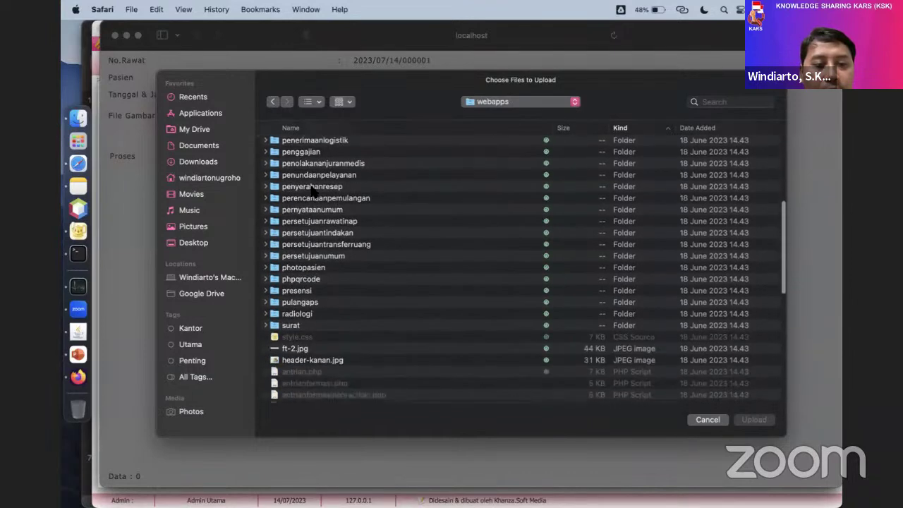
pyautogui.scroll(-3, 308, 277)
pyautogui.scroll(7, 307, 281)
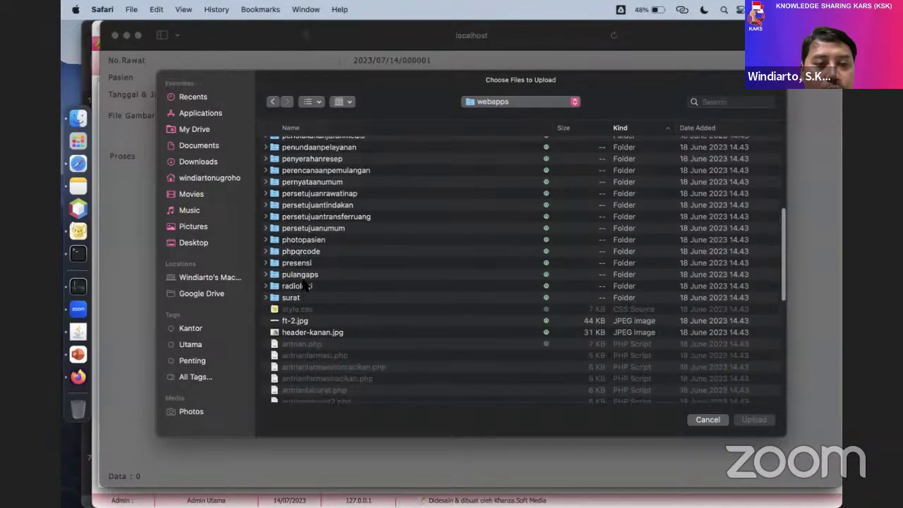
pyautogui.scroll(3, 304, 283)
pyautogui.click(305, 226)
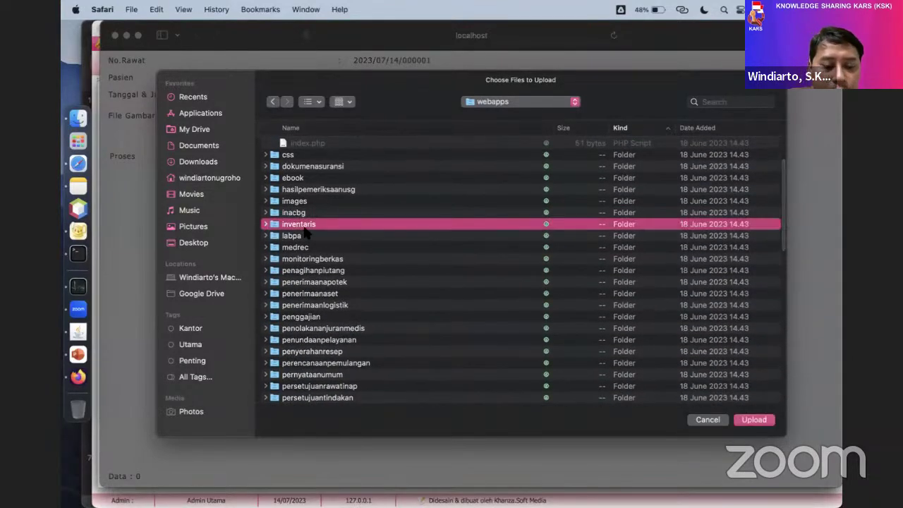
pyautogui.write('radiologi')
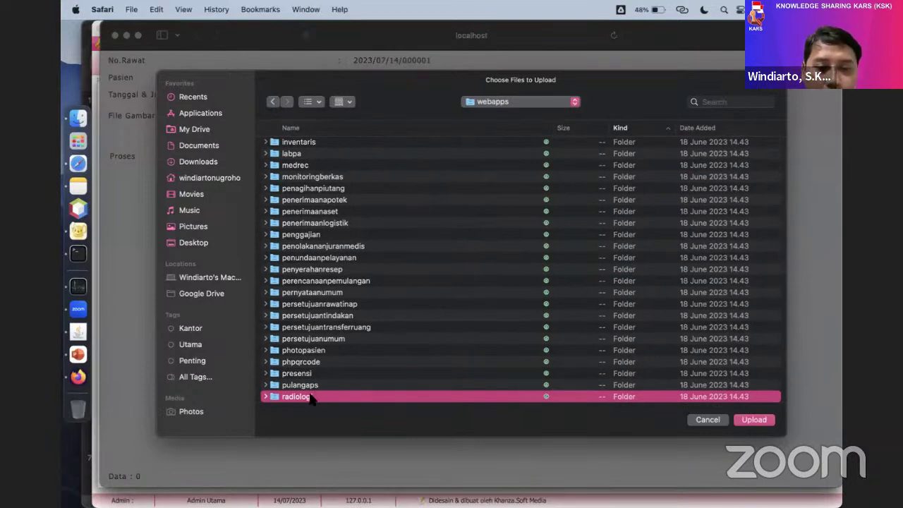
pyautogui.doubleClick(311, 397)
pyautogui.doubleClick(308, 180)
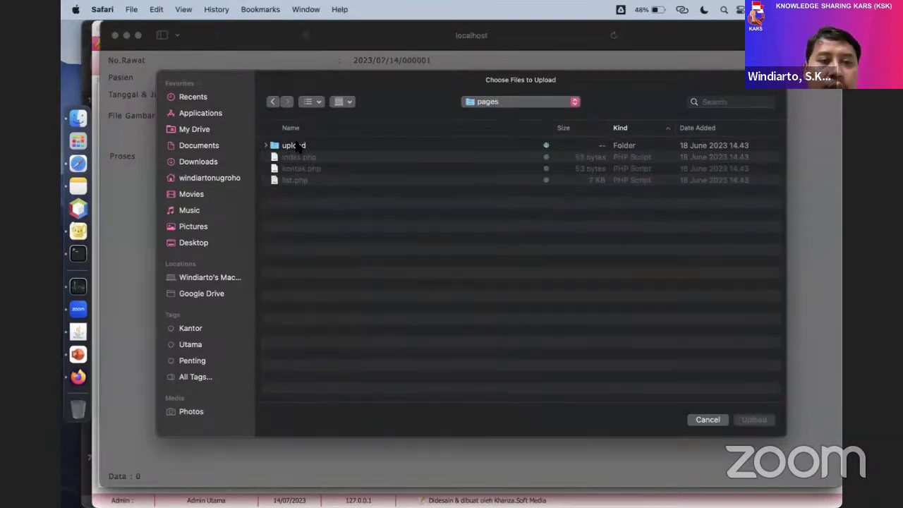
pyautogui.doubleClick(298, 145)
pyautogui.doubleClick(303, 157)
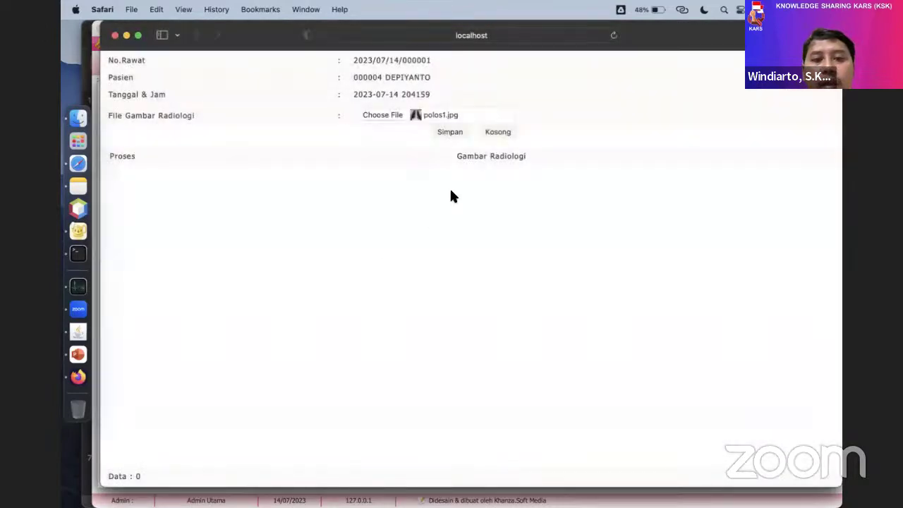
# Save the uploaded chest X-ray image and close the upload page window.
pyautogui.click(454, 132)
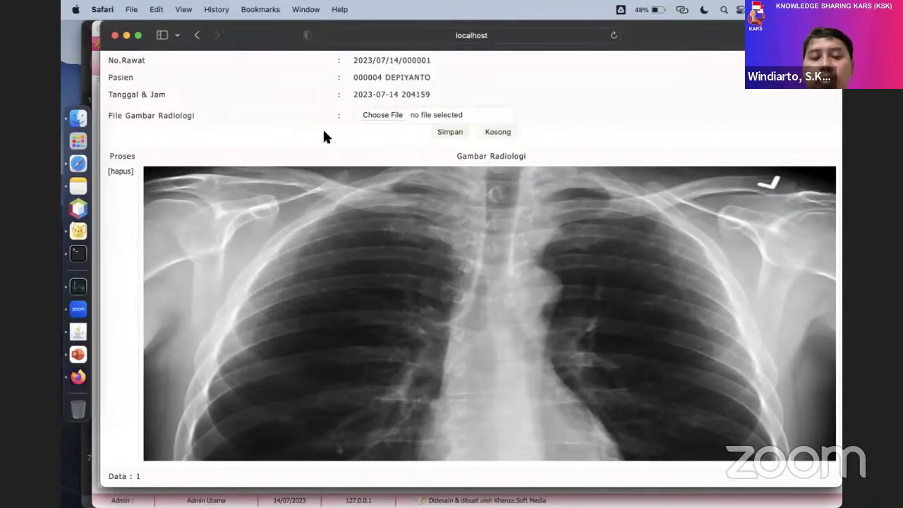
pyautogui.moveTo(240, 45); pyautogui.dragTo(261, 47)
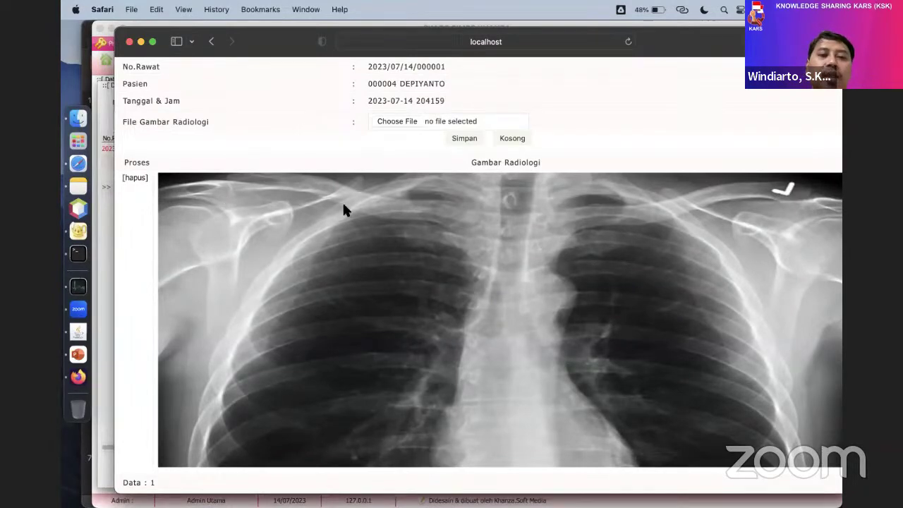
pyautogui.scroll(-5, 345, 209)
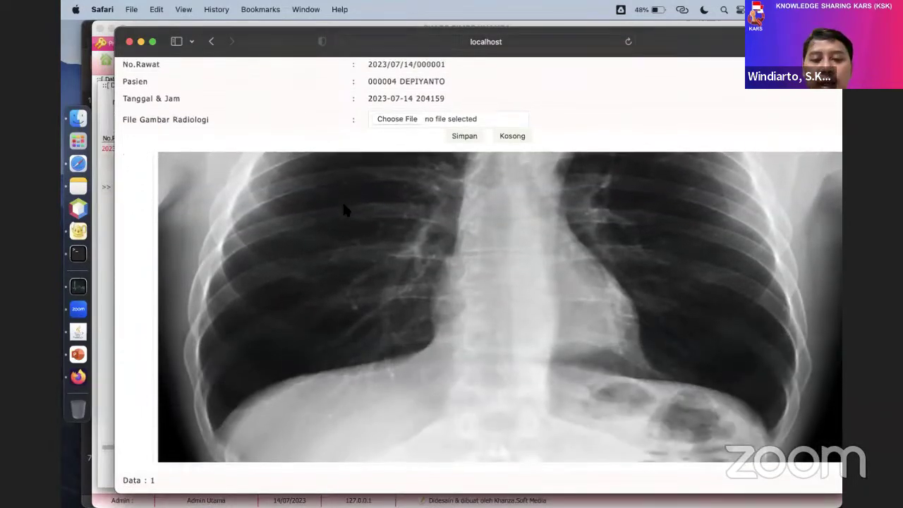
pyautogui.scroll(5, 345, 210)
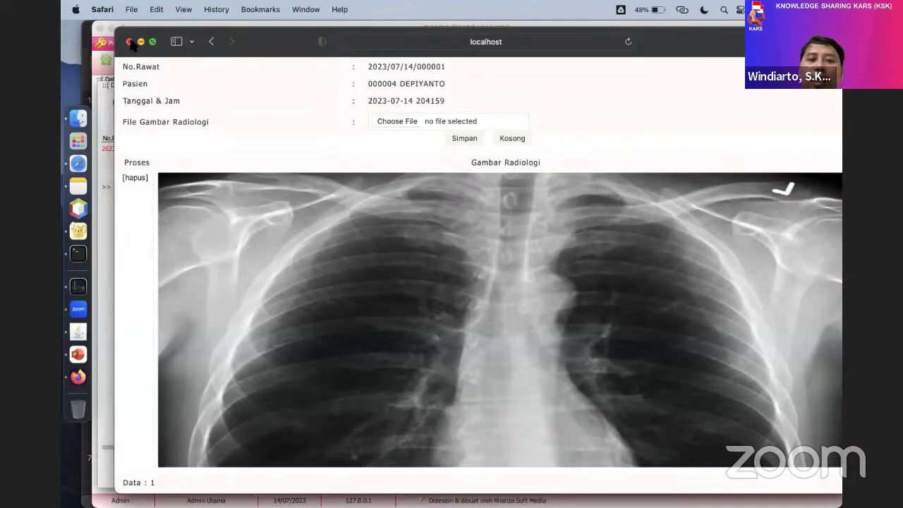
pyautogui.click(129, 42)
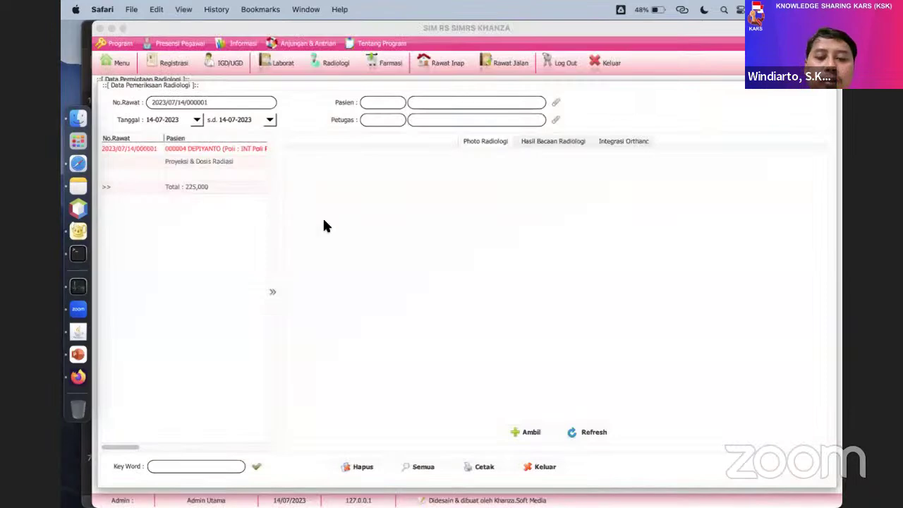
# Refresh to see the new X-ray, dismiss the Orthanc message, close the radiology view, open Rawat Jalan.
pyautogui.click(597, 430)
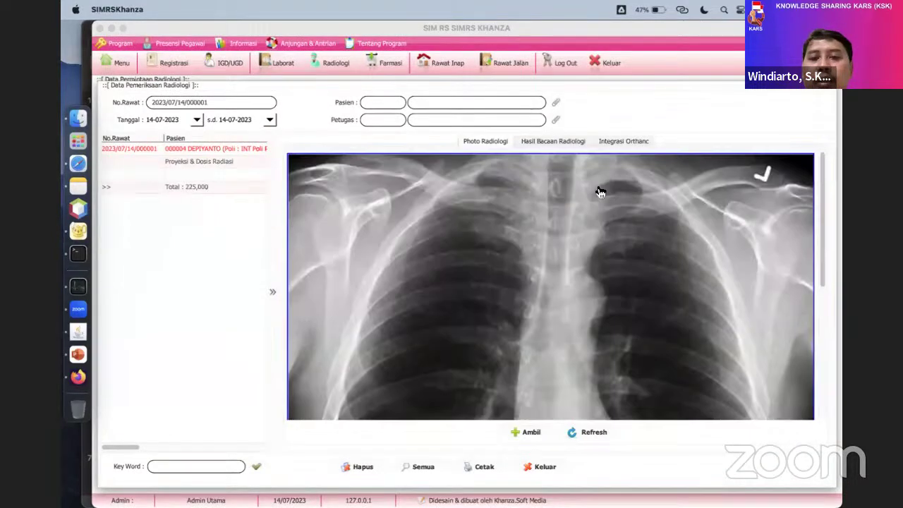
pyautogui.click(622, 141)
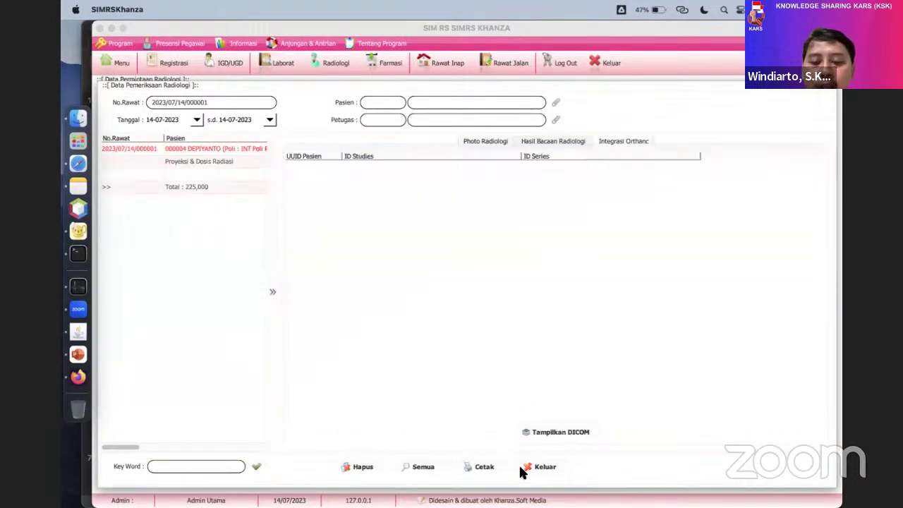
pyautogui.moveTo(500, 220); pyautogui.dragTo(339, 127)
pyautogui.click(439, 205)
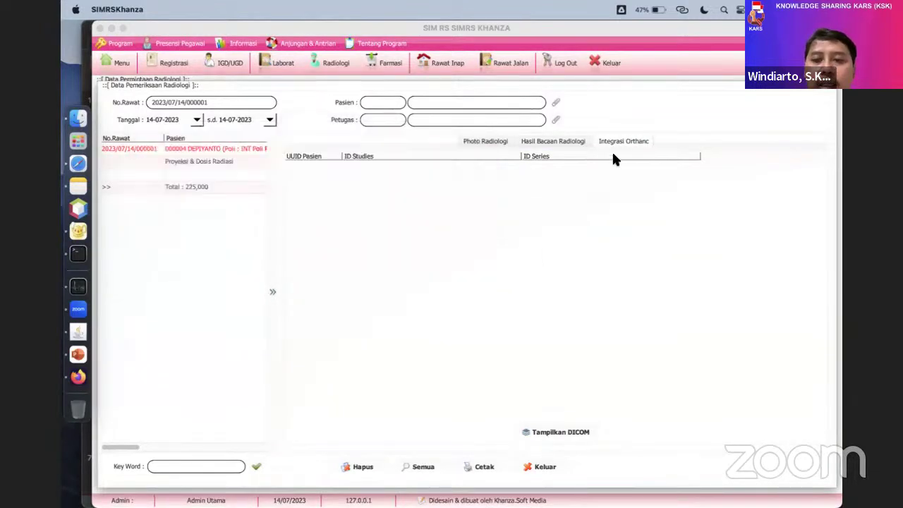
pyautogui.click(542, 468)
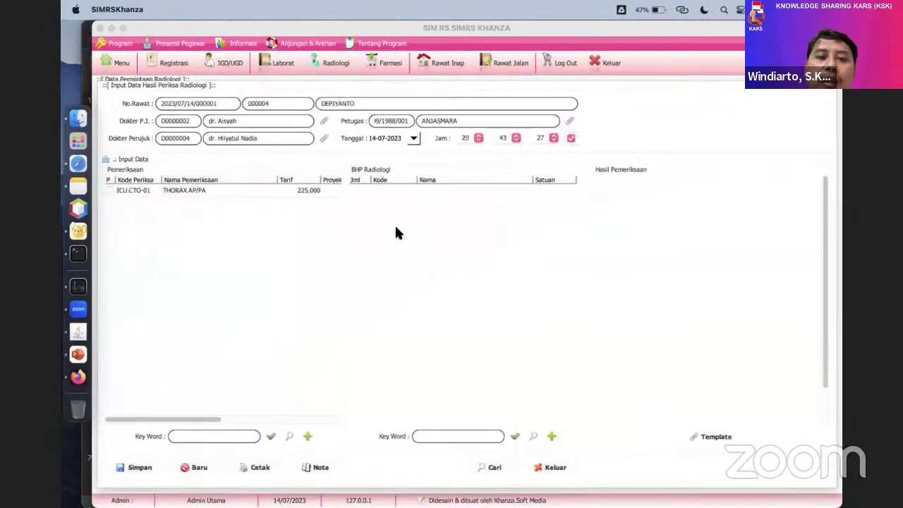
pyautogui.click(508, 63)
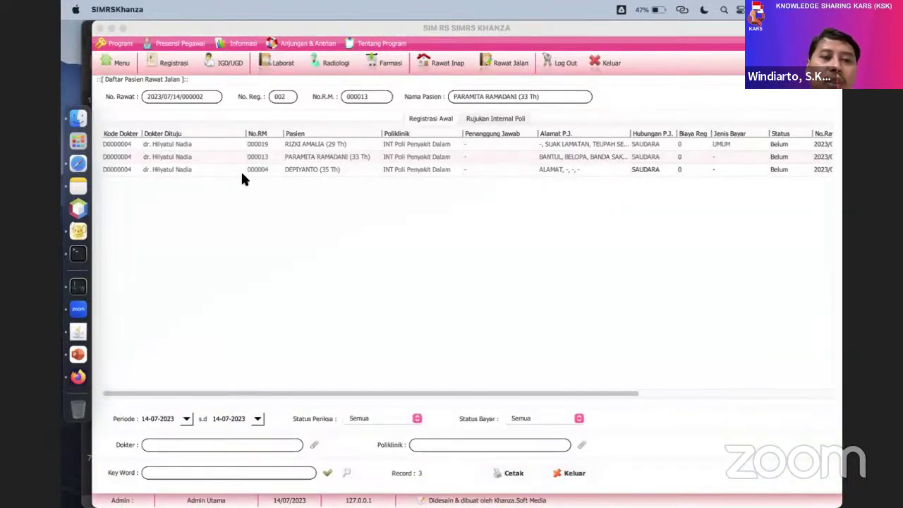
# Open Data Rekam Medis > Riwayat Perawatan for the third outpatient.
pyautogui.click(264, 167)
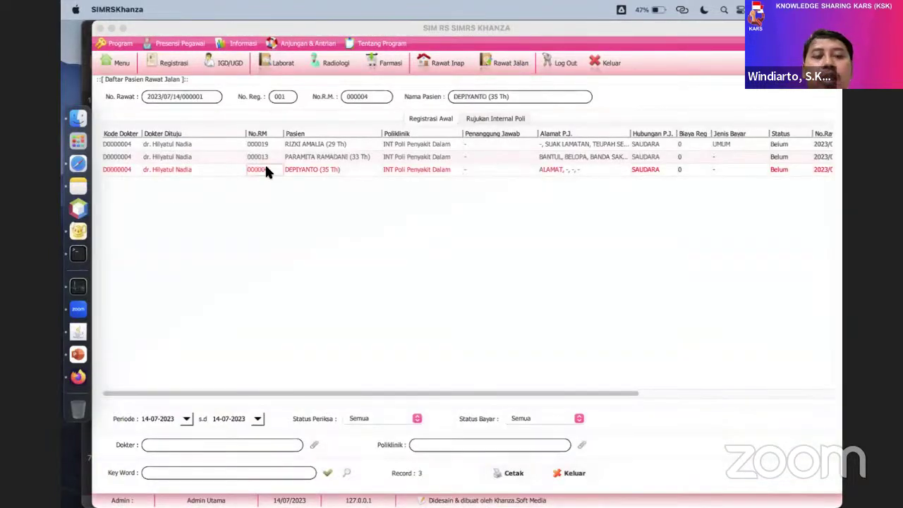
pyautogui.rightClick(327, 168)
pyautogui.moveTo(441, 179)
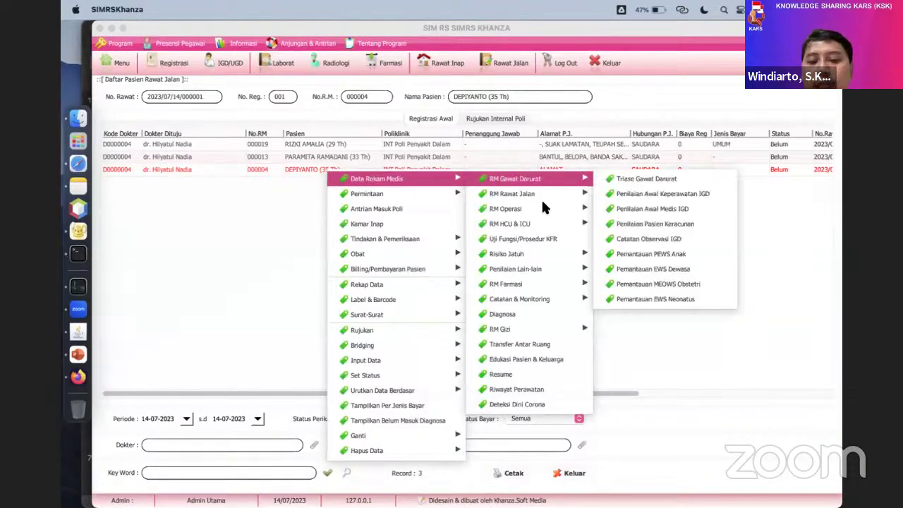
pyautogui.click(558, 389)
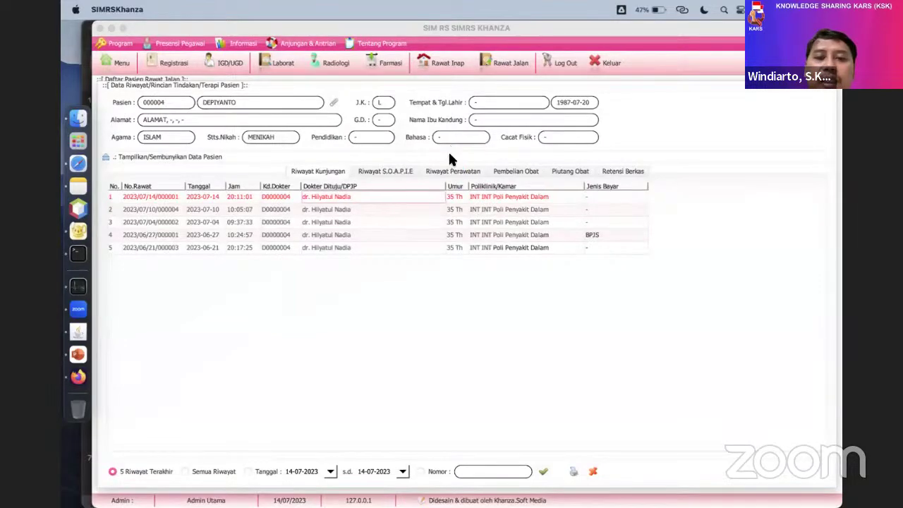
pyautogui.click(446, 172)
# Filter the care history by the copied visit number and print the report.
pyautogui.scroll(-10, 402, 201)
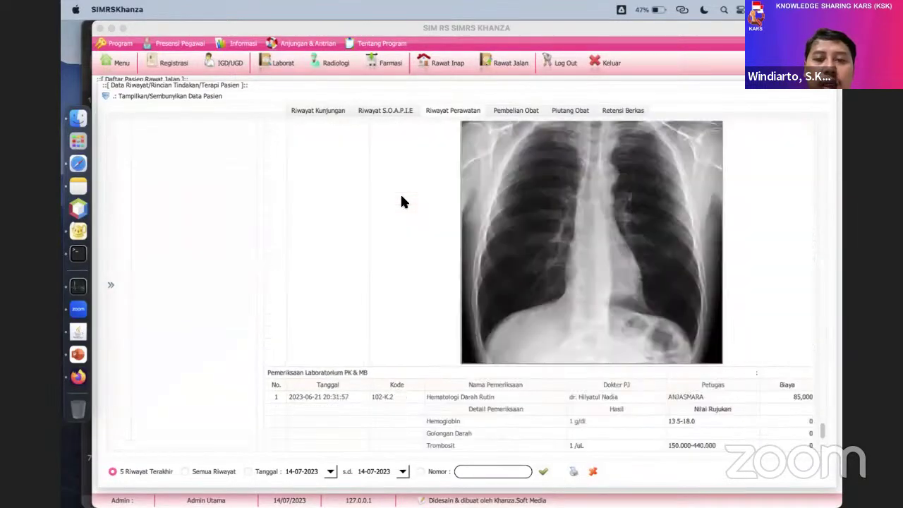
pyautogui.scroll(-10, 400, 193)
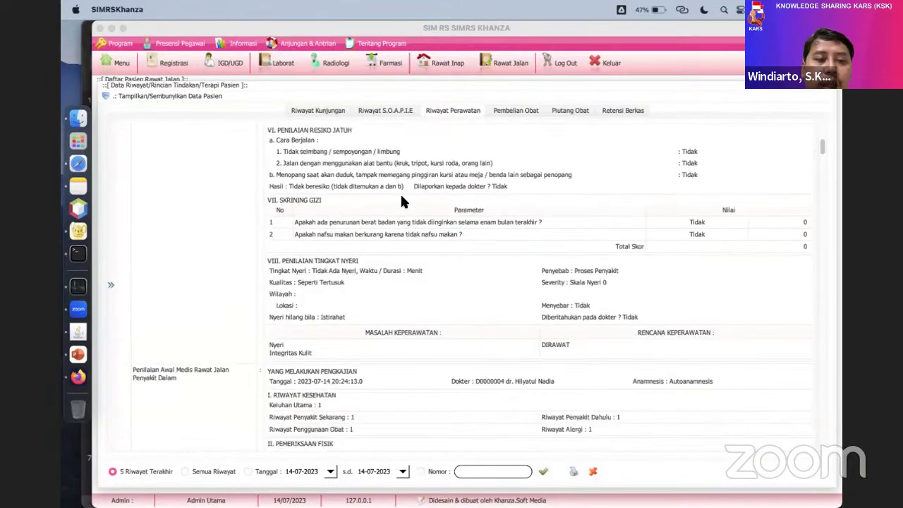
pyautogui.scroll(-10, 402, 202)
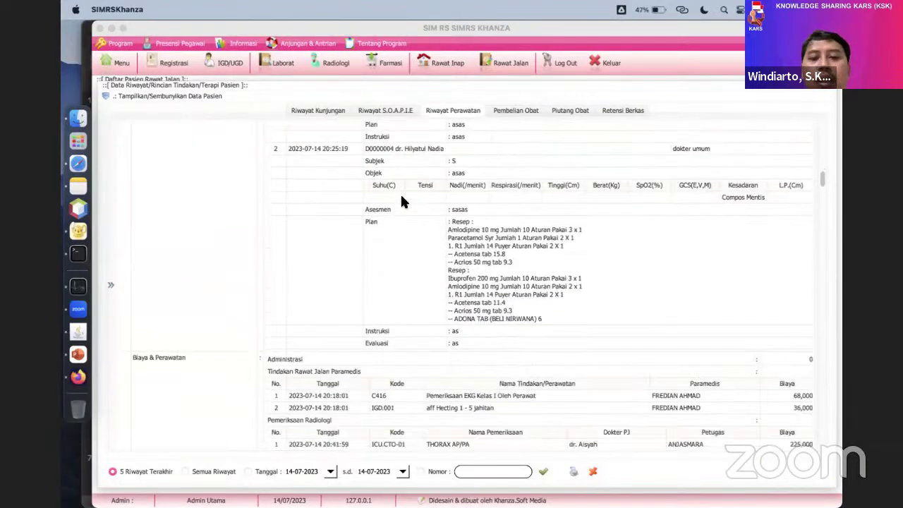
pyautogui.scroll(-8, 402, 203)
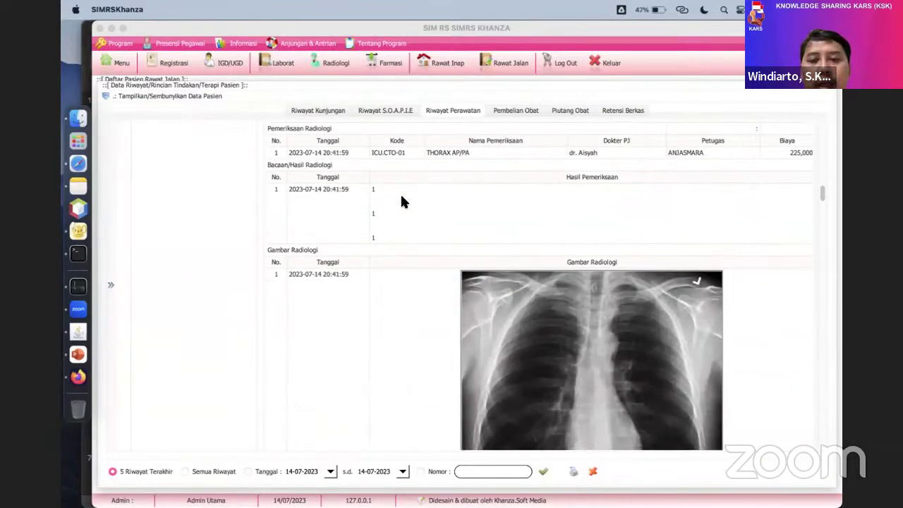
pyautogui.scroll(-3, 400, 203)
pyautogui.scroll(20, 400, 202)
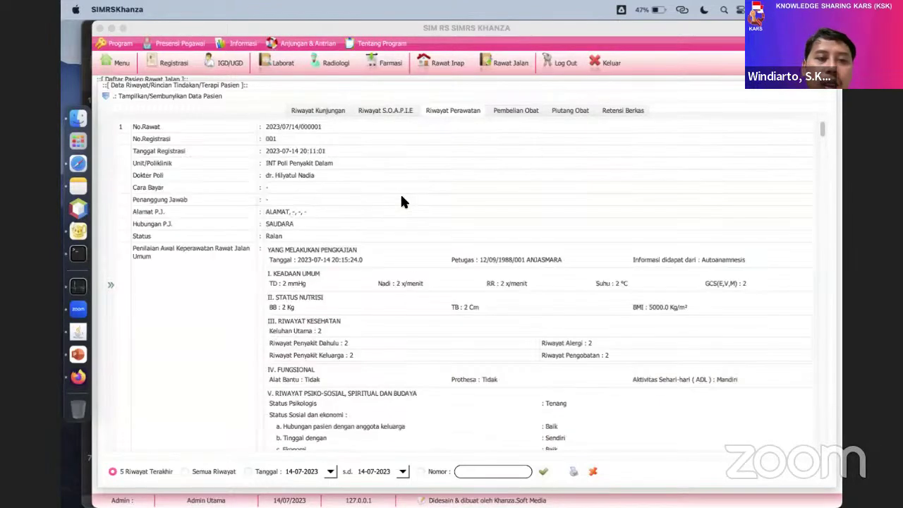
pyautogui.moveTo(324, 124); pyautogui.dragTo(267, 127)
pyautogui.press('super+c')
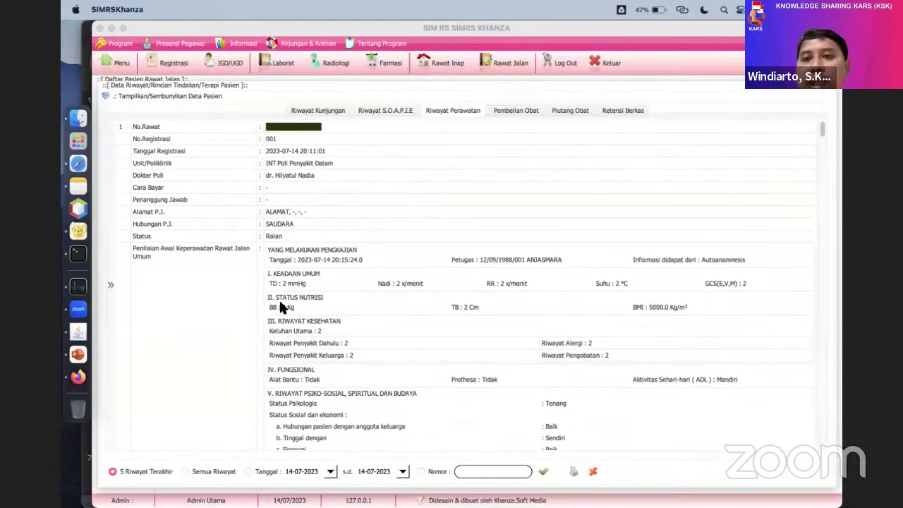
pyautogui.click(421, 471)
pyautogui.click(471, 471)
pyautogui.press('super+v')
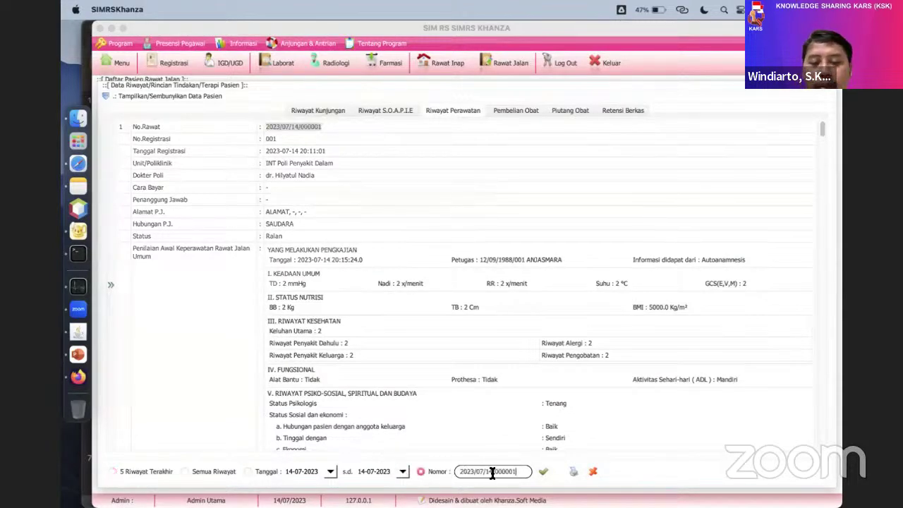
pyautogui.click(542, 471)
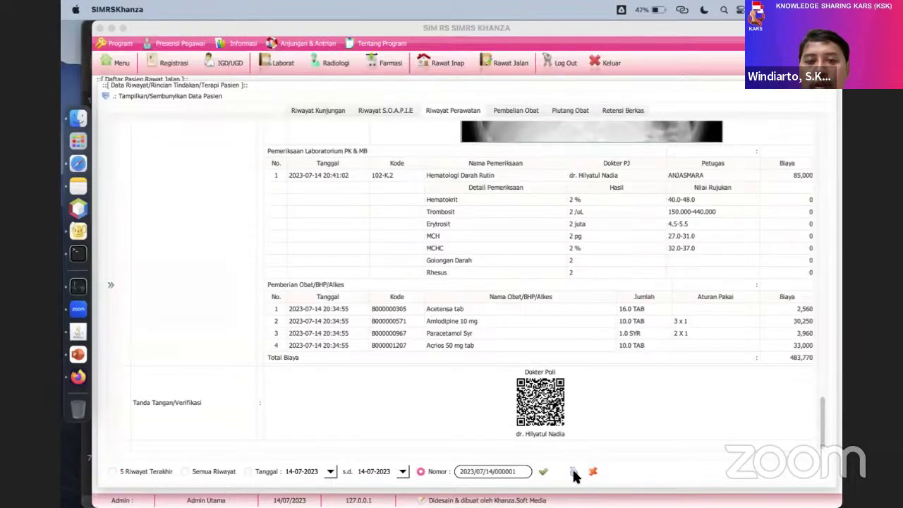
pyautogui.click(574, 471)
pyautogui.scroll(-20, 415, 176)
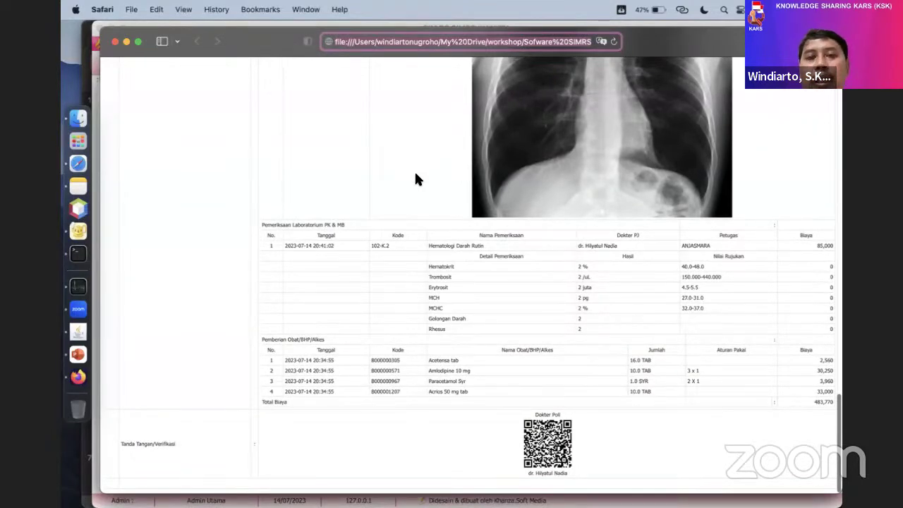
# Scroll the printed care history report back to the top and close the Safari window.
pyautogui.scroll(15, 416, 180)
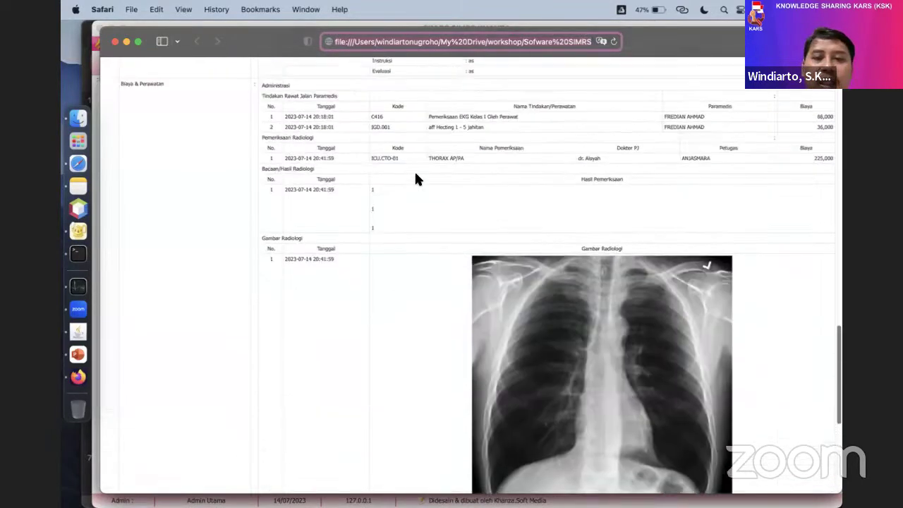
pyautogui.scroll(15, 416, 180)
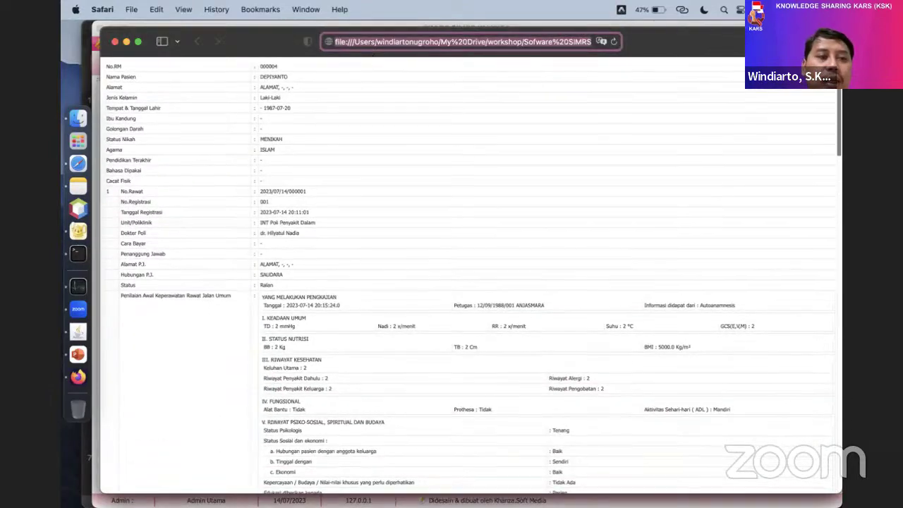
pyautogui.click(115, 42)
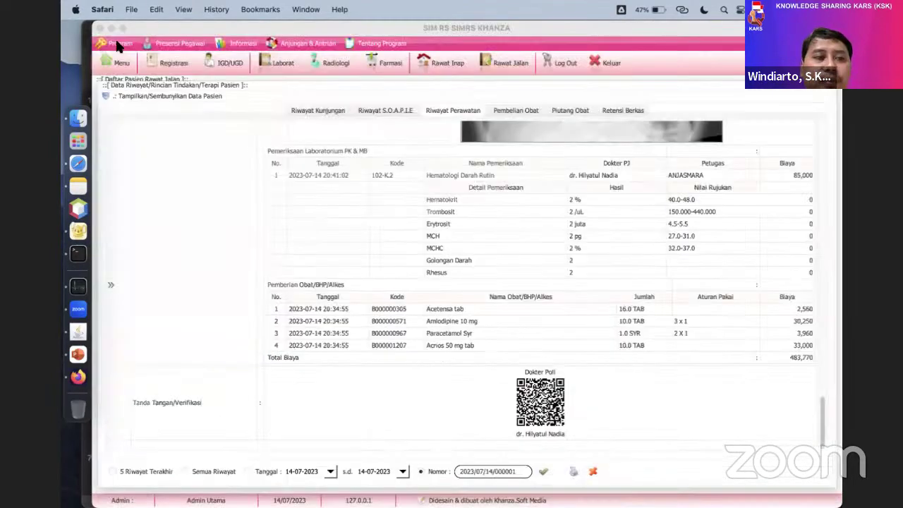
# Close Riwayat Perawatan, then review and dismiss the patient row's right-click action menu.
pyautogui.click(593, 472)
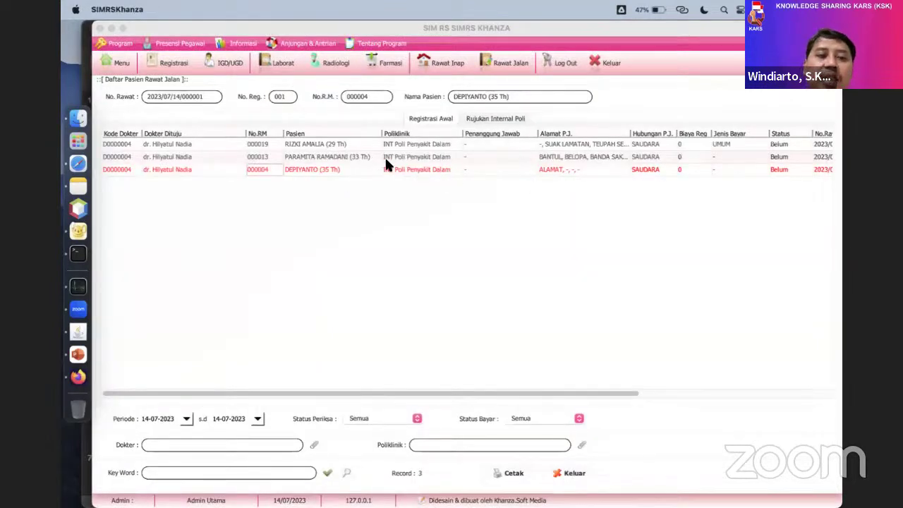
pyautogui.rightClick(333, 168)
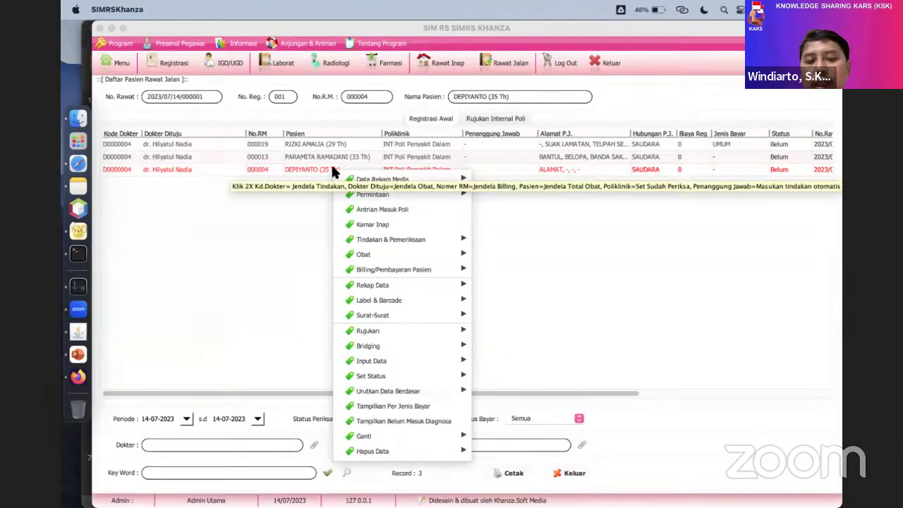
pyautogui.moveTo(412, 265)
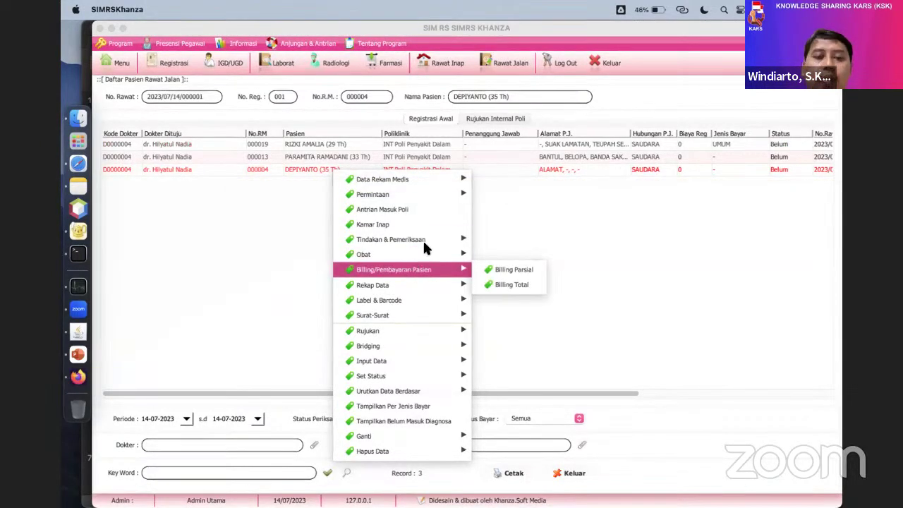
pyautogui.moveTo(439, 195)
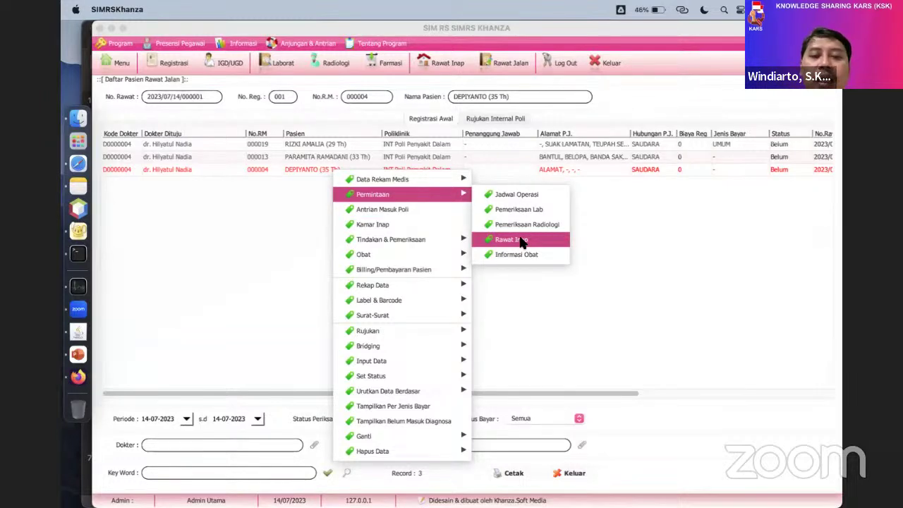
pyautogui.click(675, 174)
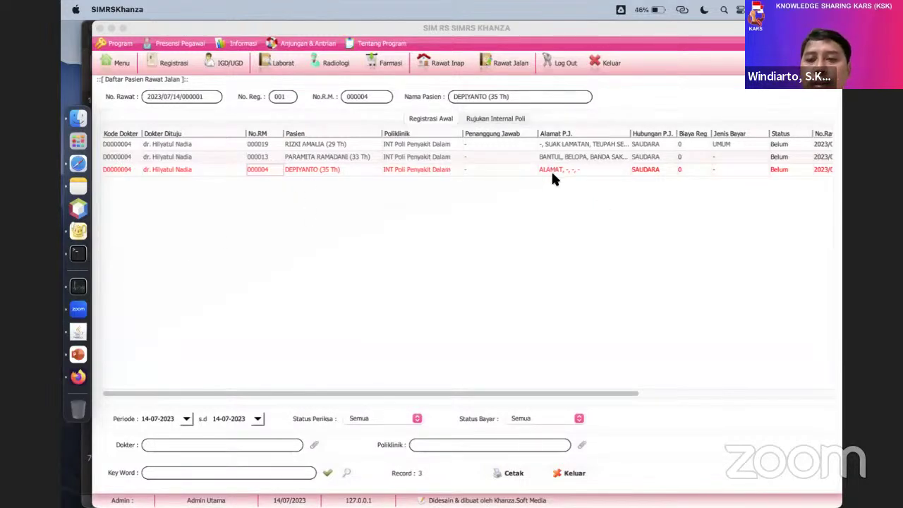
pyautogui.click(78, 164)
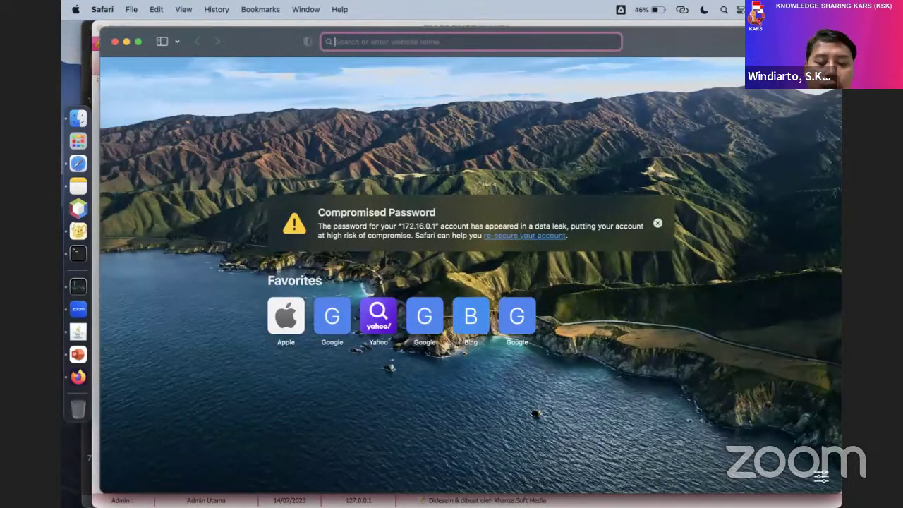
pyautogui.write('yo')
pyautogui.press('BackSpace')
pyautogui.press('BackSpace')
pyautogui.press('BackSpace')
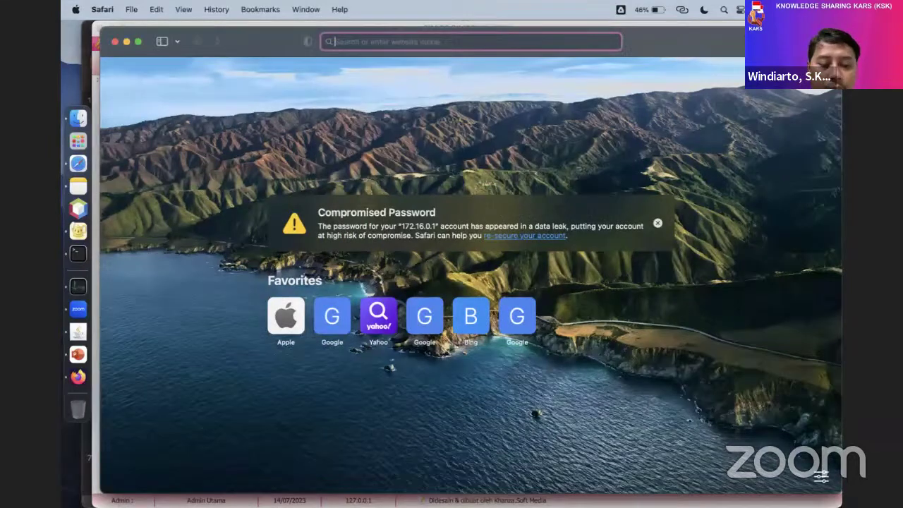
pyautogui.write('www.yaski.or.id')
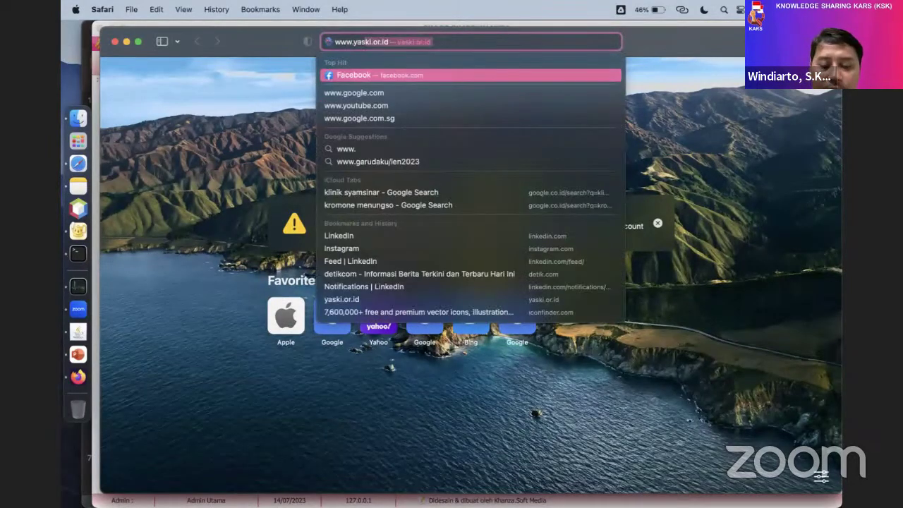
pyautogui.press('Return')
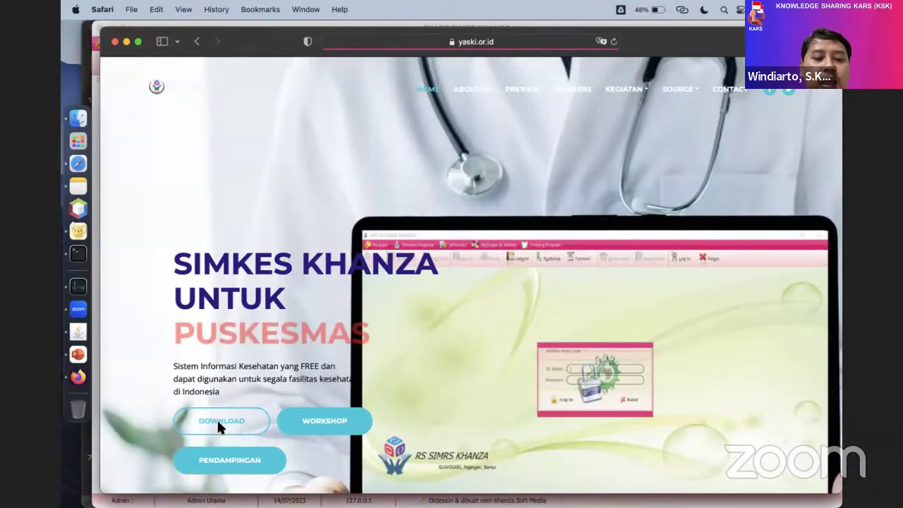
# Follow DOWNLOAD to the shared Drive and browse the Tutorial SIMRS Khanza folder's files.
pyautogui.click(222, 424)
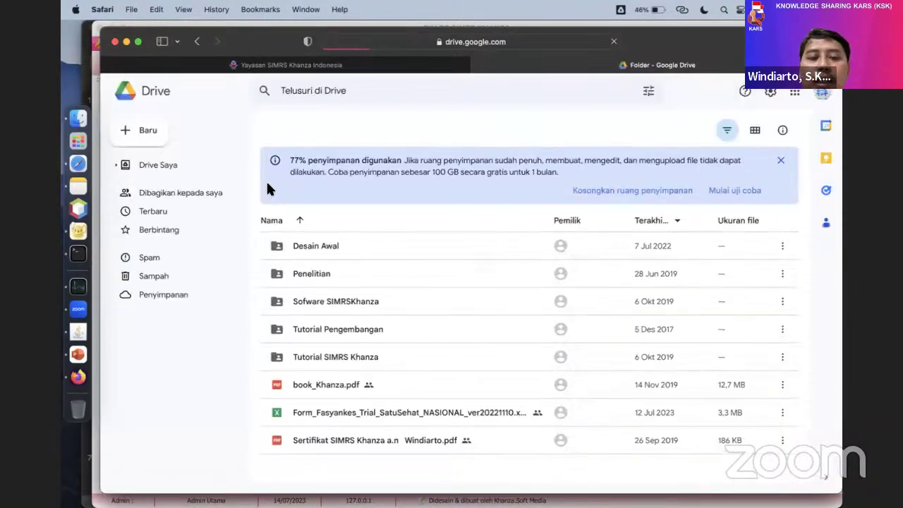
pyautogui.doubleClick(317, 381)
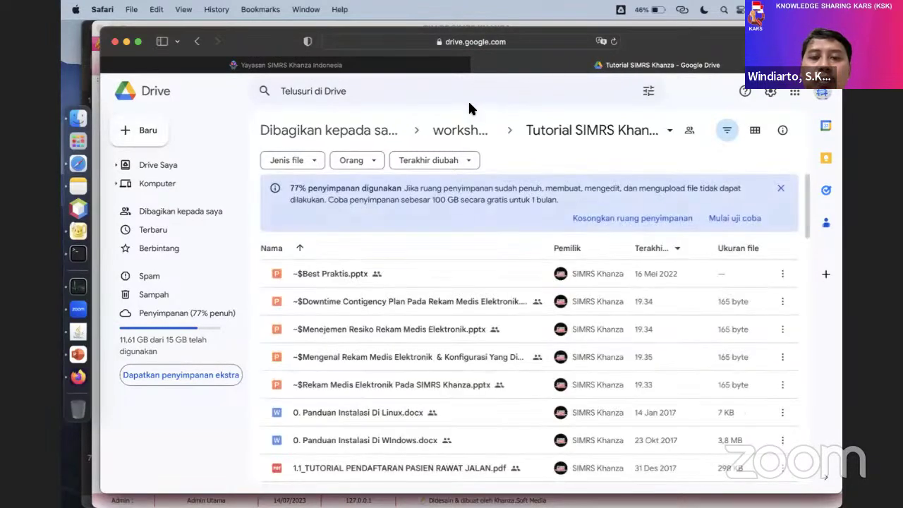
pyautogui.scroll(-10, 431, 218)
pyautogui.scroll(-10, 433, 225)
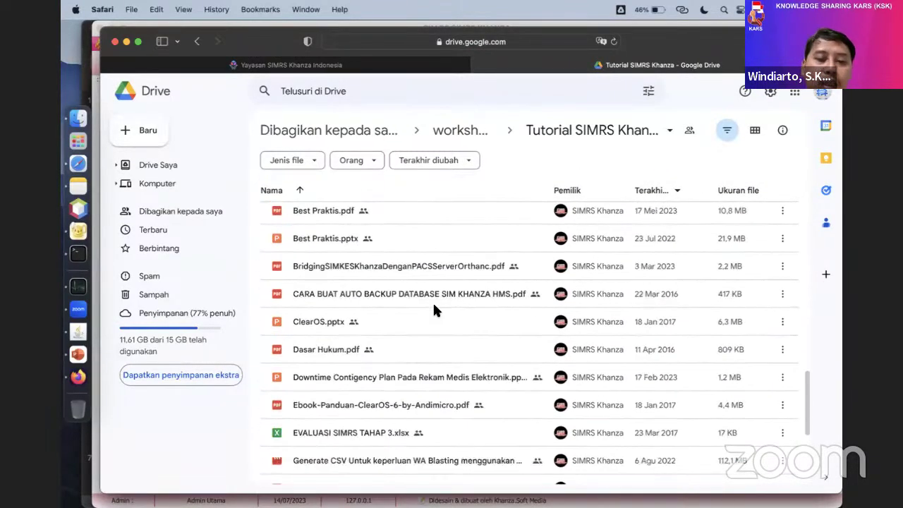
pyautogui.scroll(-5, 454, 301)
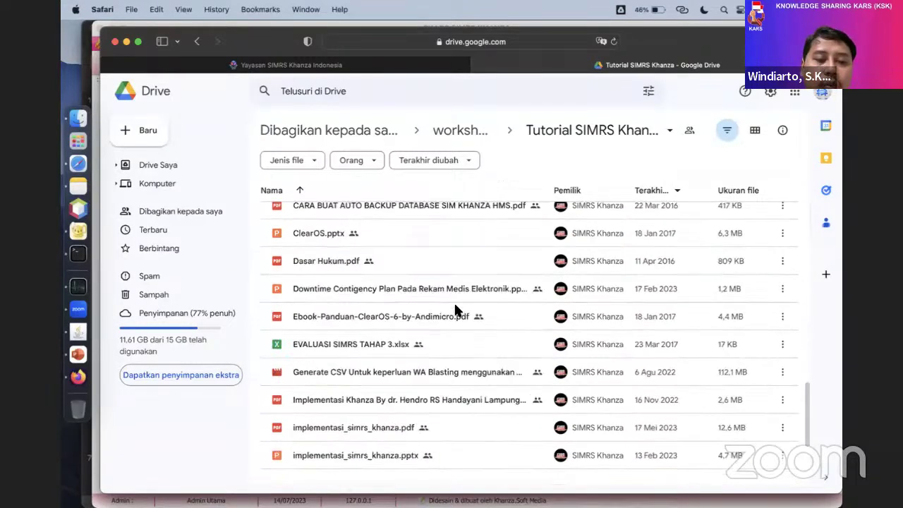
# In Finder, browse My Drive > workshop > Tutorial SIMRS Khanza and open Best Praktis.pptx.
pyautogui.click(77, 118)
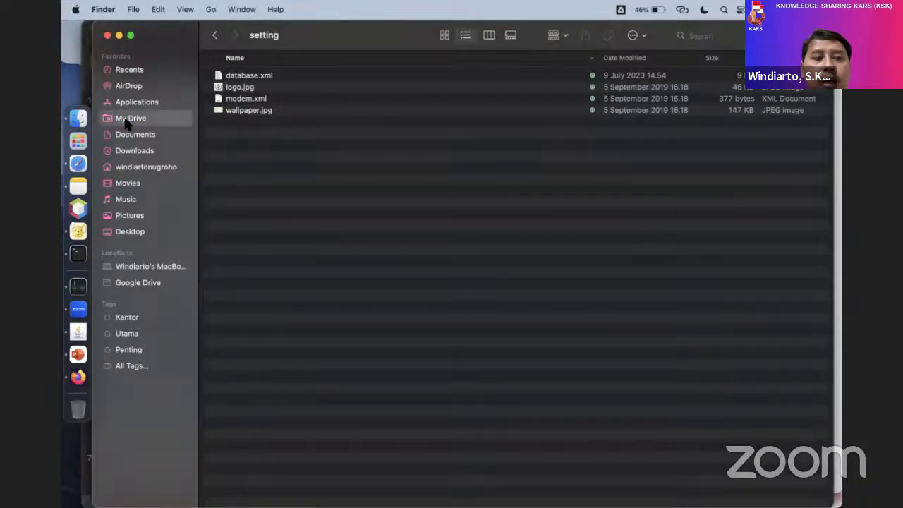
pyautogui.click(127, 118)
pyautogui.doubleClick(237, 180)
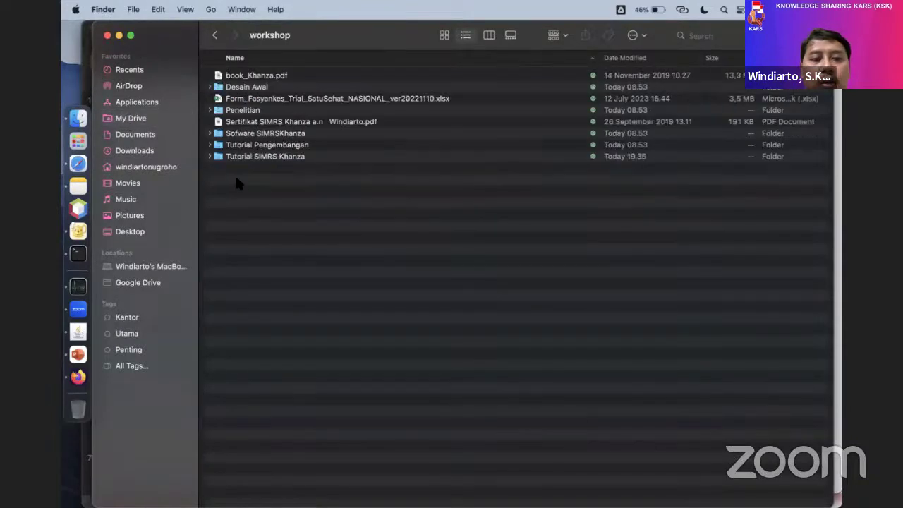
pyautogui.doubleClick(266, 157)
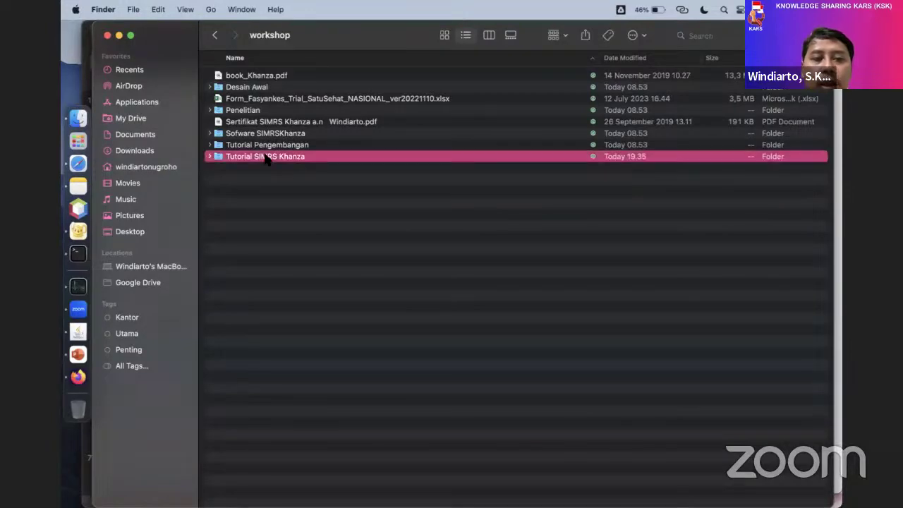
pyautogui.scroll(-10, 270, 176)
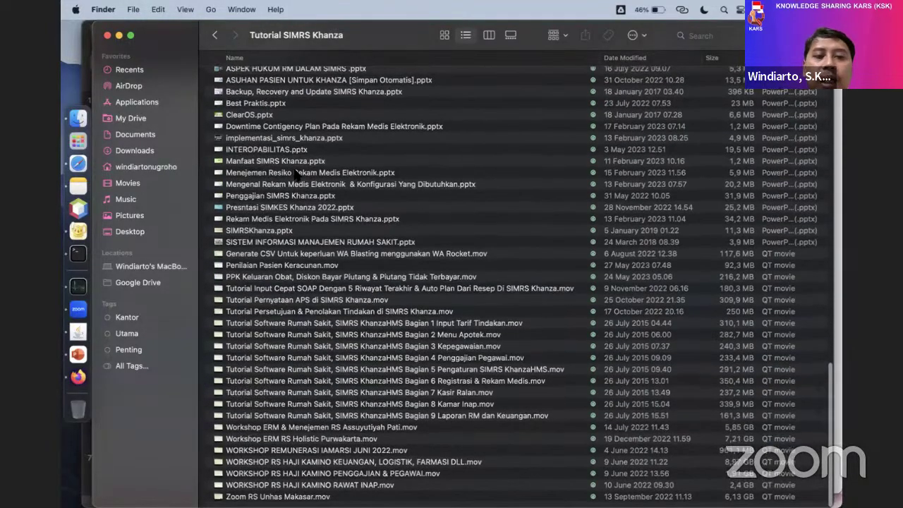
pyautogui.click(357, 171)
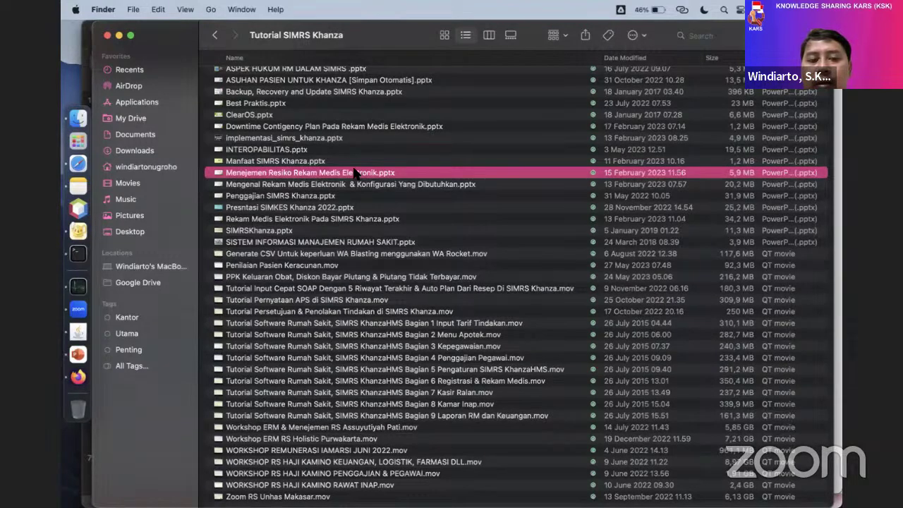
pyautogui.click(309, 129)
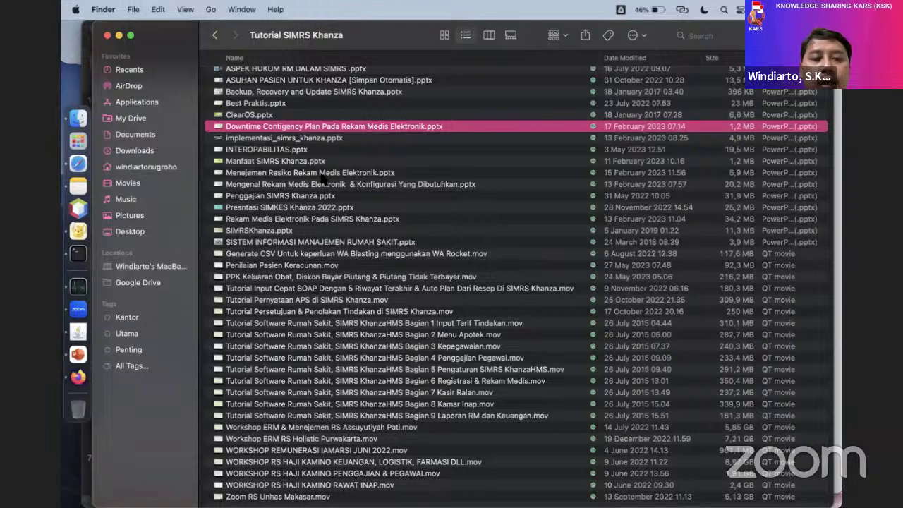
pyautogui.doubleClick(268, 105)
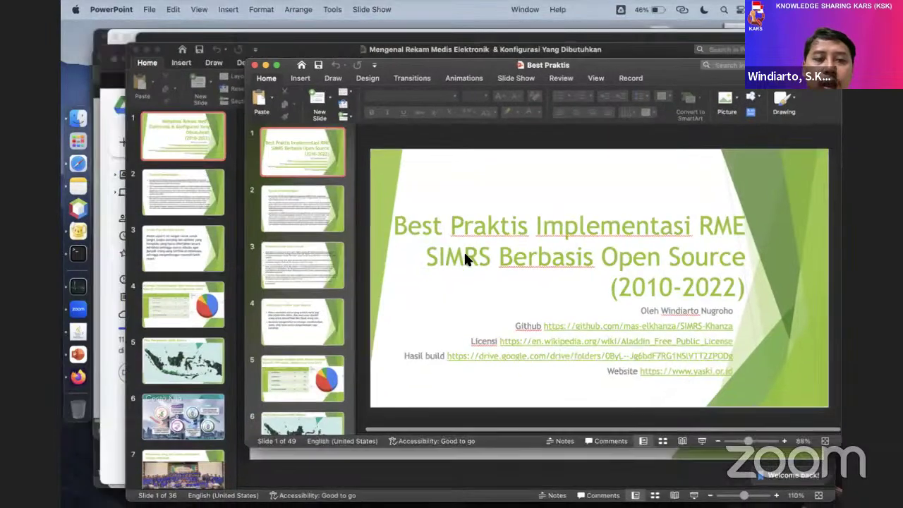
# Switch to the Rekam Medis Elektronik Pada SIMRS Khanza deck and view its title slide.
pyautogui.hotkey('ctrl', 'Up')
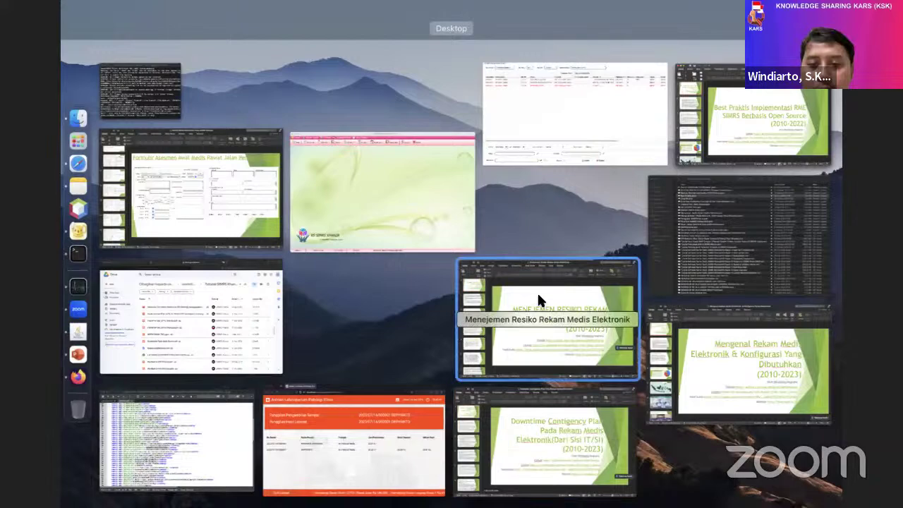
pyautogui.click(235, 159)
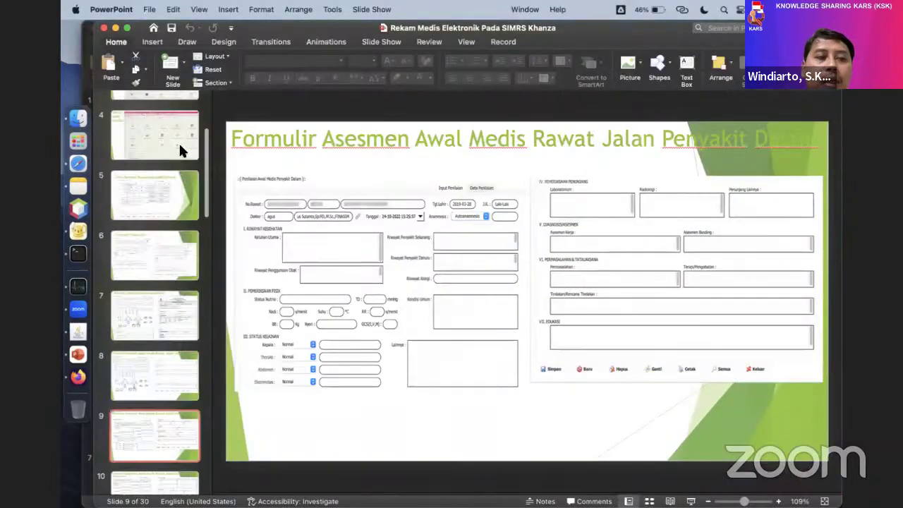
pyautogui.scroll(10, 162, 127)
pyautogui.click(158, 117)
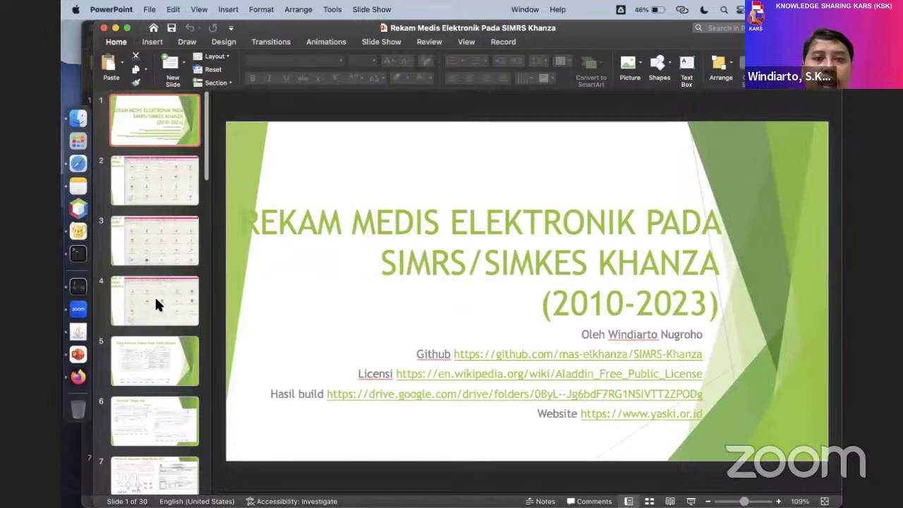
pyautogui.scroll(-2, 154, 296)
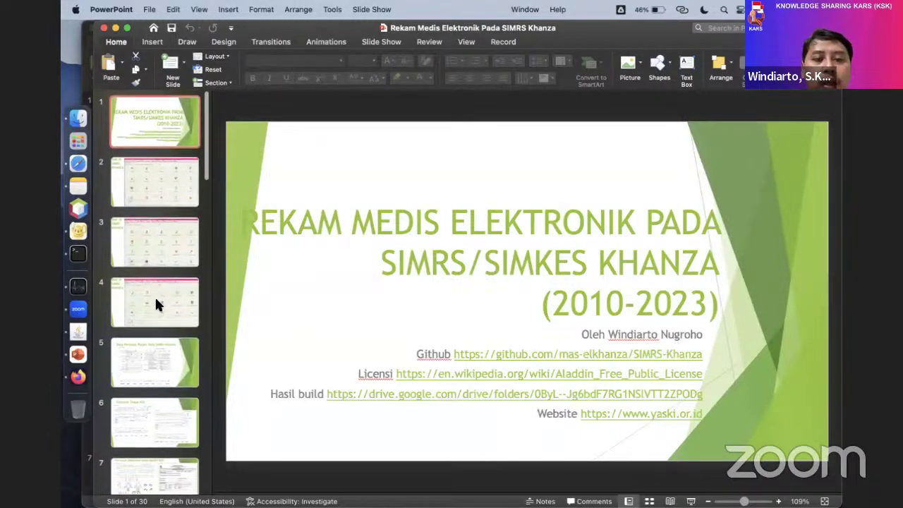
# Switch to the Mengenal Rekam Medis Elektronik deck and scroll its slide thumbnails.
pyautogui.hotkey('ctrl', 'Up')
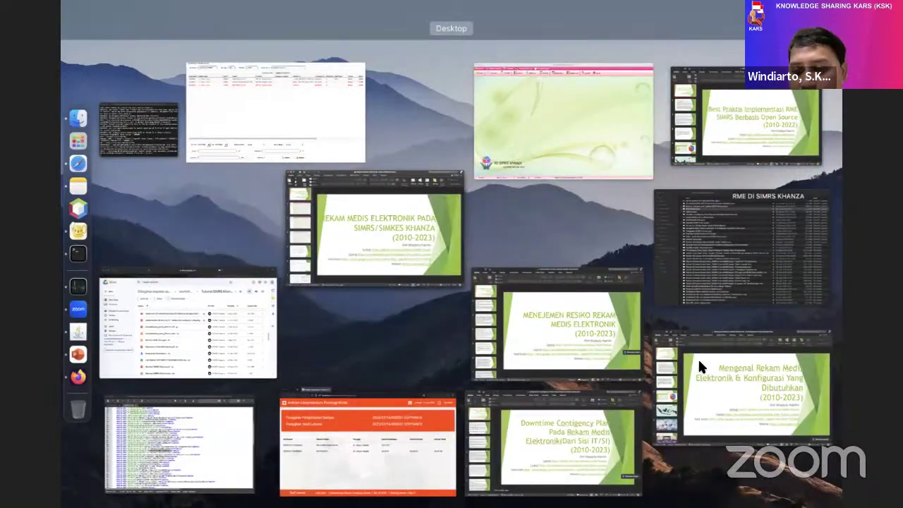
pyautogui.click(731, 432)
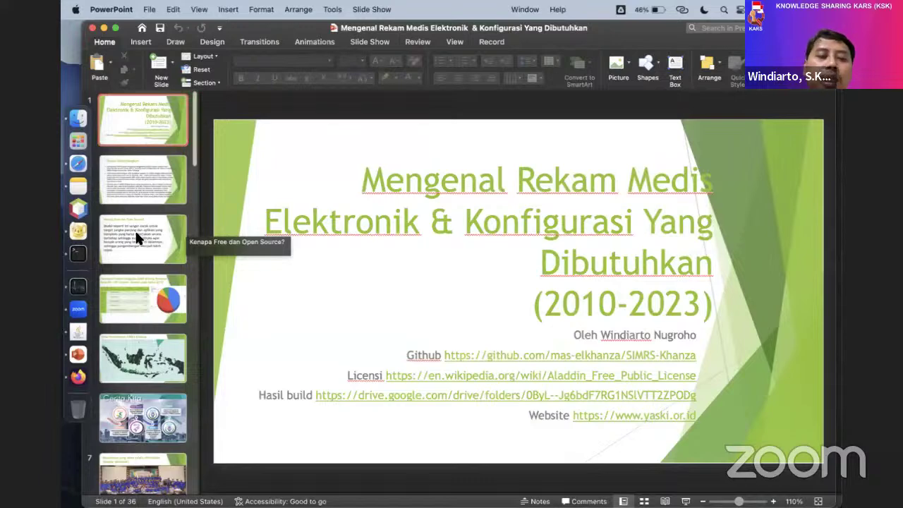
pyautogui.scroll(-10, 136, 235)
pyautogui.scroll(-5, 136, 238)
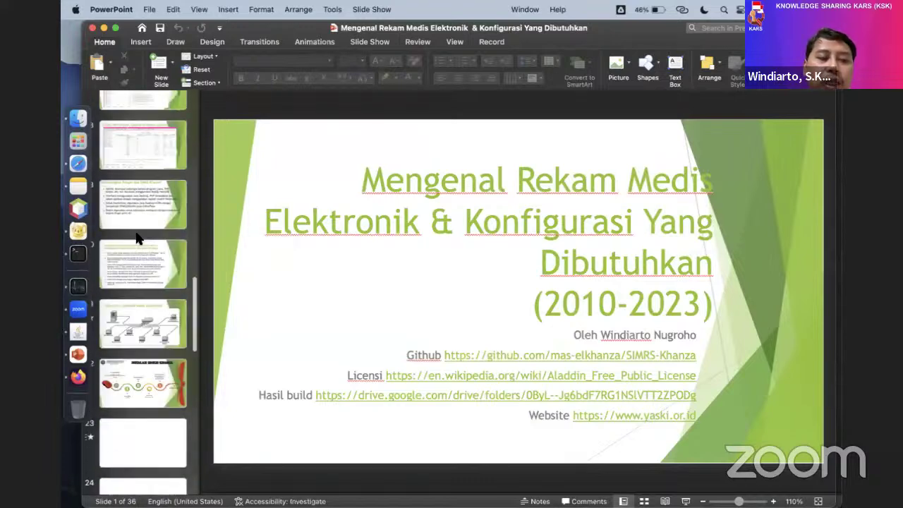